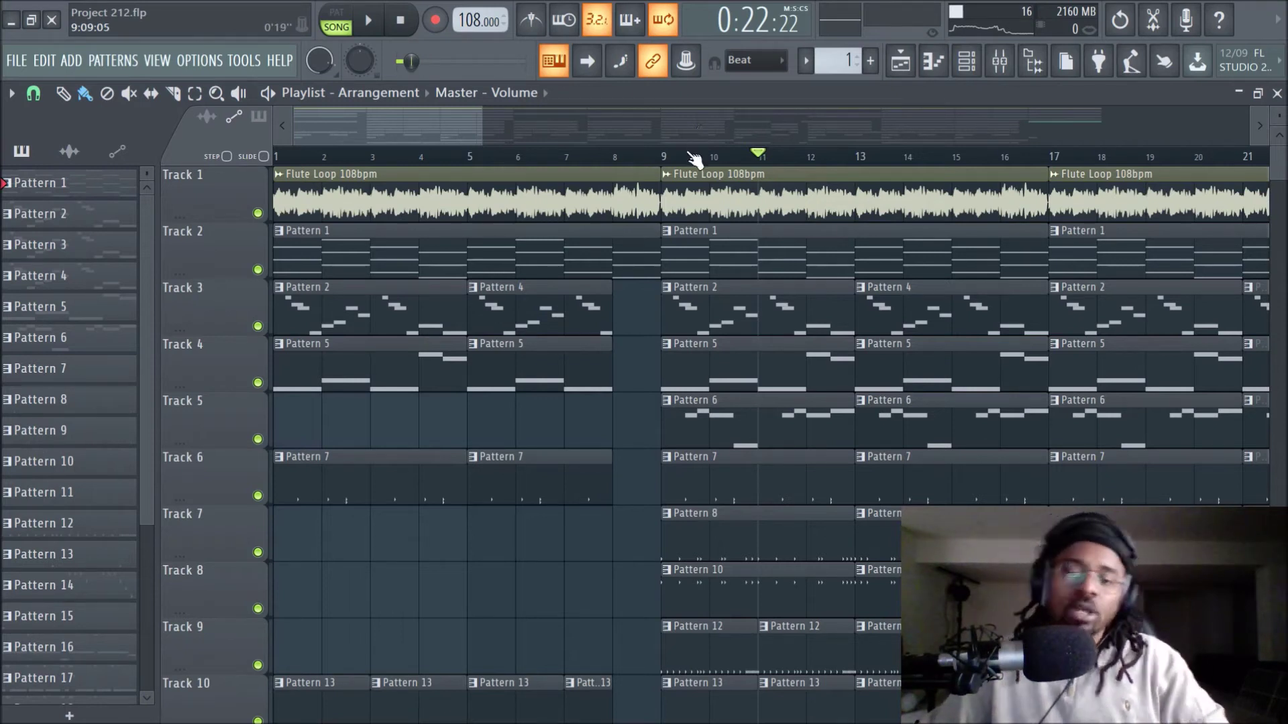
# Place the playhead at bar 9 in the playlist and solo Track 1 containing the flute loop
pyautogui.click(666, 161)
pyautogui.scroll(-5, 666, 161)
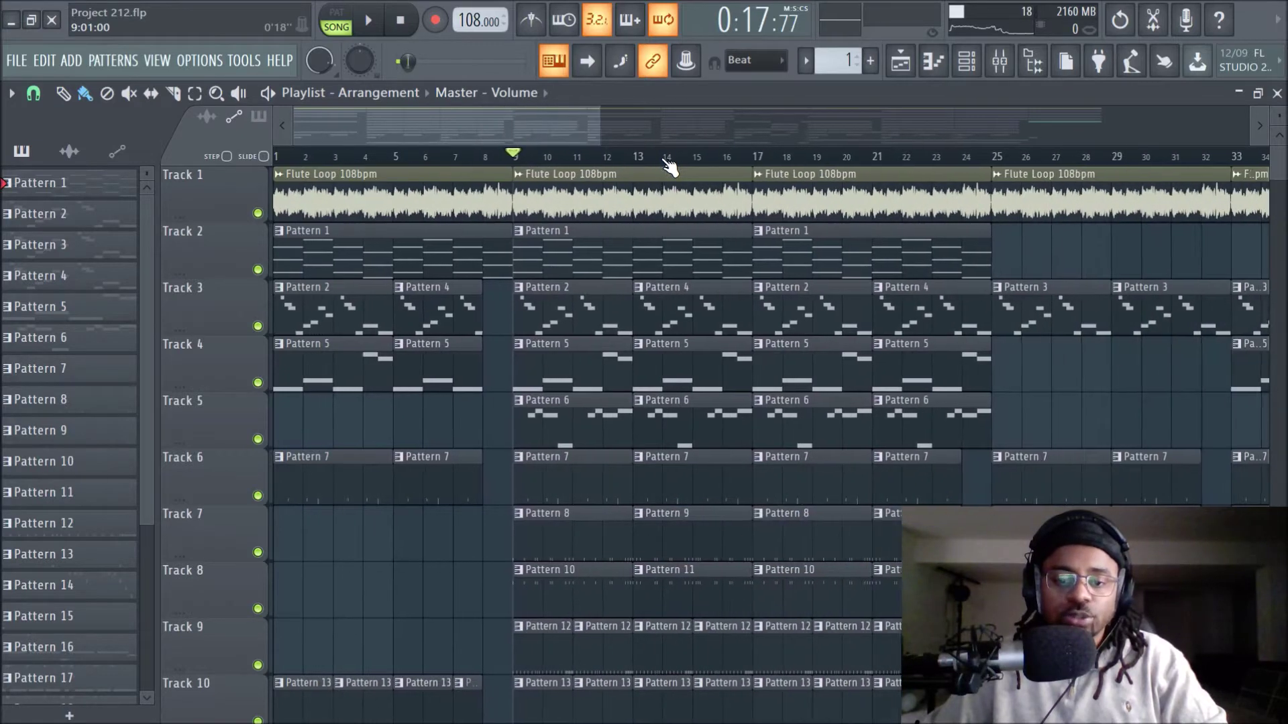
pyautogui.click(999, 62)
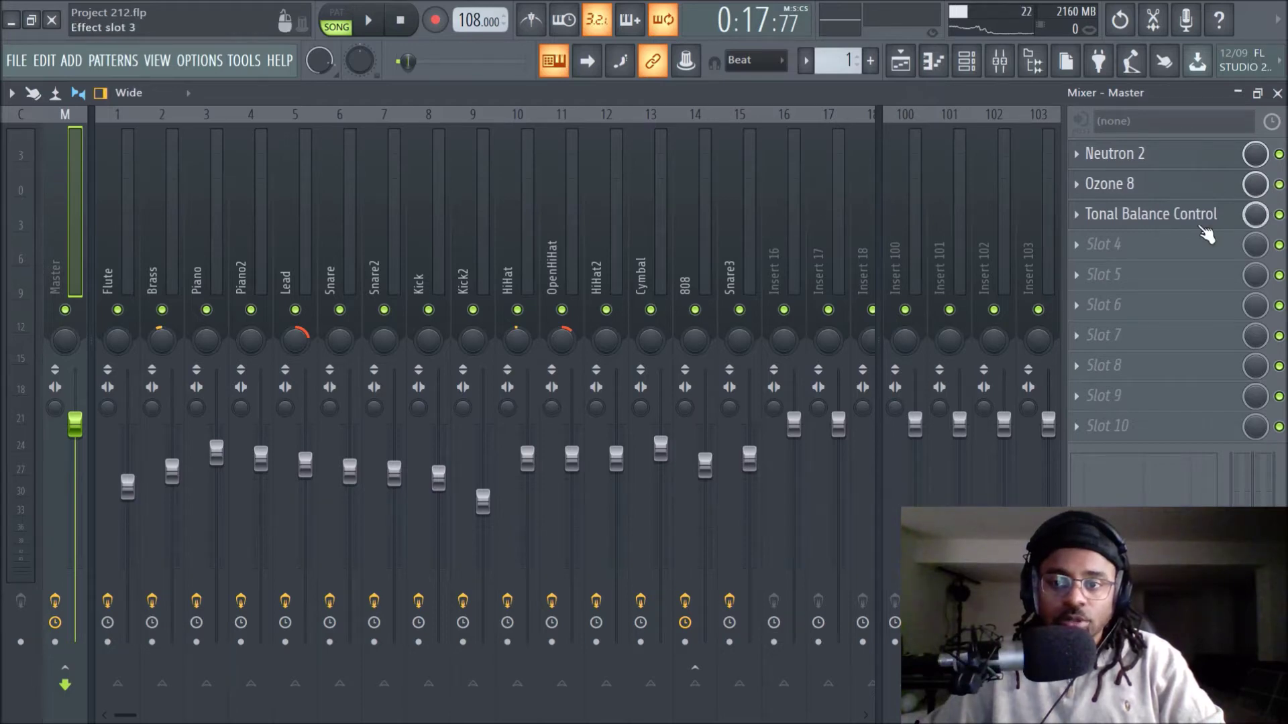
pyautogui.click(899, 61)
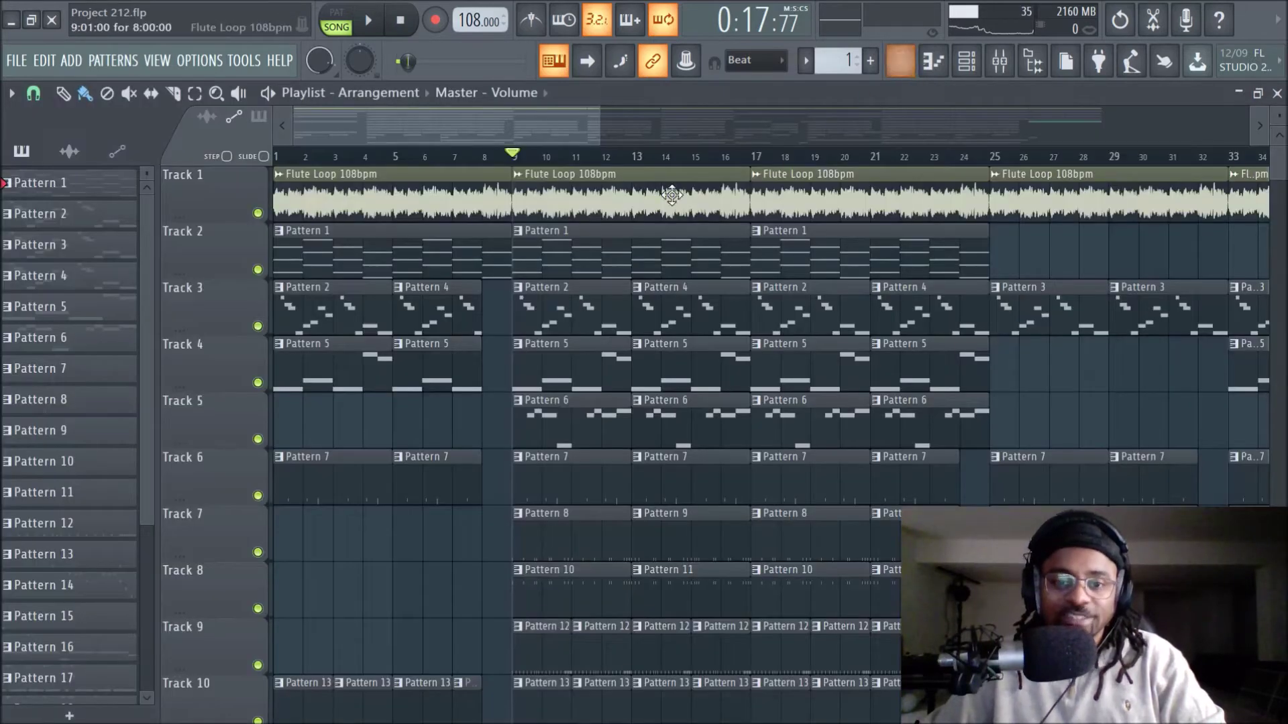
pyautogui.keyDown('ctrl'); pyautogui.click(257, 214); pyautogui.keyUp('ctrl')
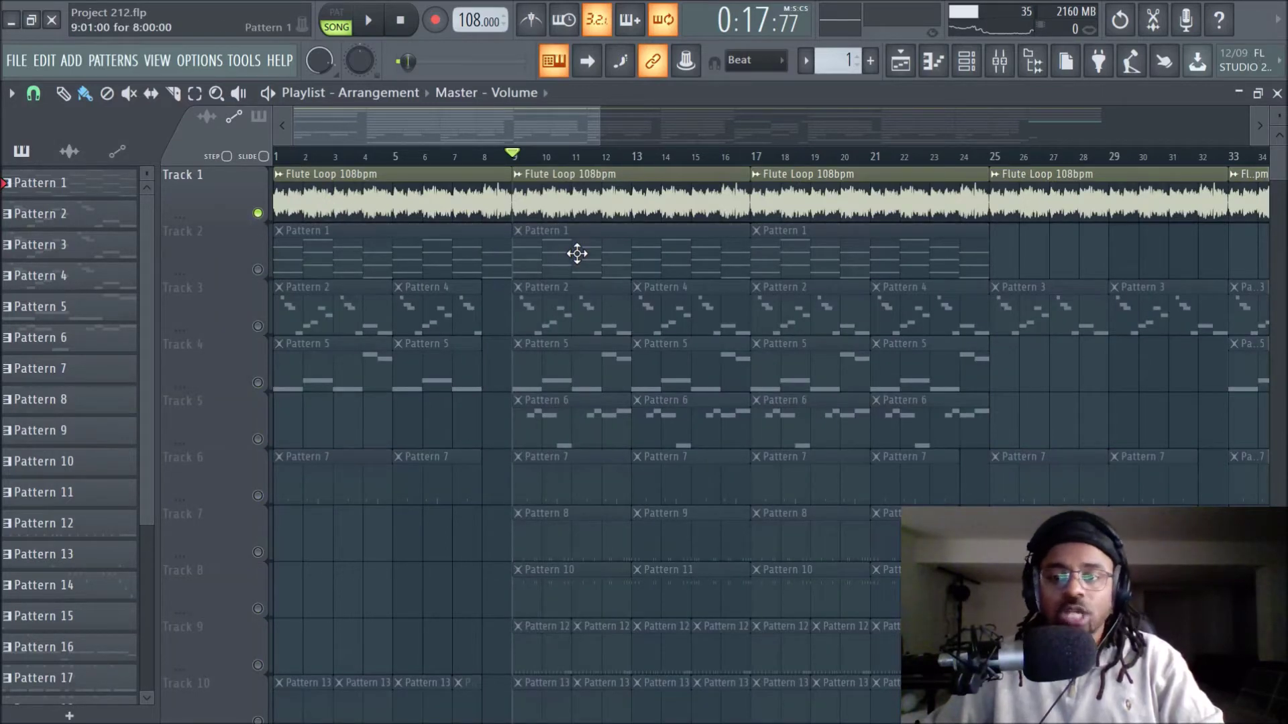
# Bypass all effects on the Flute mixer insert and play the soloed loop from bar 9
pyautogui.click(999, 61)
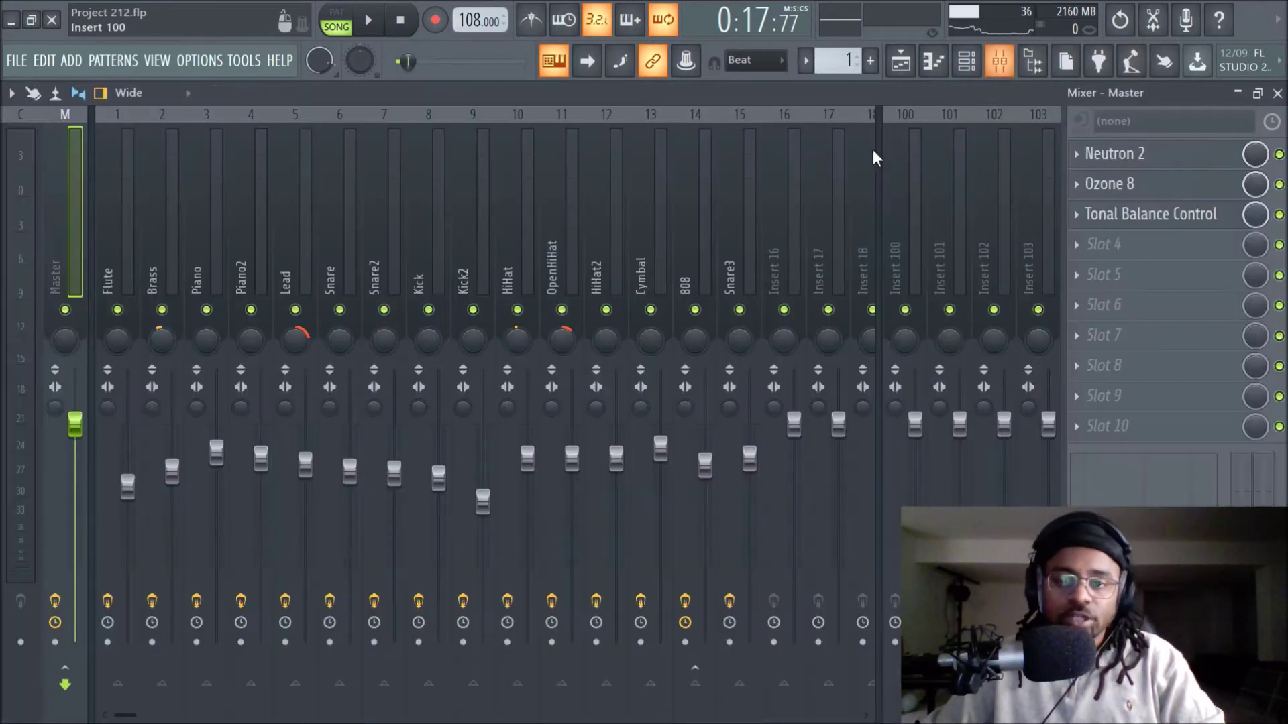
pyautogui.click(101, 217)
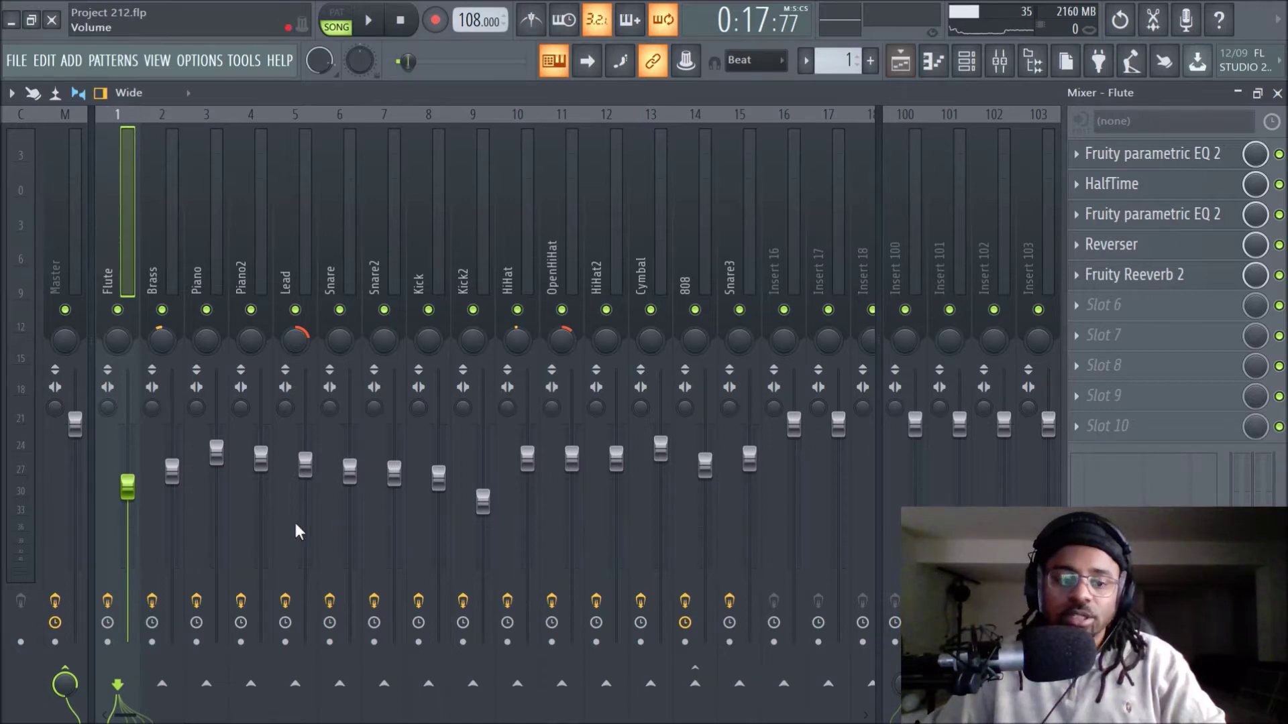
pyautogui.click(107, 600)
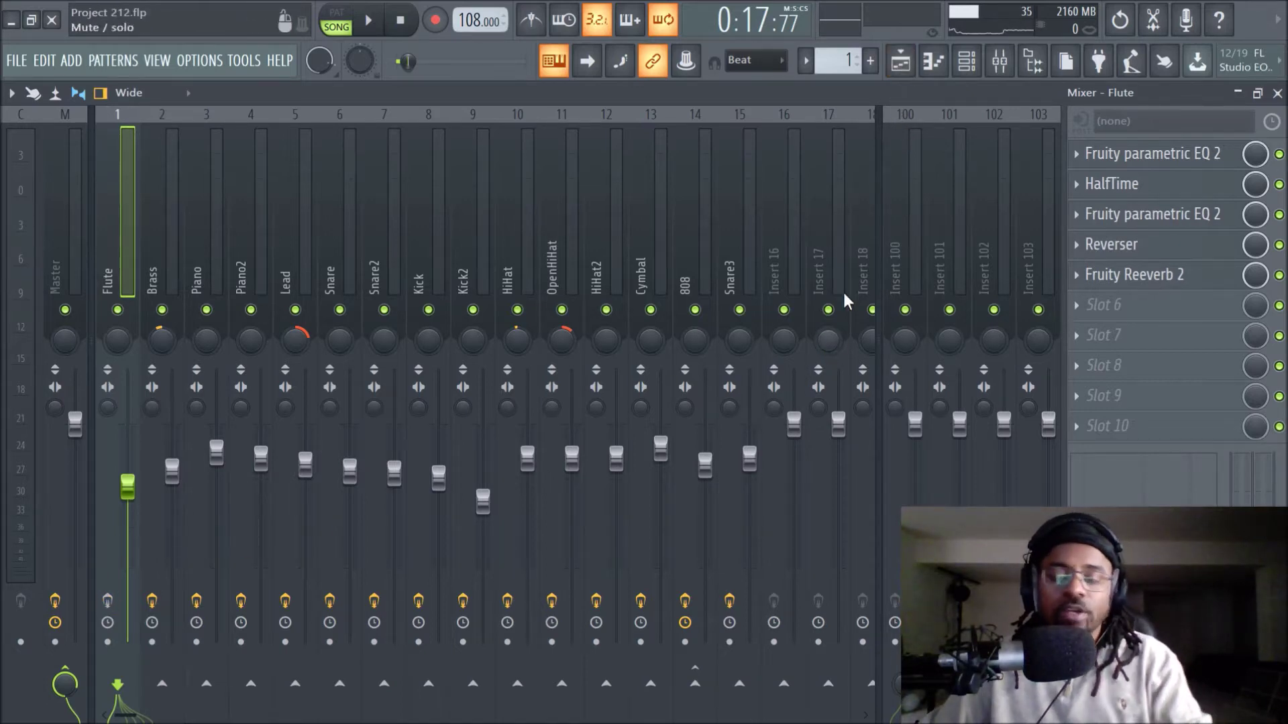
pyautogui.click(900, 64)
pyautogui.press('space')
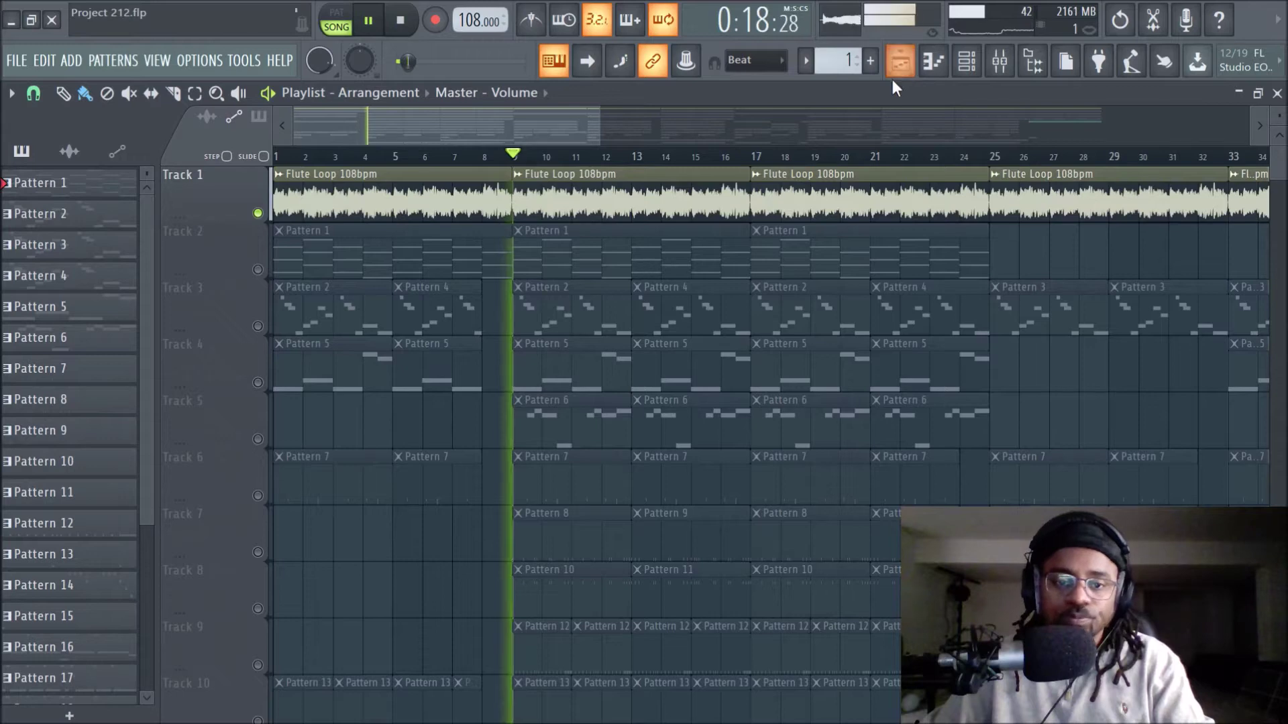
pyautogui.scroll(-1, 728, 169)
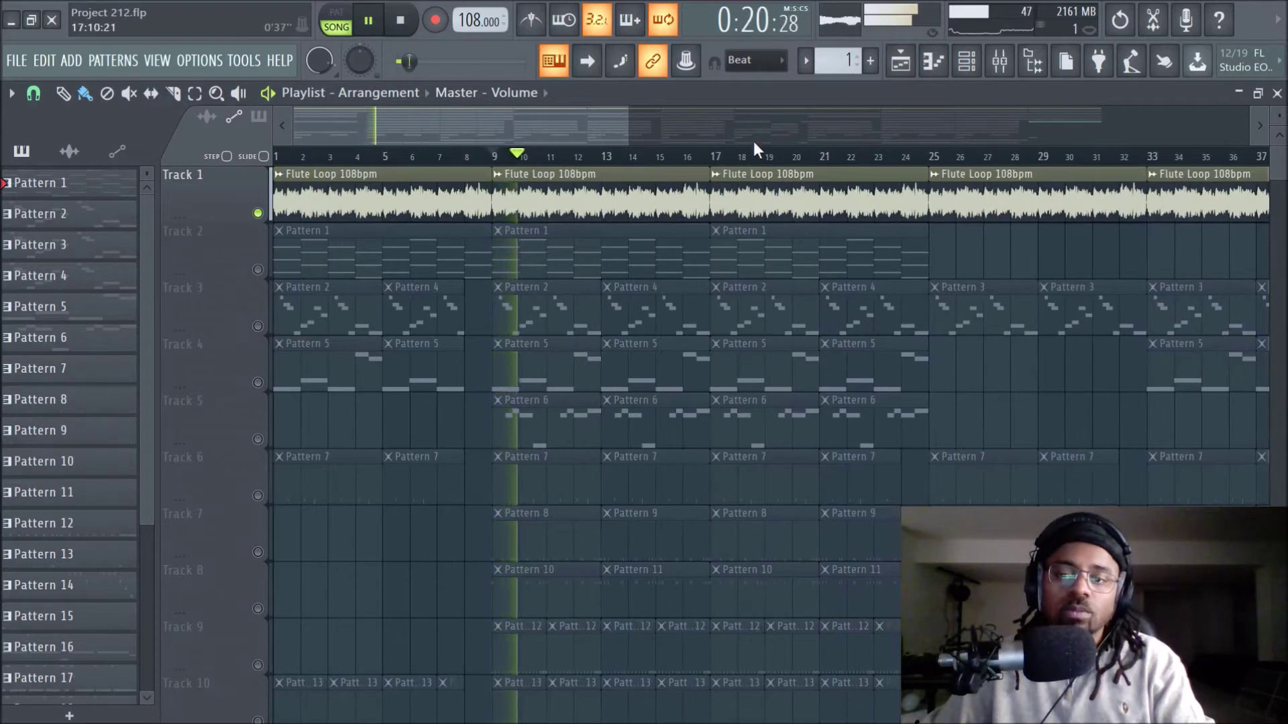
# Open the sampler settings of the Flute Loop 108bpm channel and stop playback
pyautogui.click(978, 73)
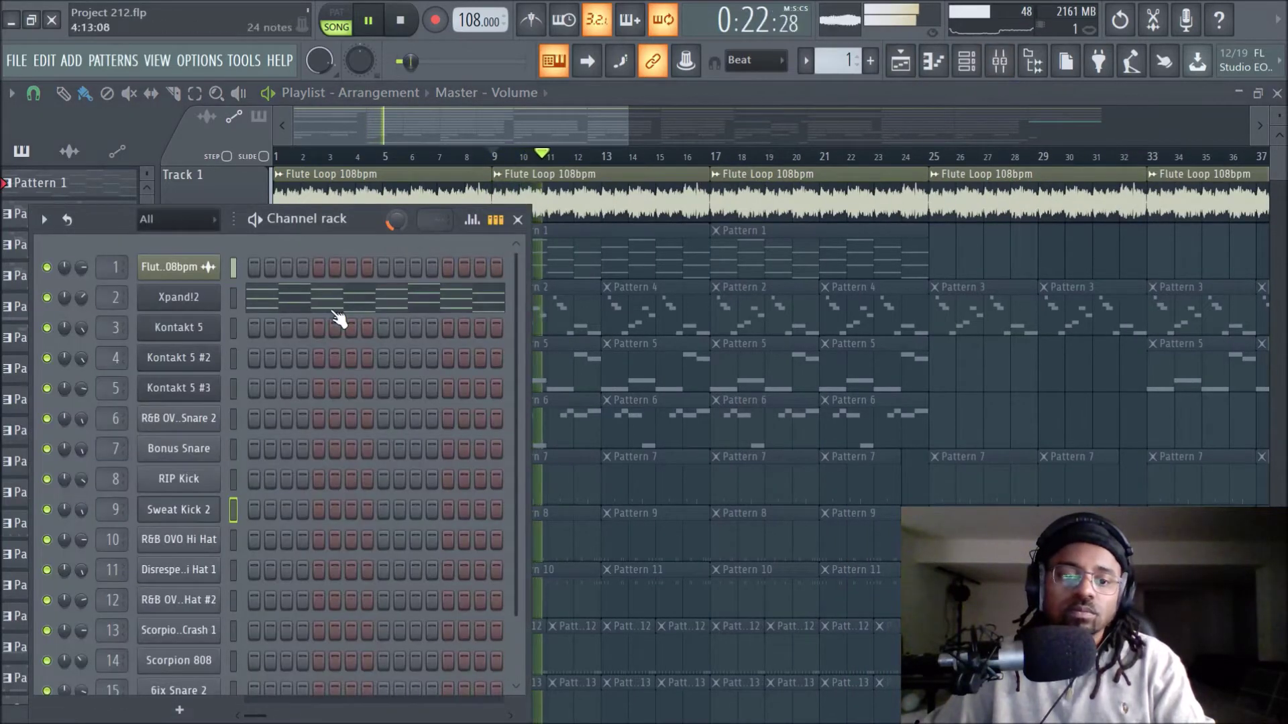
pyautogui.click(158, 268)
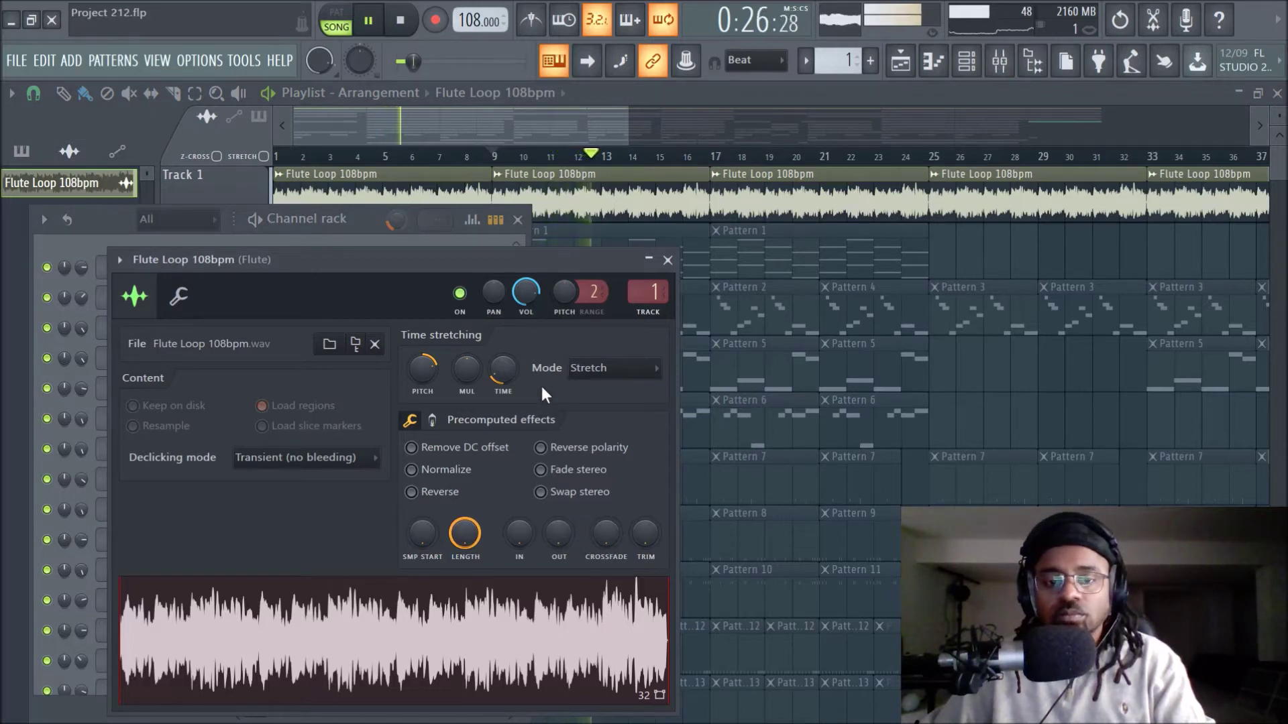
pyautogui.press('space')
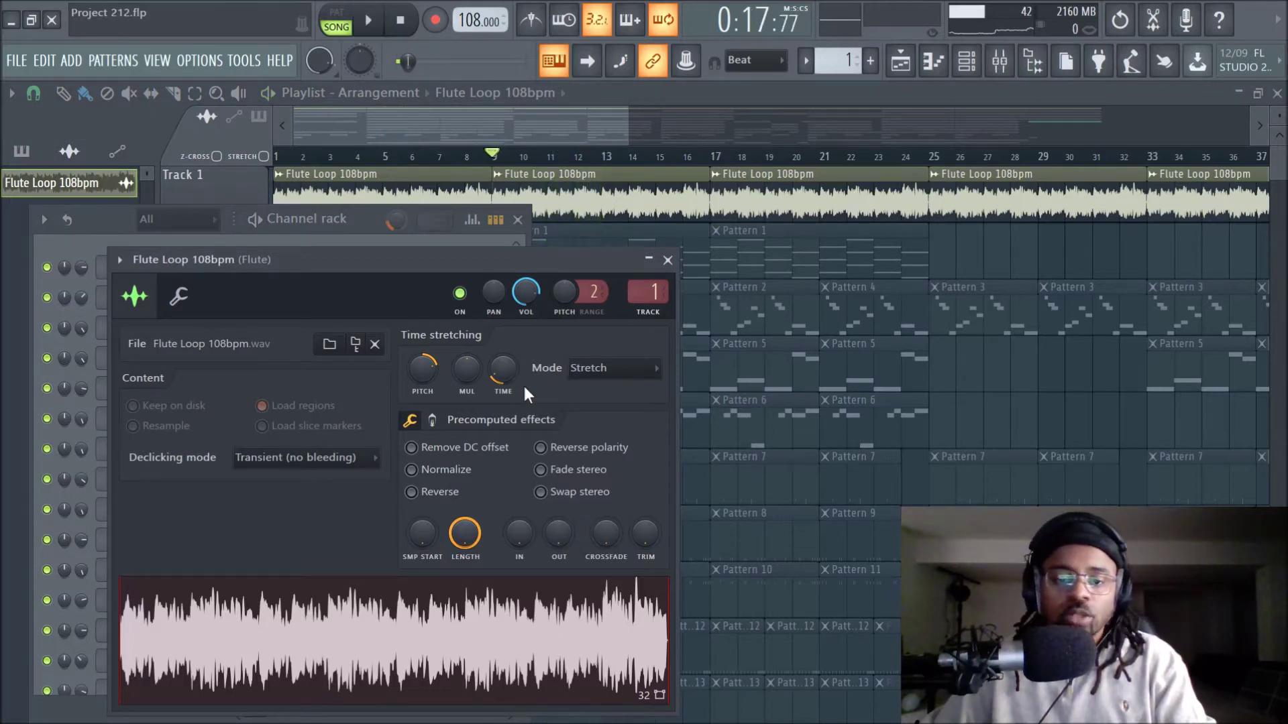
# Copy the flute loop's time-stretching pitch value, reset the pitch and play the loop at its original pitch
pyautogui.rightClick(428, 368)
pyautogui.click(455, 397)
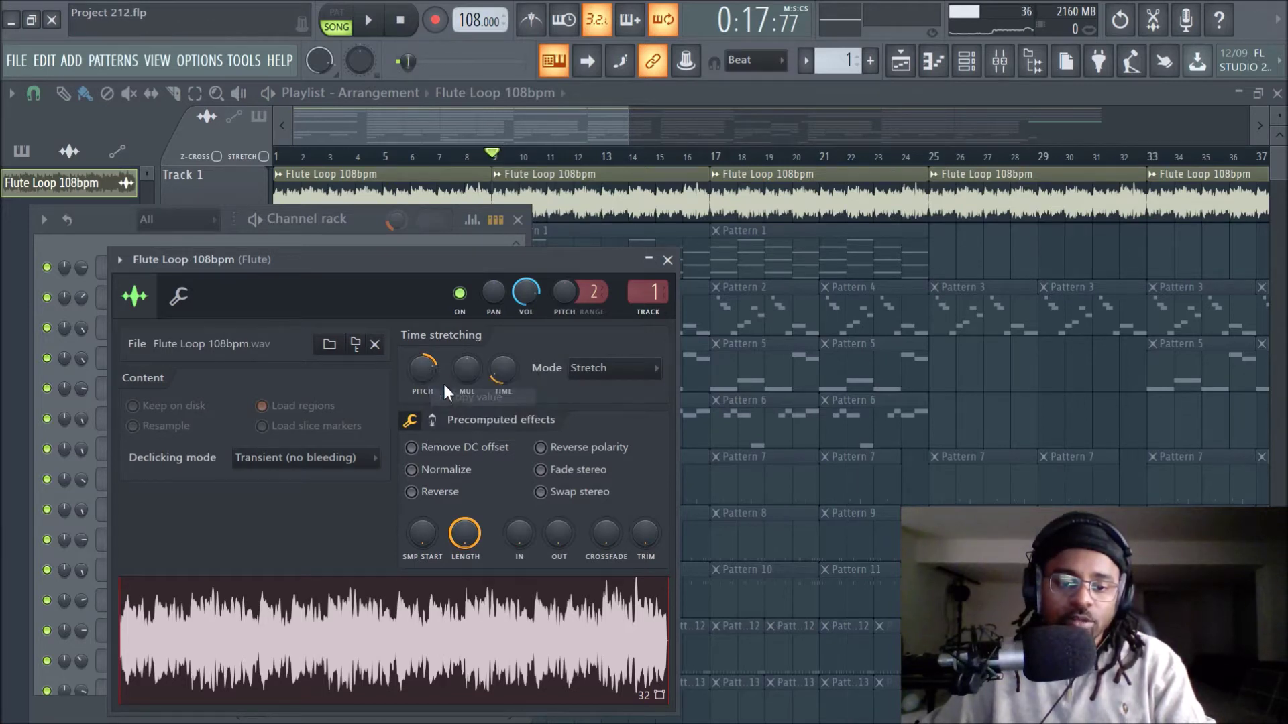
pyautogui.rightClick(417, 359)
pyautogui.click(433, 366)
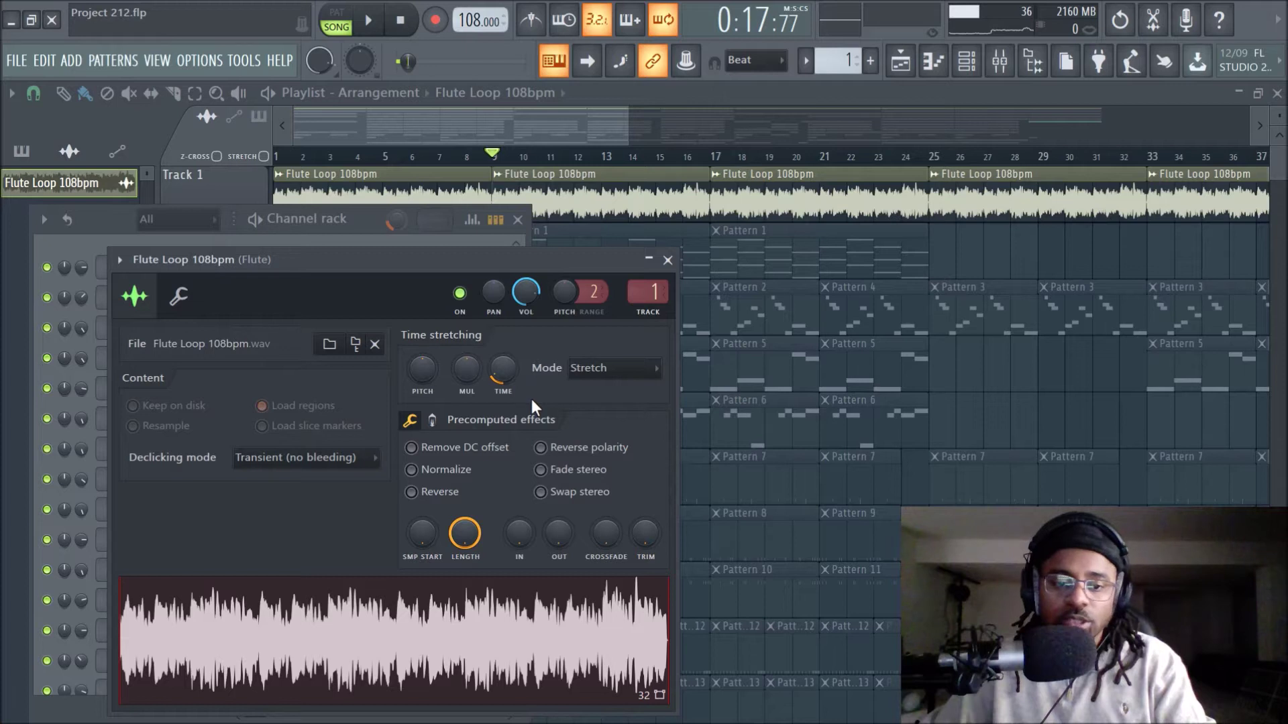
pyautogui.press('space')
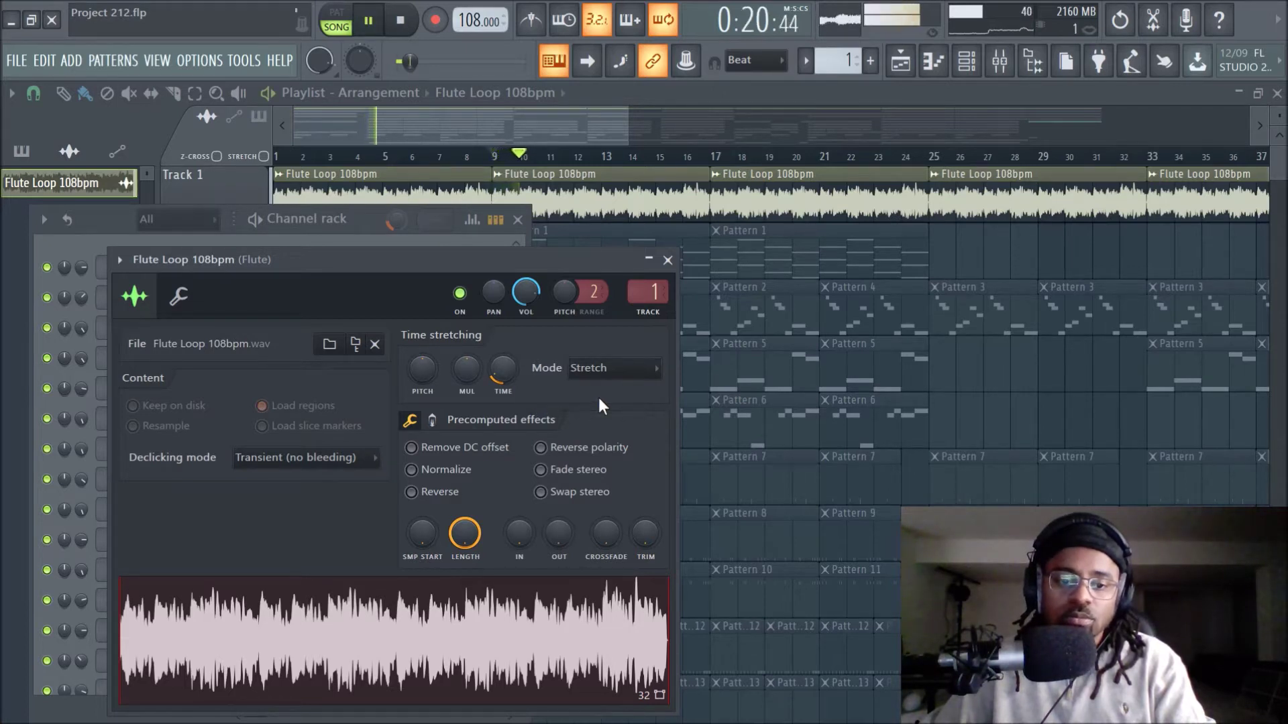
pyautogui.press('space')
# Paste the copied 71% value back into the flute loop's pitch, close its settings and play the loop
pyautogui.rightClick(421, 367)
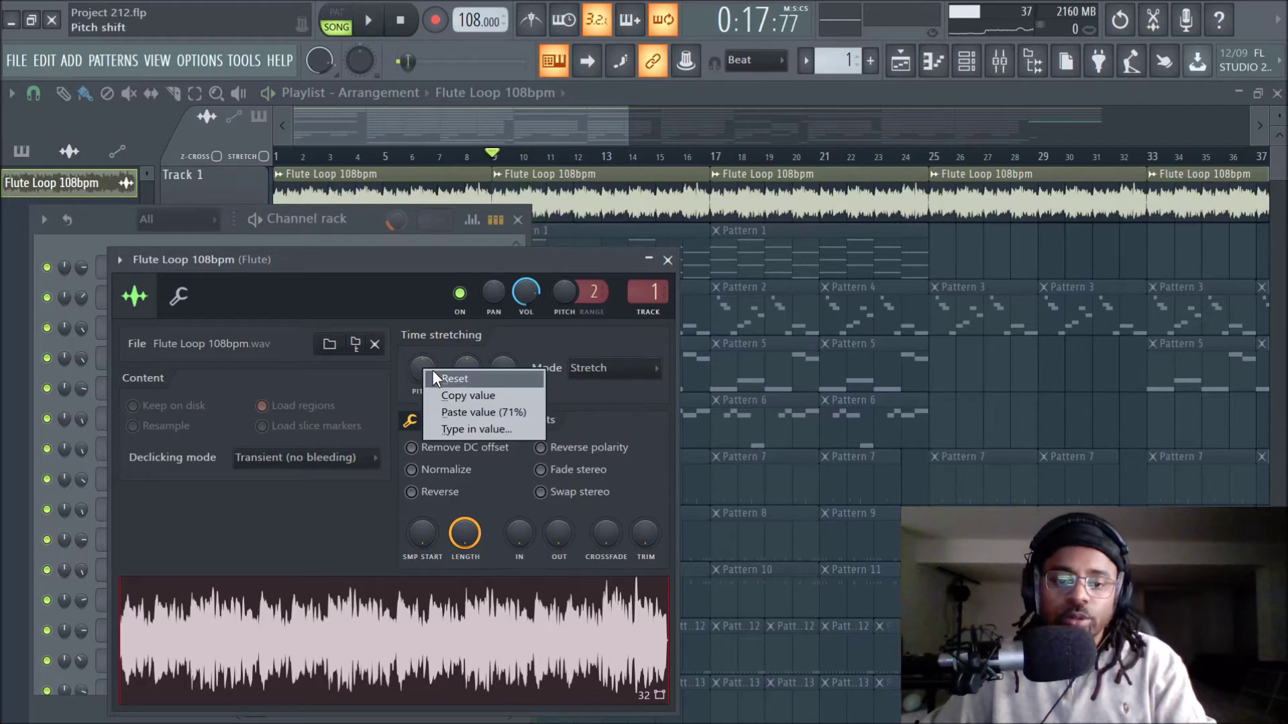
pyautogui.click(445, 410)
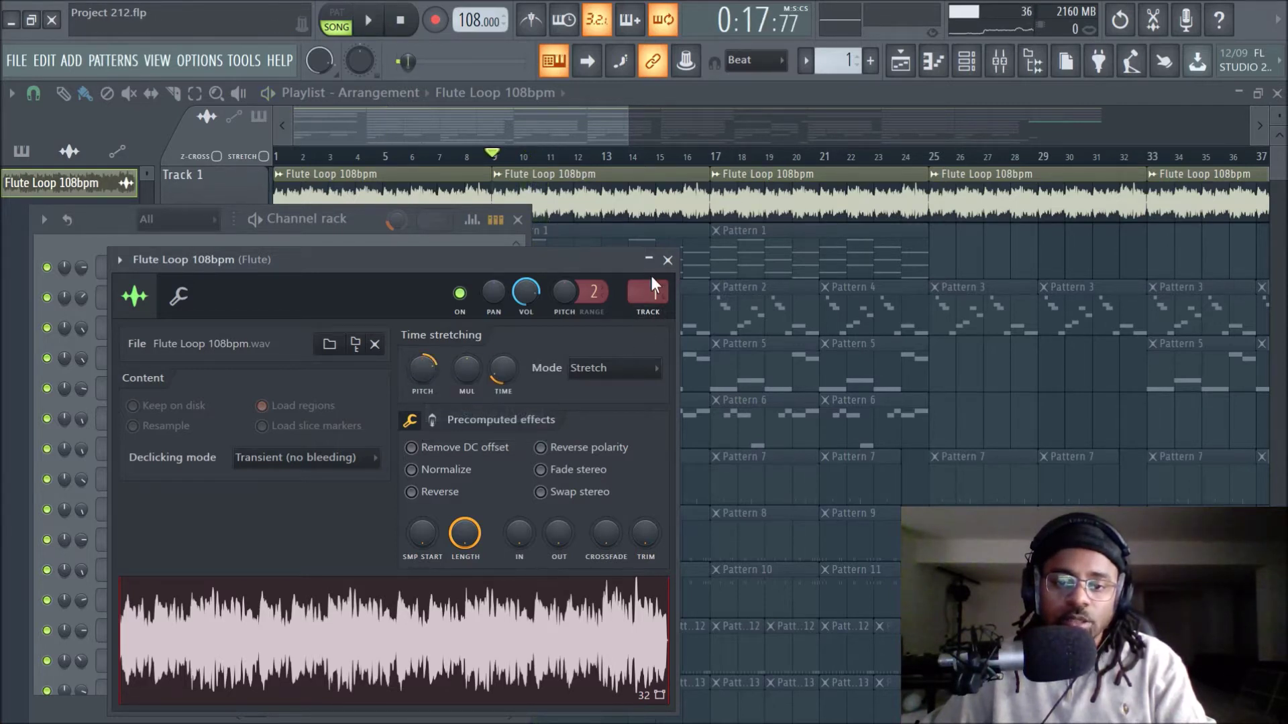
pyautogui.click(667, 259)
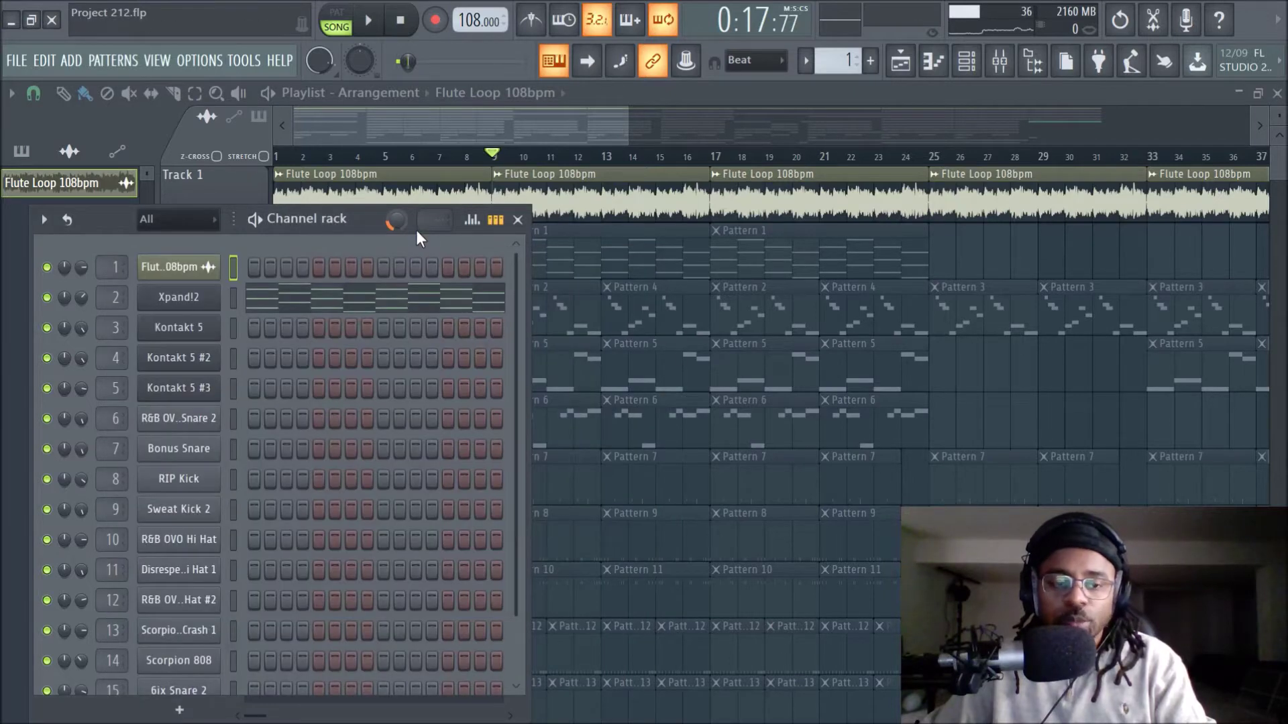
pyautogui.press('space')
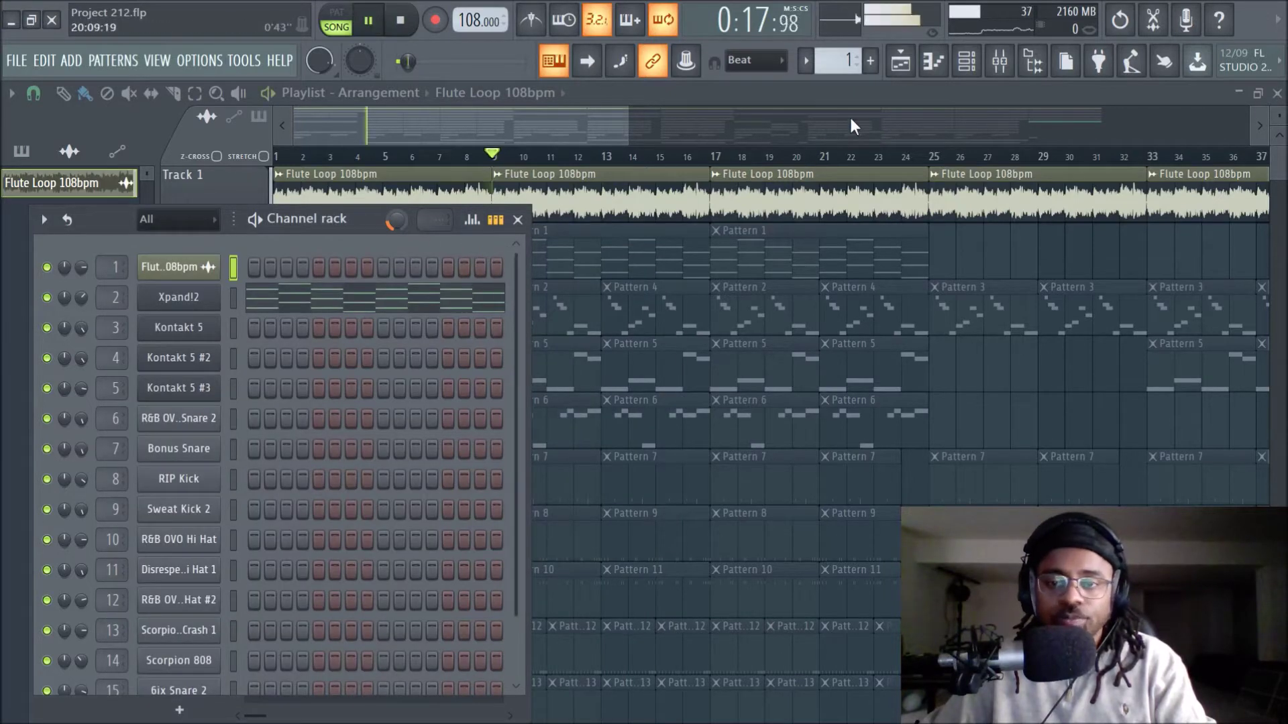
# Re-enable the effects on the Flute mixer insert and play the processed loop
pyautogui.click(999, 64)
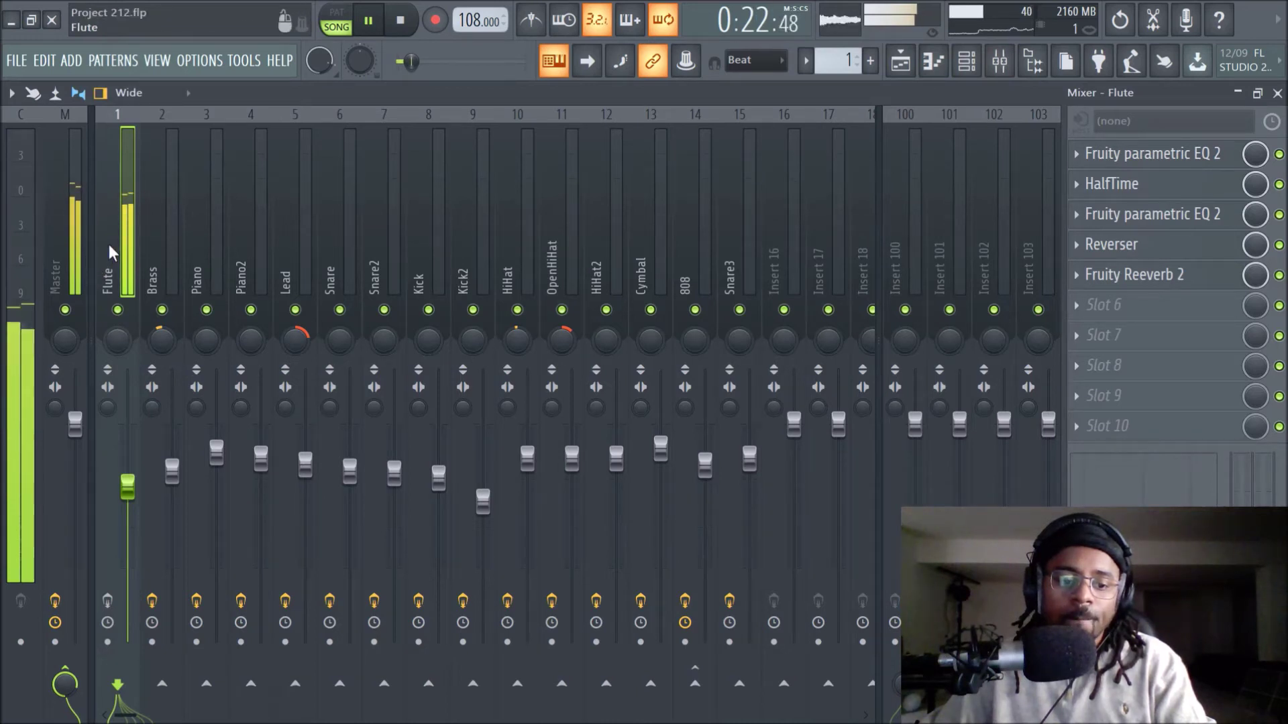
pyautogui.press('space')
pyautogui.click(107, 601)
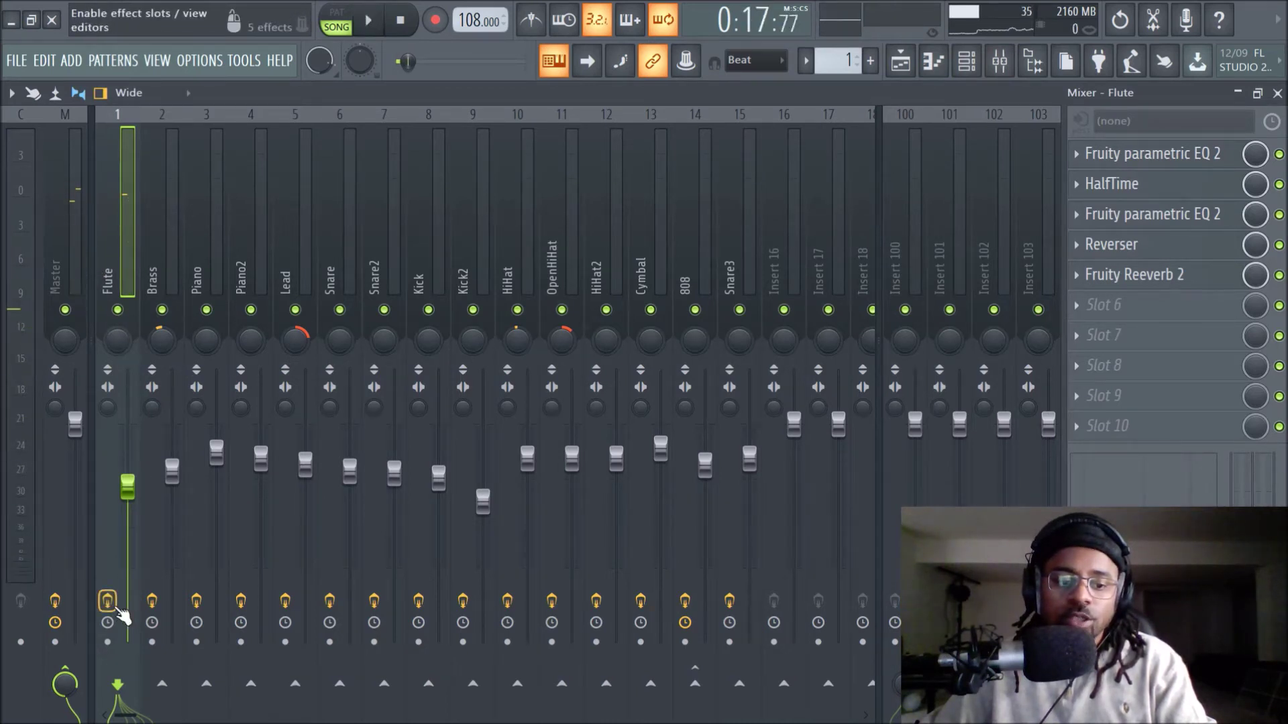
pyautogui.press('space')
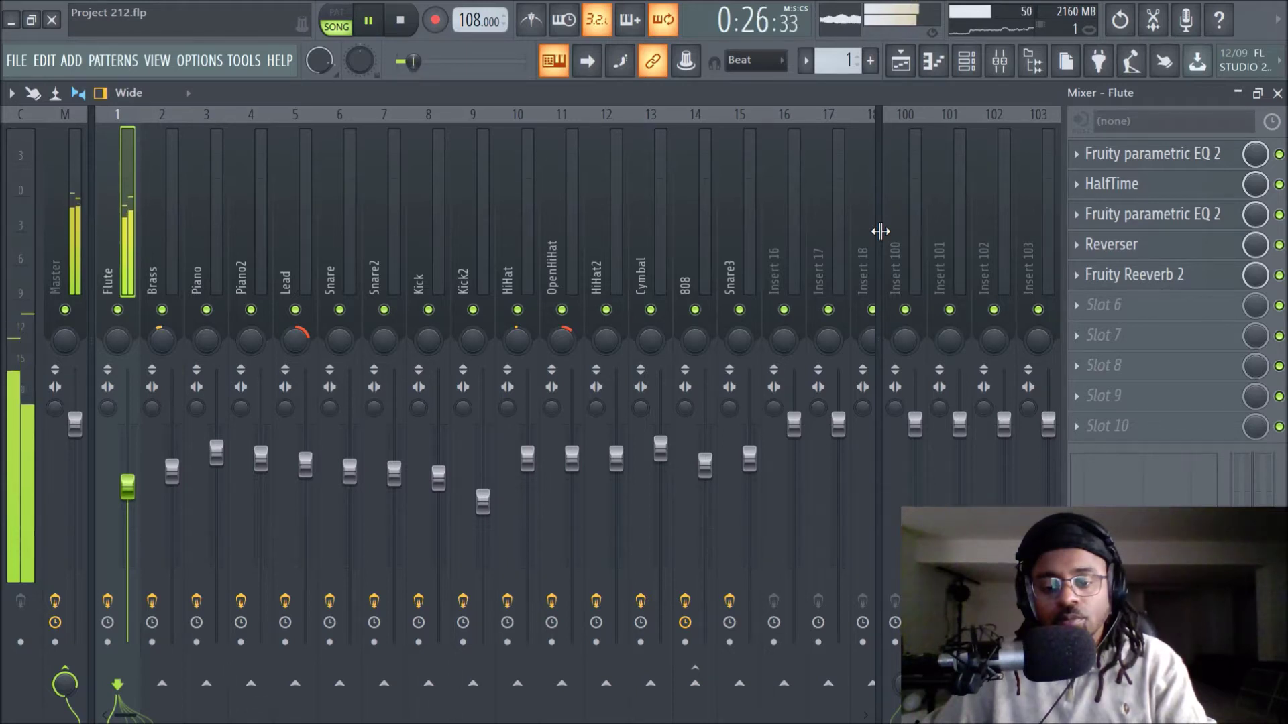
pyautogui.press('space')
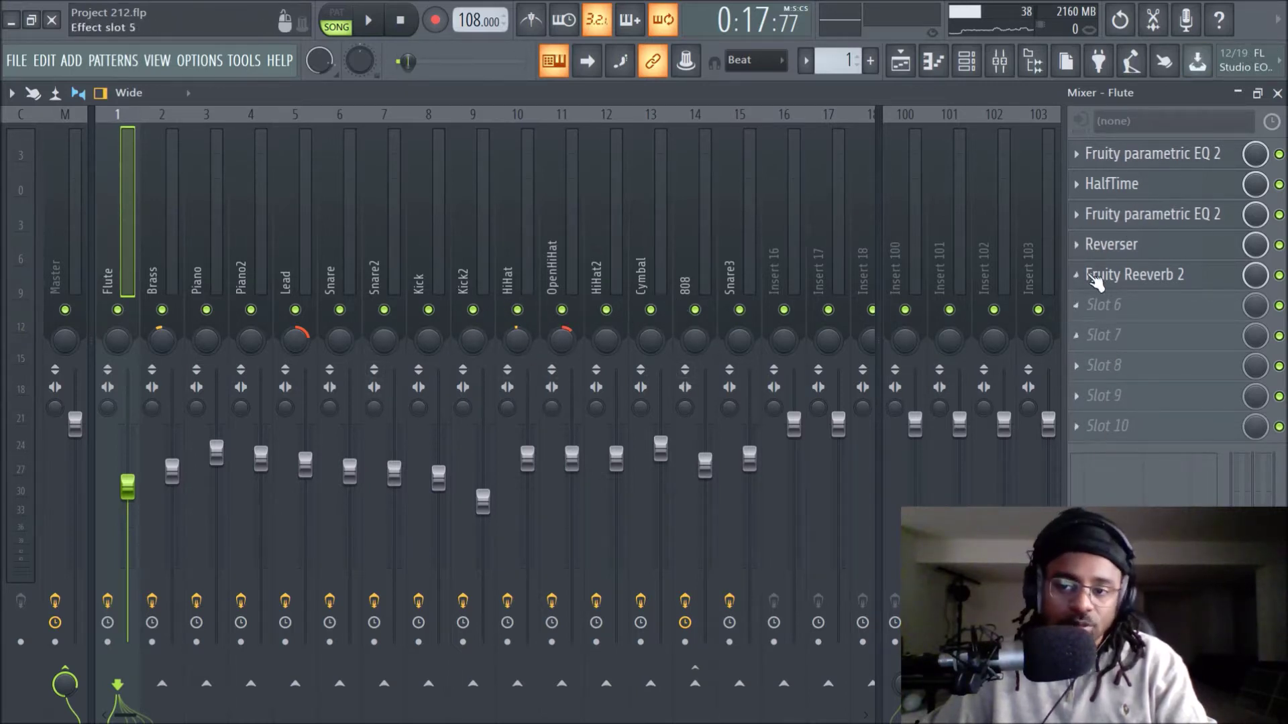
# Examine the Flute insert's first Fruity parametric EQ 2 and its HalfTime settings, and play the loop
pyautogui.click(1119, 160)
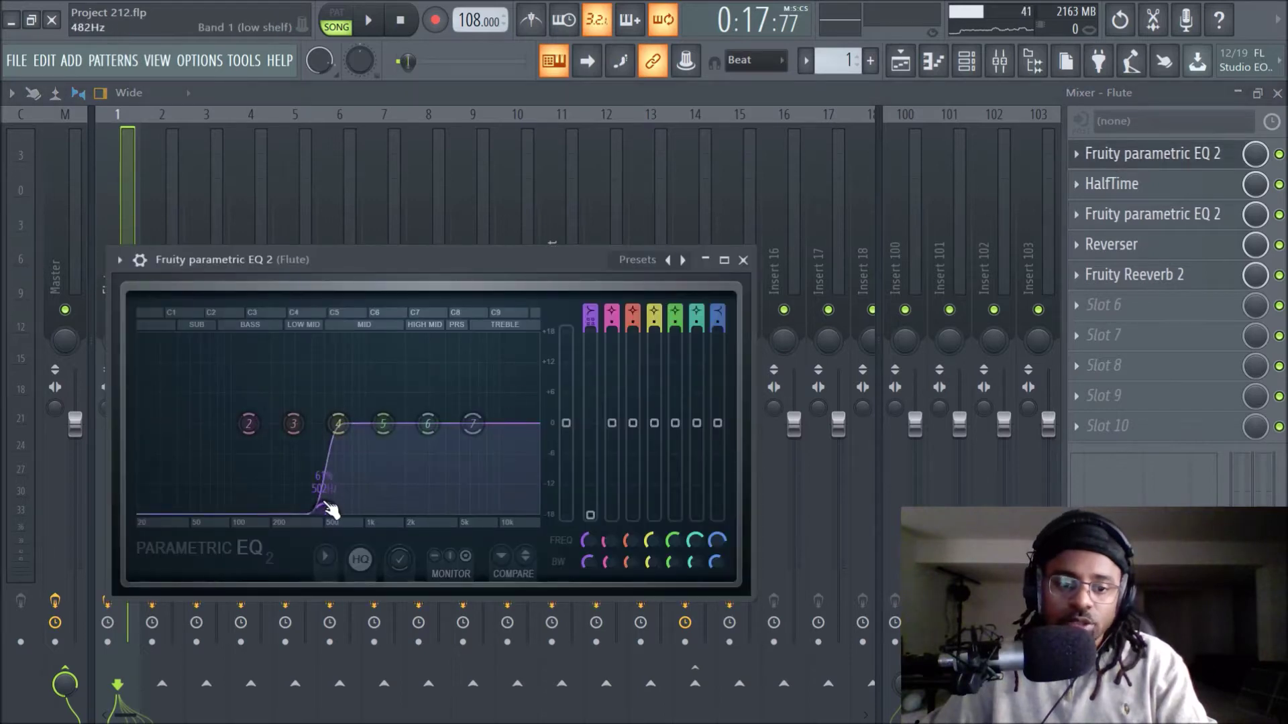
pyautogui.click(743, 260)
pyautogui.click(1140, 184)
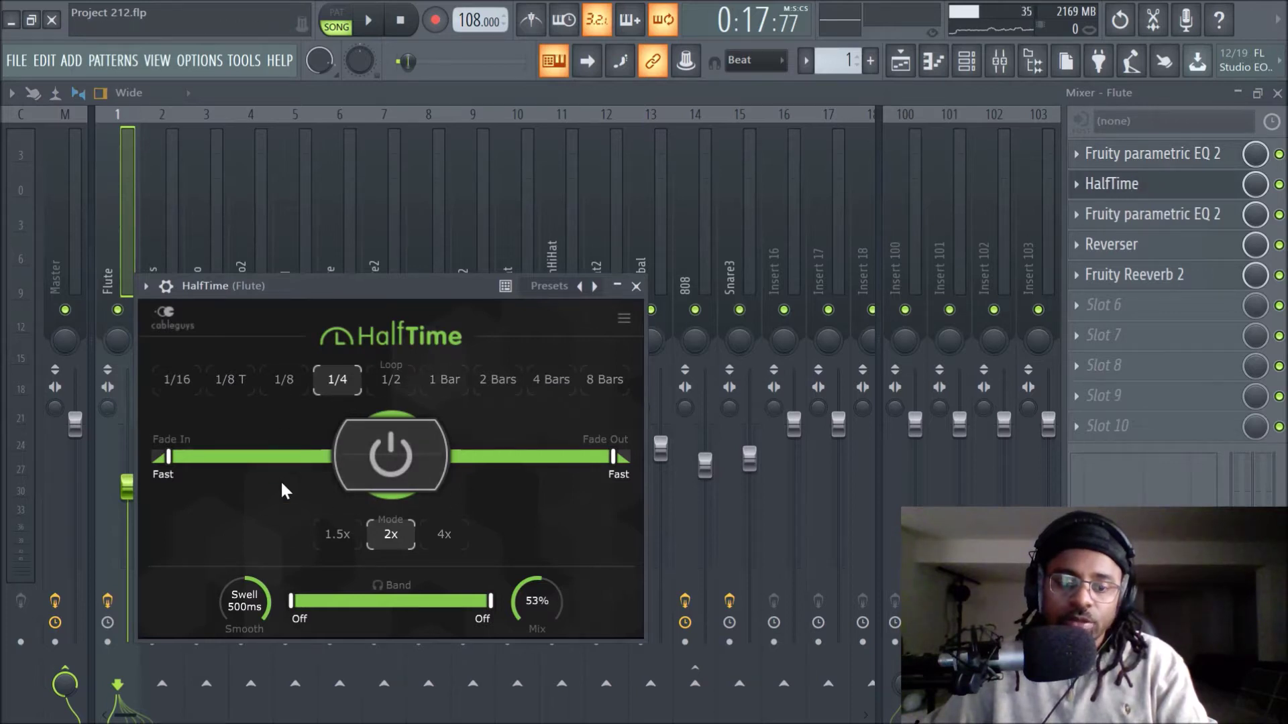
pyautogui.press('space')
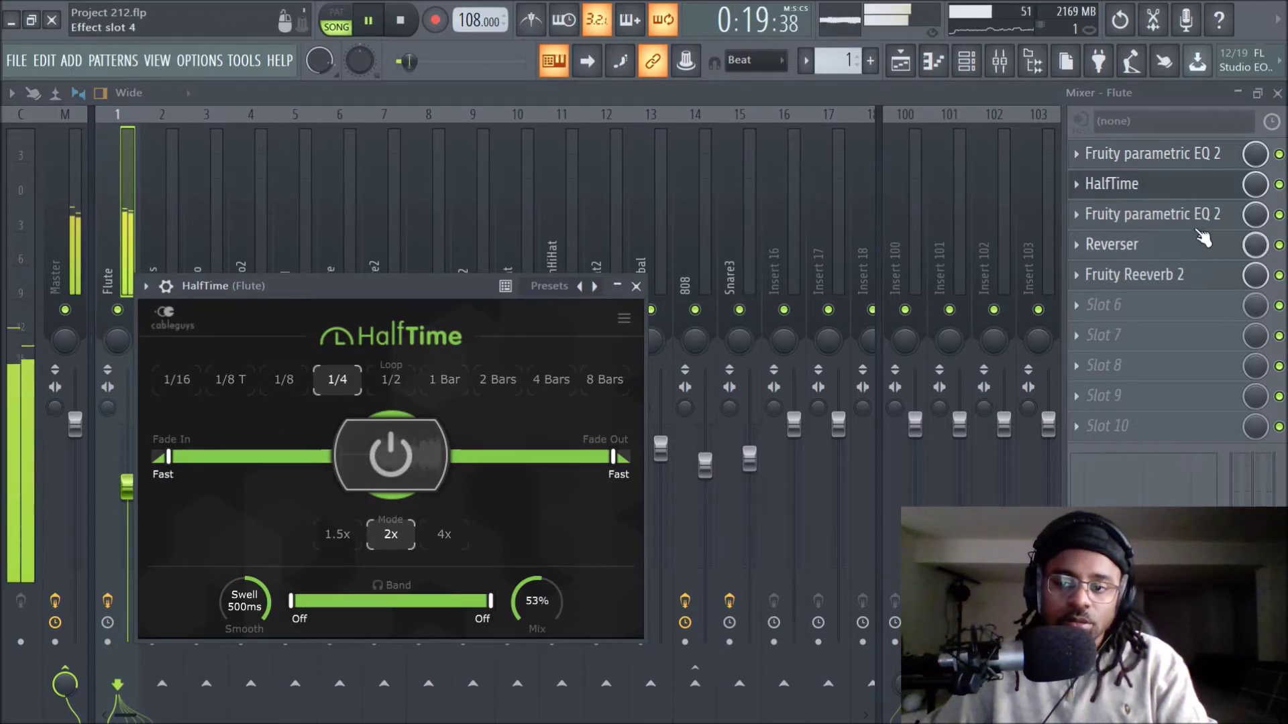
pyautogui.press('space')
# Toggle HalfTime on the Flute insert and play the loop to compare the sound
pyautogui.click(1280, 184)
pyautogui.press('space')
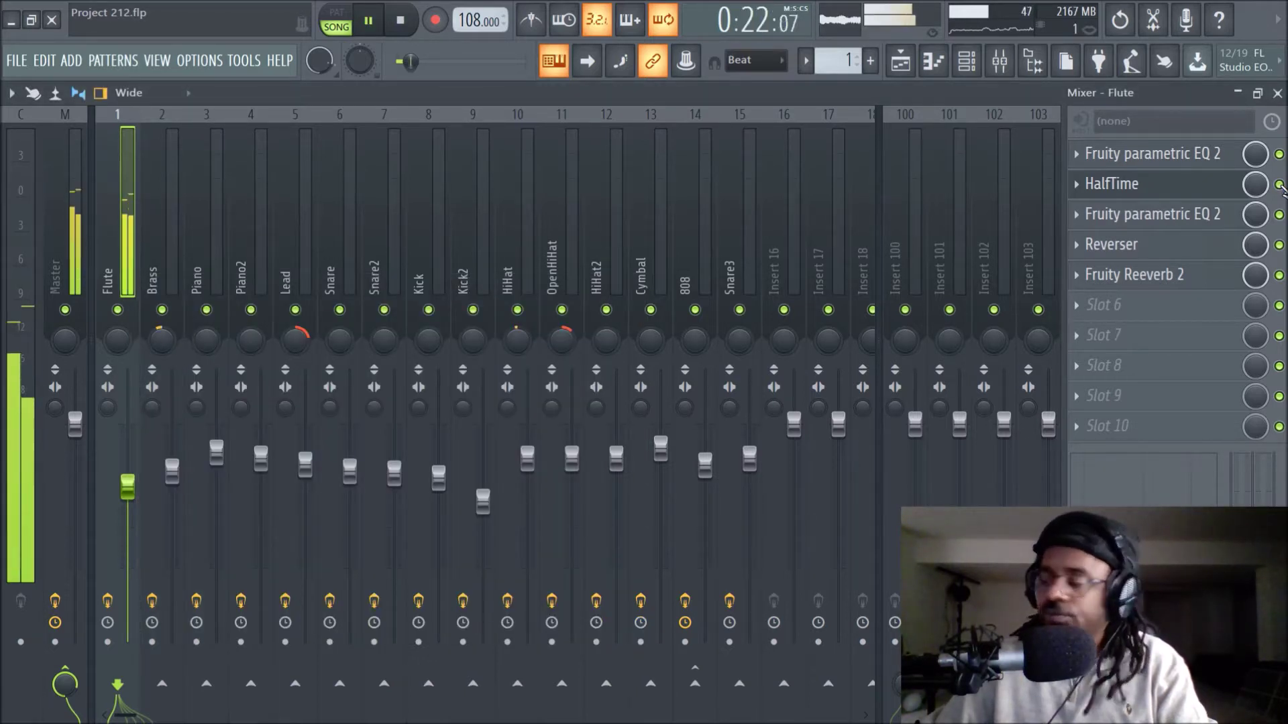
pyautogui.press('space')
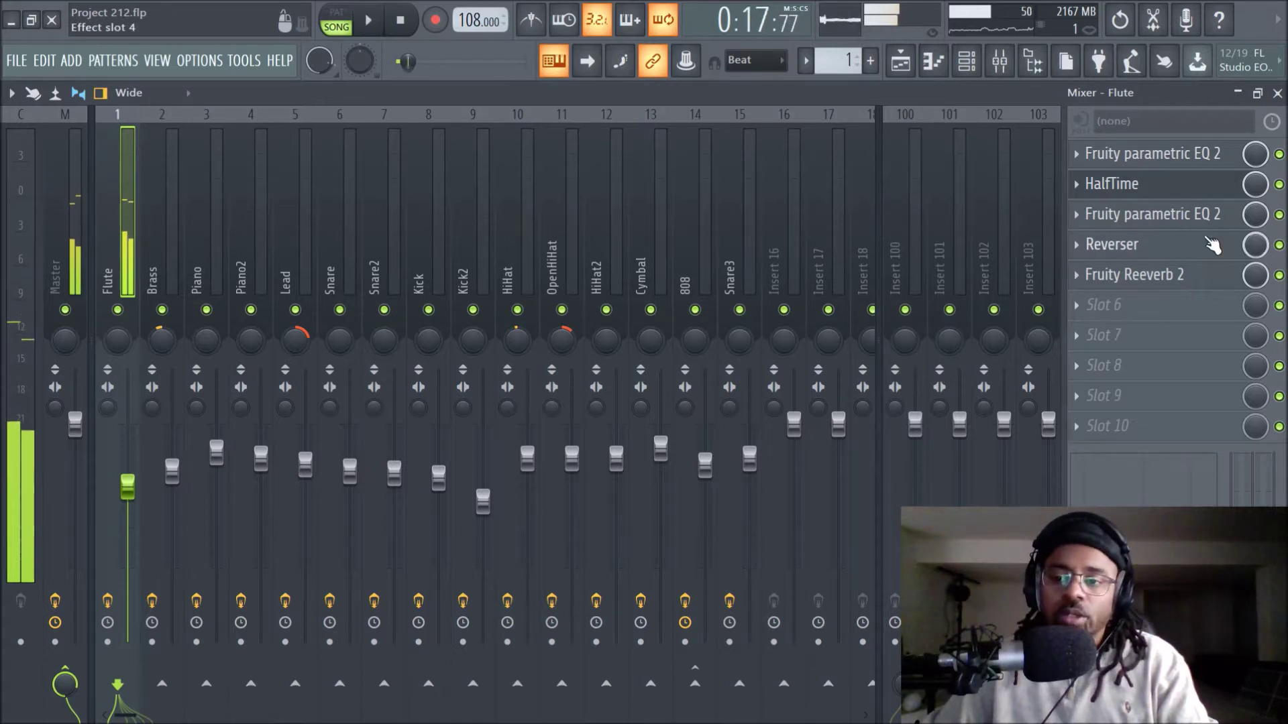
# Examine the settings of the second Fruity parametric EQ 2, Reverser and Fruity Reeverb 2 on the Flute insert
pyautogui.click(1209, 216)
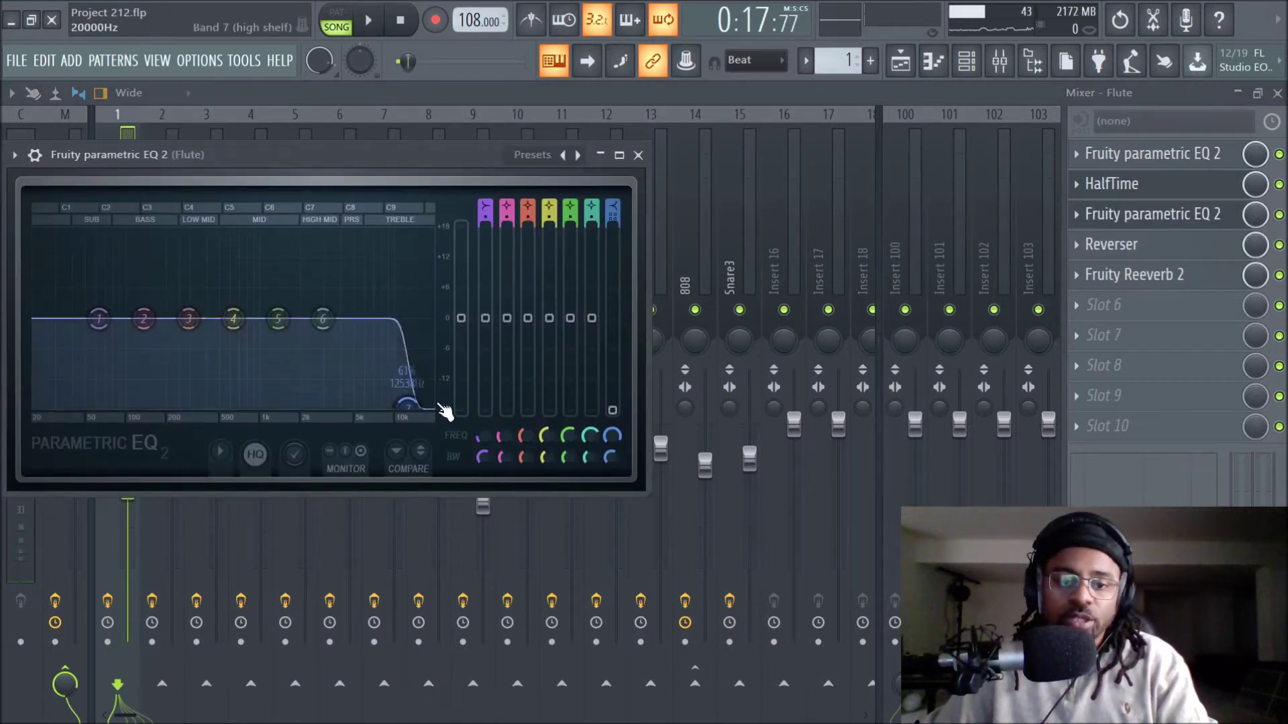
pyautogui.click(638, 155)
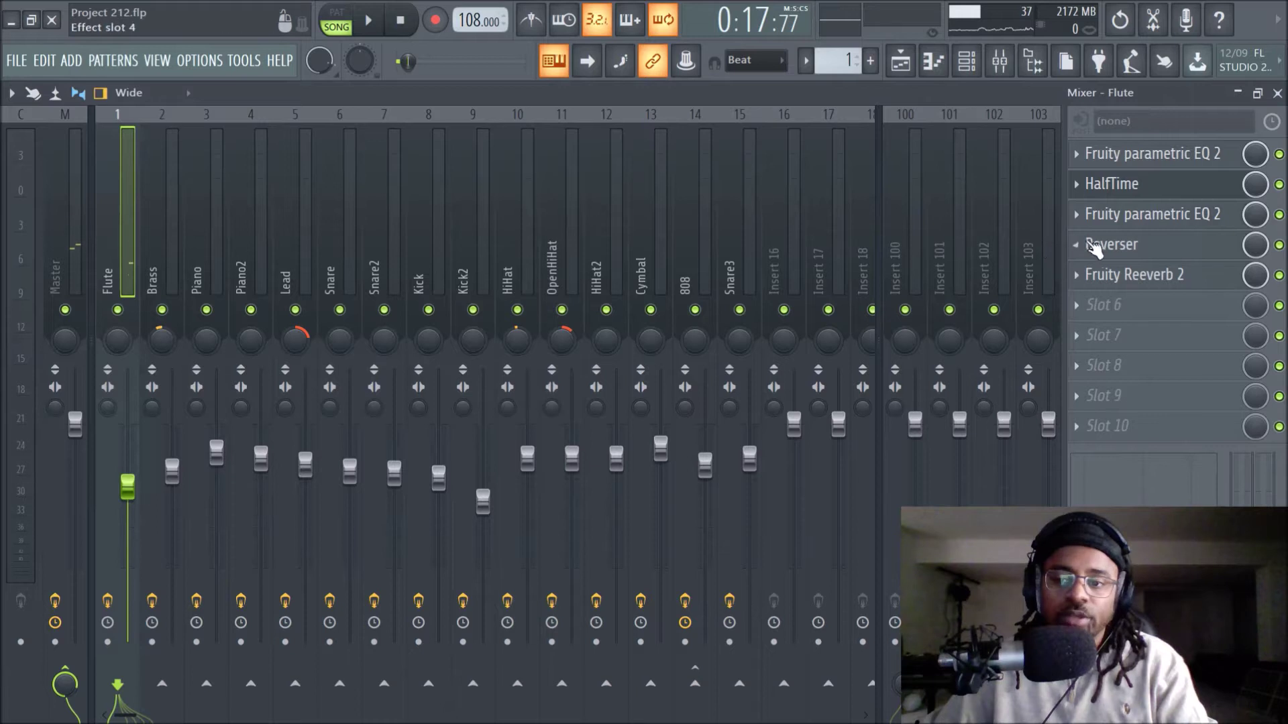
pyautogui.click(1117, 246)
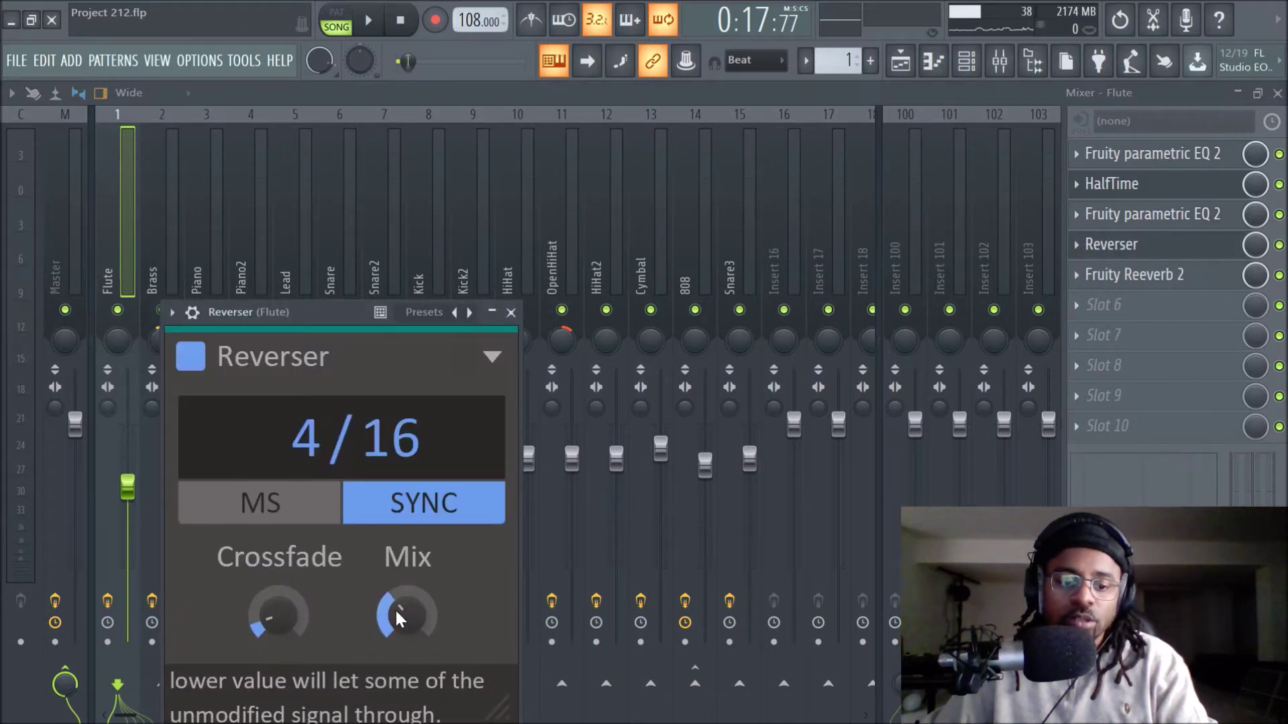
pyautogui.moveTo(331, 305); pyautogui.dragTo(362, 203)
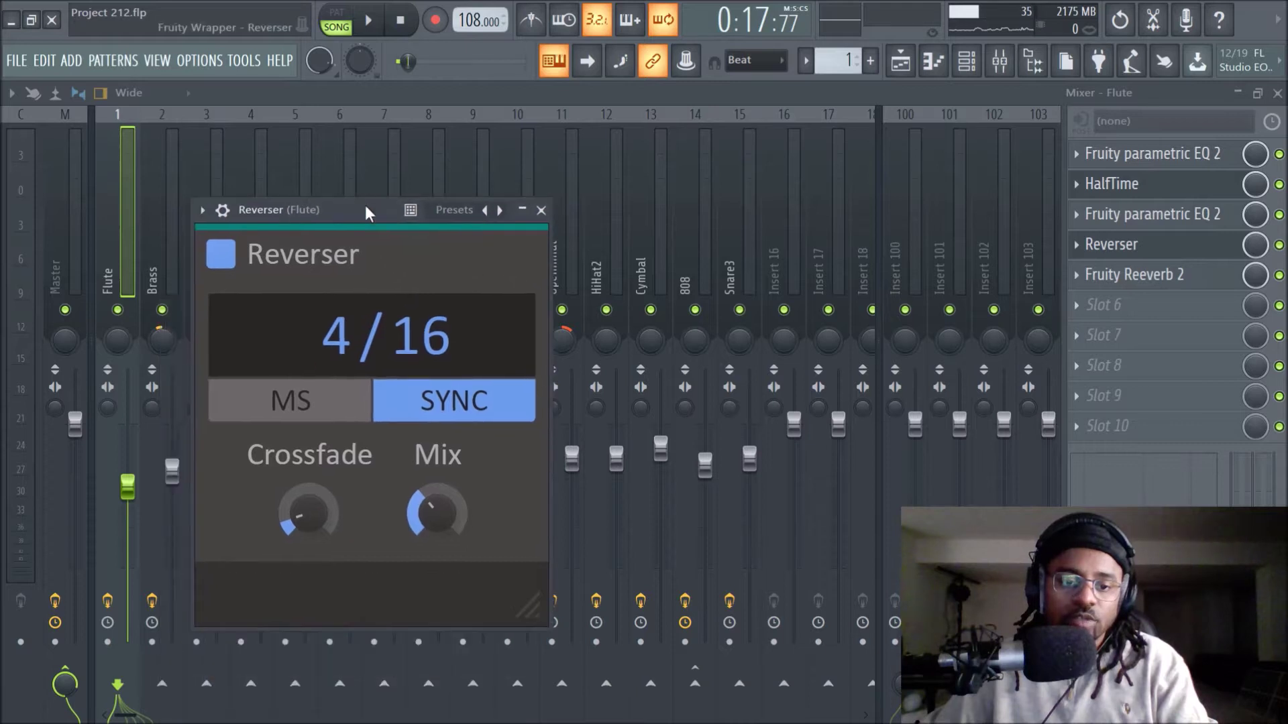
pyautogui.click(542, 212)
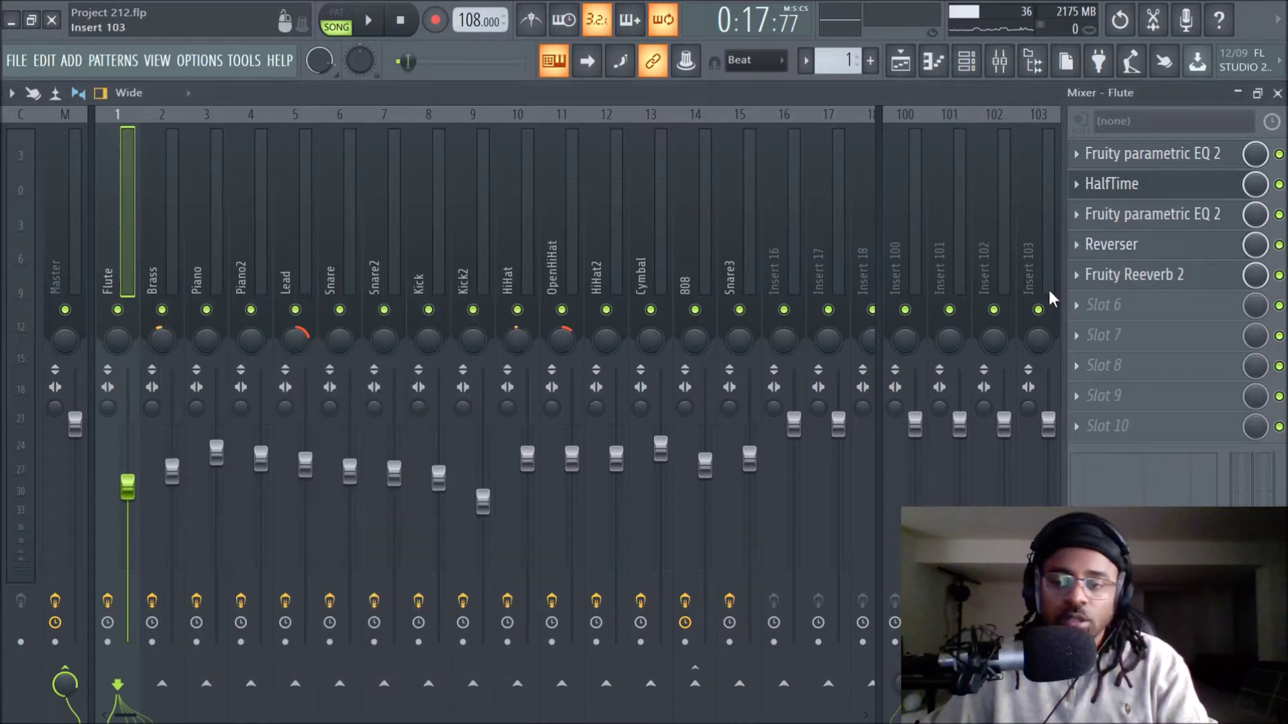
pyautogui.click(1114, 283)
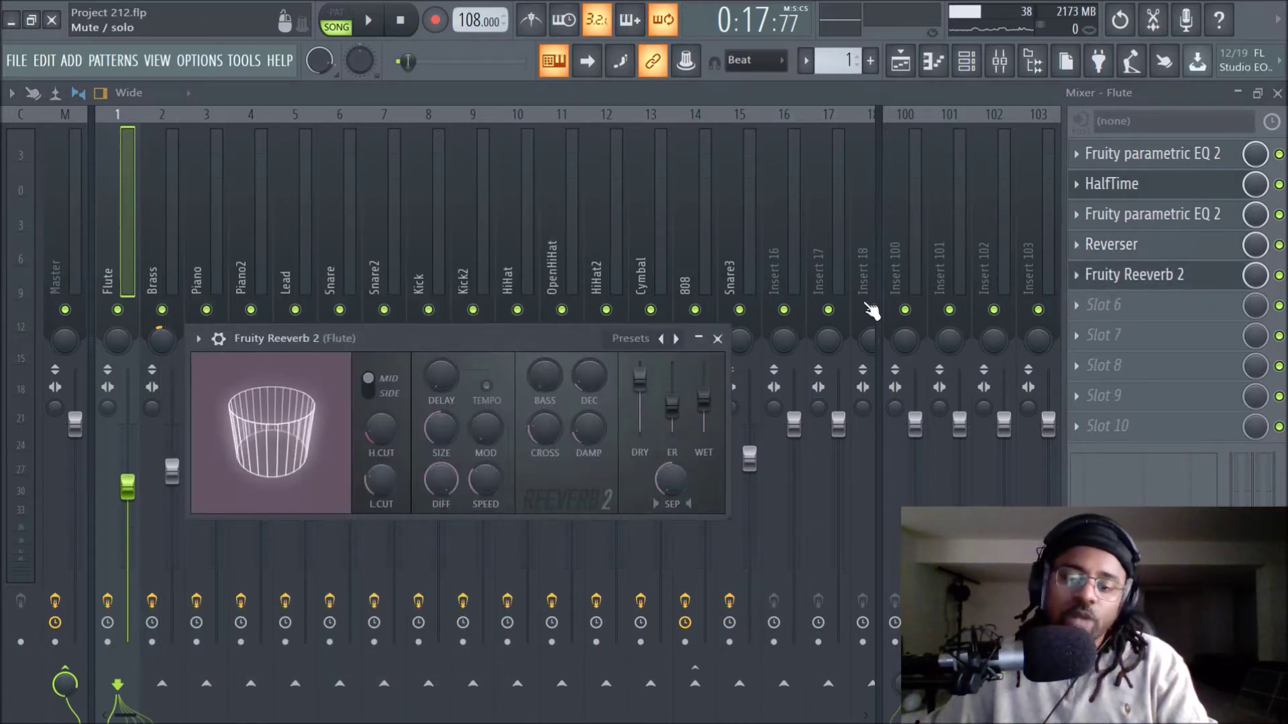
pyautogui.click(717, 339)
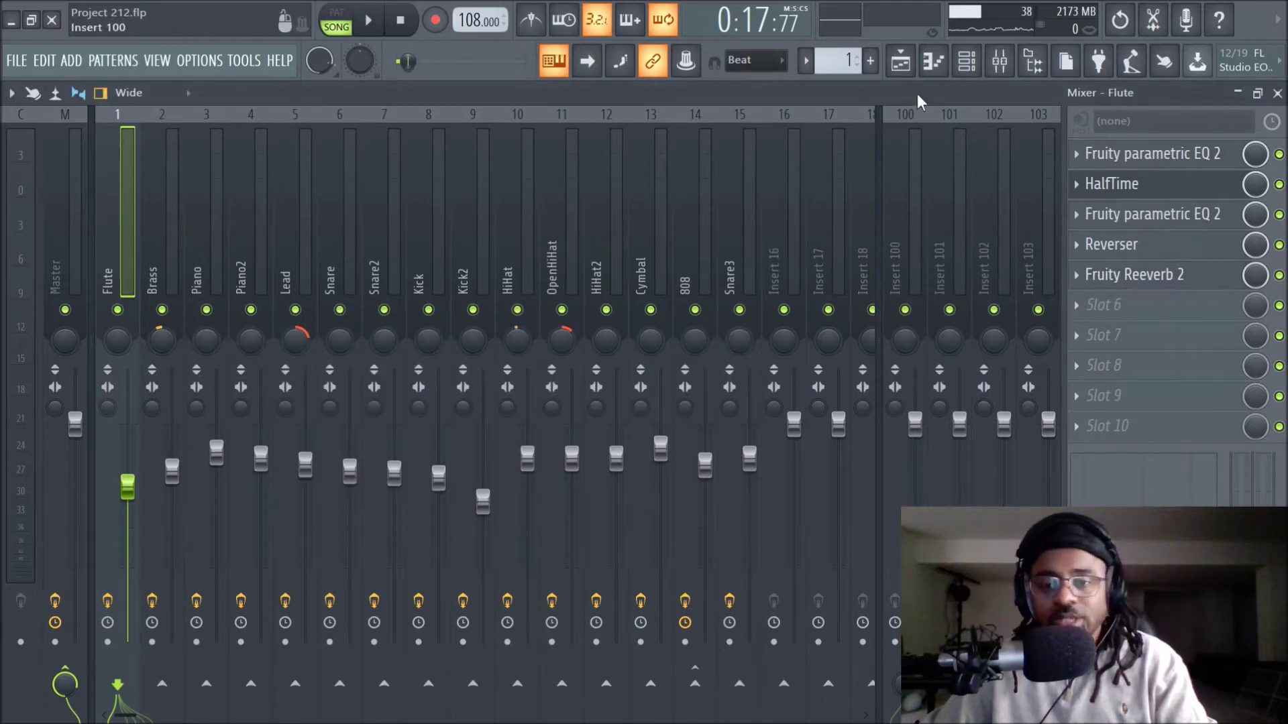
# Unmute Track 2 in the playlist and examine the Xpand!2 brass instrument that plays it
pyautogui.click(900, 61)
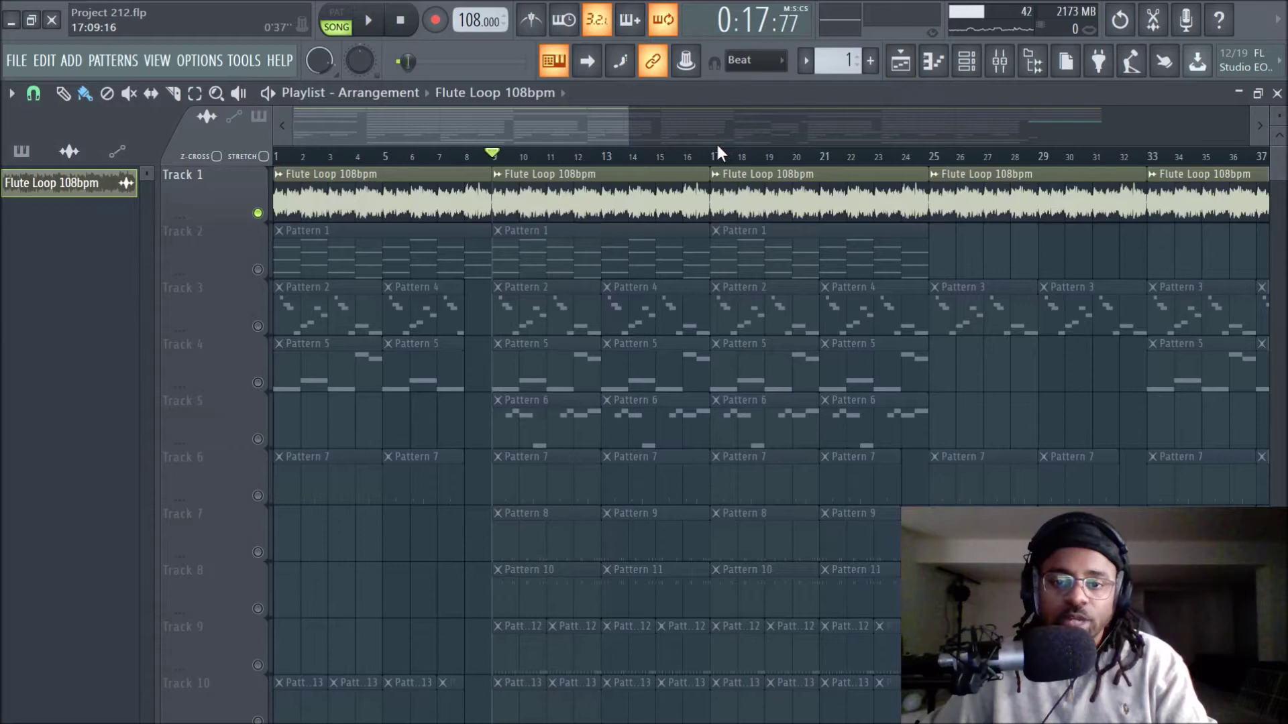
pyautogui.click(257, 269)
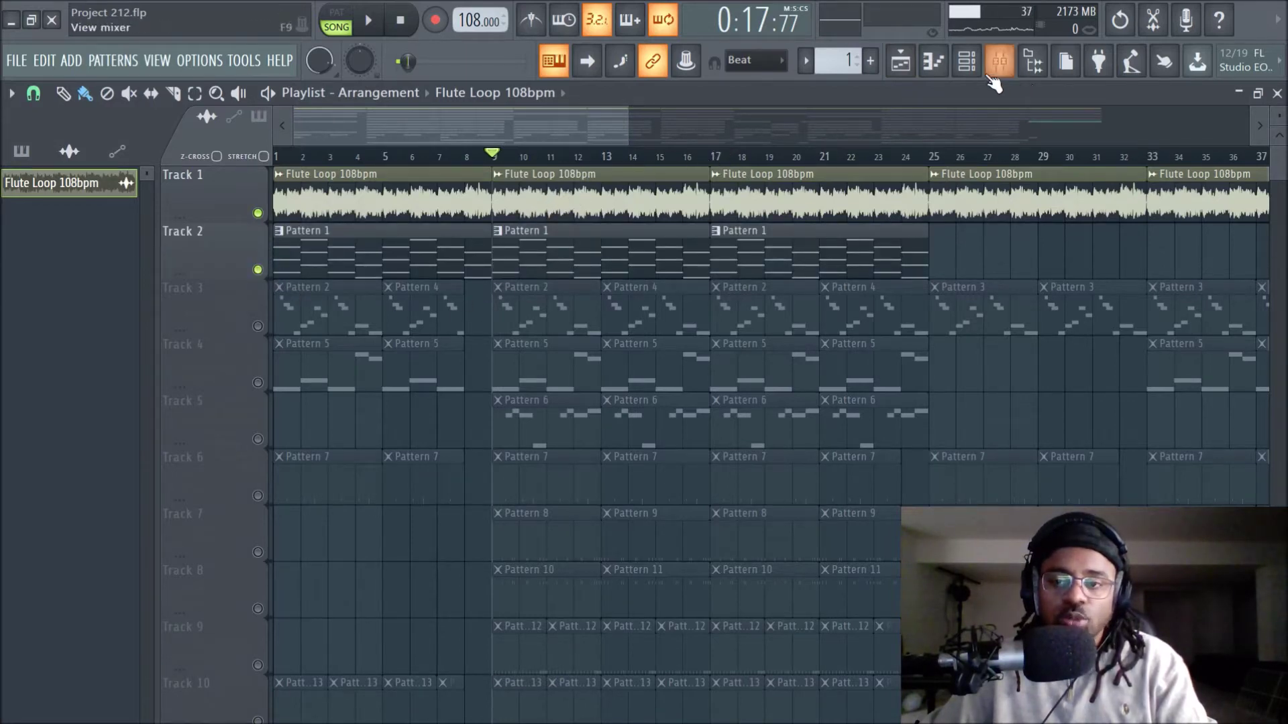
pyautogui.click(966, 61)
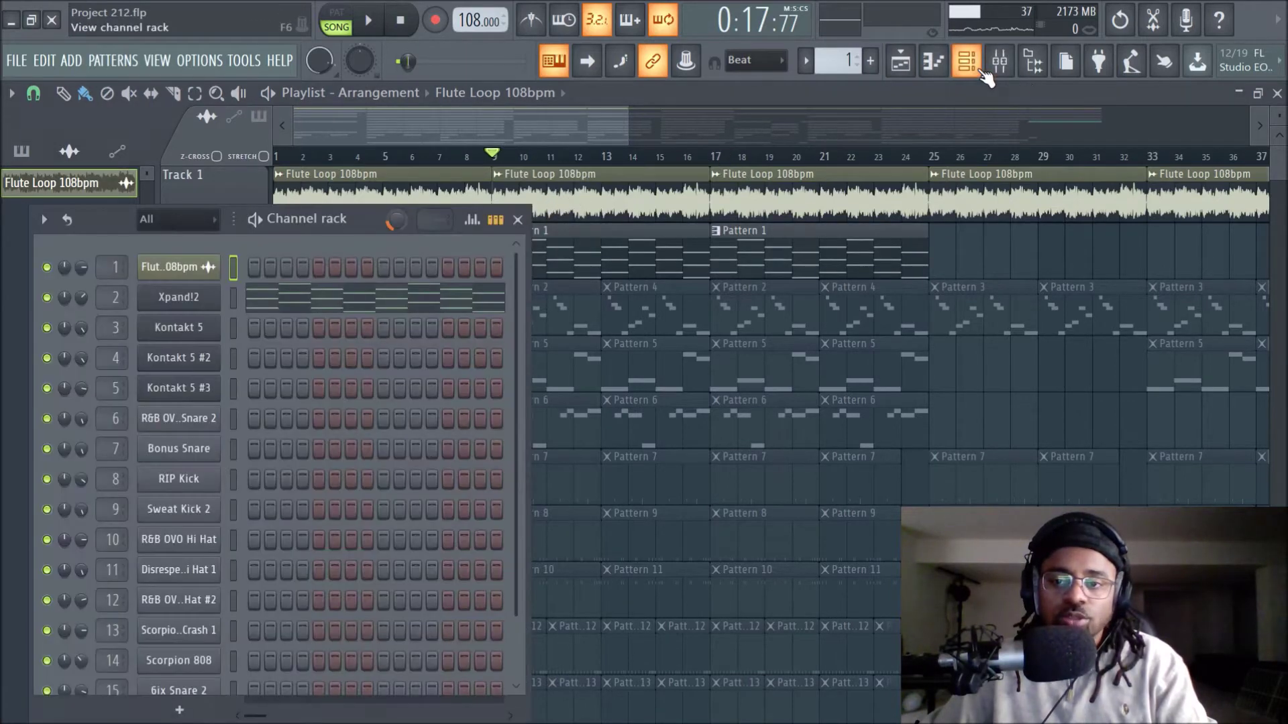
pyautogui.click(210, 302)
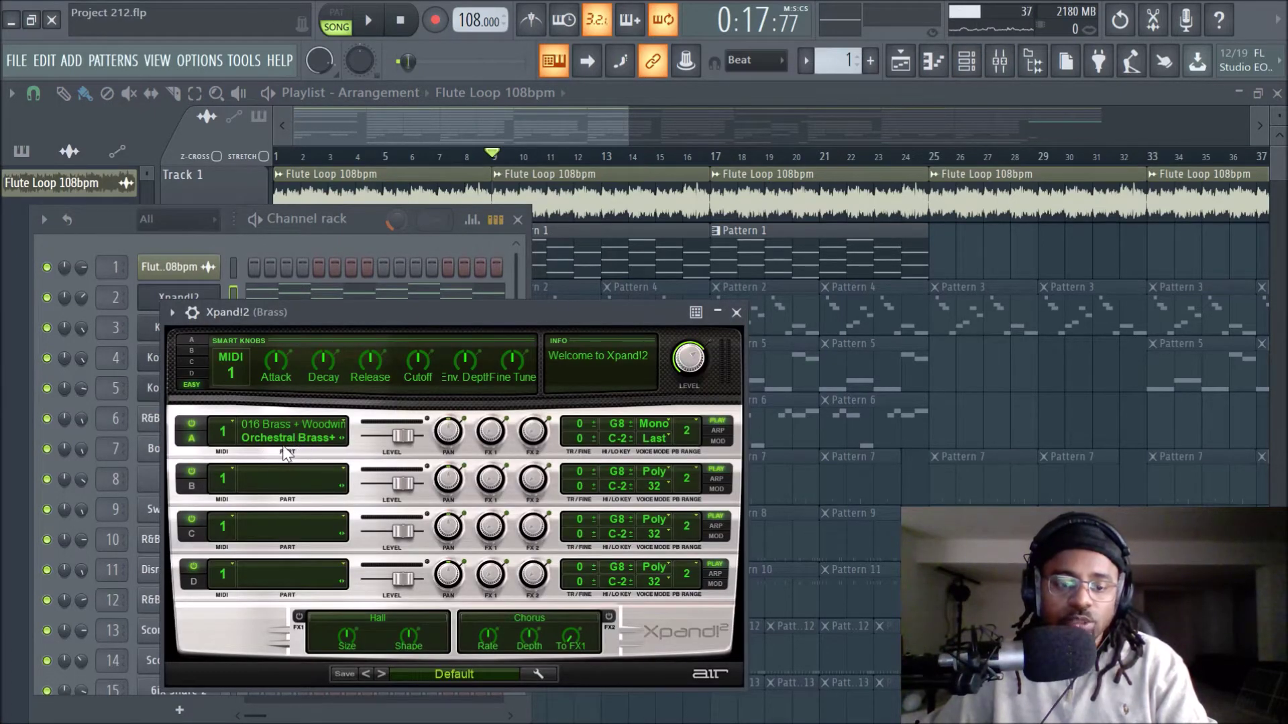
pyautogui.click(735, 313)
pyautogui.click(517, 220)
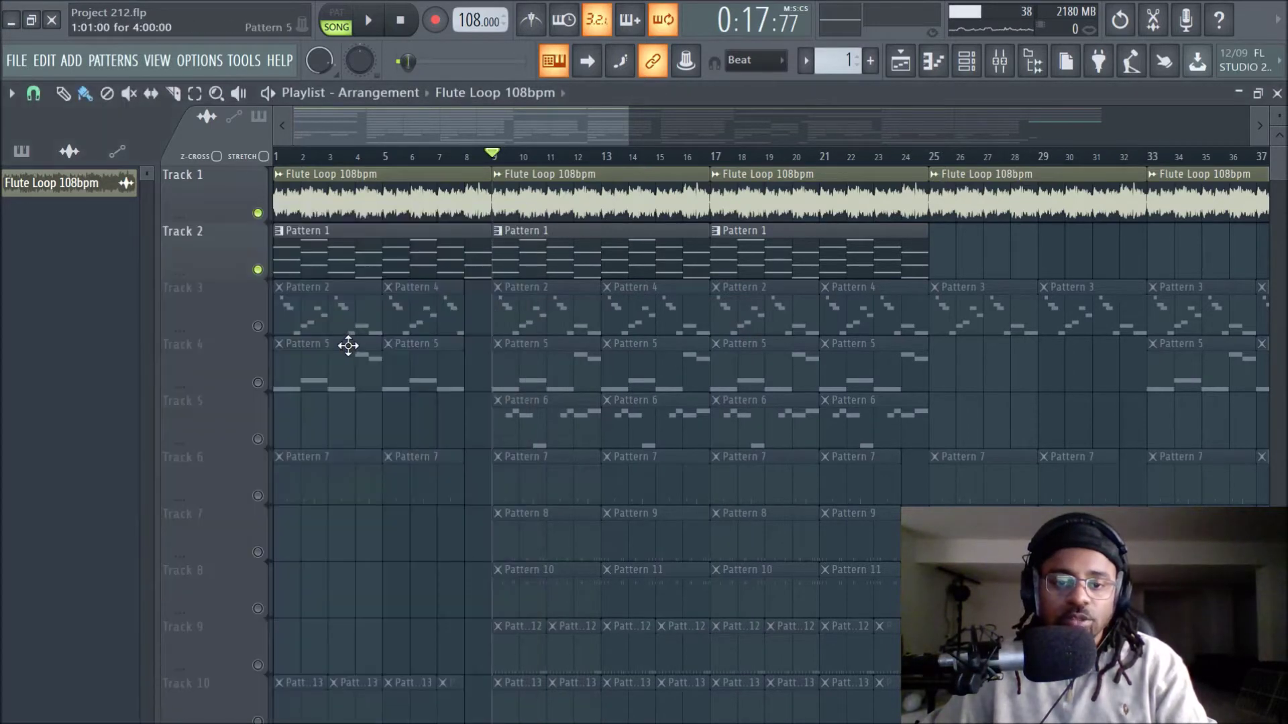
# Play the flute and brass tracks together and examine the Fruity parametric EQ 2 on the Brass mixer insert
pyautogui.press('space')
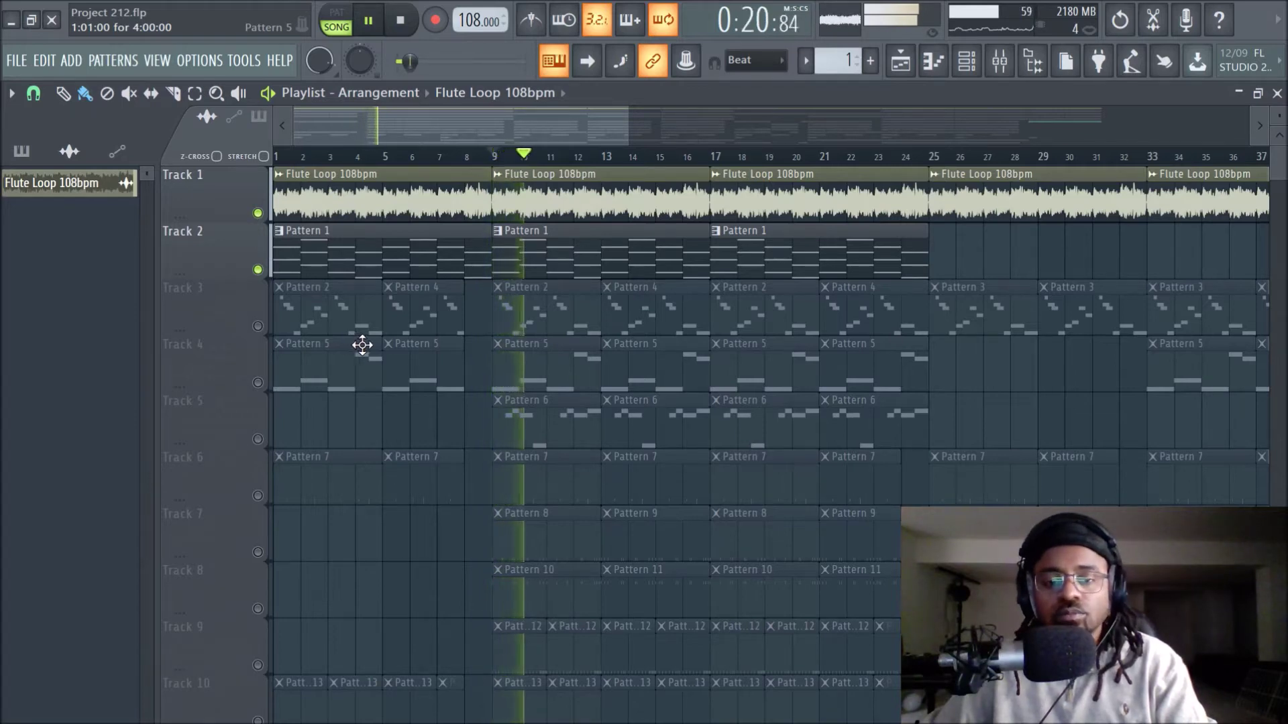
pyautogui.click(999, 61)
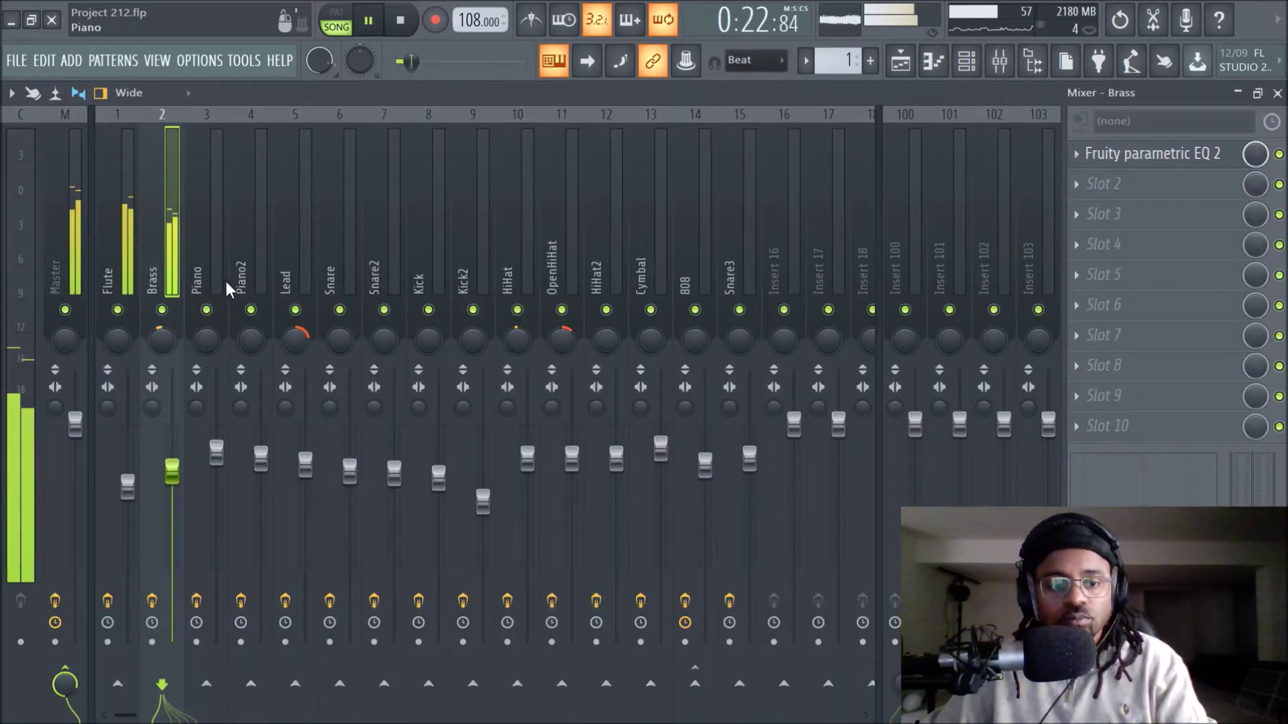
pyautogui.click(1157, 161)
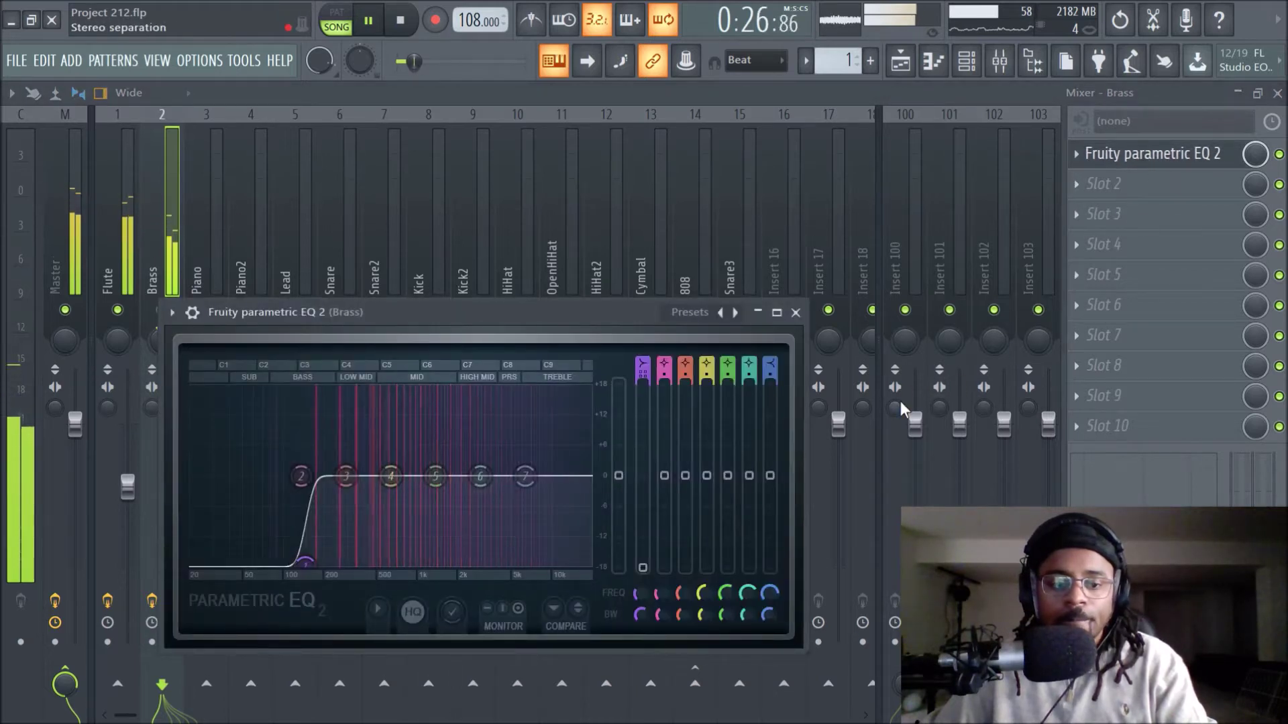
pyautogui.press('space')
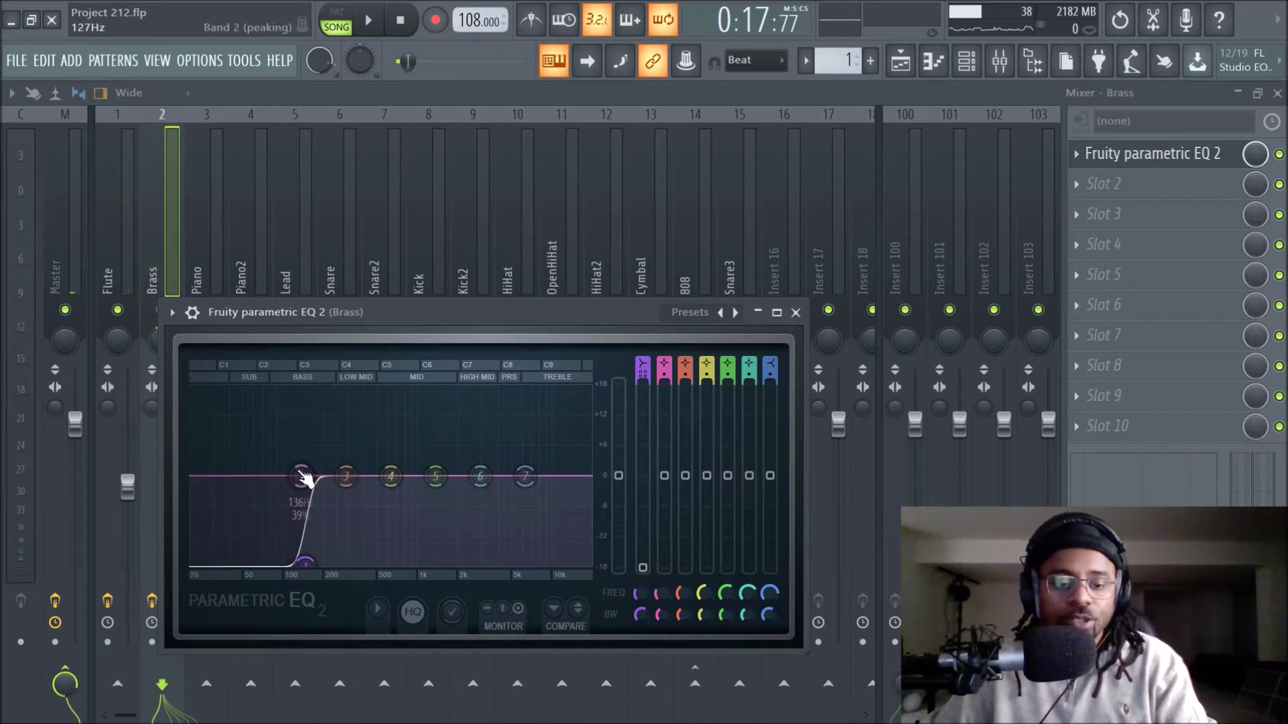
pyautogui.moveTo(315, 565); pyautogui.dragTo(303, 578)
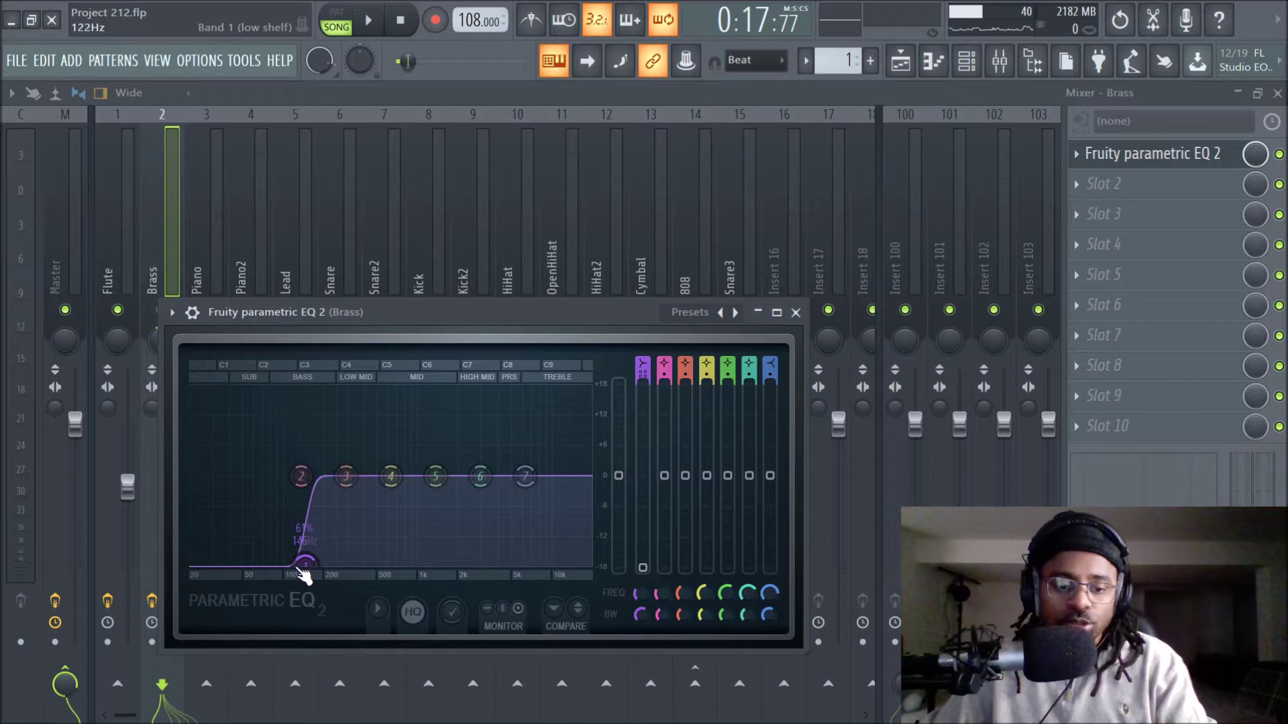
pyautogui.click(795, 313)
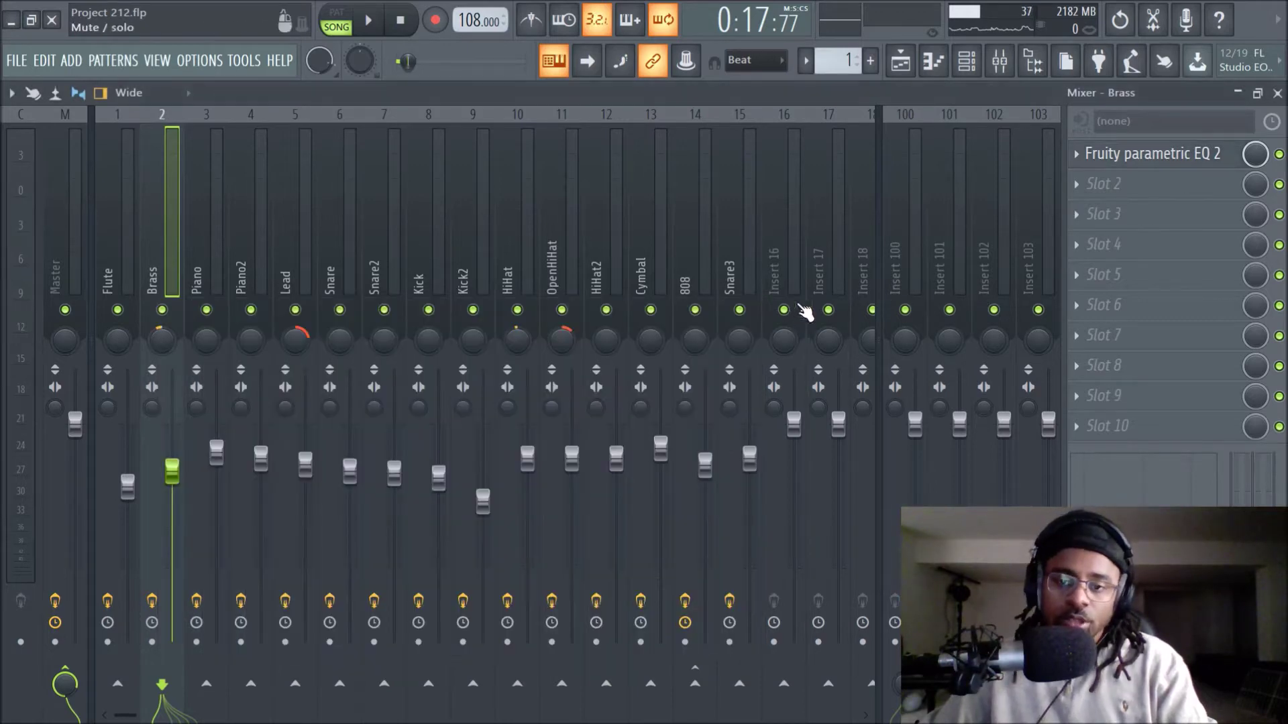
# Examine the Xpand!2 brass notes of Pattern 1 in the piano roll across their octaves
pyautogui.click(914, 55)
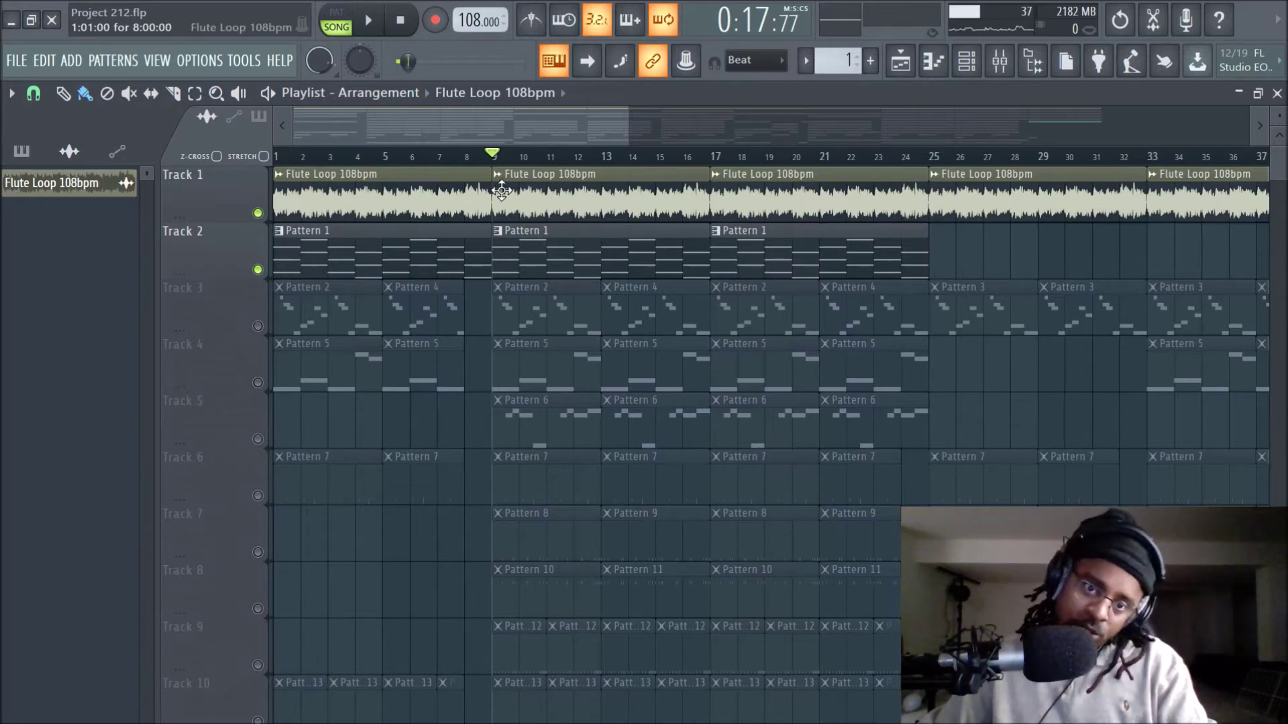
pyautogui.doubleClick(560, 277)
pyautogui.moveTo(521, 131); pyautogui.dragTo(199, 124)
pyautogui.scroll(-1, 354, 335)
pyautogui.scroll(-5, 354, 336)
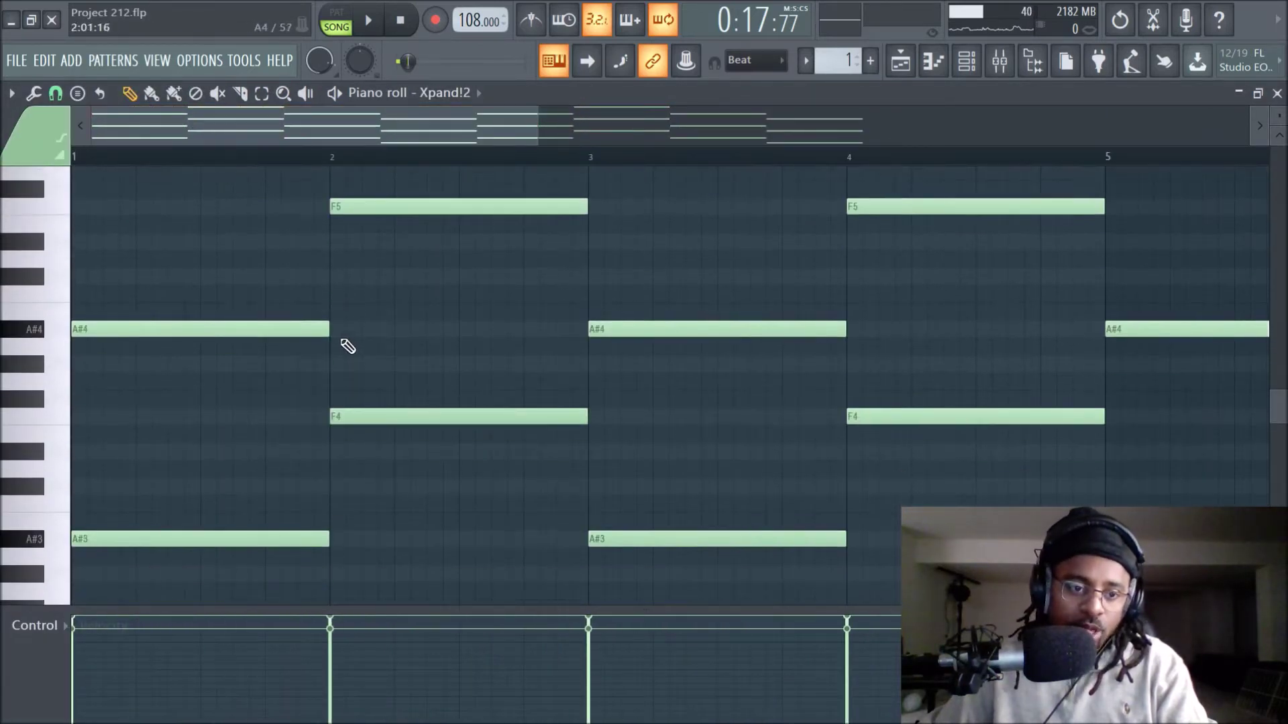
pyautogui.scroll(3, 338, 350)
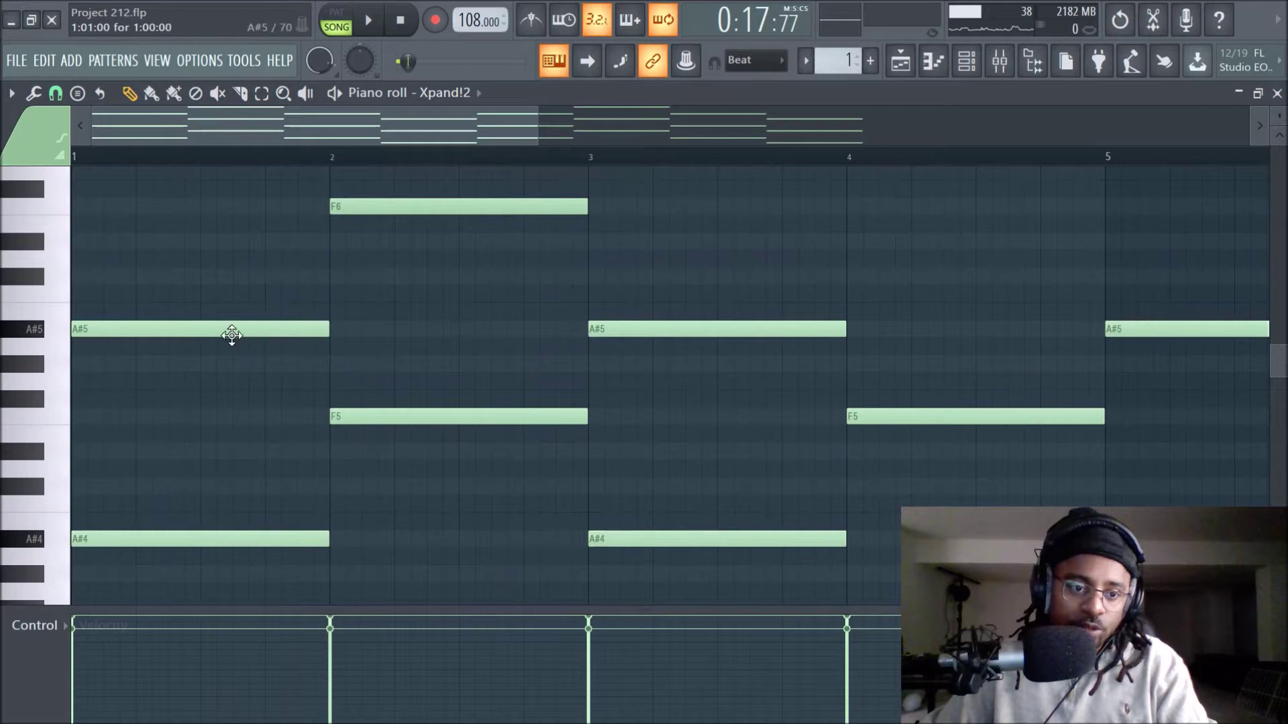
pyautogui.scroll(-1, 230, 351)
pyautogui.scroll(4, 798, 368)
pyautogui.scroll(-2, 406, 451)
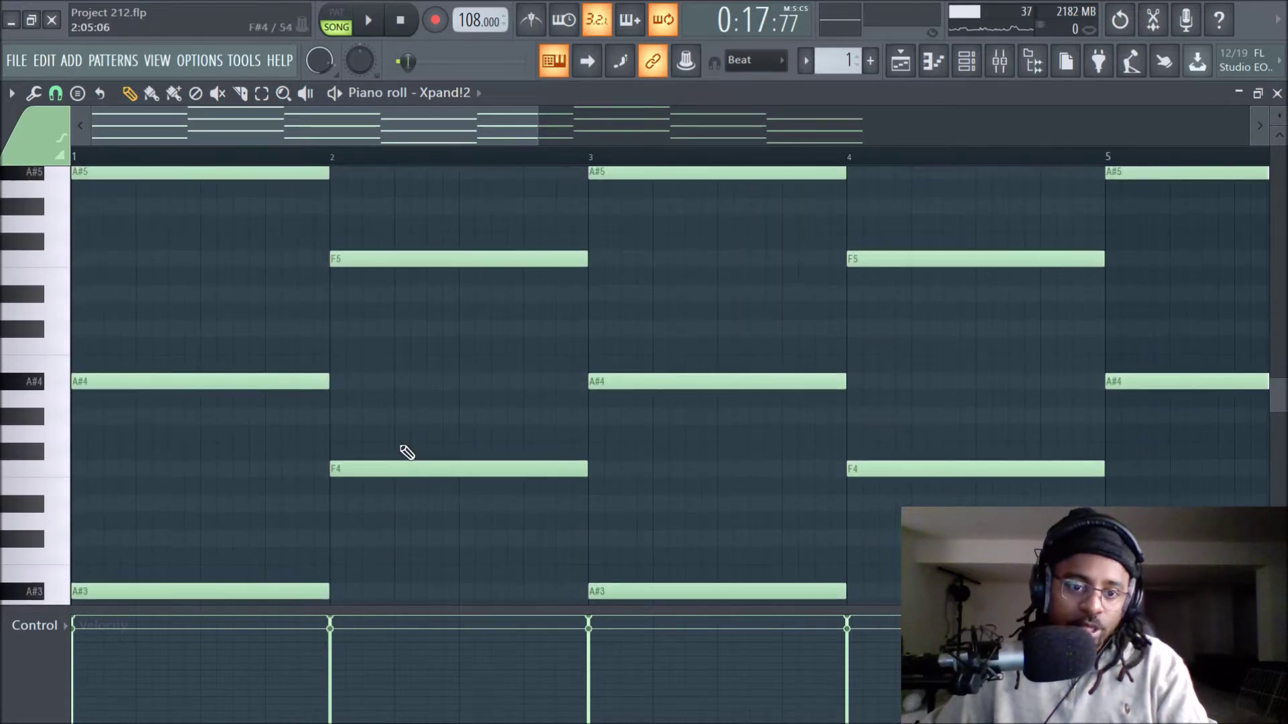
pyautogui.scroll(4, 590, 350)
pyautogui.scroll(2, 654, 520)
pyautogui.scroll(2, 738, 230)
pyautogui.scroll(-4, 722, 258)
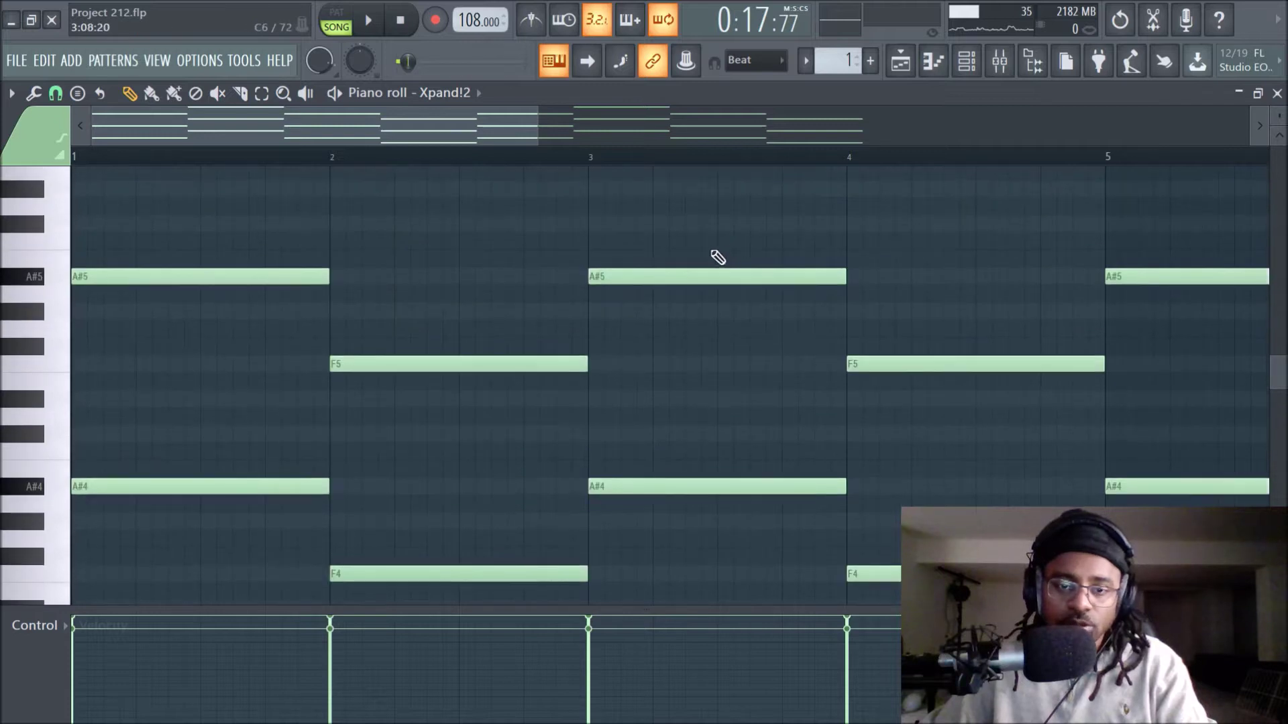
# Play Pattern 1 on its own in pattern mode while viewing its full length in the piano roll
pyautogui.click(336, 12)
pyautogui.press('space')
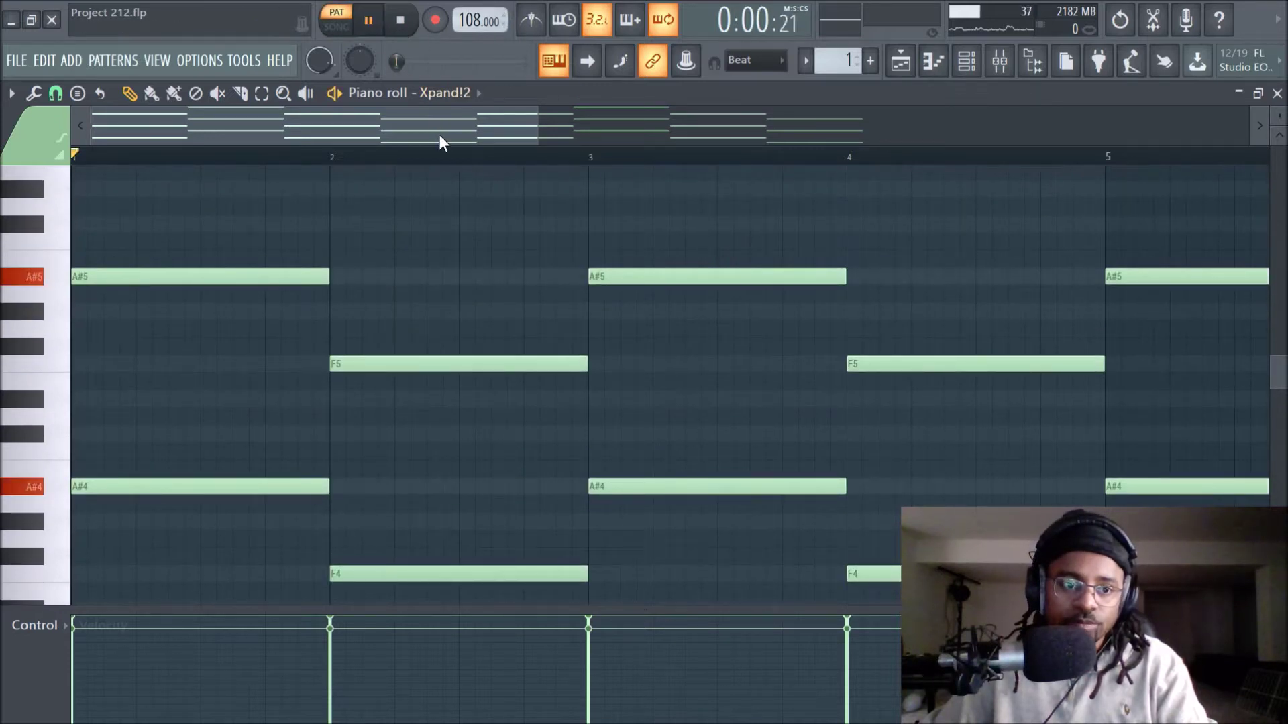
pyautogui.scroll(-3, 451, 161)
pyautogui.scroll(-2, 546, 218)
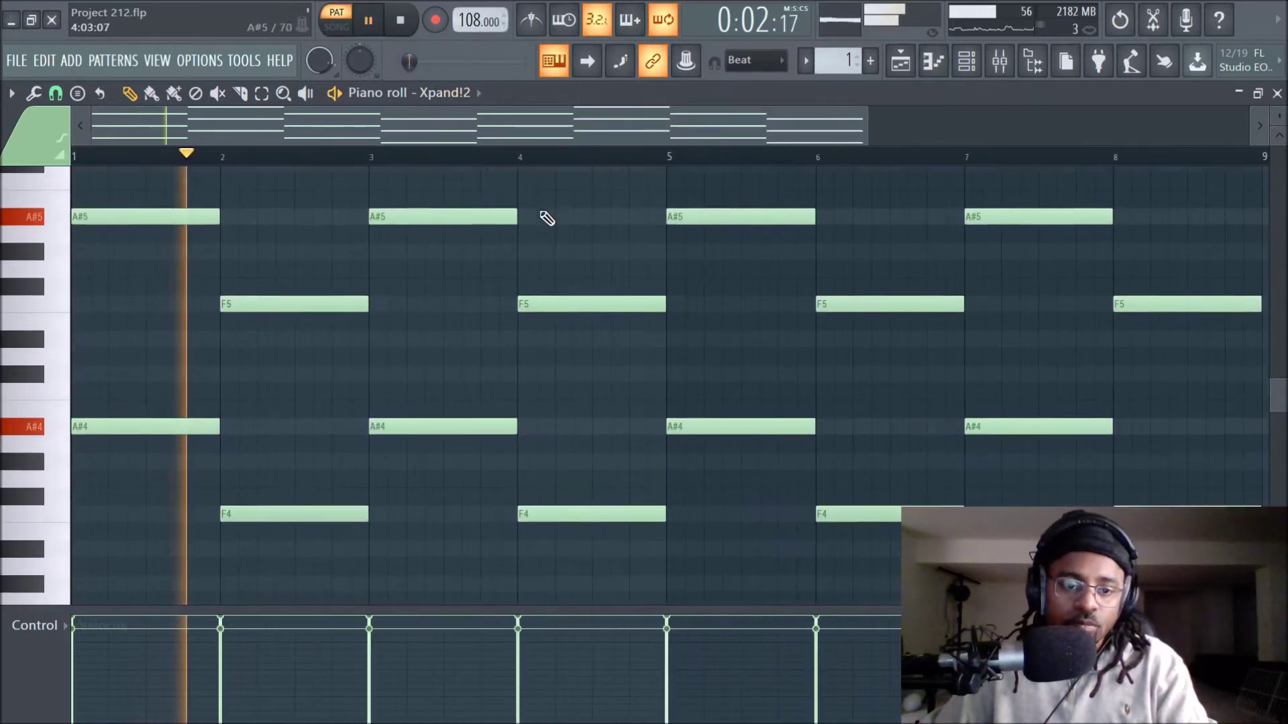
pyautogui.scroll(-2, 547, 218)
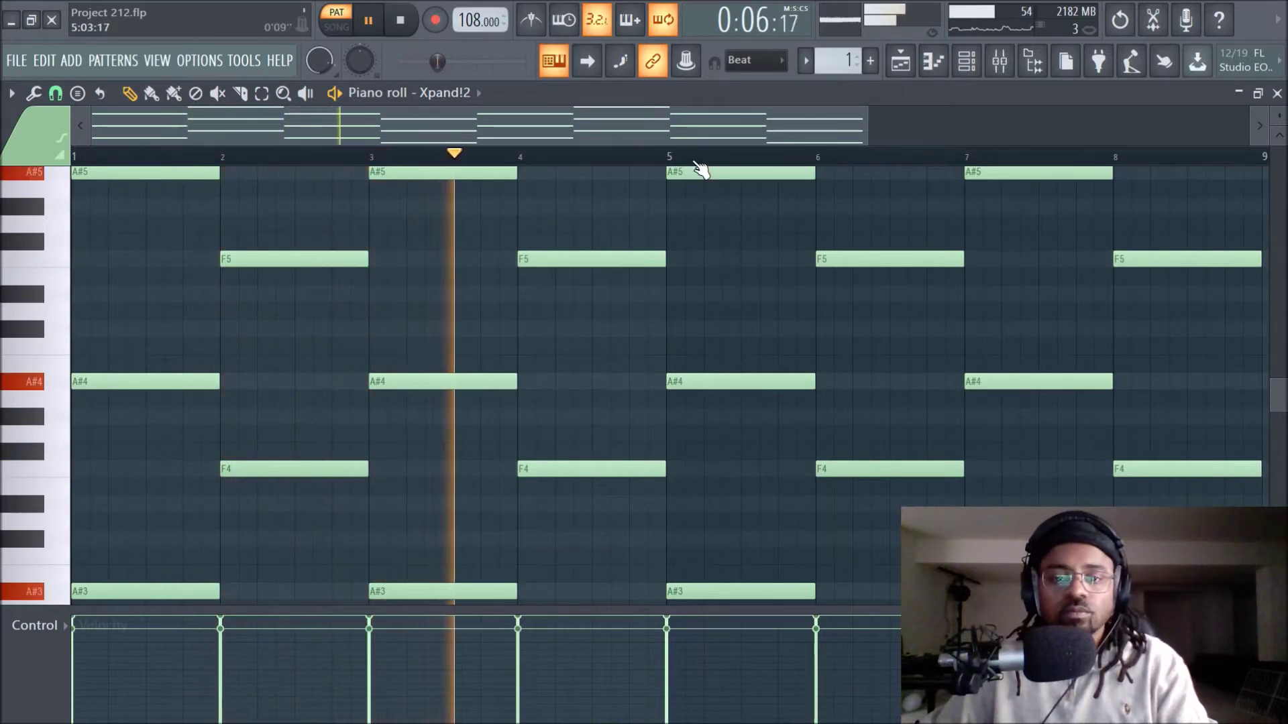
pyautogui.scroll(-1, 700, 168)
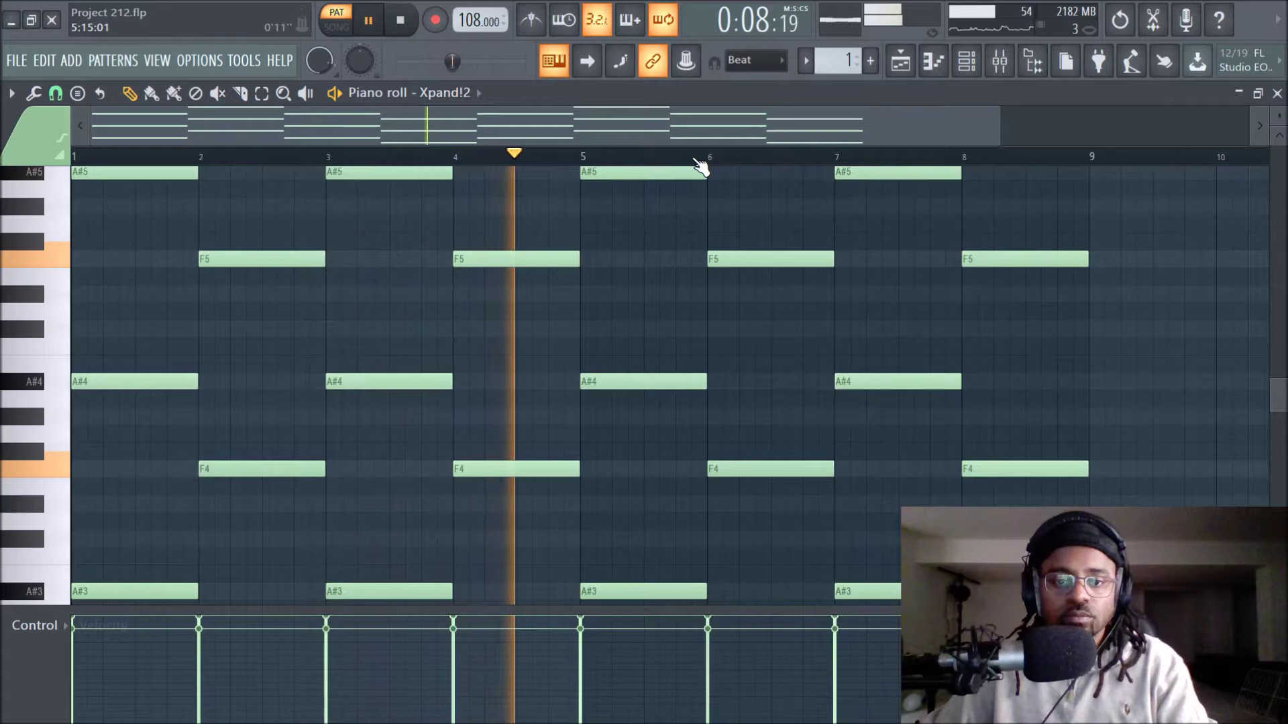
pyautogui.press('space')
# Return to the playlist, switch playback to song mode and unmute Track 3
pyautogui.click(900, 61)
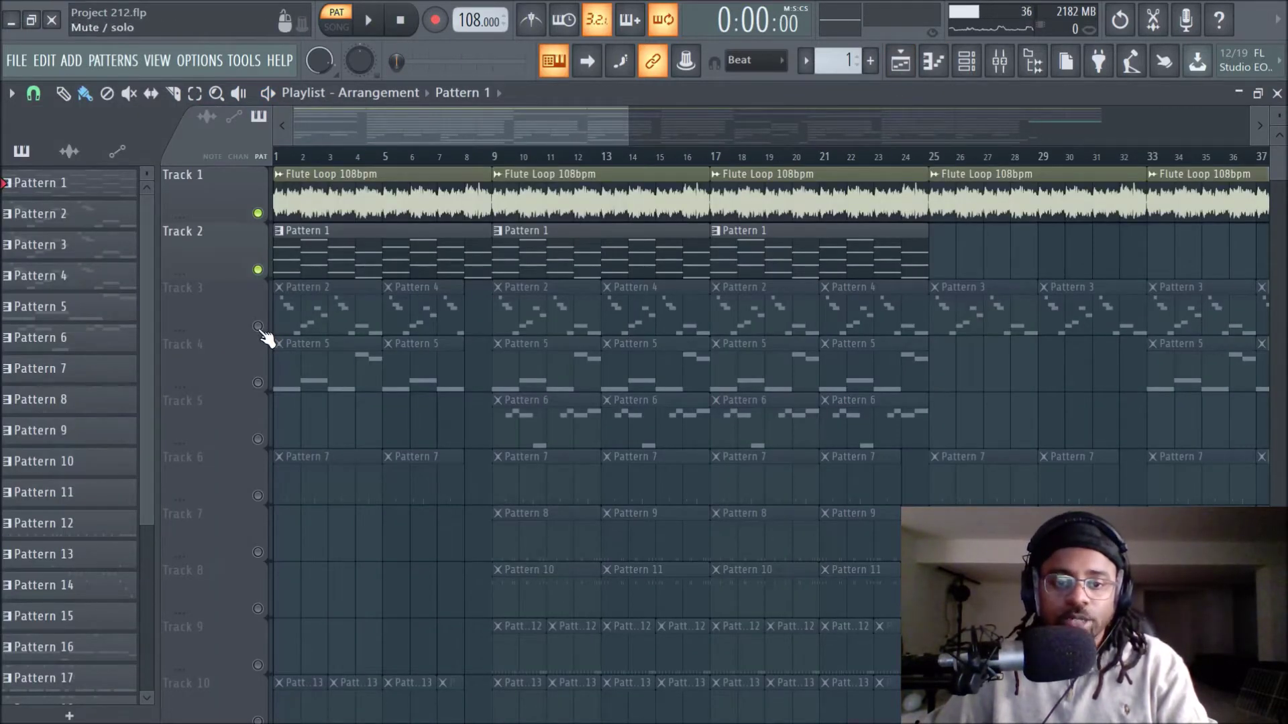
pyautogui.click(336, 25)
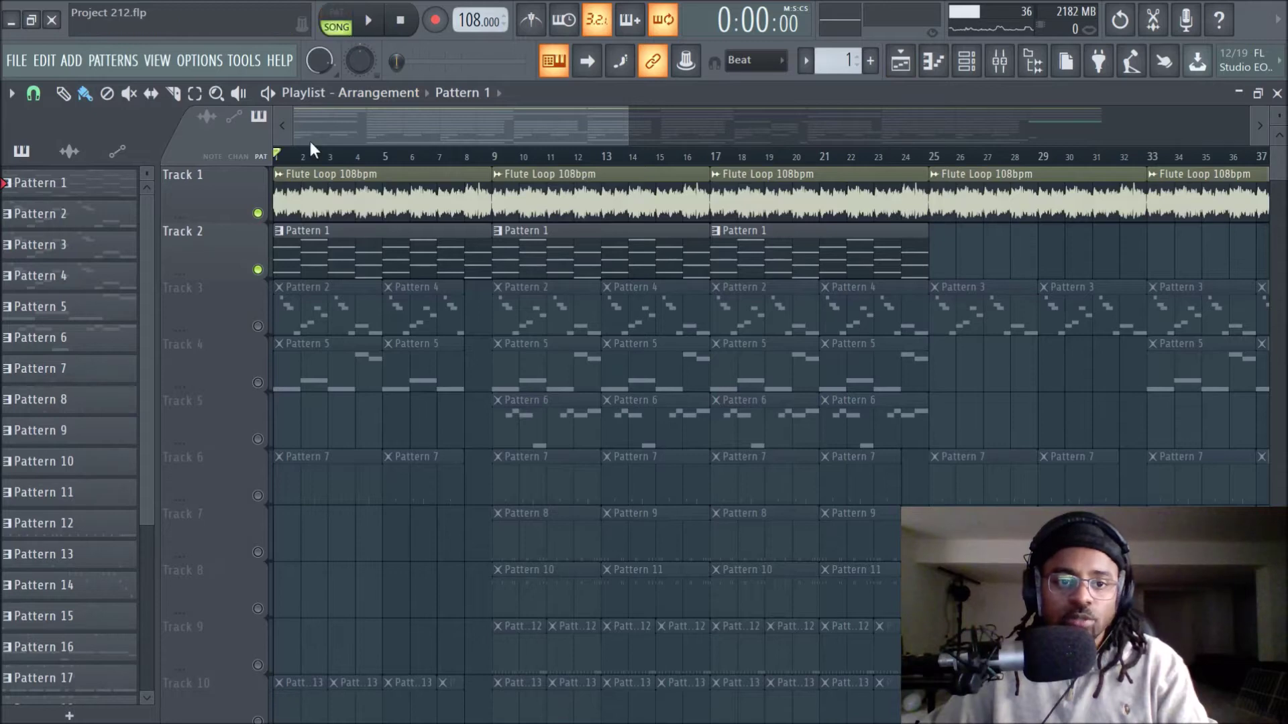
pyautogui.click(258, 326)
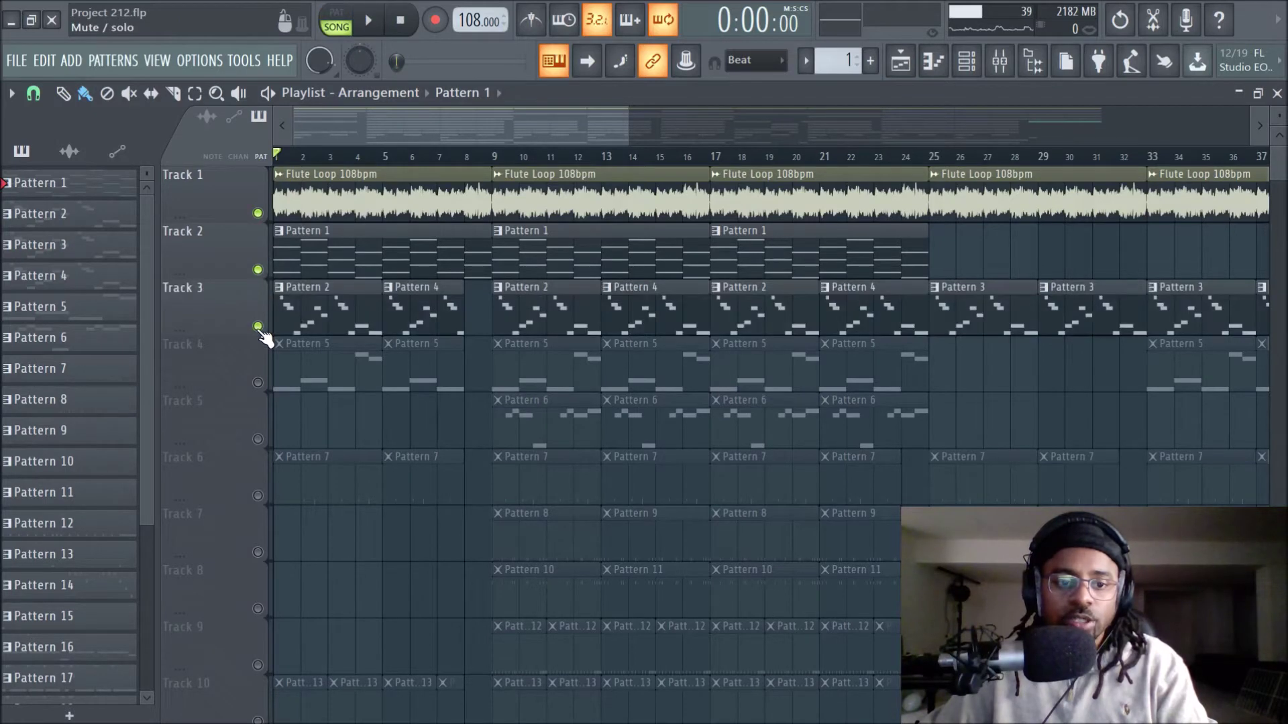
# Examine the effects chain on the Piano mixer insert and return to the playlist
pyautogui.click(998, 61)
pyautogui.click(189, 260)
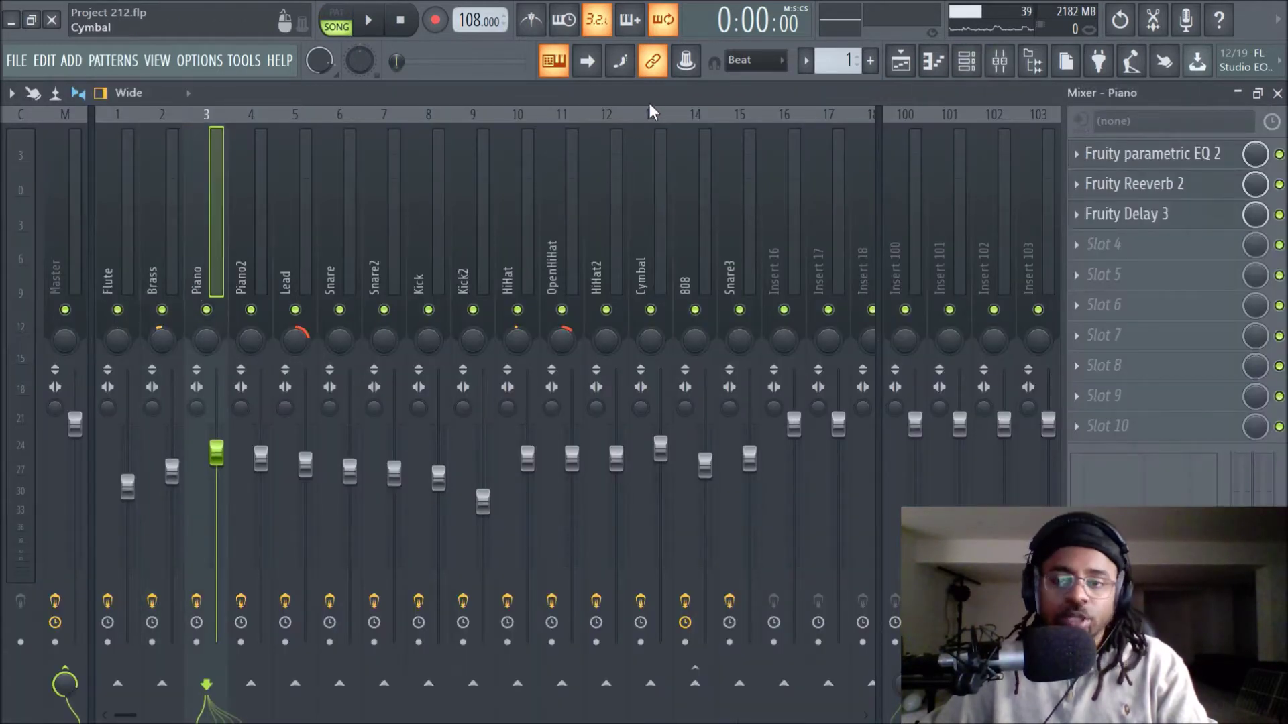
pyautogui.click(900, 61)
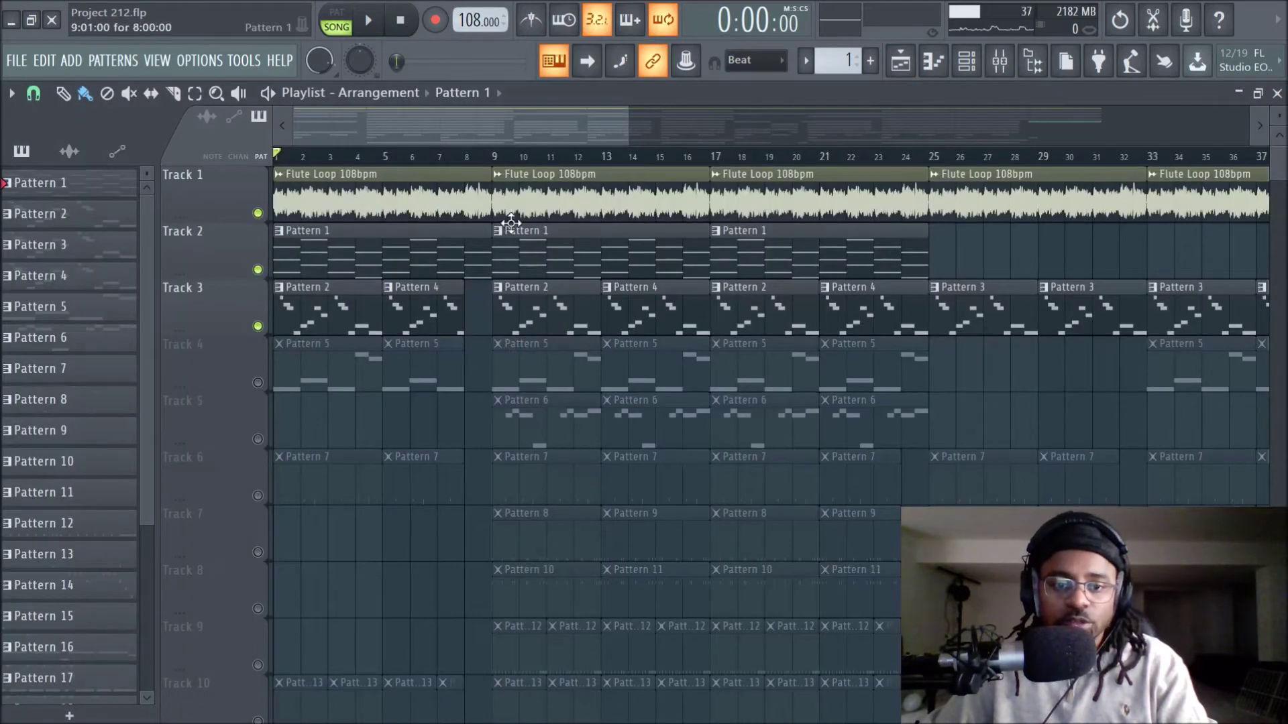
# Play the arrangement from the start with the flute, brass and piano tracks together
pyautogui.scroll(-3, 368, 172)
pyautogui.press('space')
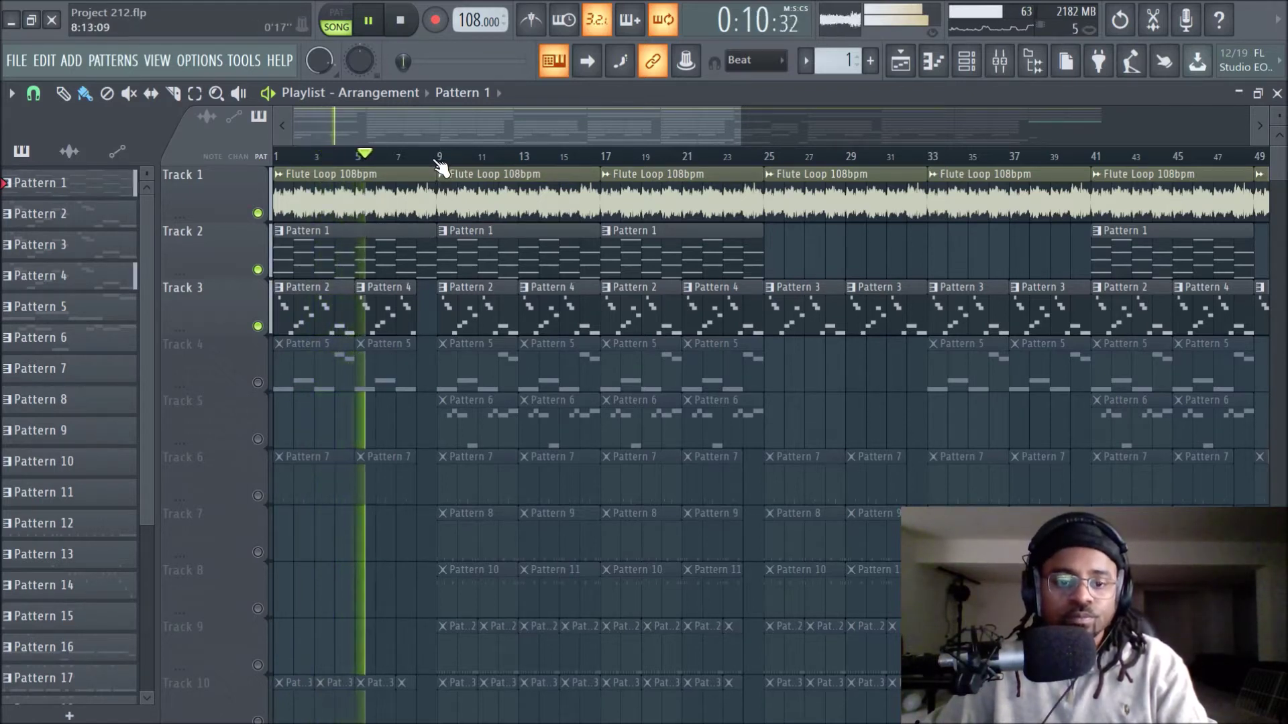
pyautogui.scroll(2, 456, 156)
pyautogui.moveTo(454, 140); pyautogui.dragTo(236, 199)
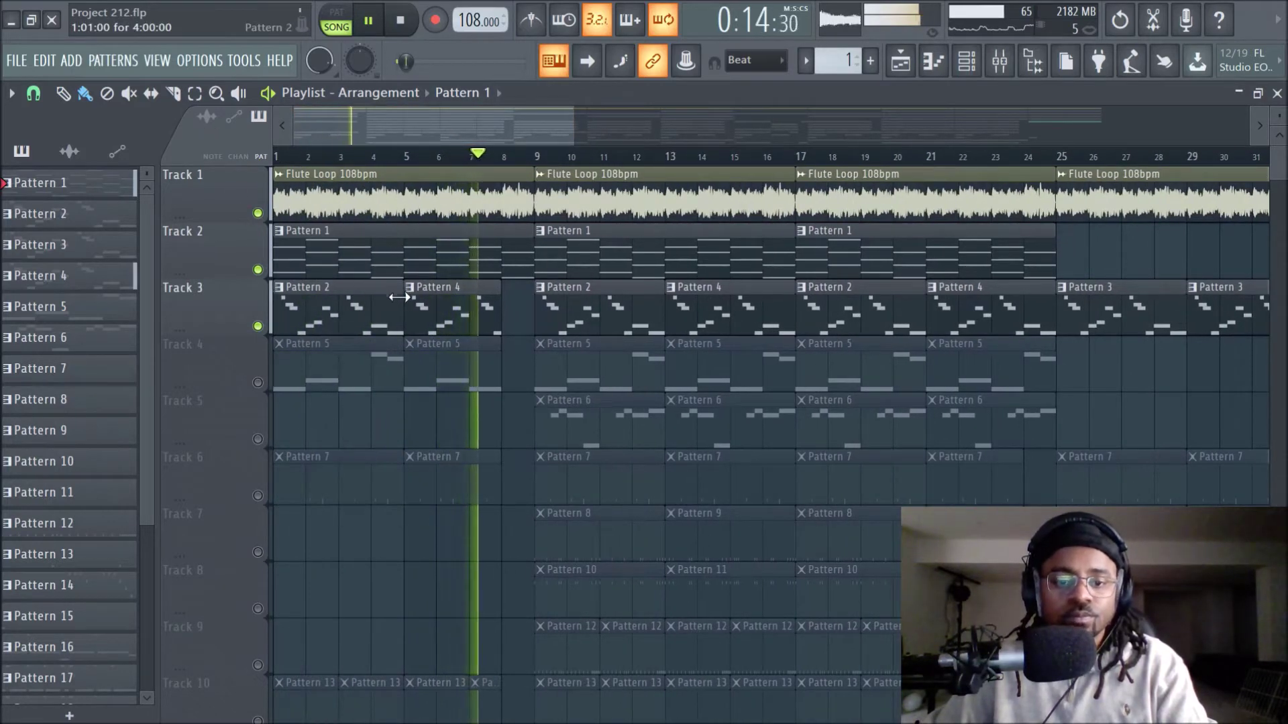
pyautogui.press('space')
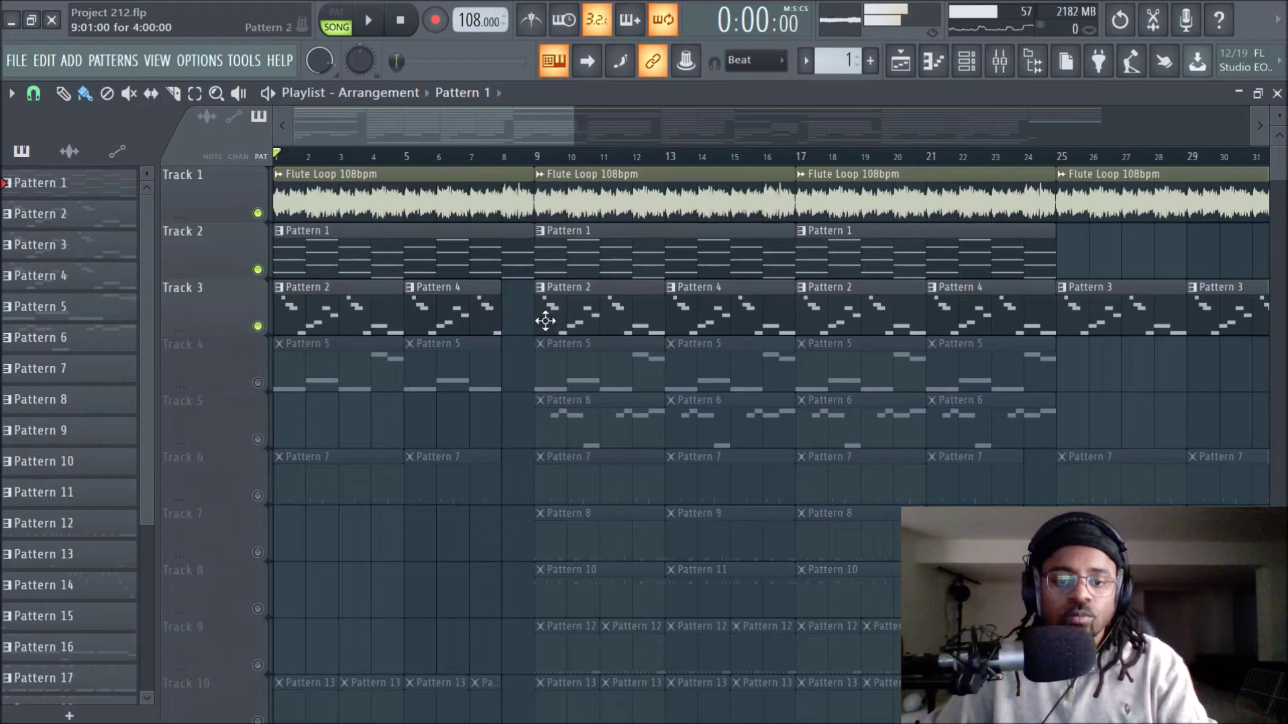
# Examine the Kontakt 5 piano melodies of Pattern 2 and Pattern 4 on Track 3 in the piano roll
pyautogui.doubleClick(338, 312)
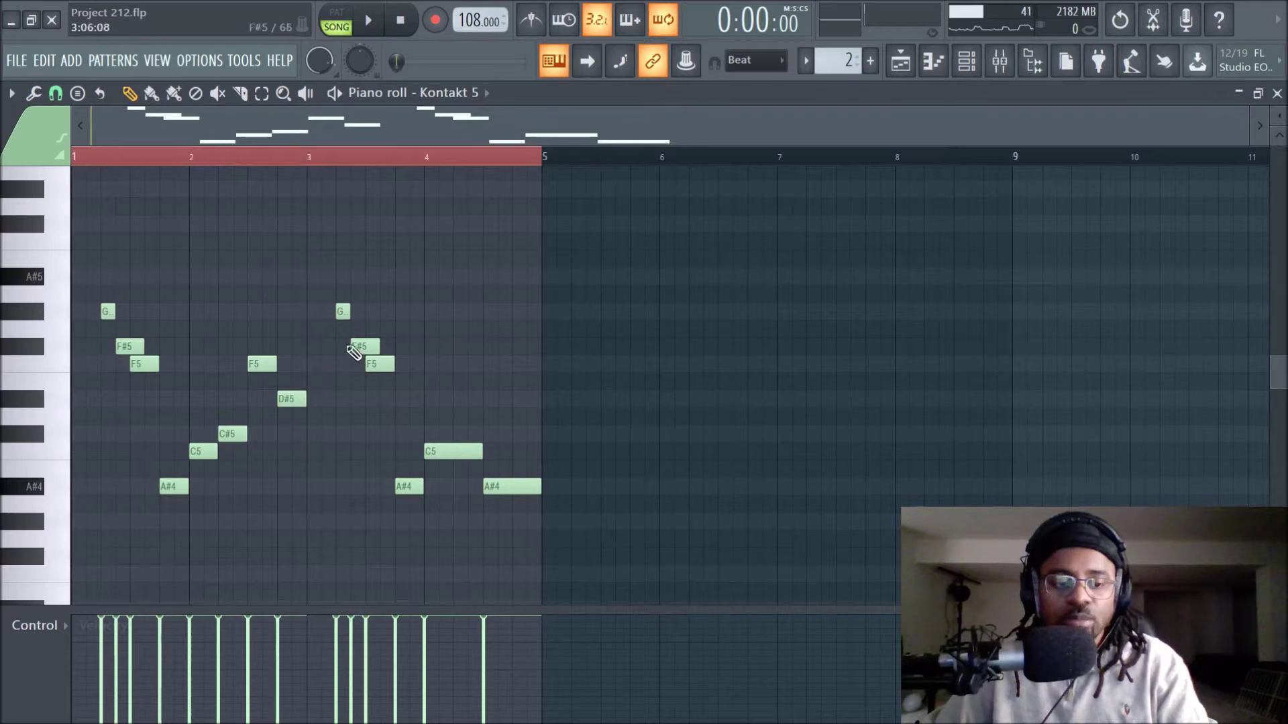
pyautogui.scroll(4, 414, 157)
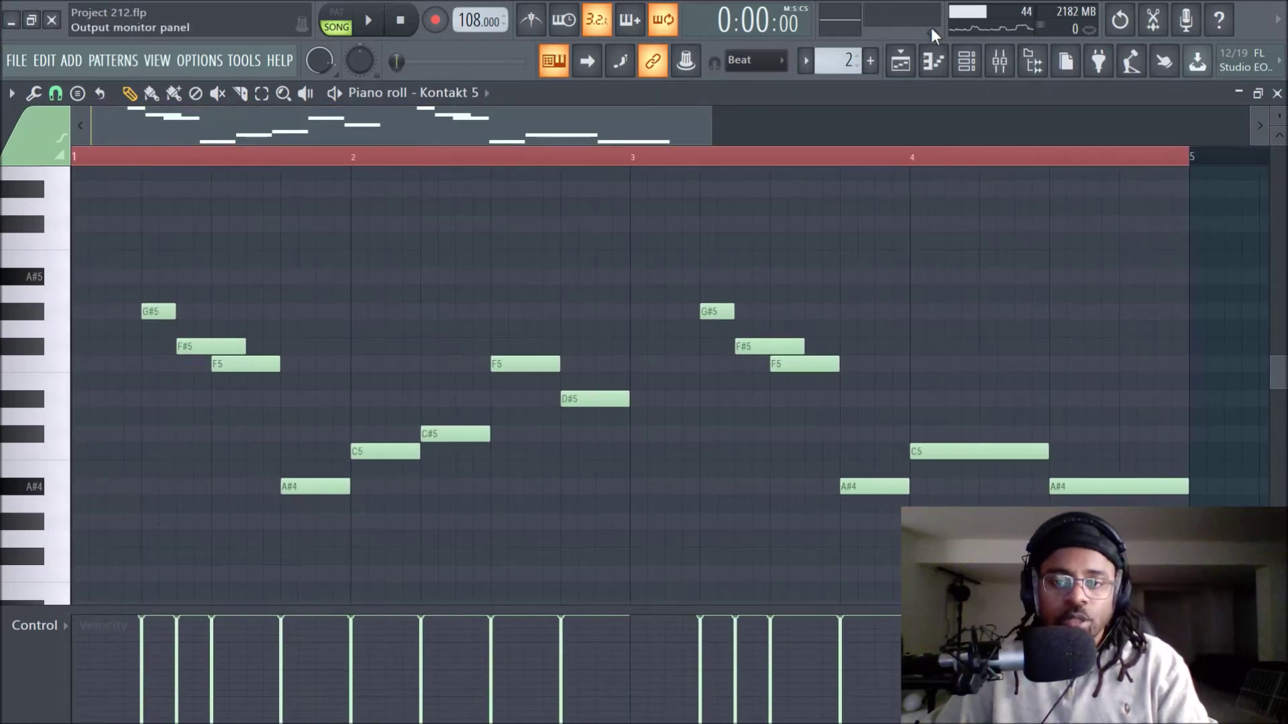
pyautogui.click(902, 62)
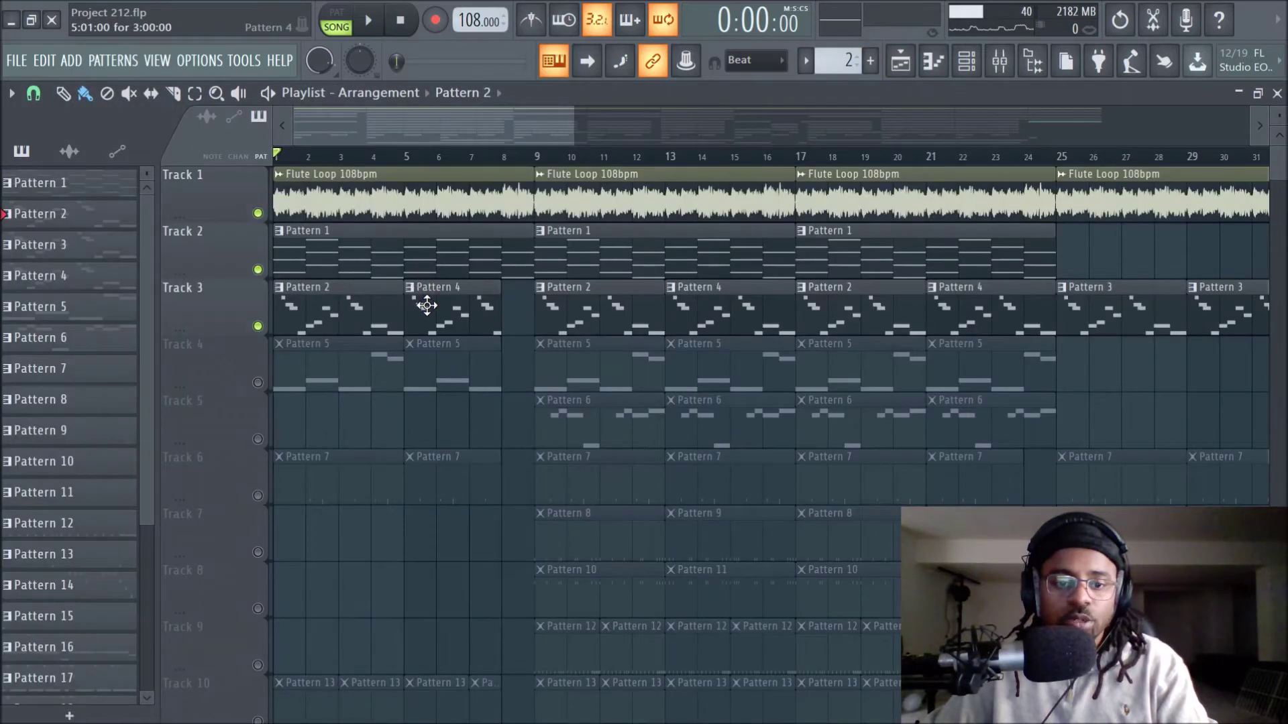
pyautogui.doubleClick(427, 305)
pyautogui.scroll(4, 434, 269)
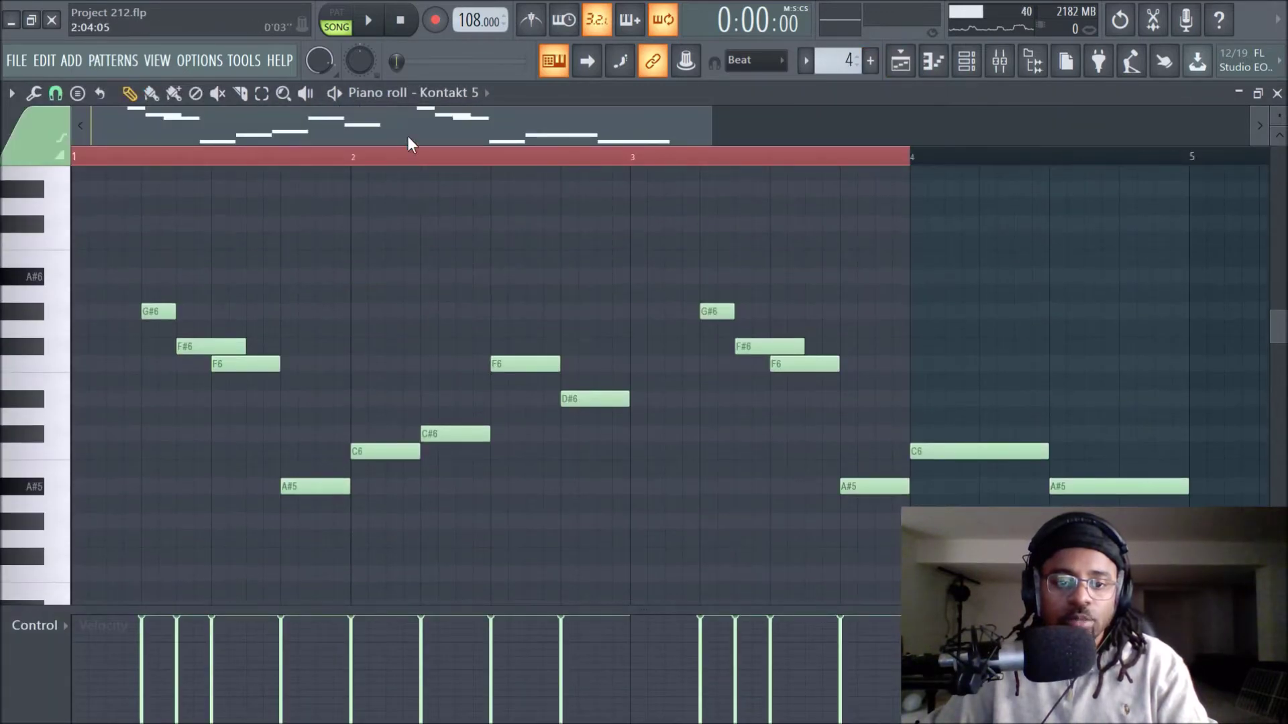
pyautogui.scroll(-5, 414, 172)
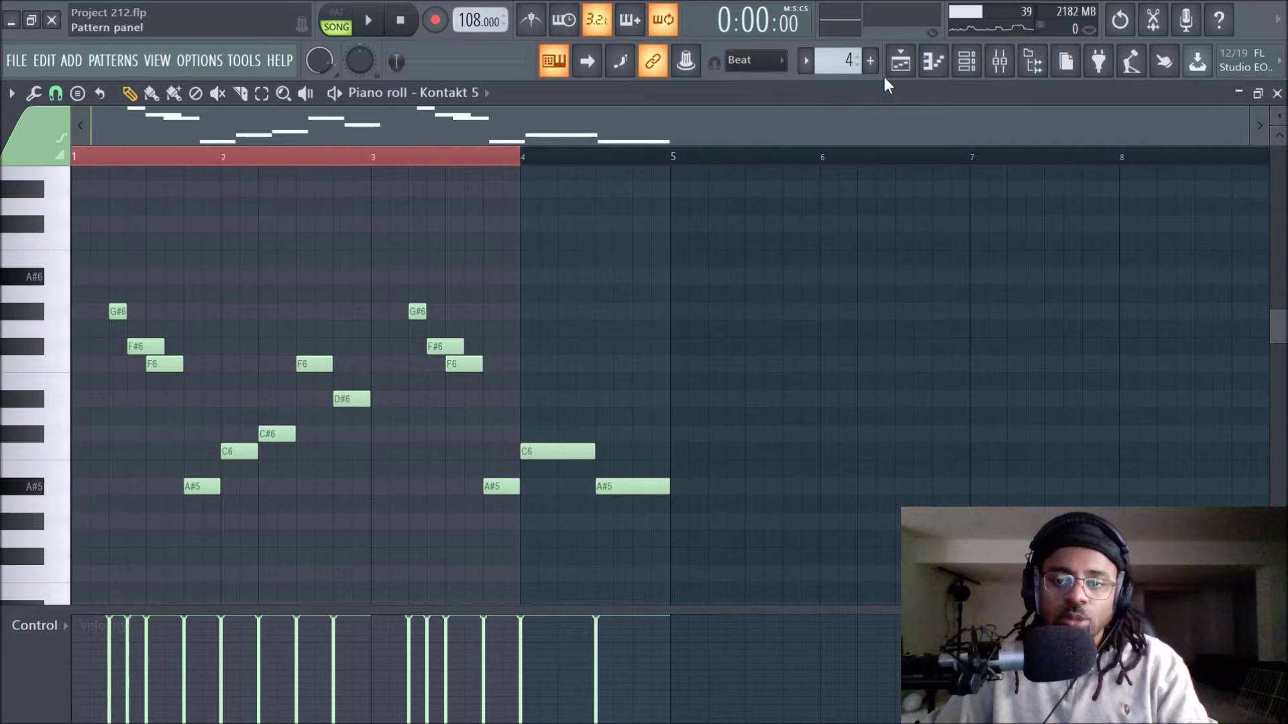
# Return to the playlist and unmute Track 4
pyautogui.click(900, 61)
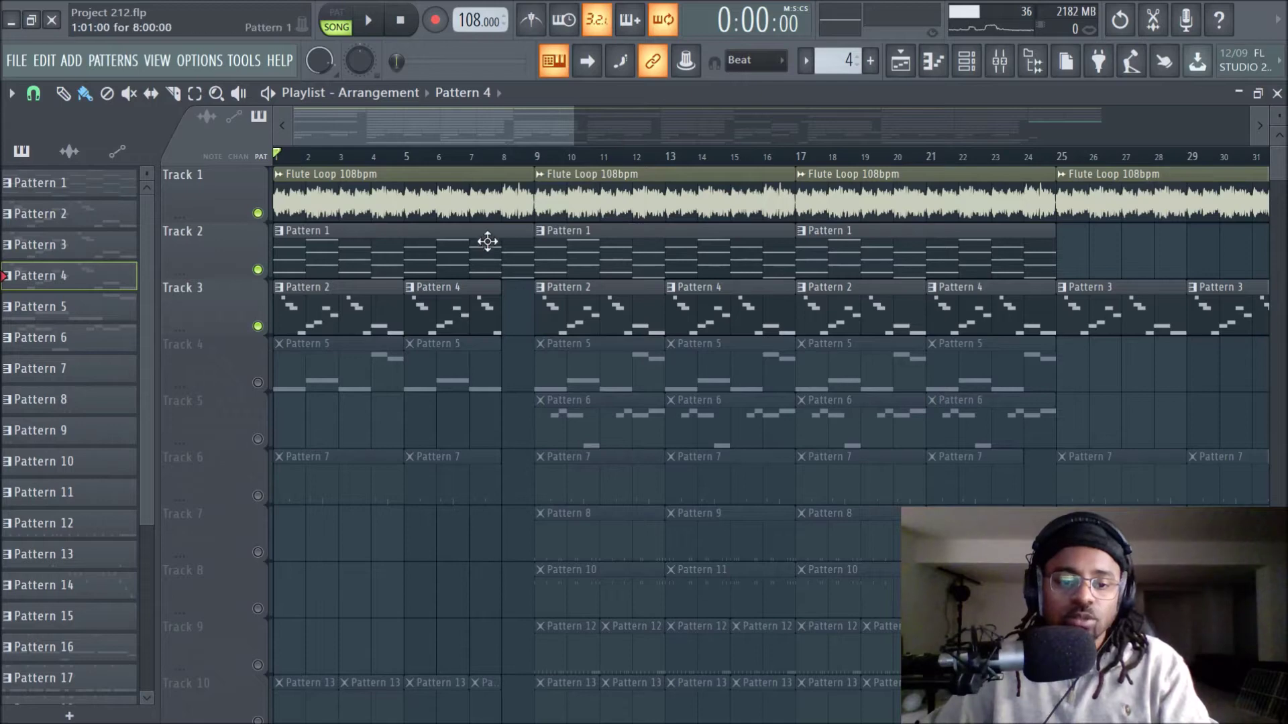
pyautogui.click(267, 385)
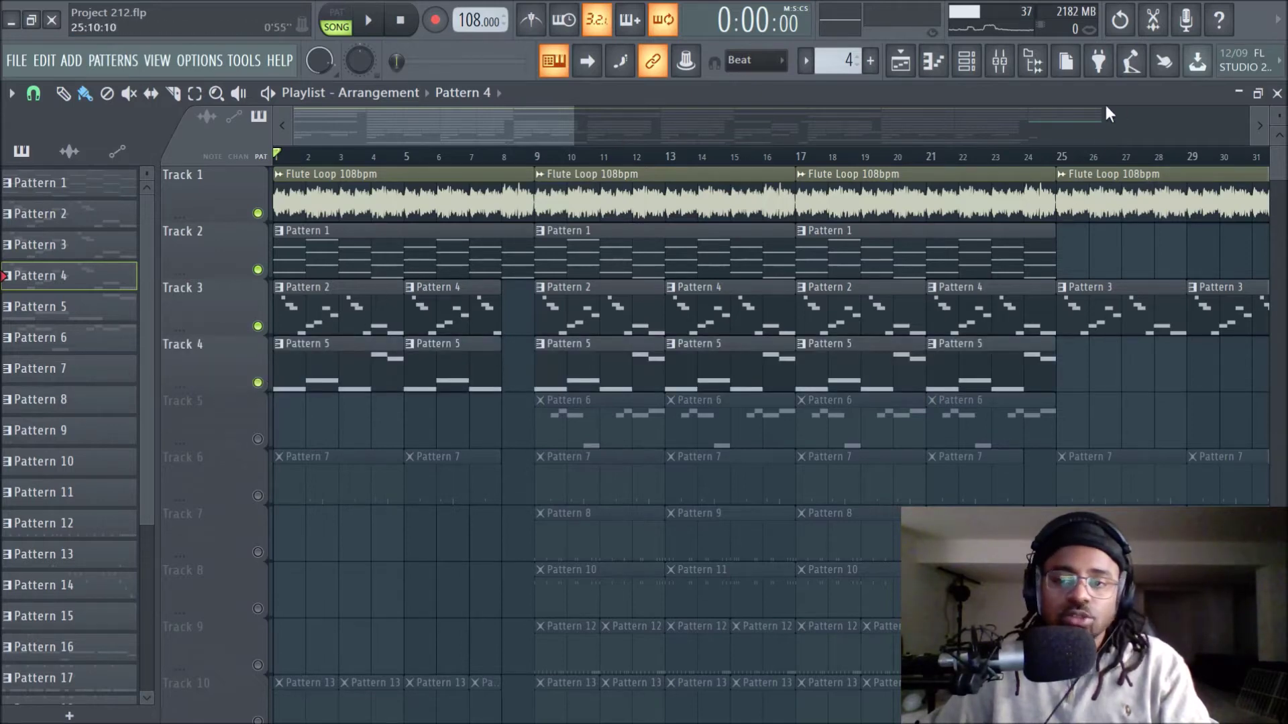
# Check the effects on the Piano2 mixer insert and return to the playlist
pyautogui.click(999, 60)
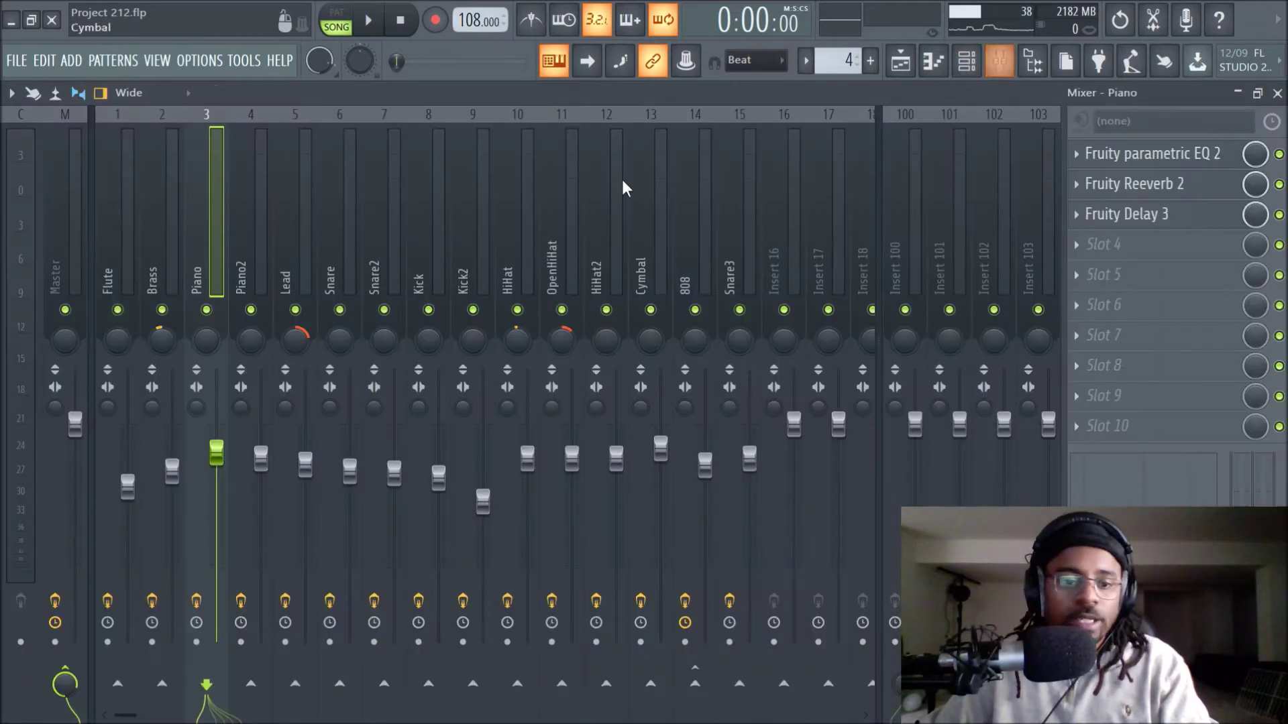
pyautogui.click(251, 220)
pyautogui.click(900, 60)
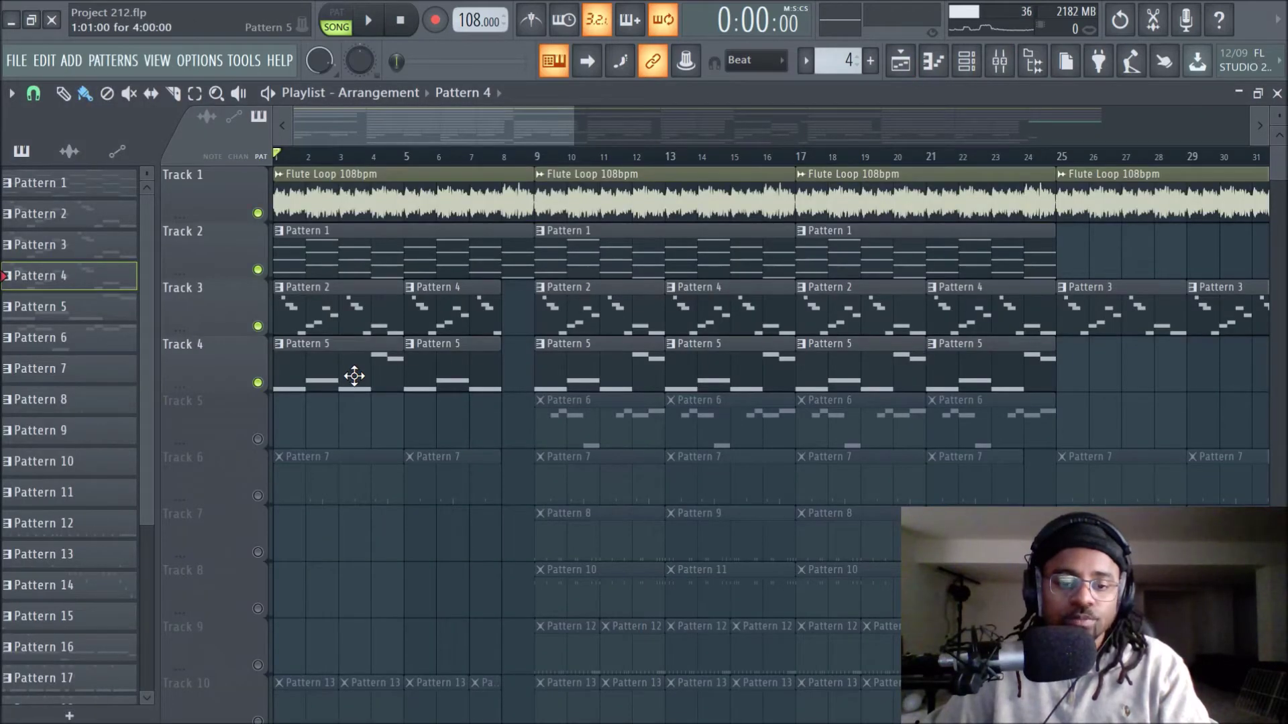
# Play the arrangement from the start with Track 4 included, stop it and set the playhead at bar 9
pyautogui.press('space')
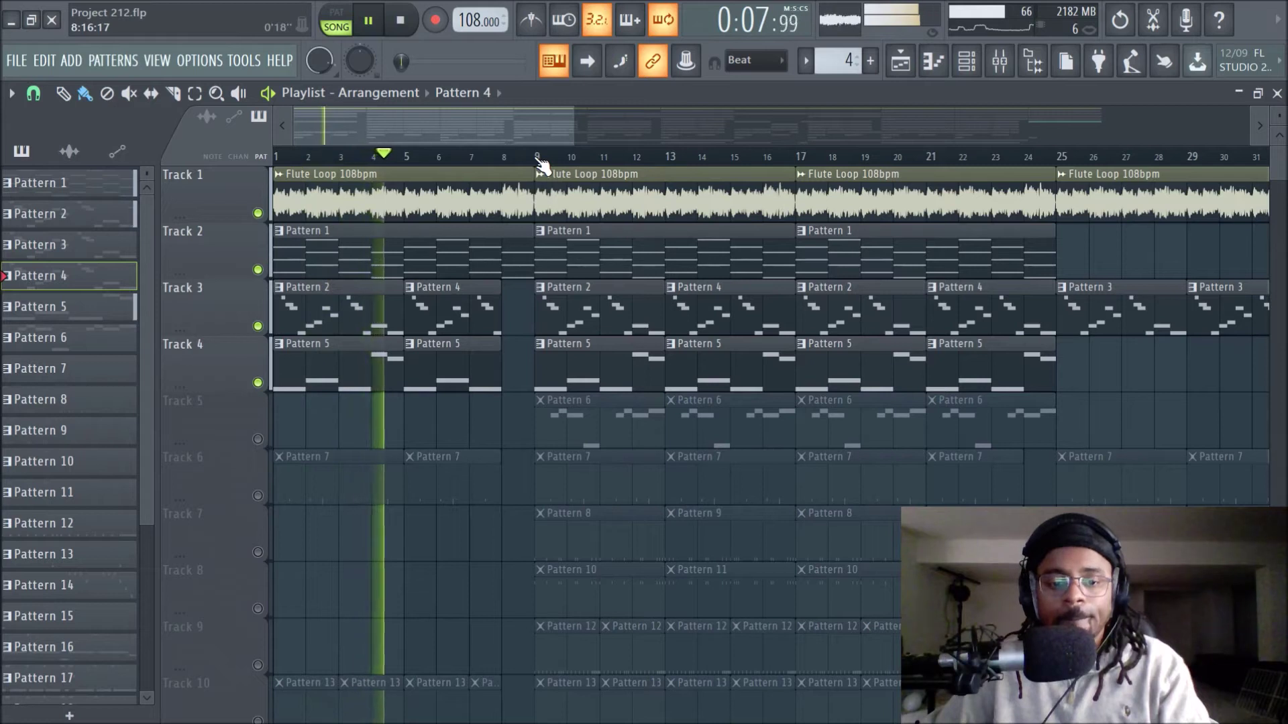
pyautogui.press('space')
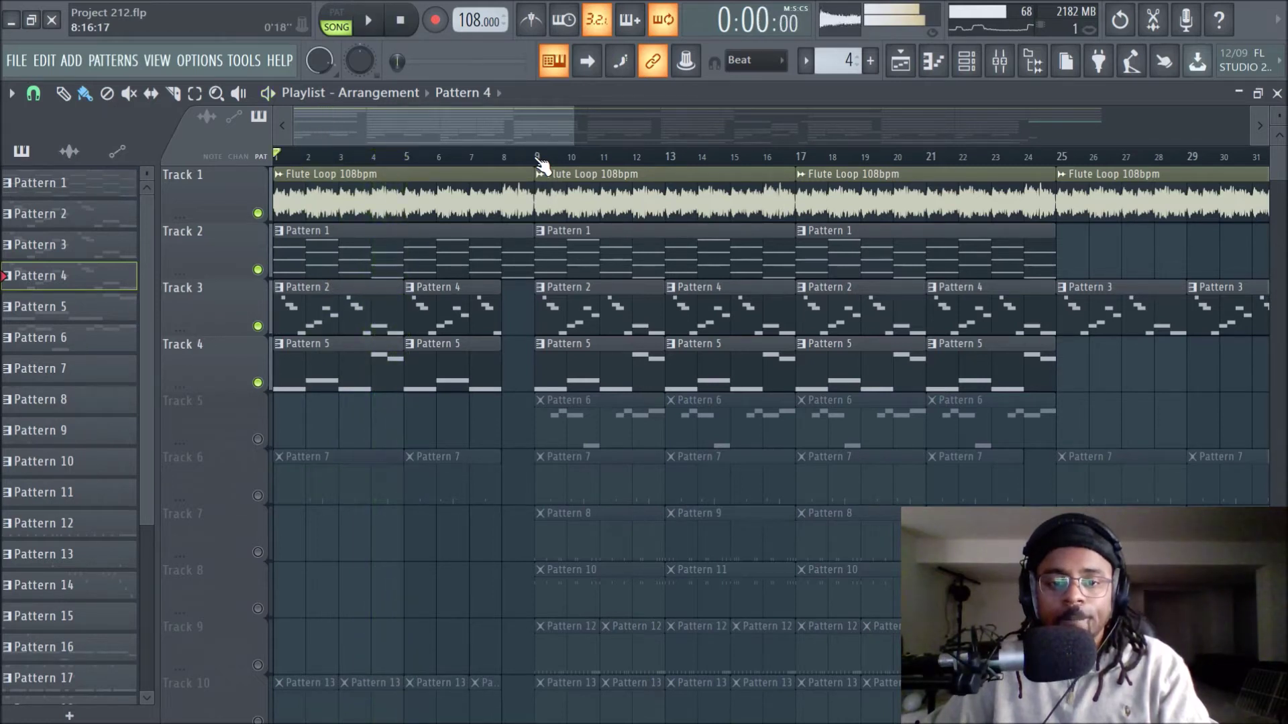
pyautogui.click(537, 159)
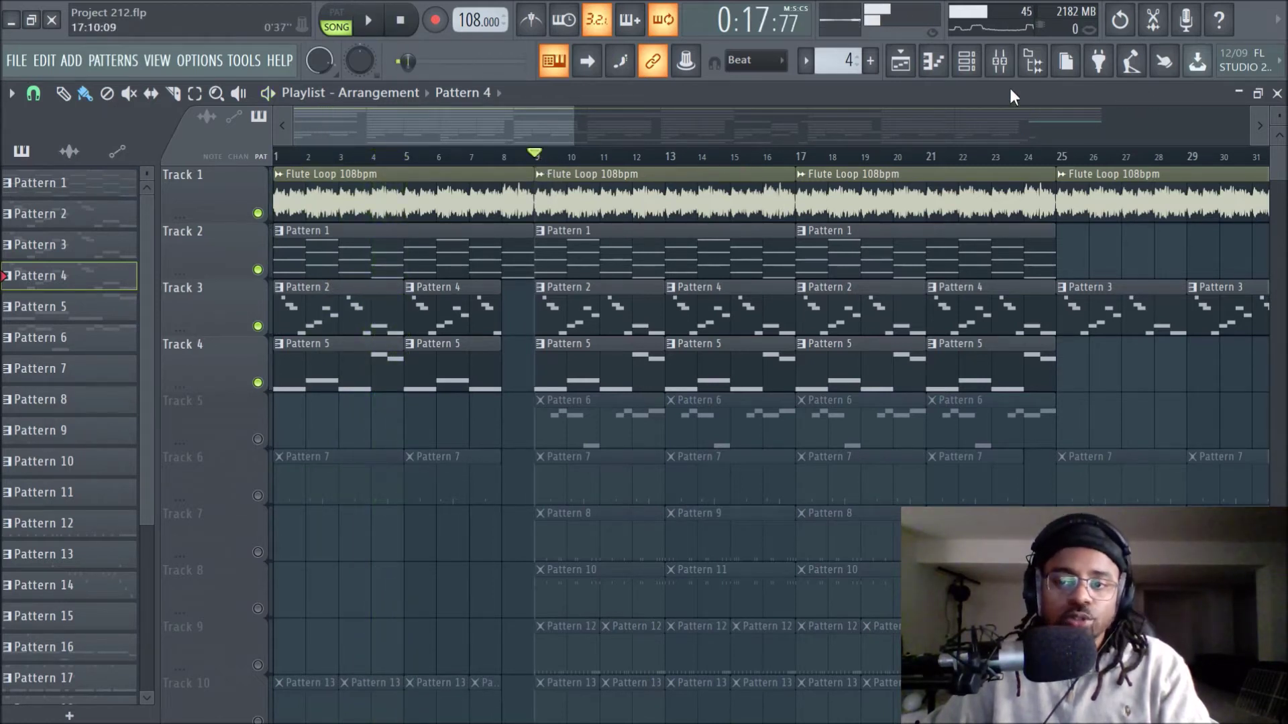
# Examine the low and high cuts of the Piano2 insert's Fruity parametric EQ 2 during playback and return to the playlist
pyautogui.click(999, 64)
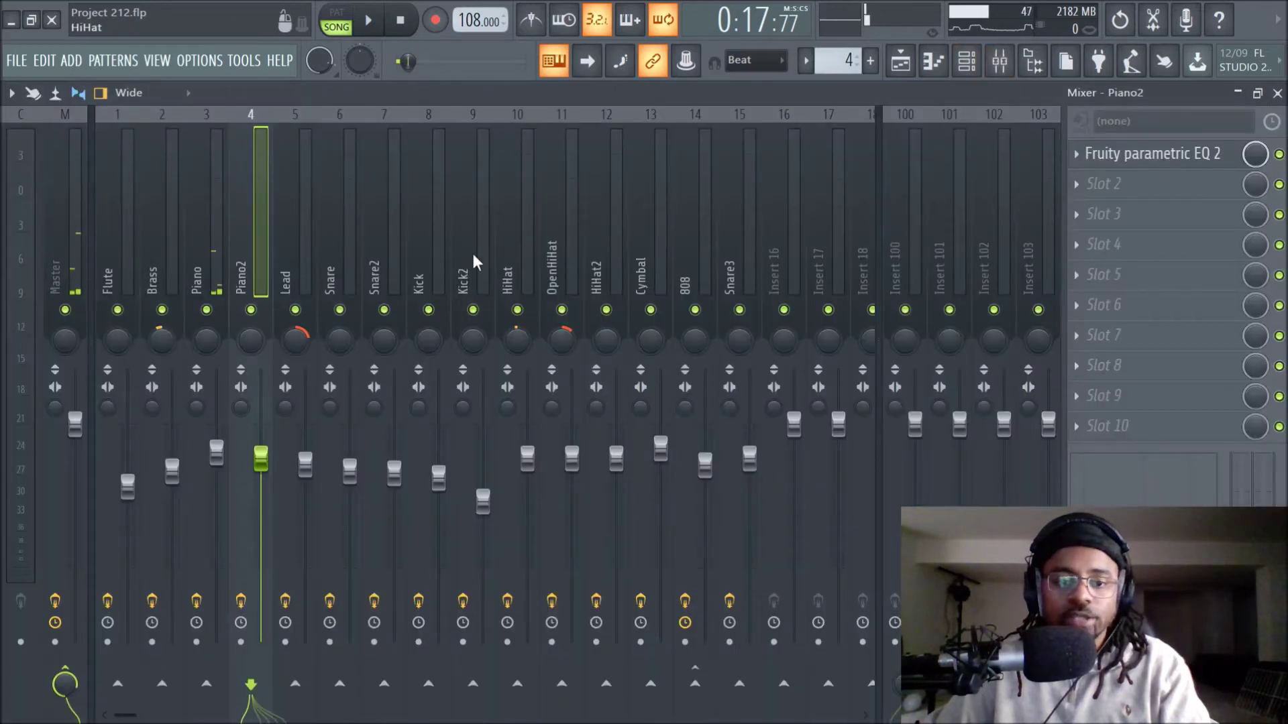
pyautogui.click(1127, 153)
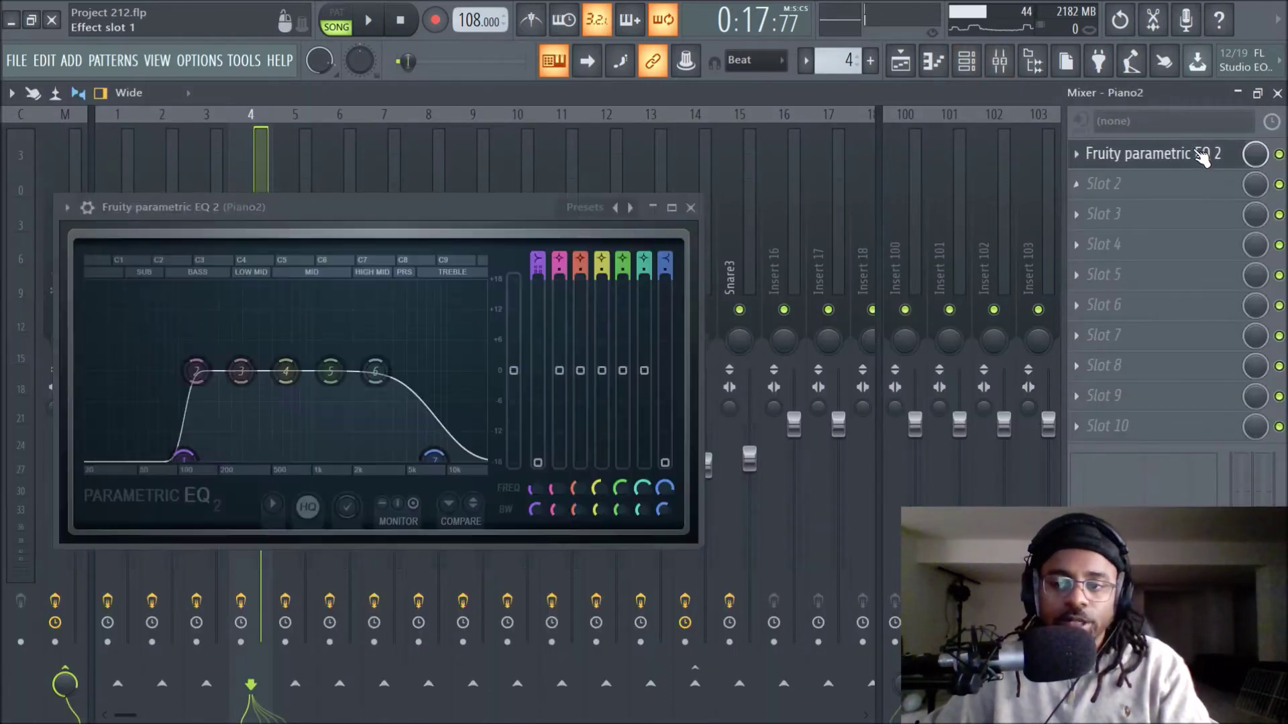
pyautogui.moveTo(184, 459)
pyautogui.mouseDown()
pyautogui.moveTo(201, 403)
pyautogui.moveTo(190, 464)
pyautogui.mouseUp()
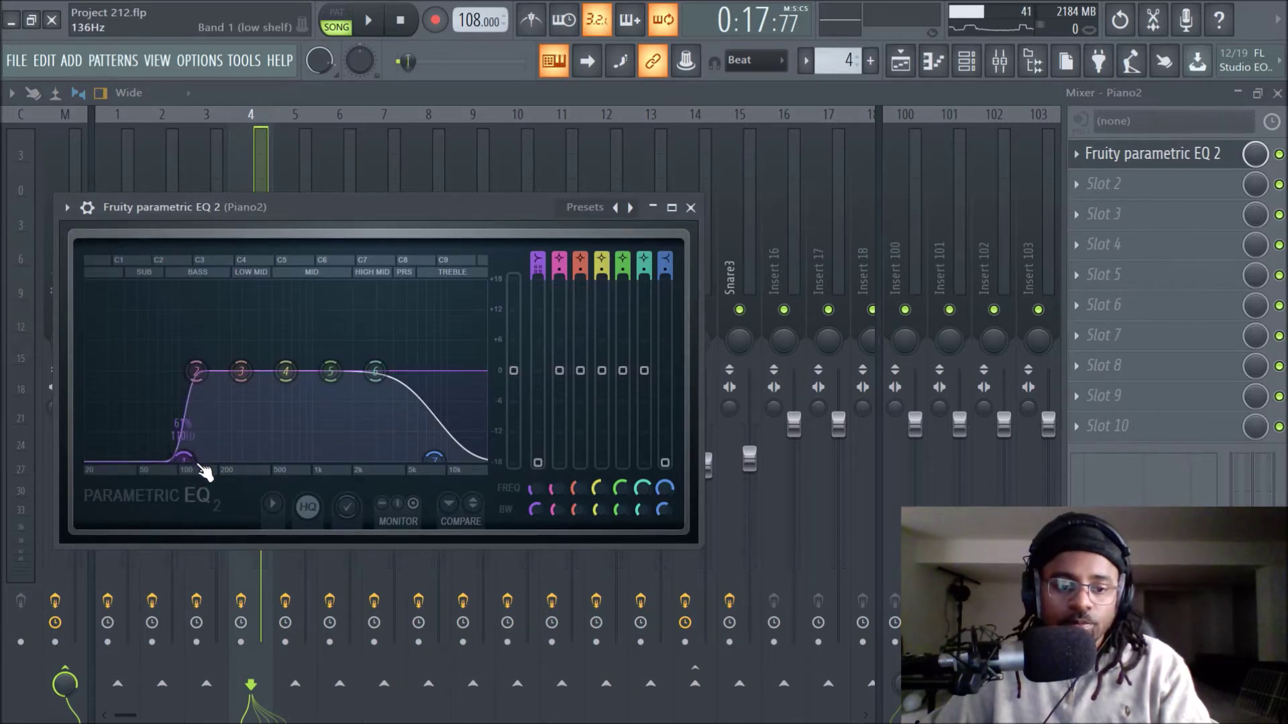
pyautogui.press('space')
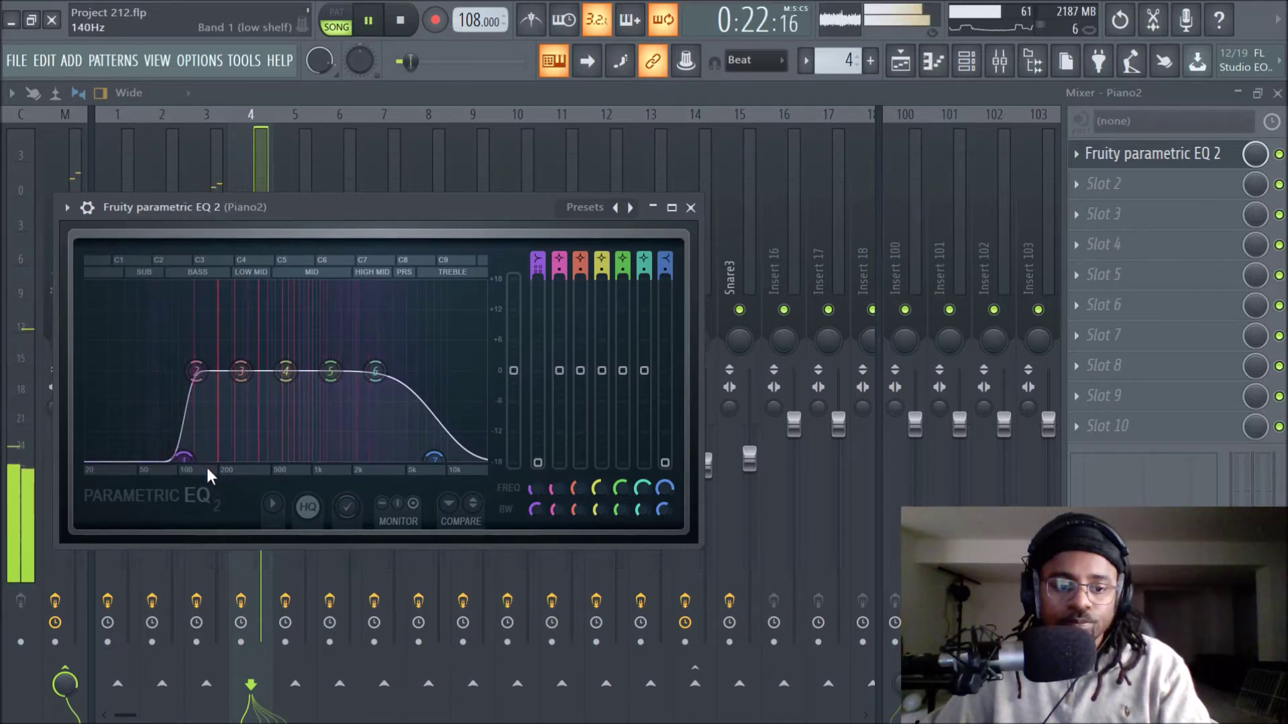
pyautogui.press('space')
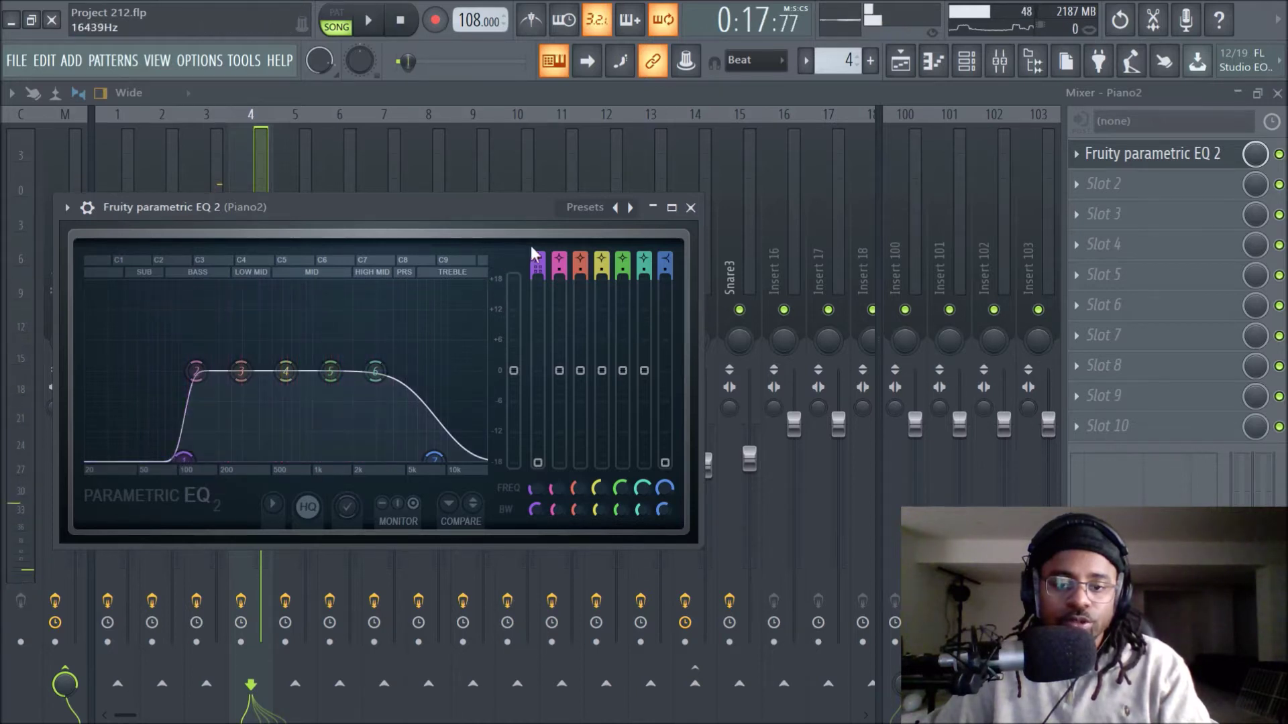
pyautogui.click(690, 207)
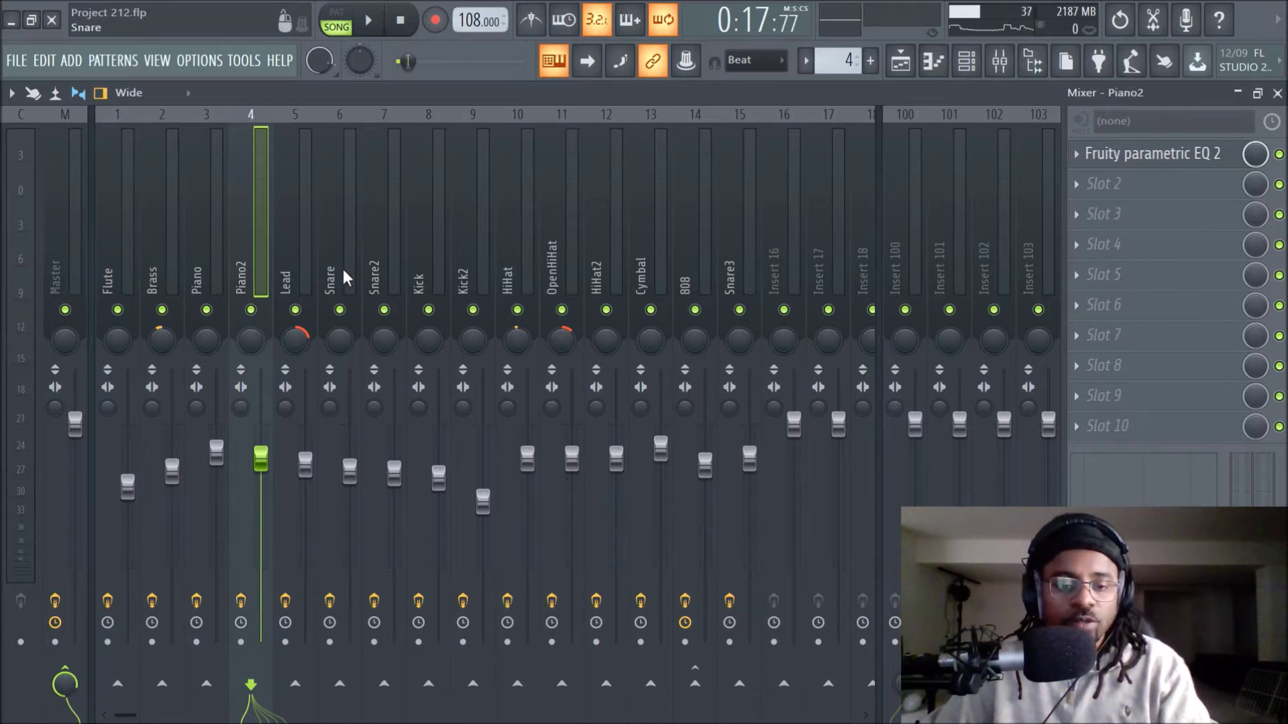
pyautogui.click(900, 61)
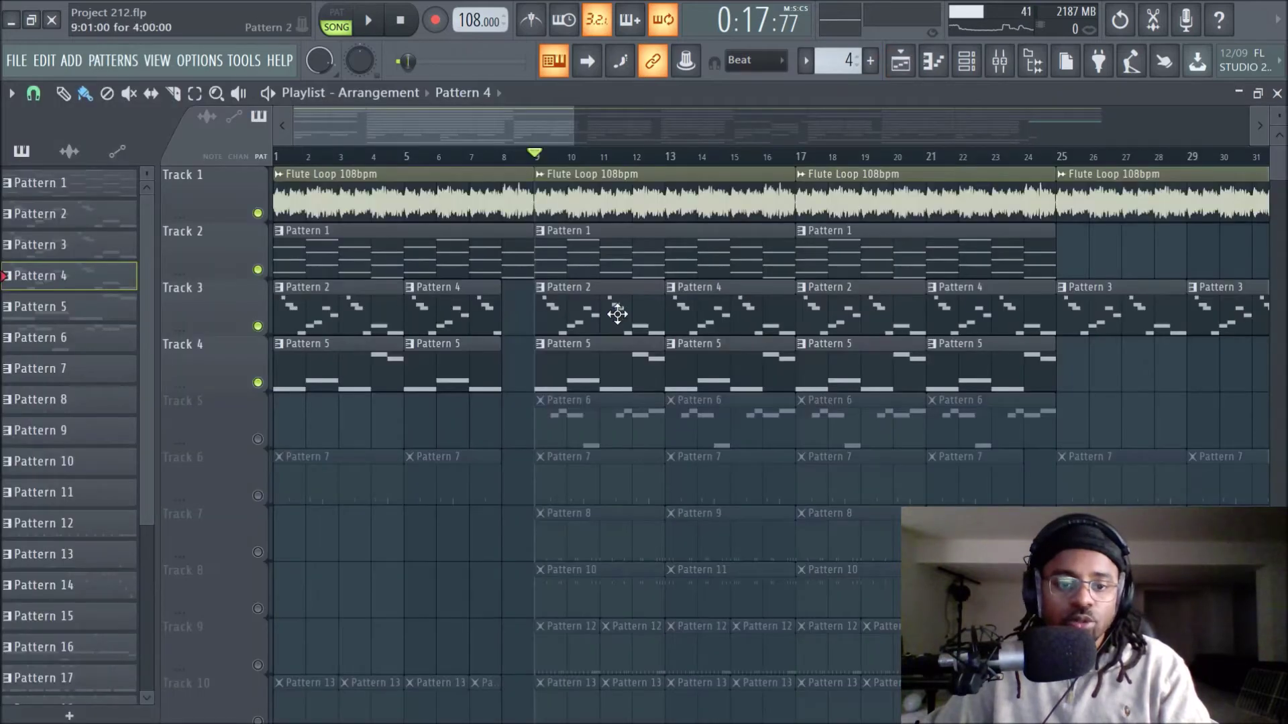
# Select Pattern 6 in the playlist and unmute Track 5
pyautogui.scroll(-1, 608, 380)
pyautogui.click(608, 380)
pyautogui.click(258, 383)
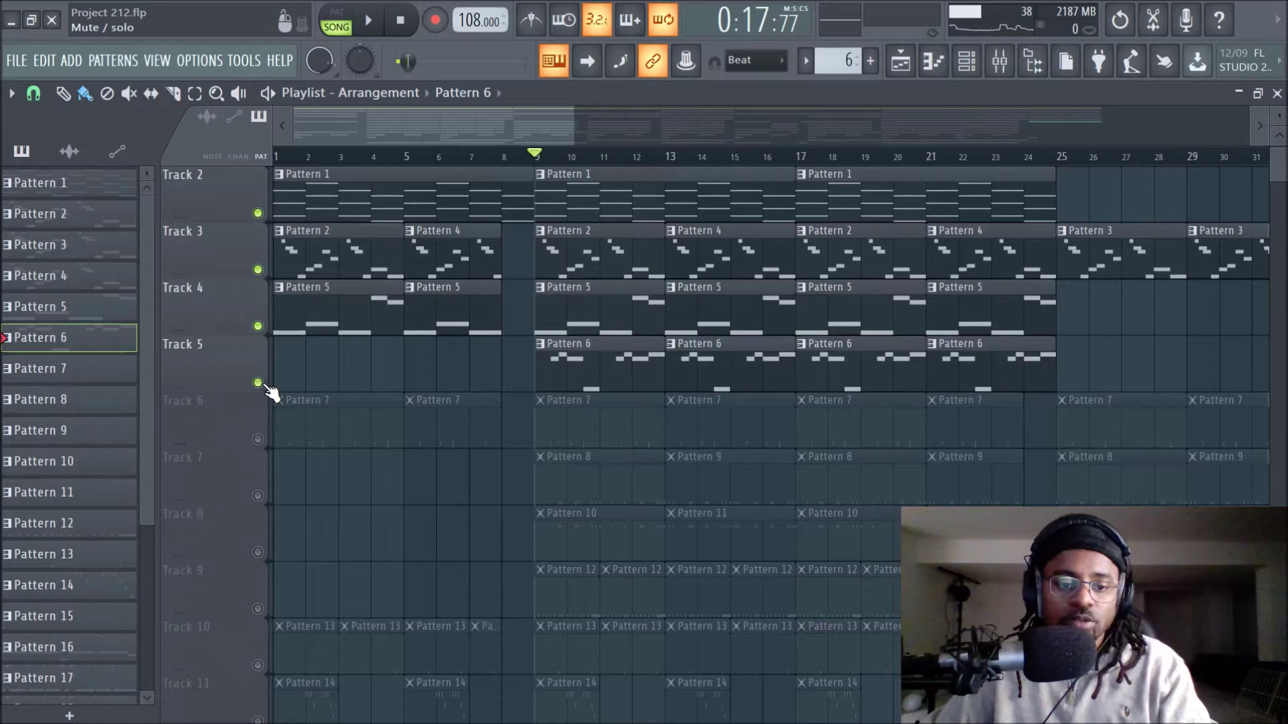
# Check the effects chain on the Lead mixer insert and return to the playlist
pyautogui.click(1000, 65)
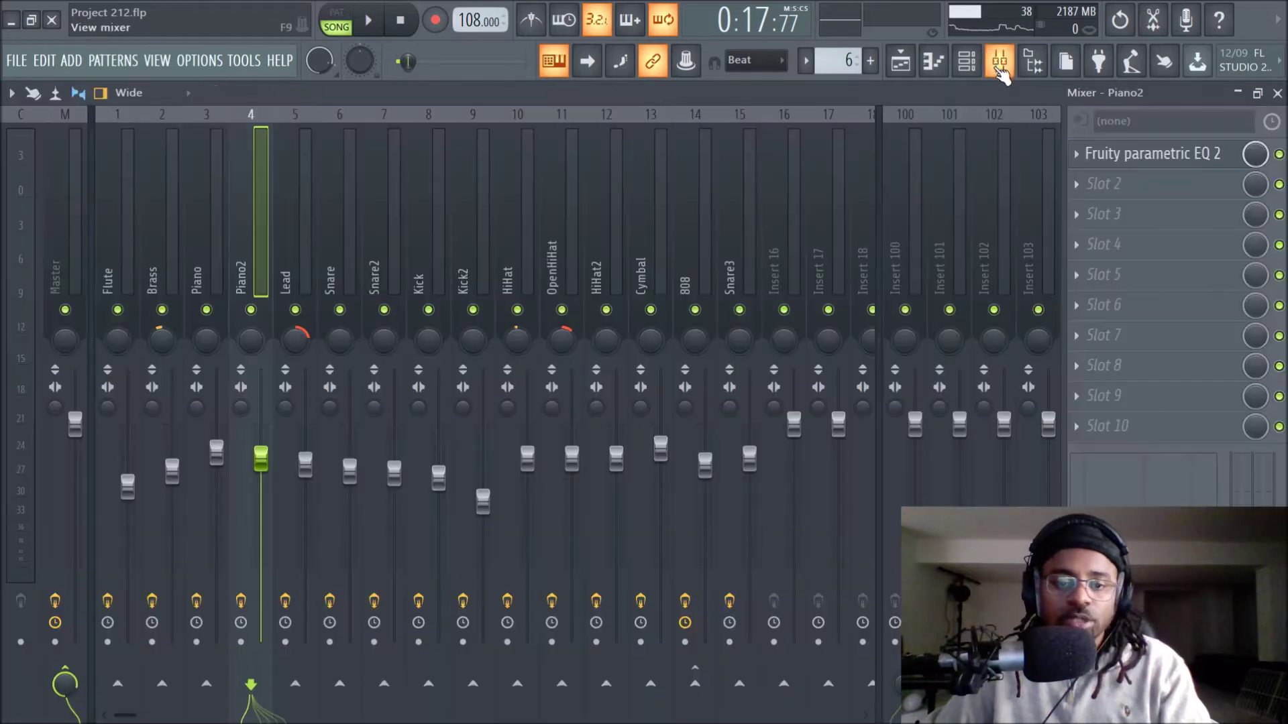
pyautogui.click(295, 236)
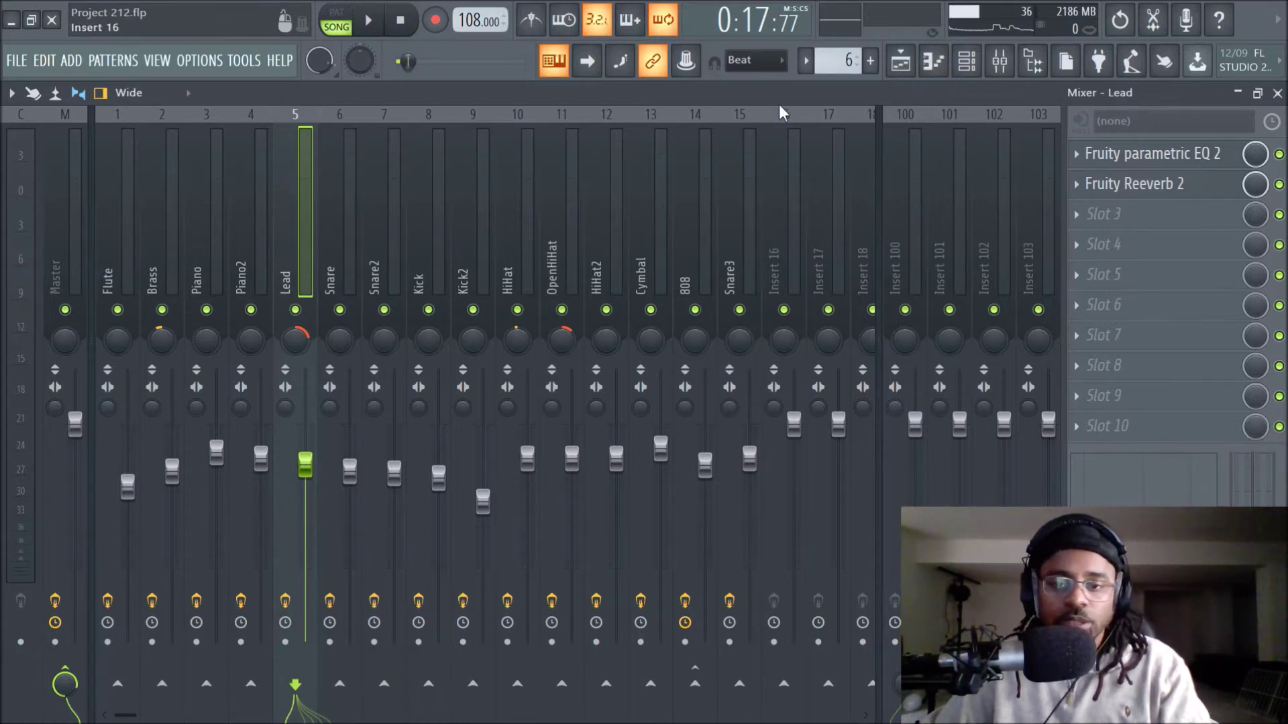
pyautogui.click(900, 61)
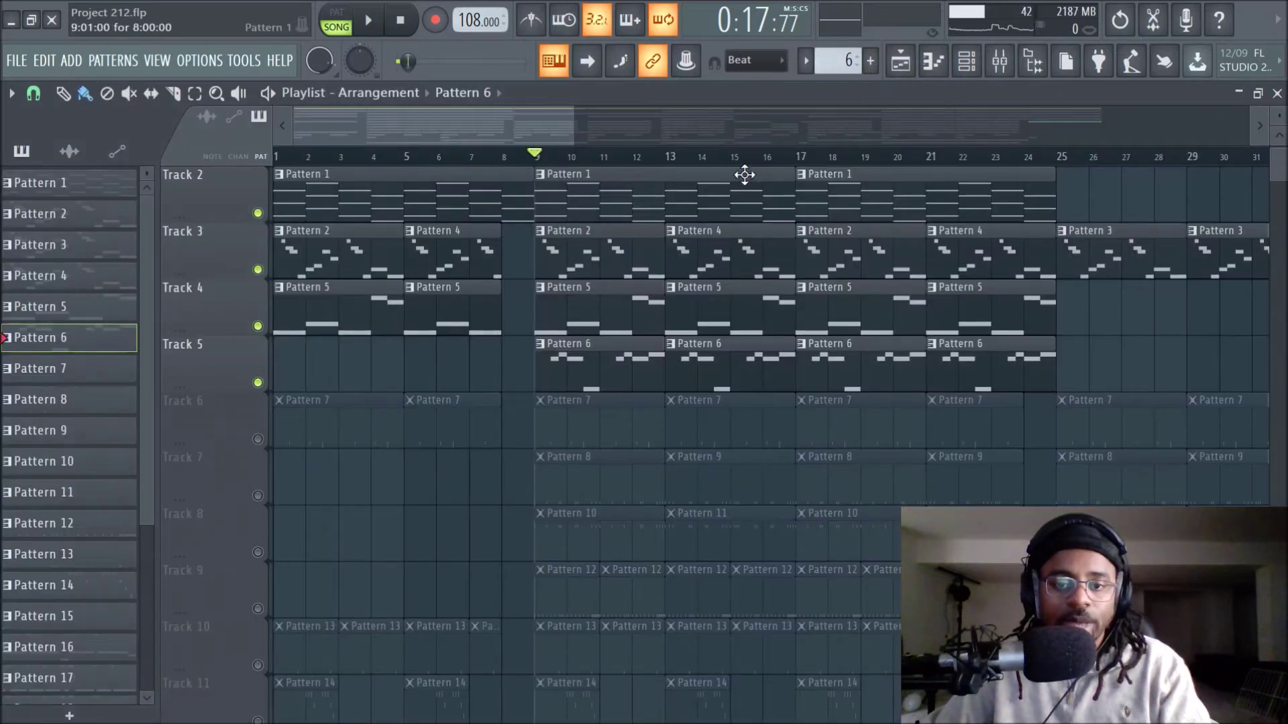
# Play the arrangement from bar 9 with the lead on Track 5 included, checking the Master insert's effects chain during playback
pyautogui.scroll(1, 754, 172)
pyautogui.scroll(-1, 750, 159)
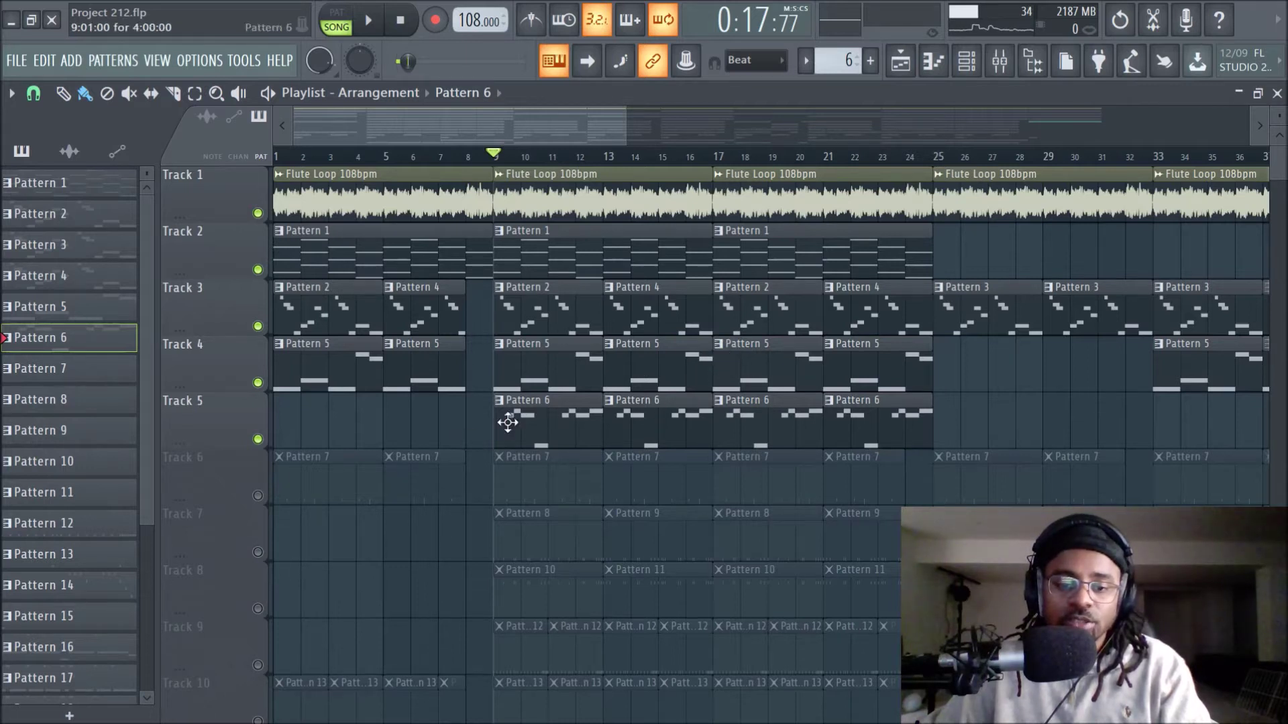
pyautogui.press('space')
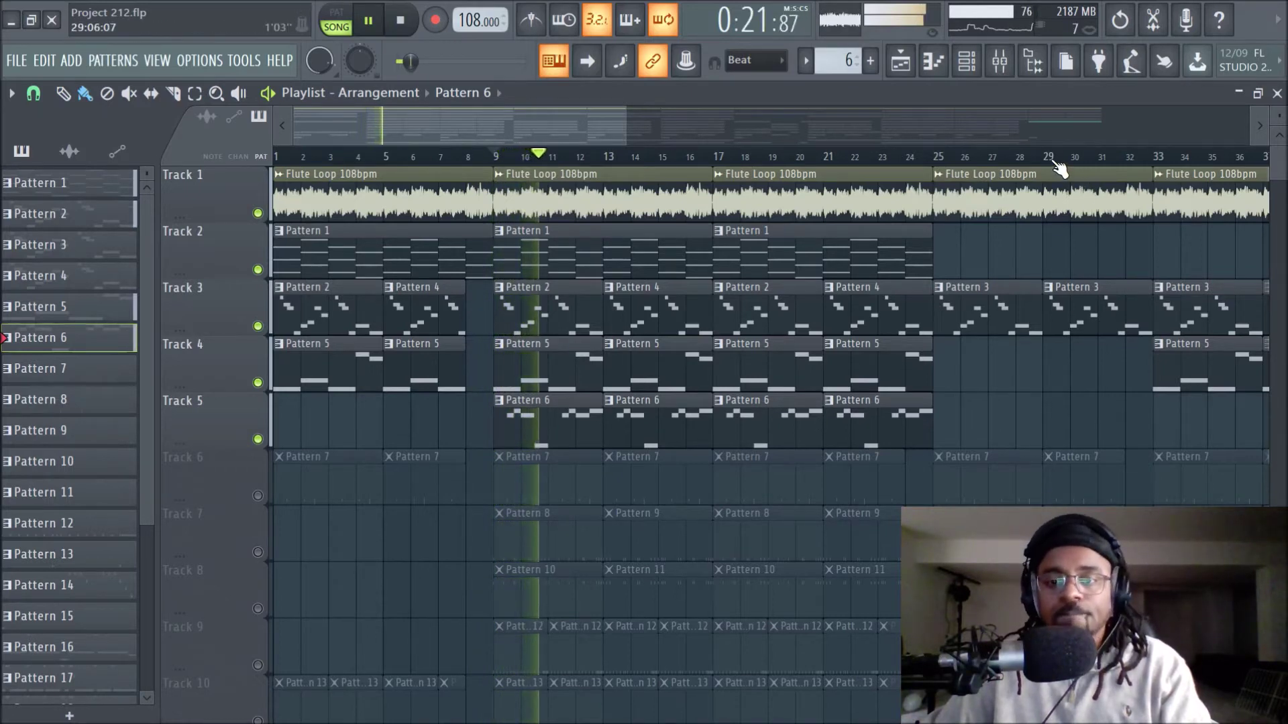
pyautogui.click(1000, 62)
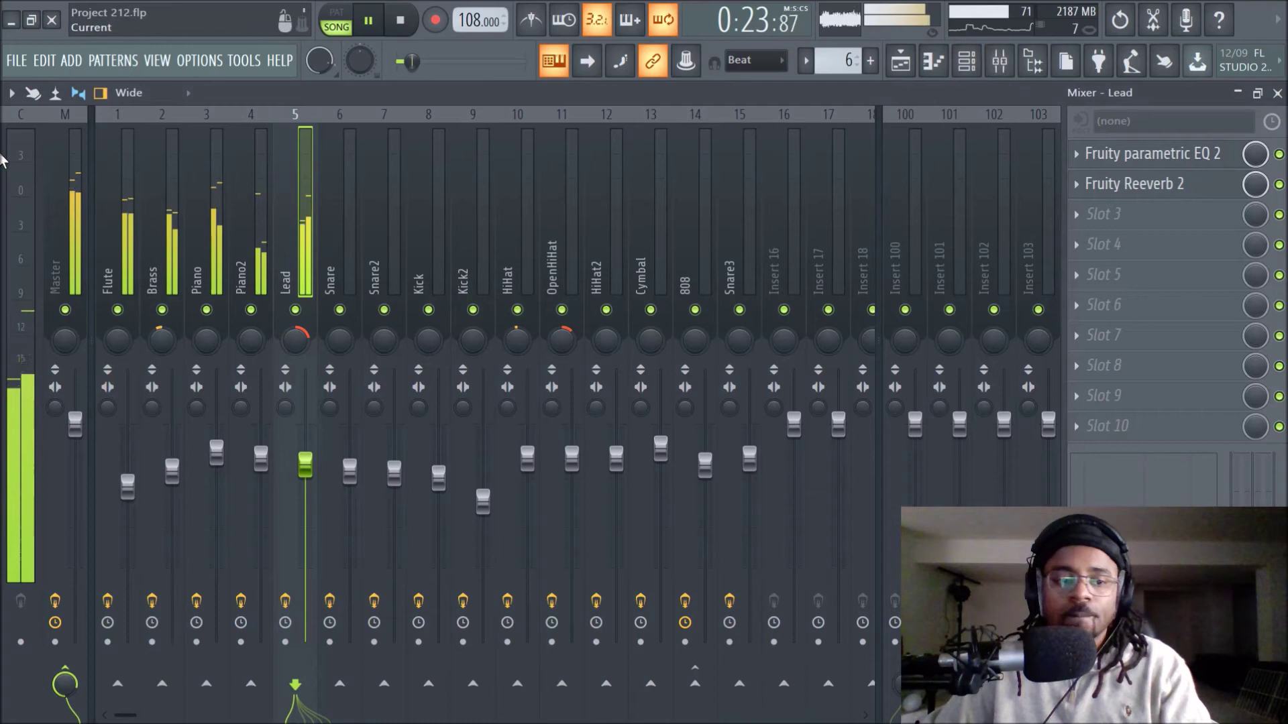
pyautogui.click(66, 201)
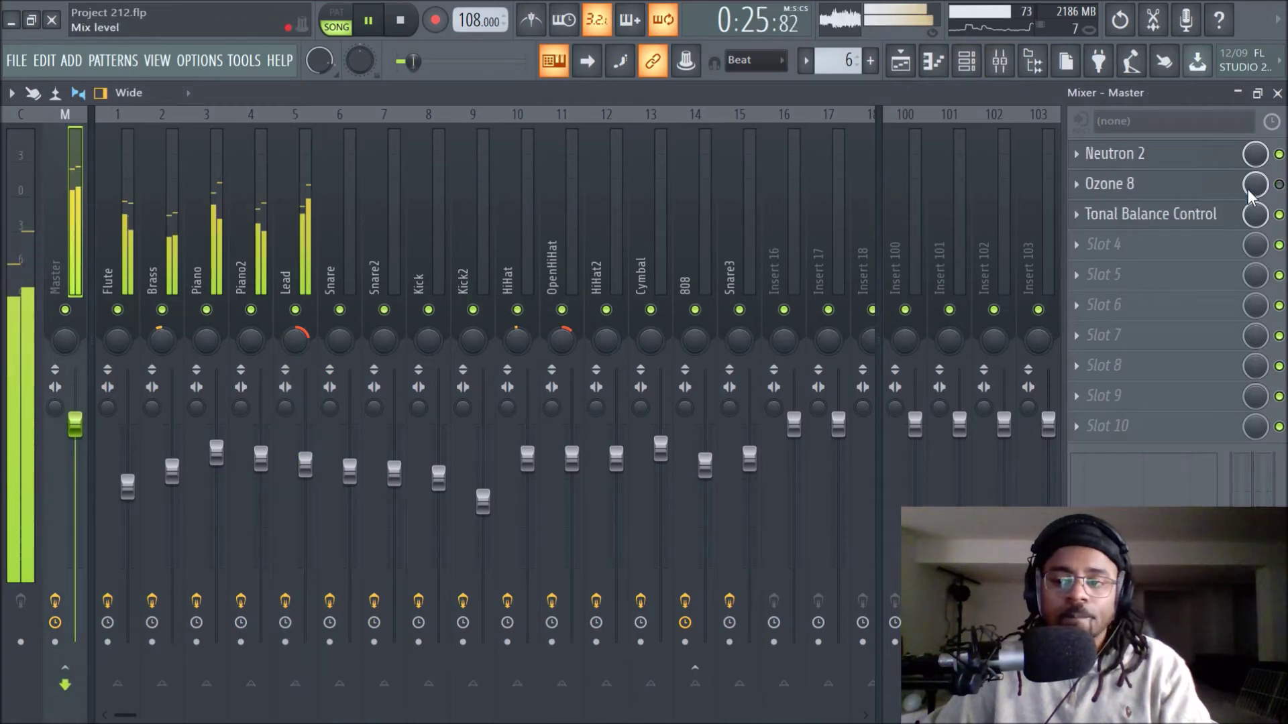
pyautogui.click(900, 61)
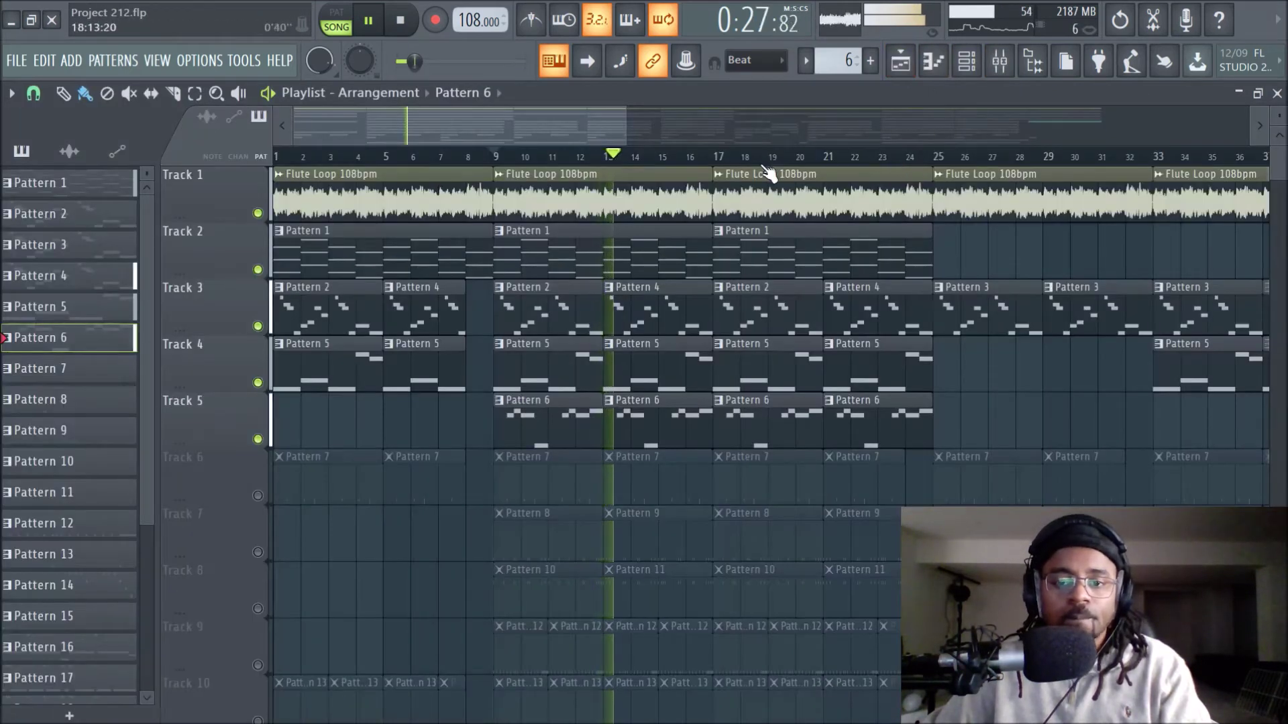
pyautogui.scroll(1, 668, 162)
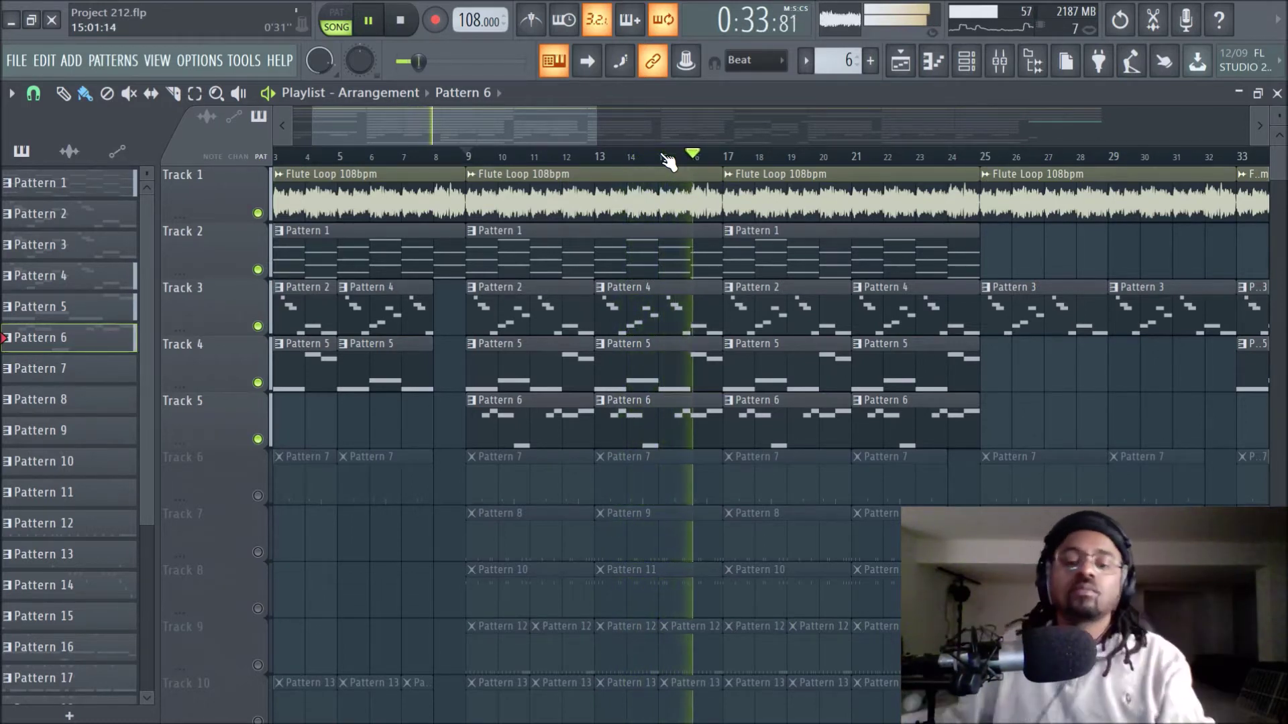
pyautogui.press('XF86AudioLowerVolume')
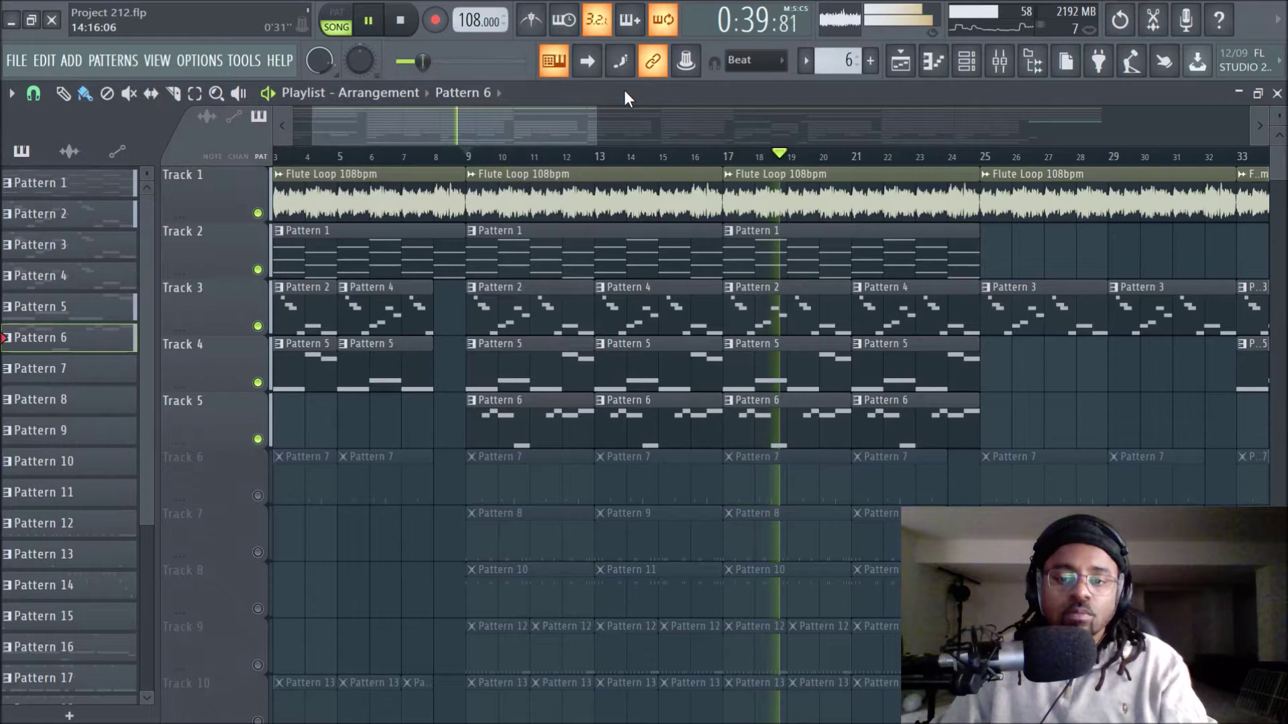
pyautogui.press('space')
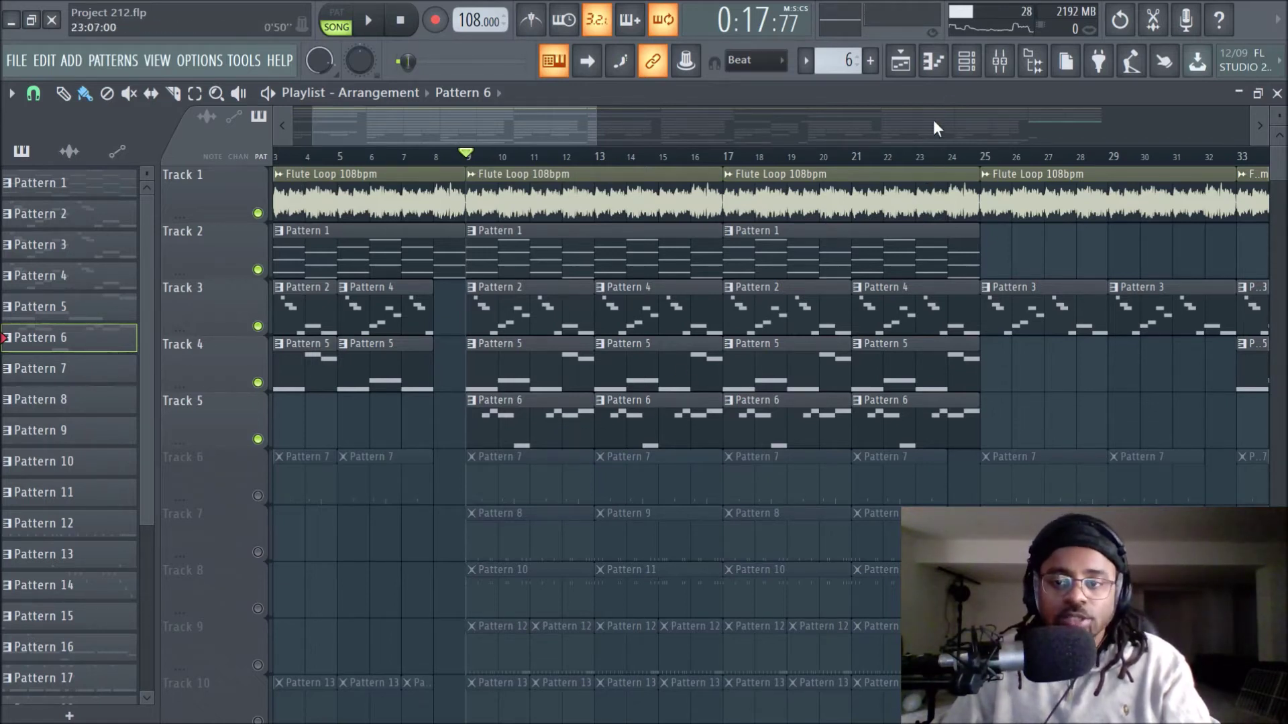
# Examine the Lead mixer insert's panning, Fruity parametric EQ 2 curve and Fruity Reeverb 2 settings
pyautogui.click(999, 61)
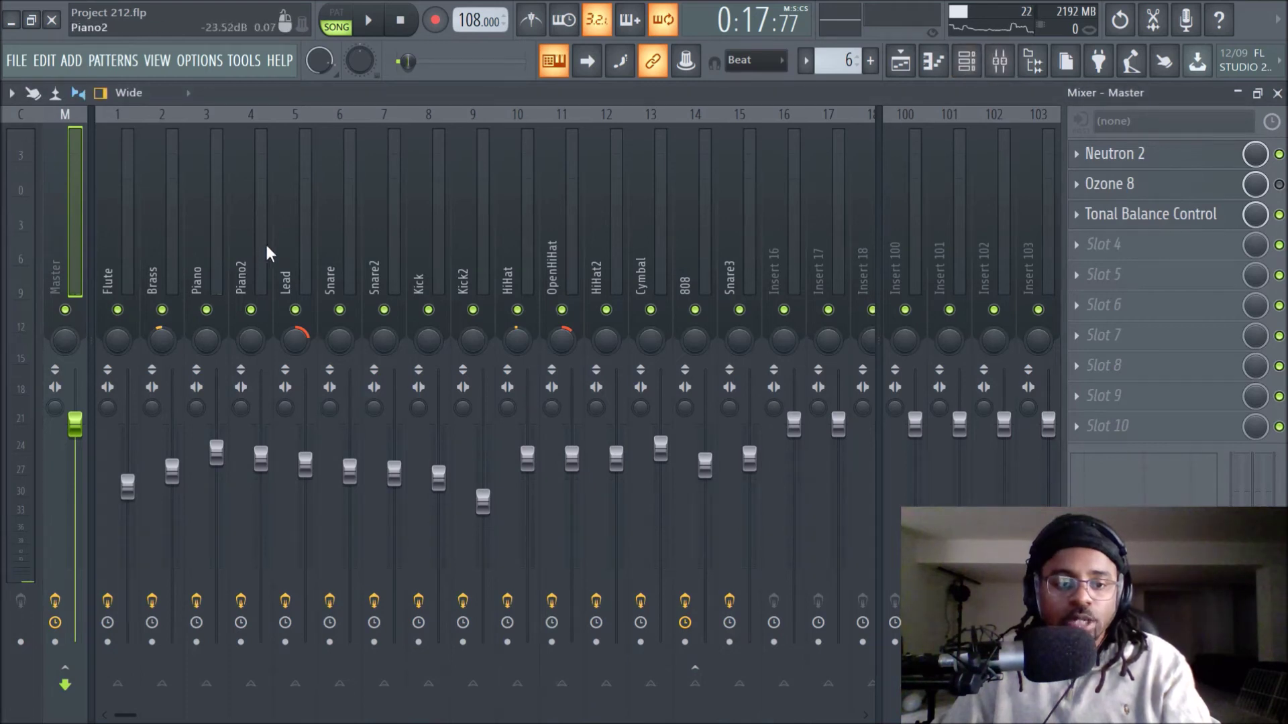
pyautogui.click(283, 253)
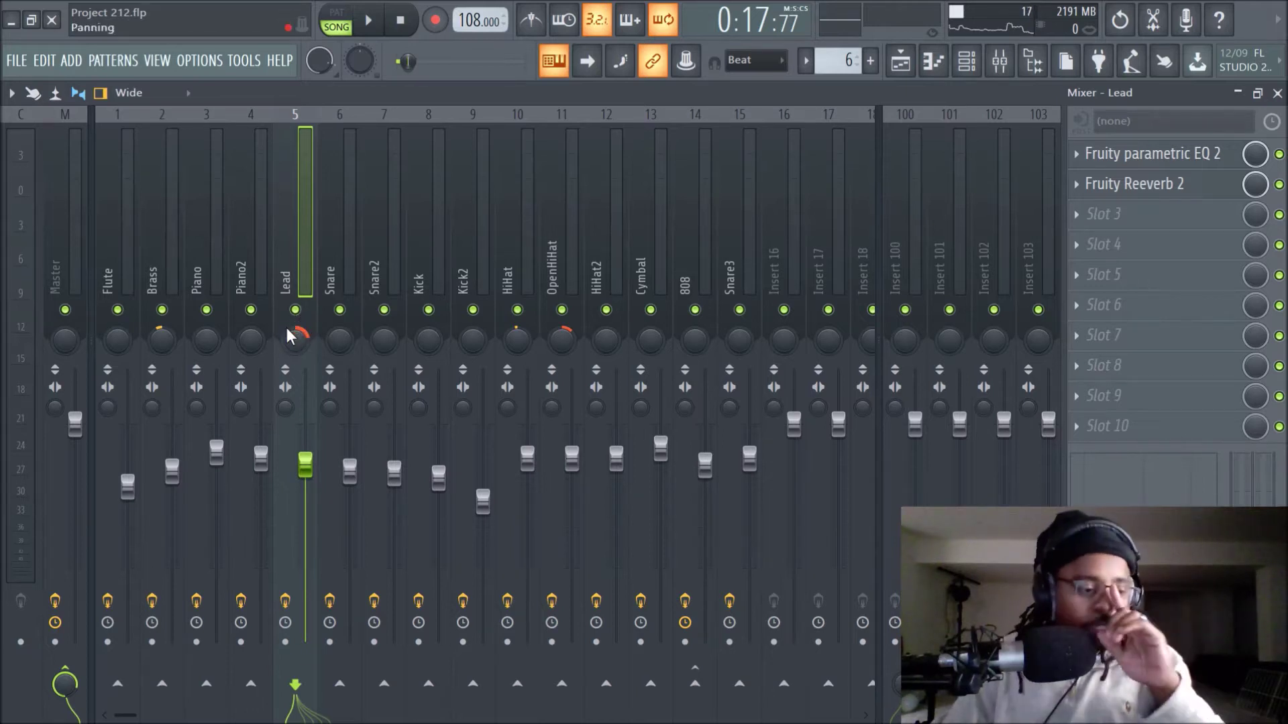
pyautogui.moveTo(291, 322); pyautogui.dragTo(300, 221)
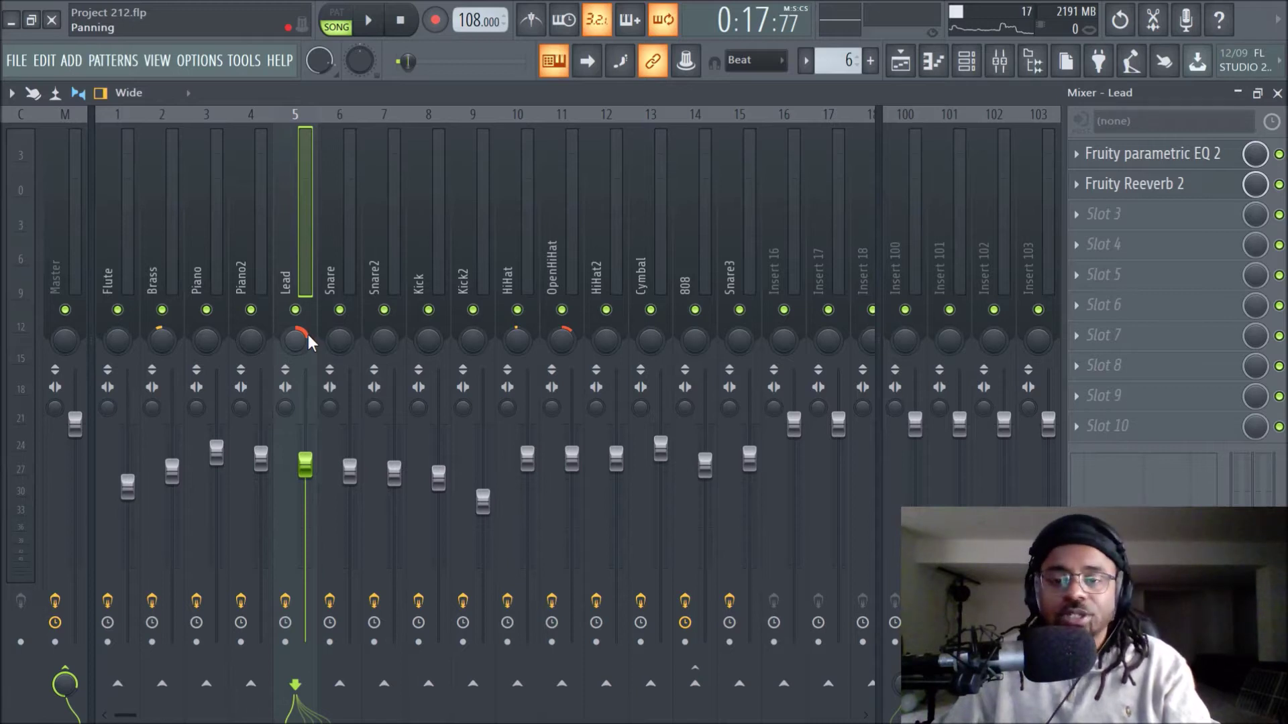
pyautogui.click(1145, 161)
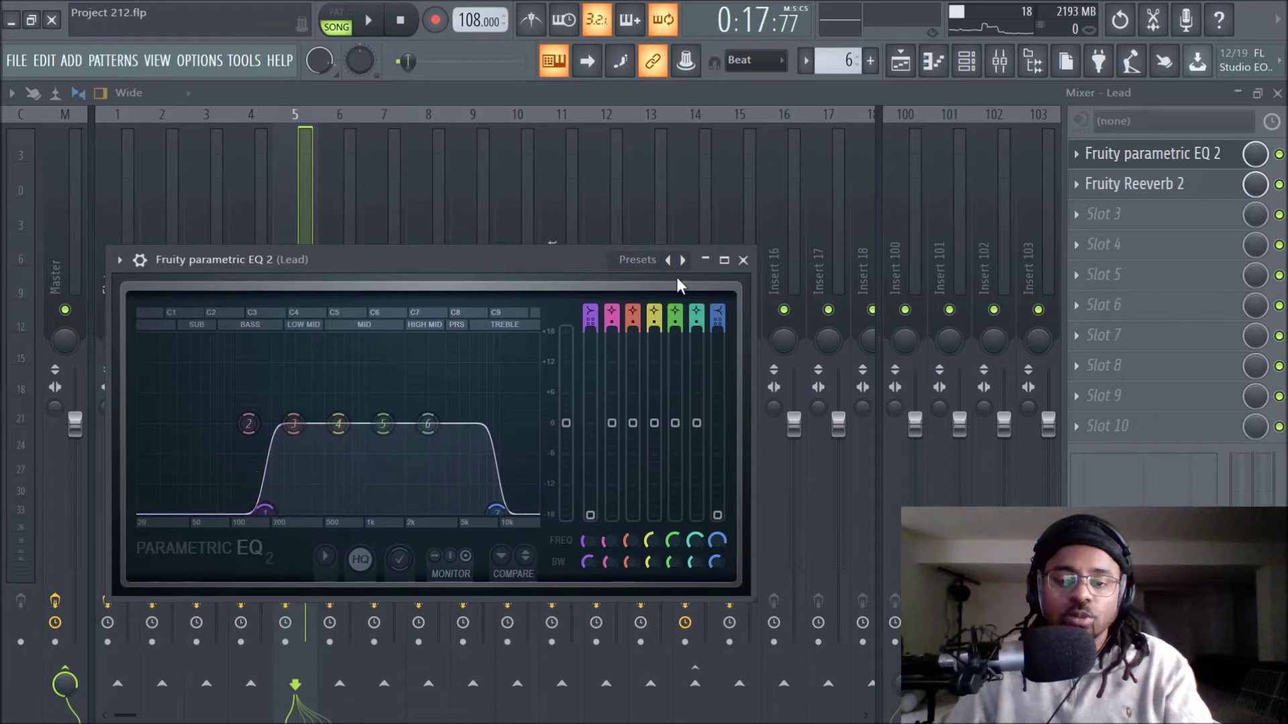
pyautogui.click(743, 259)
pyautogui.click(1127, 186)
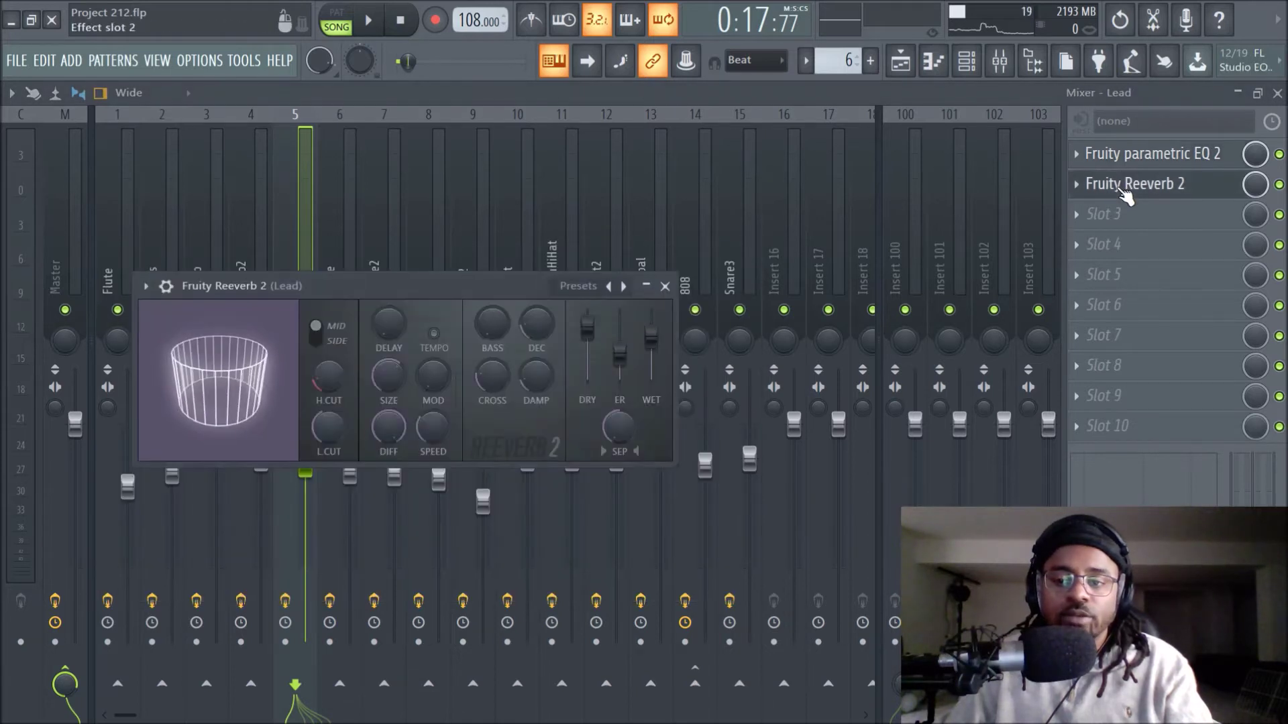
pyautogui.click(671, 276)
# Audition the Lead insert soloed during playback from bar 9, restore the other inserts and stop
pyautogui.press('space')
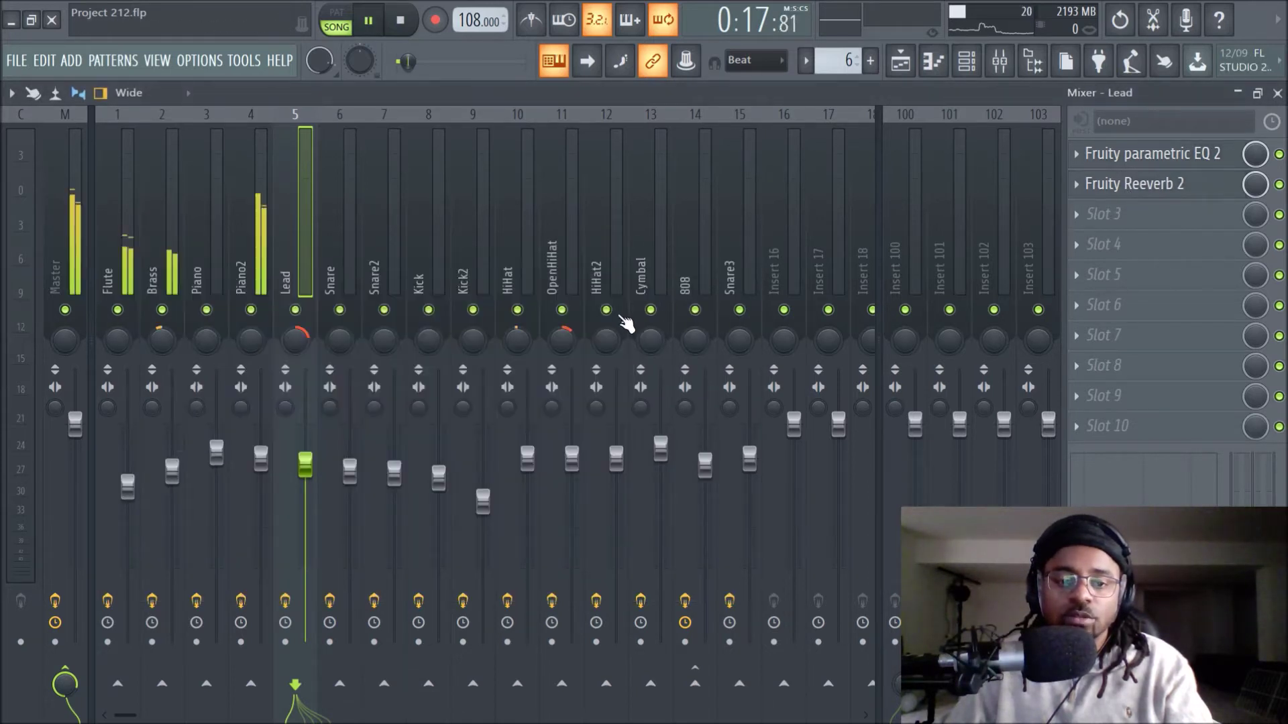
pyautogui.rightClick(295, 310)
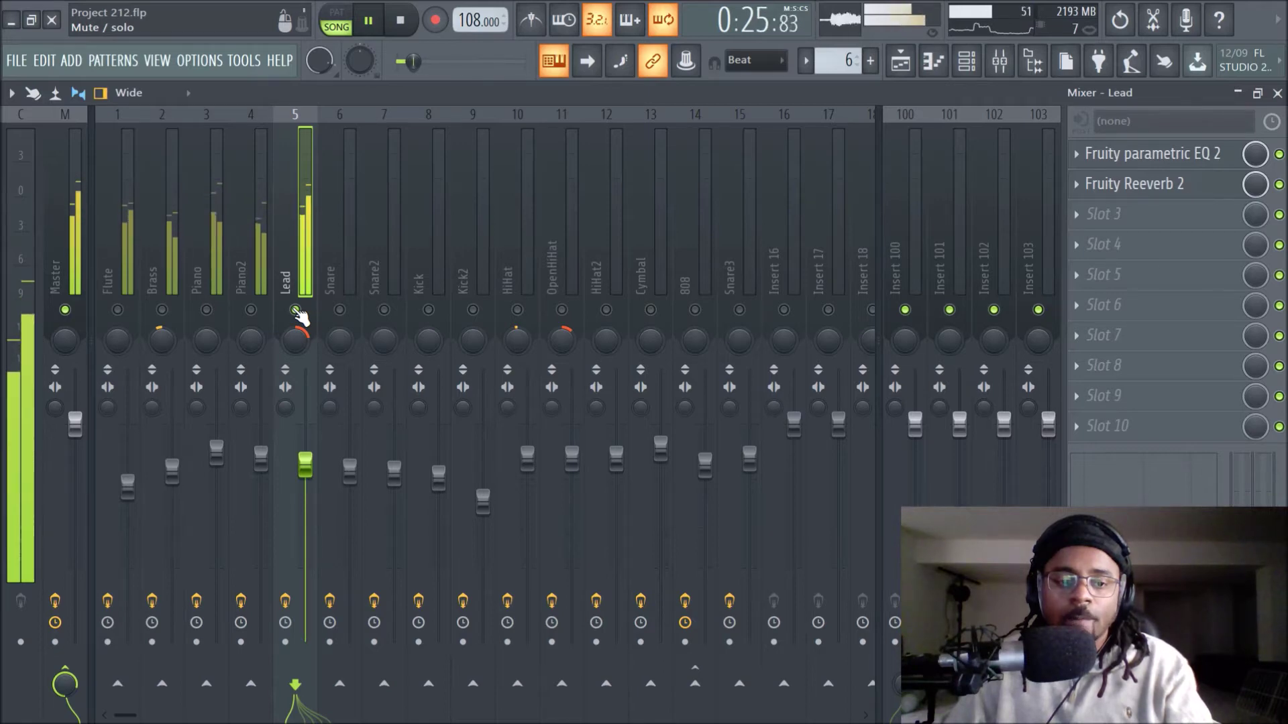
pyautogui.rightClick(295, 309)
pyautogui.press('space')
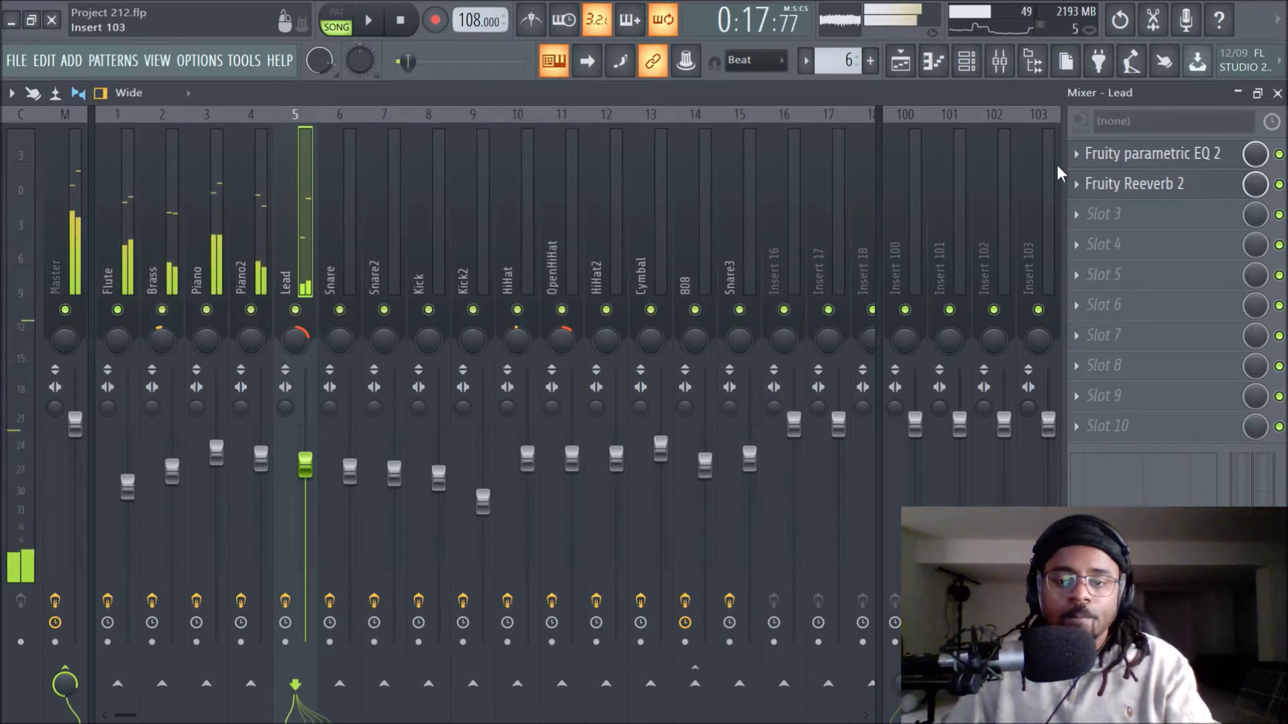
# Return to the playlist and unmute Track 6 with the Pattern 7 clips
pyautogui.click(900, 62)
pyautogui.scroll(3, 486, 369)
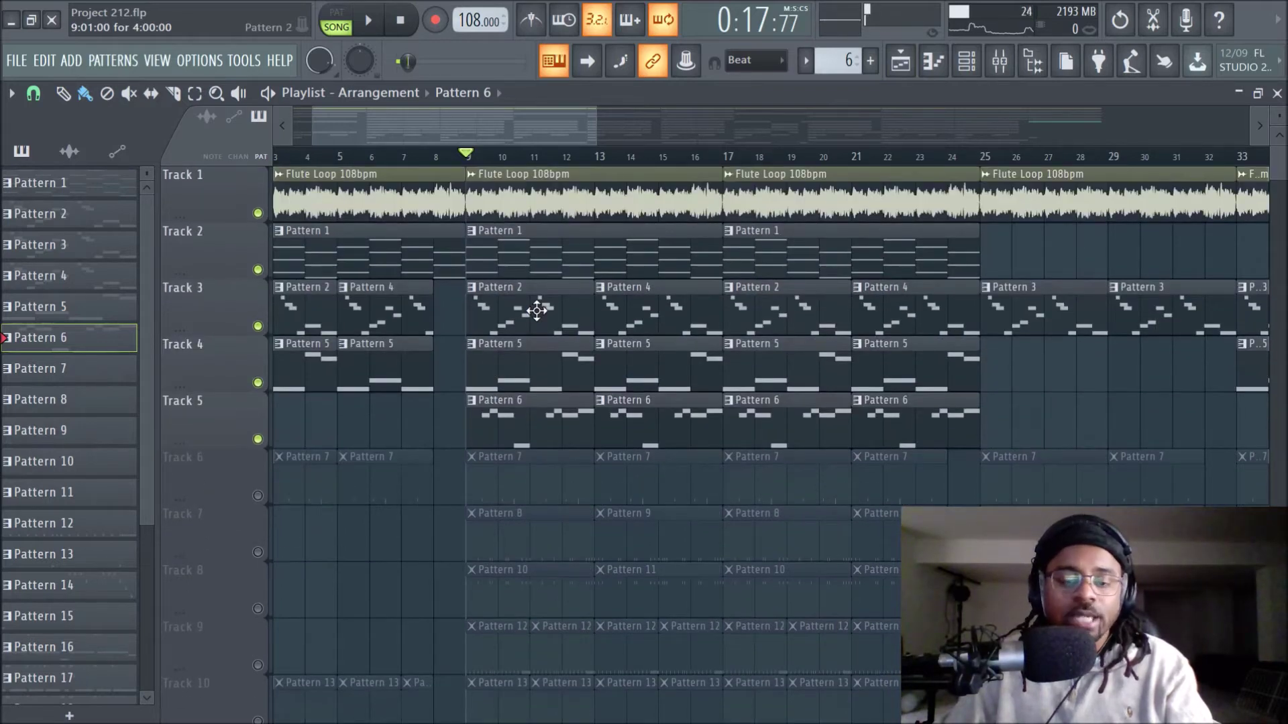
pyautogui.scroll(-1, 536, 310)
pyautogui.click(258, 440)
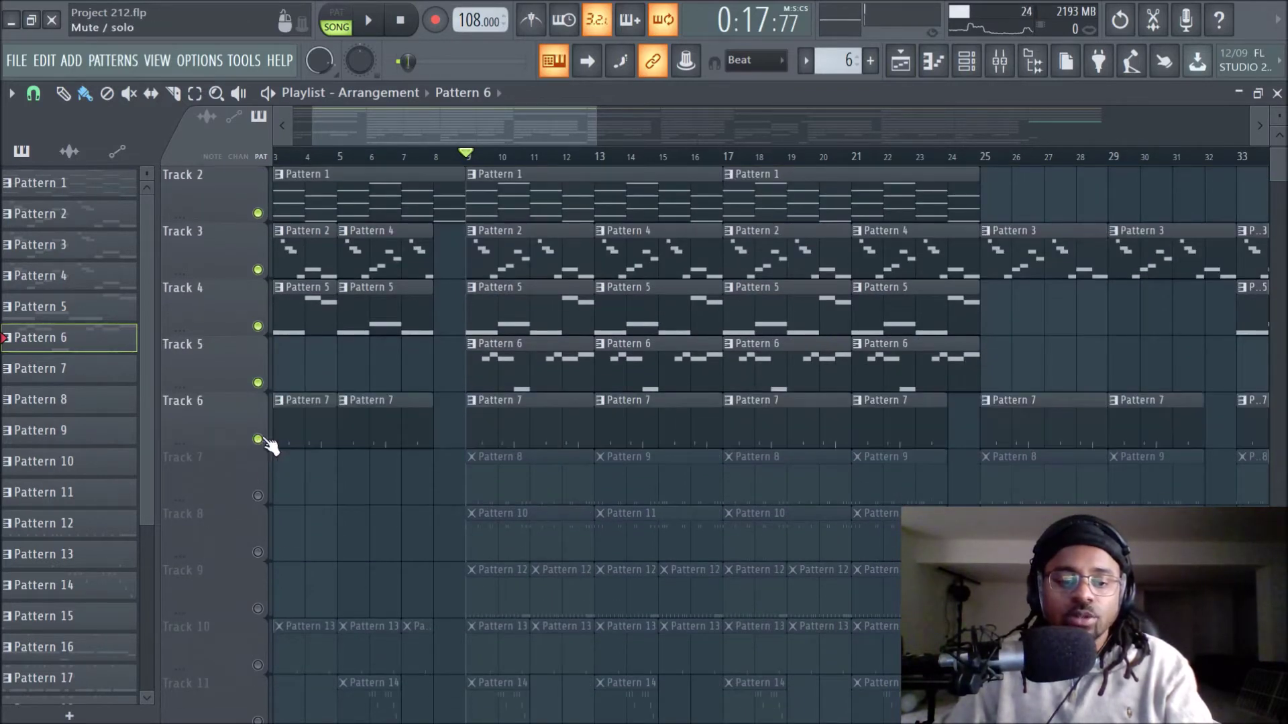
# Select the Snare mixer insert and play the arrangement from bar 9 with Track 6 included, checking the mixer levels
pyautogui.click(998, 73)
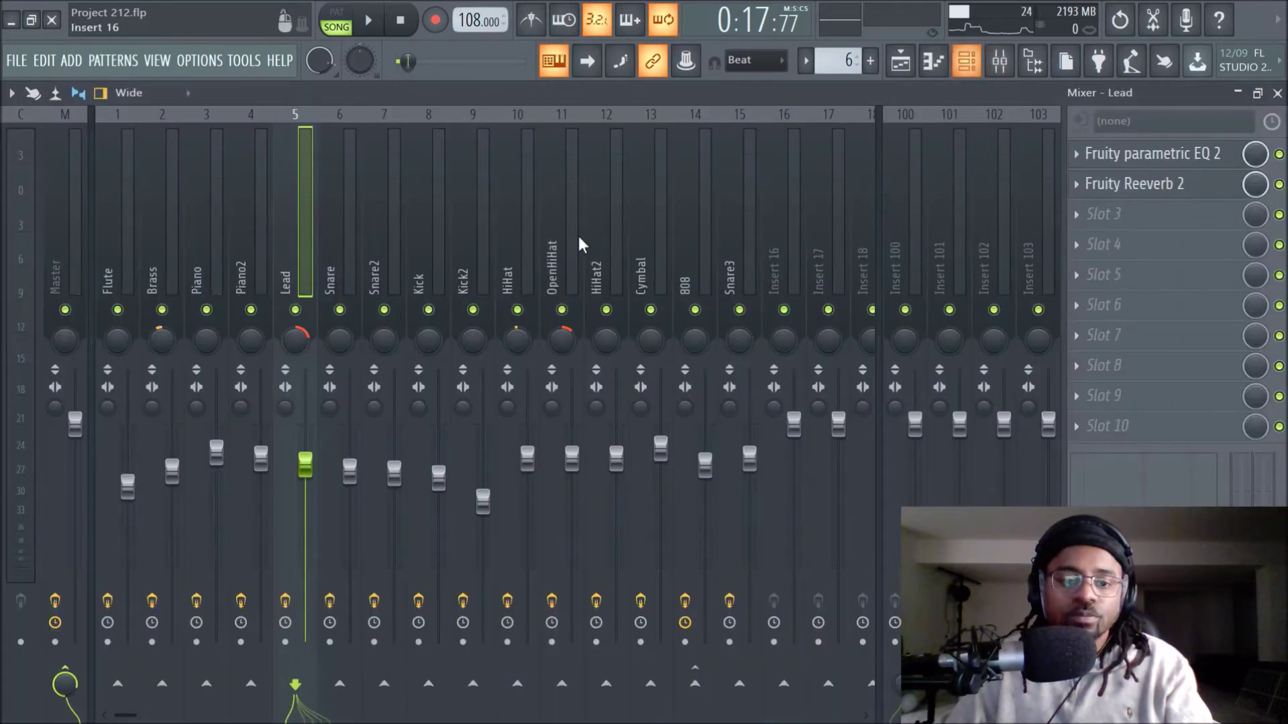
pyautogui.click(333, 253)
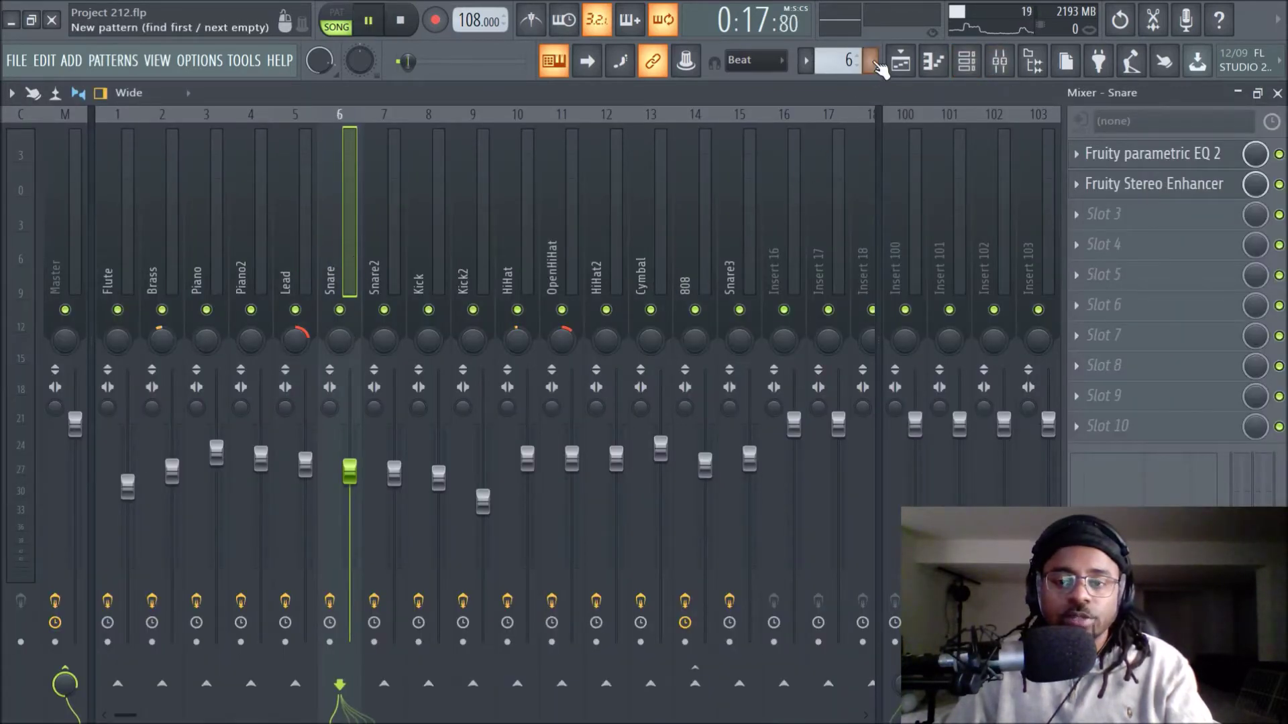
pyautogui.press('space')
pyautogui.click(899, 68)
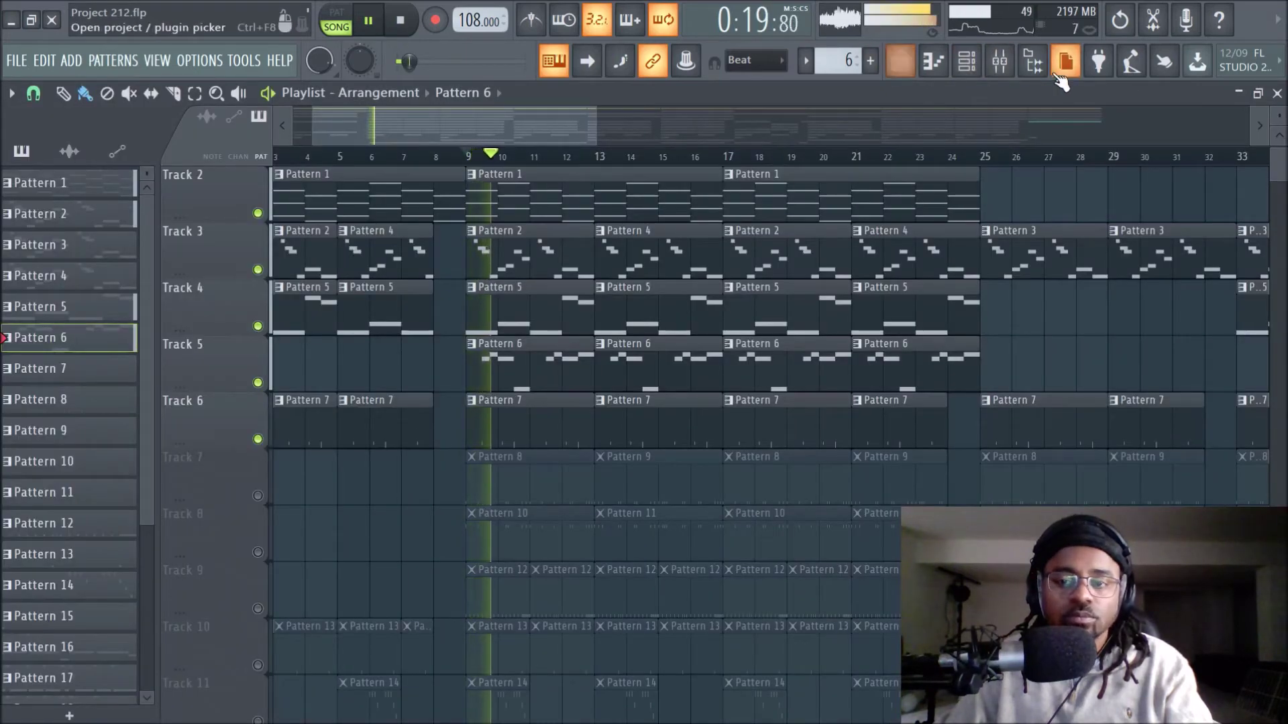
pyautogui.click(1000, 67)
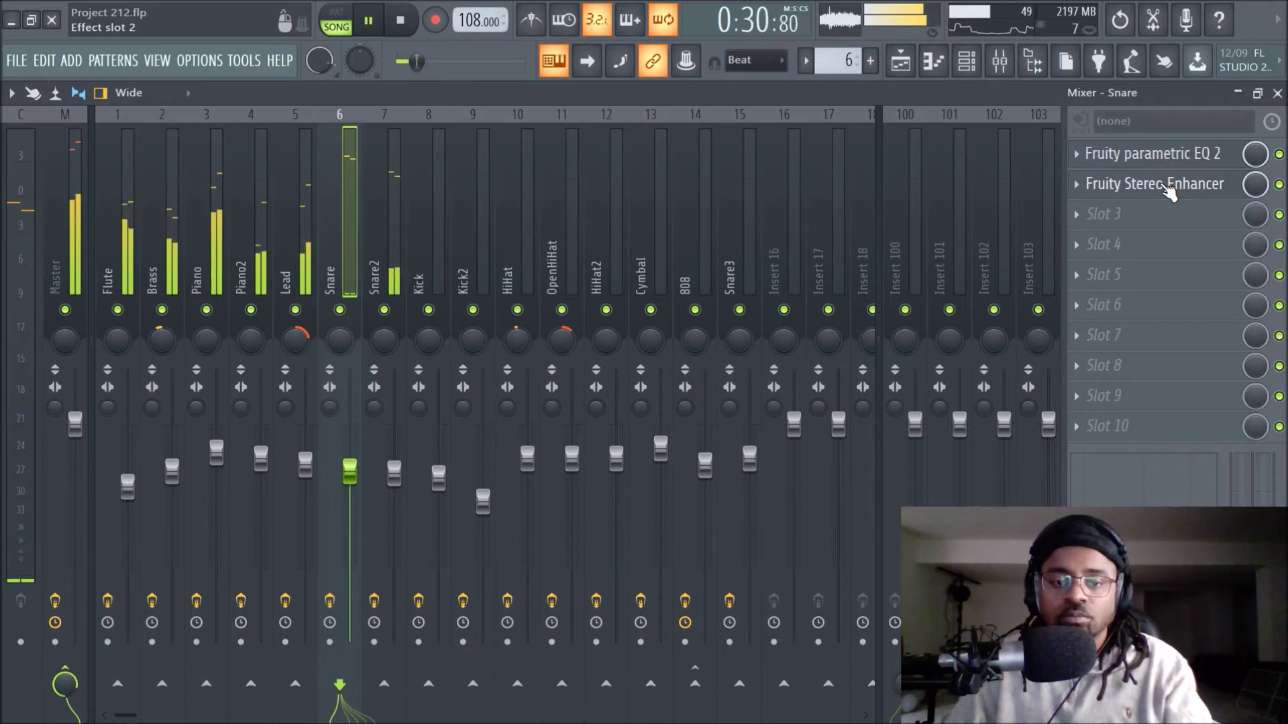
pyautogui.press('space')
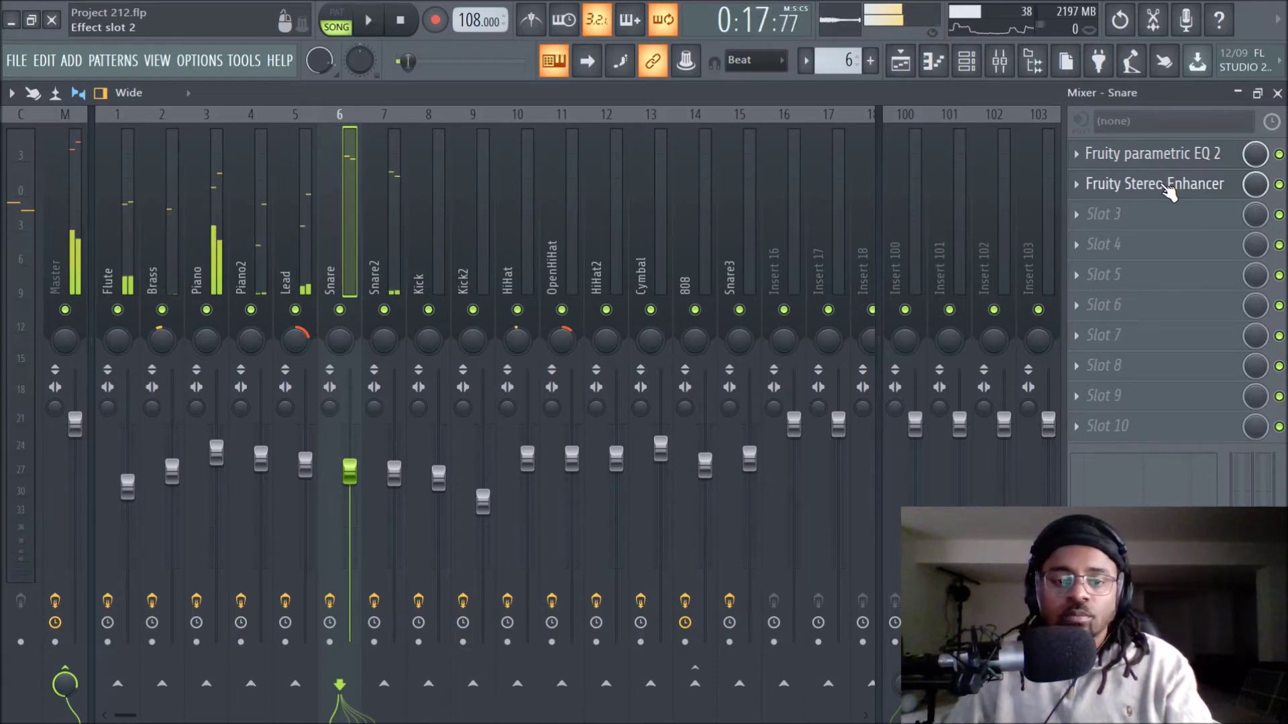
# Open Pattern 7's R&B OVO Snare 2 notes in the piano roll and check which channels the pattern uses
pyautogui.click(900, 60)
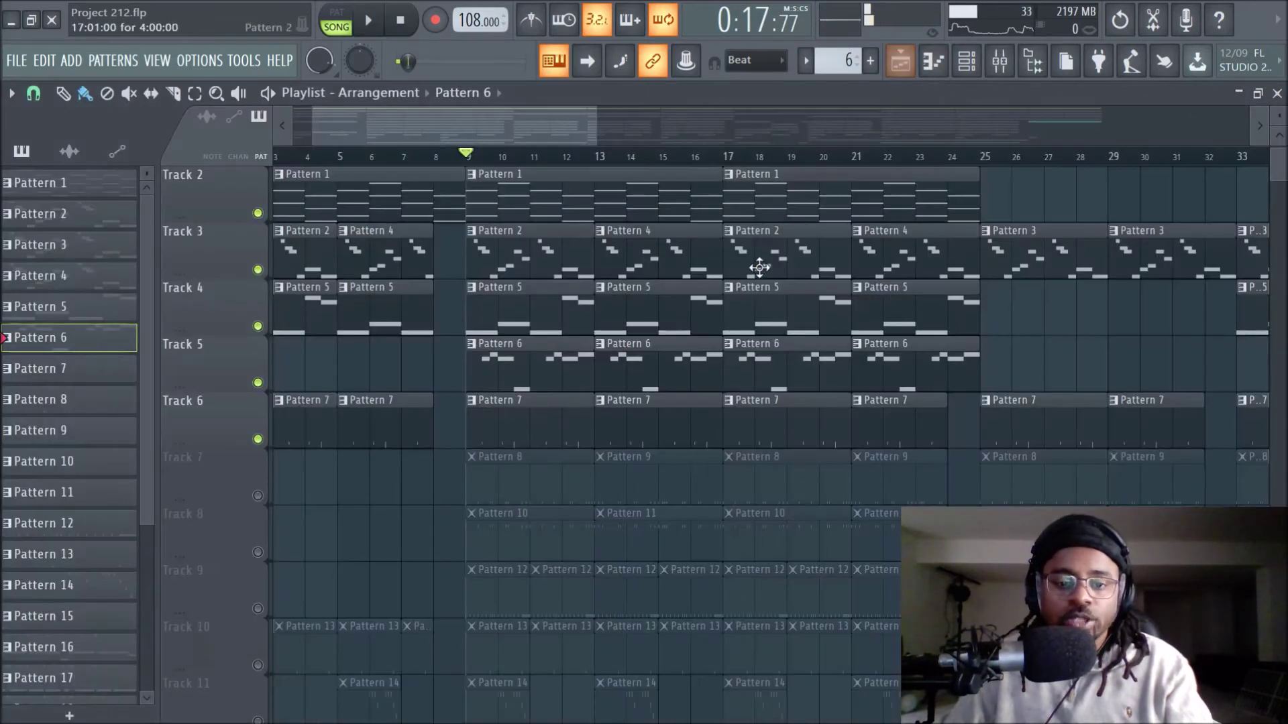
pyautogui.click(967, 67)
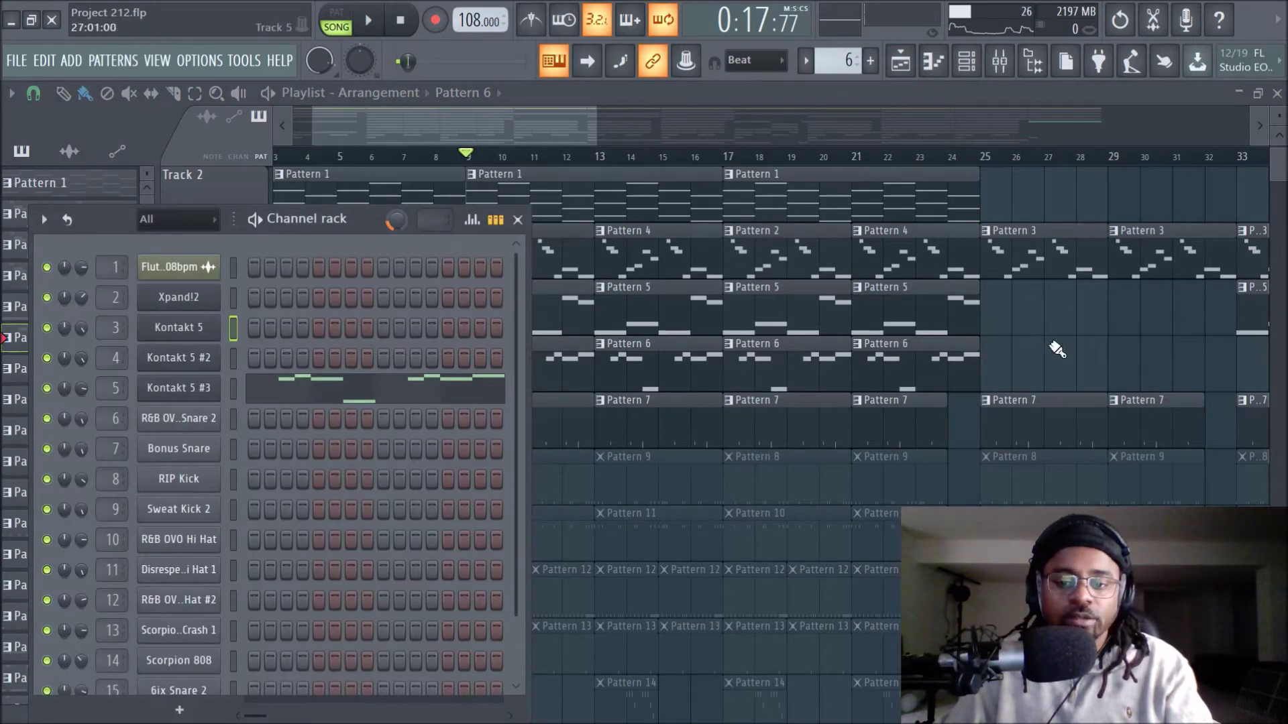
pyautogui.press('F6')
pyautogui.doubleClick(537, 435)
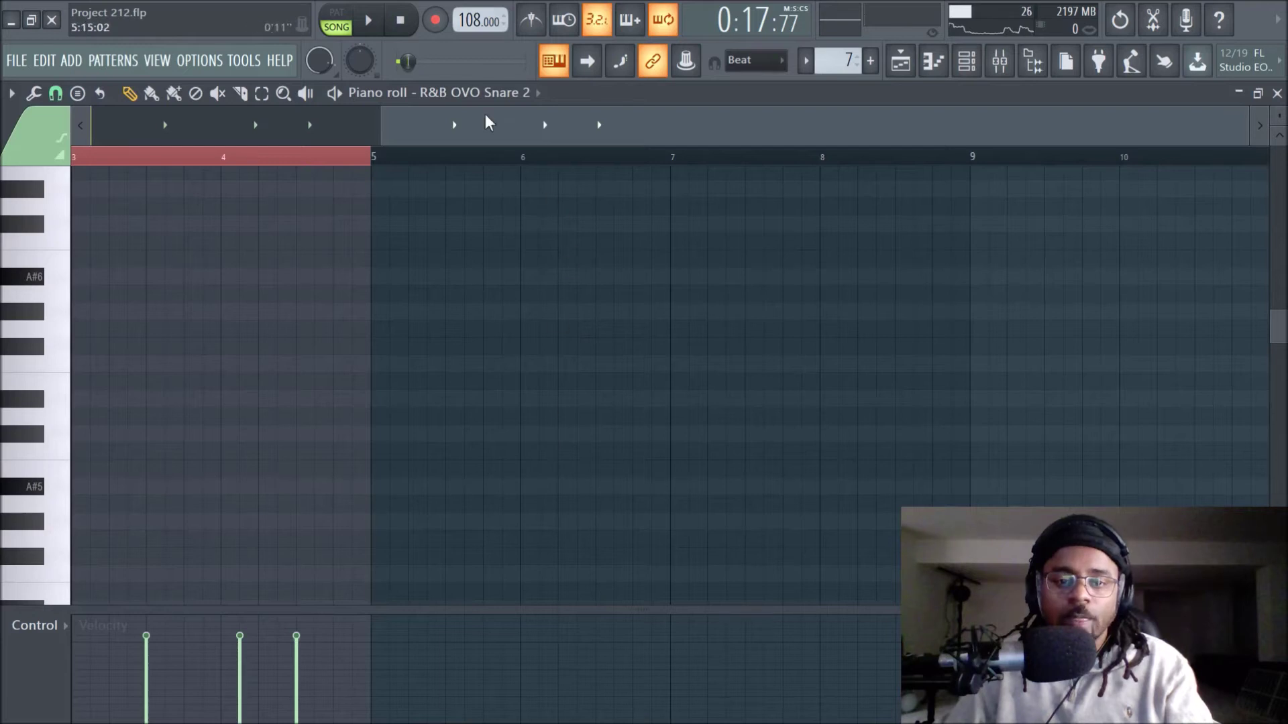
pyautogui.click(537, 94)
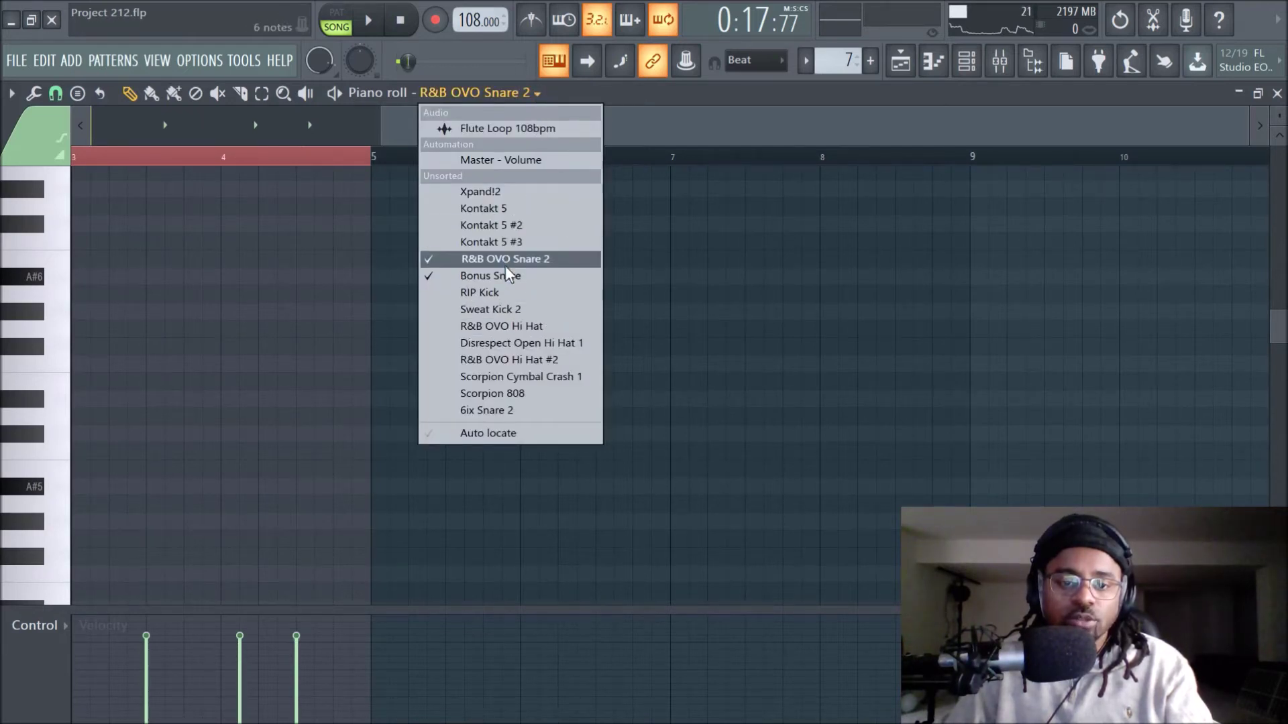
pyautogui.click(705, 260)
# Return to the playlist and replay the arrangement from bar 9 to hear the Pattern 7 snares
pyautogui.click(900, 63)
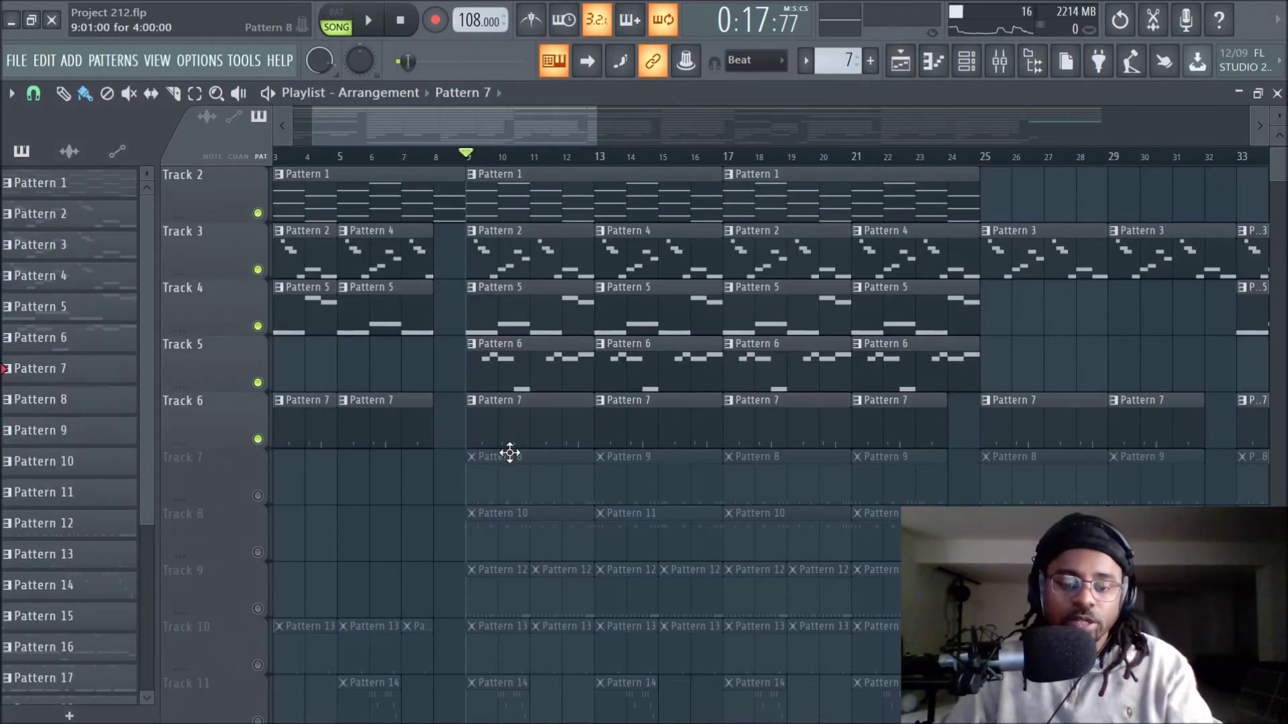
pyautogui.press('space')
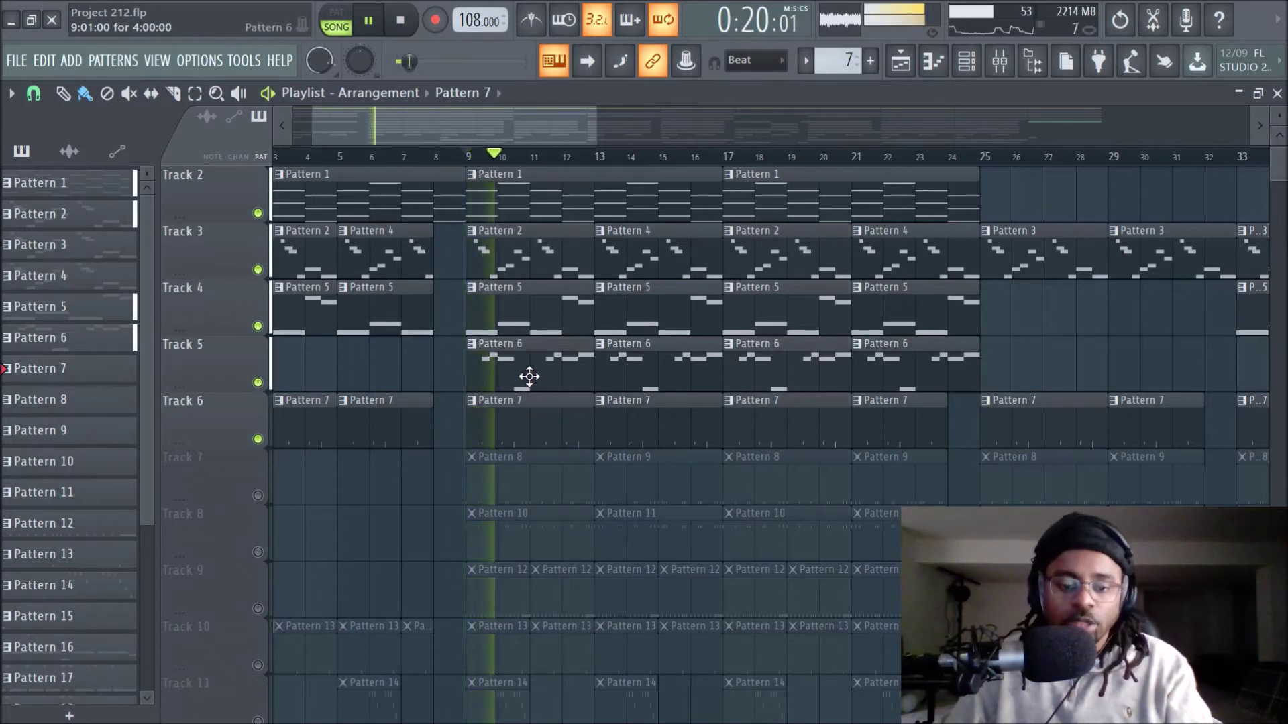
pyautogui.press('space')
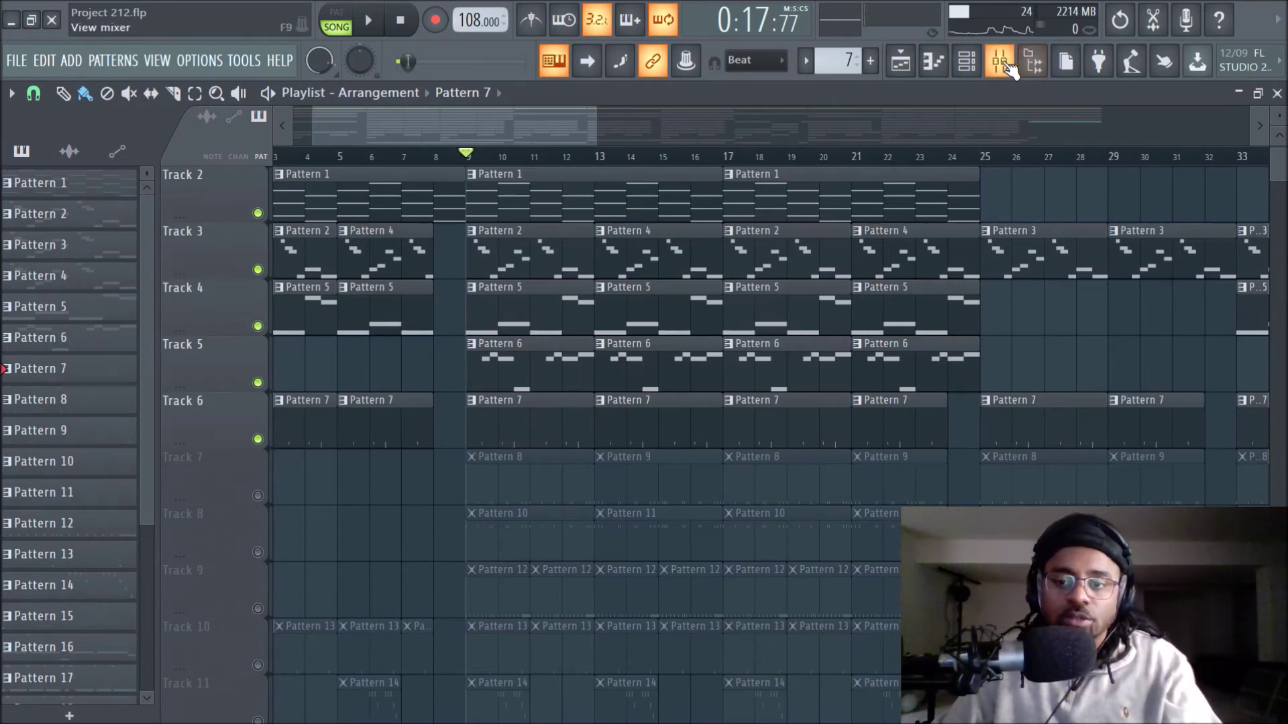
# Examine the Snare insert's Fruity parametric EQ 2 curve with a brief playback from bar 9
pyautogui.click(1000, 61)
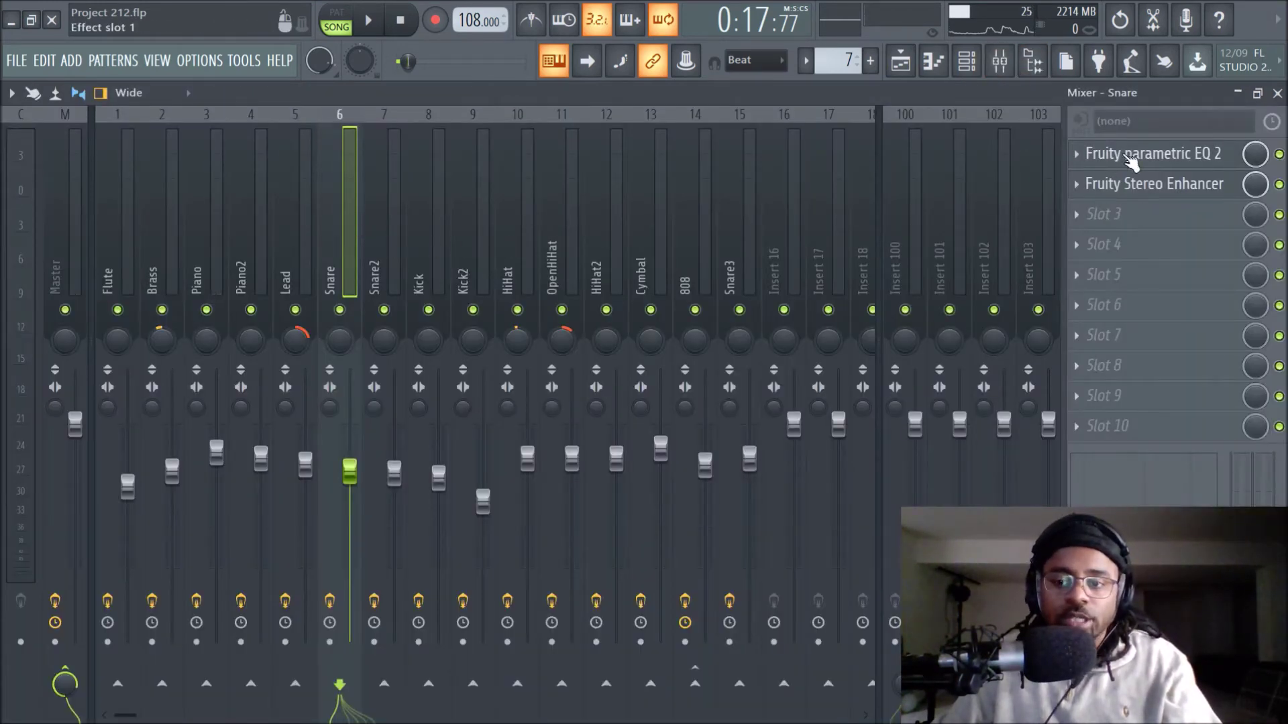
pyautogui.click(1131, 158)
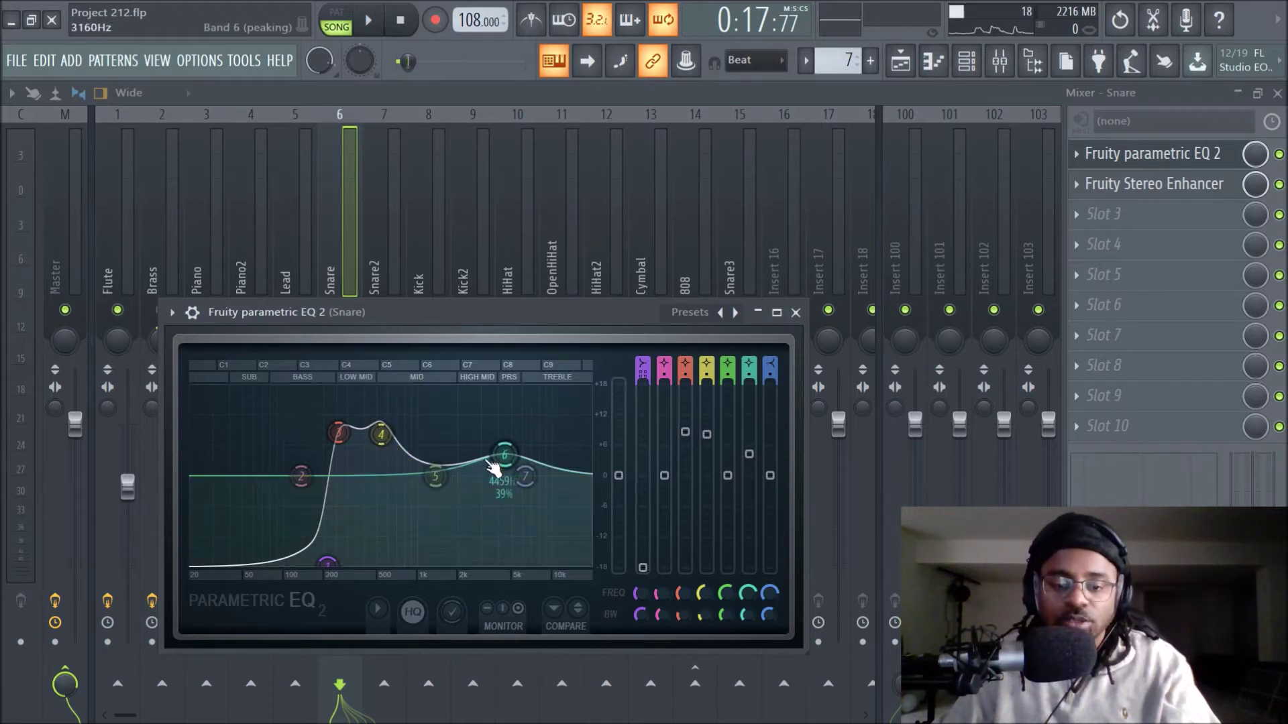
pyautogui.press('space')
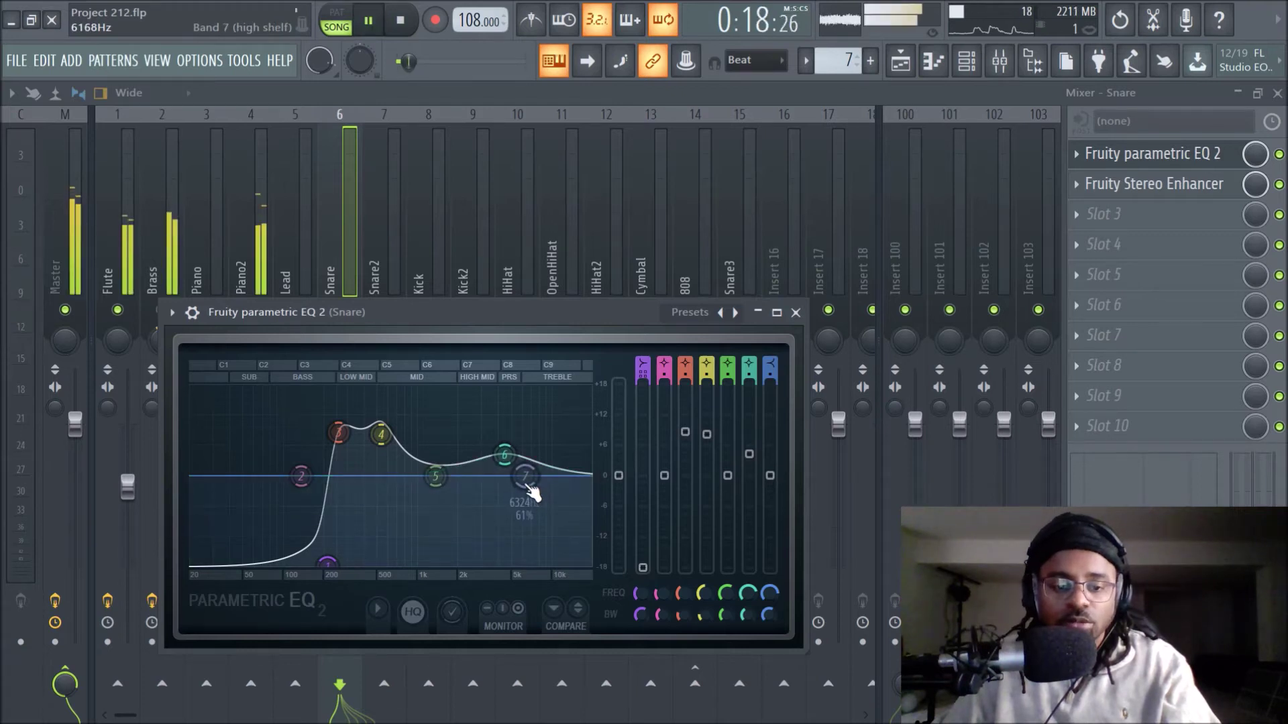
pyautogui.press('space')
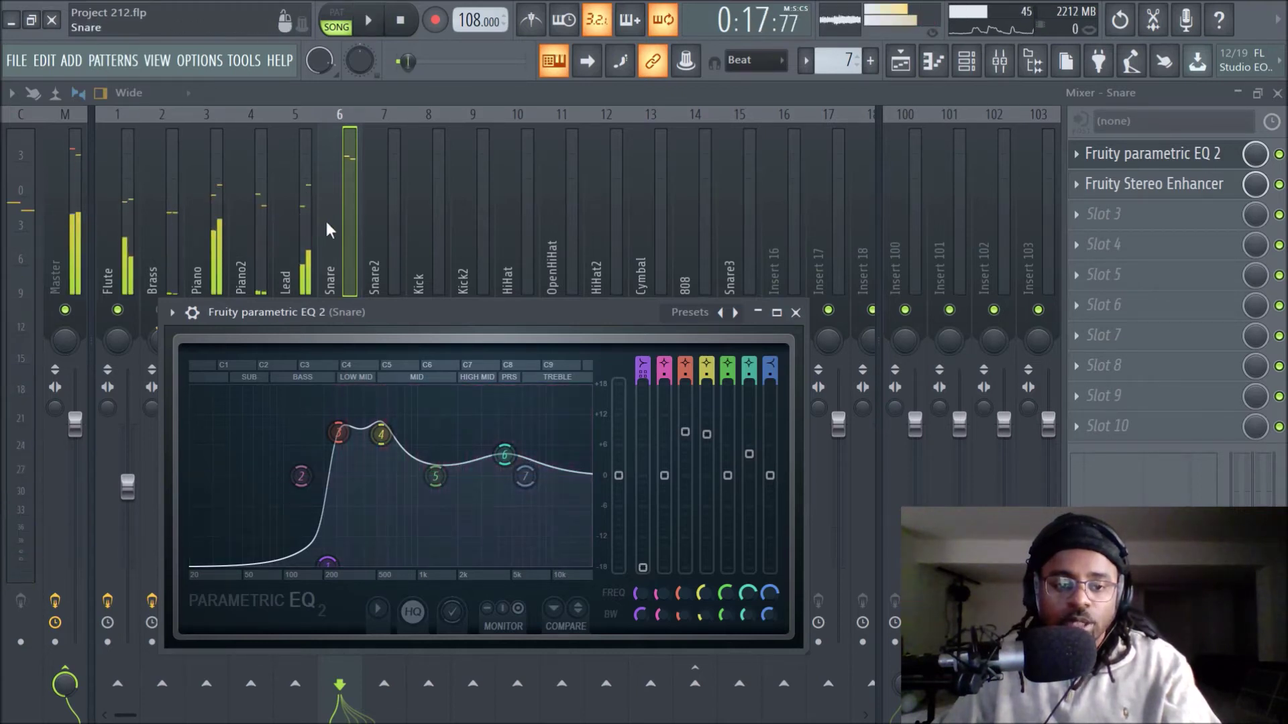
# Solo the Snare insert and play it from bar 9 with its Fruity parametric EQ 2 open
pyautogui.click(332, 268)
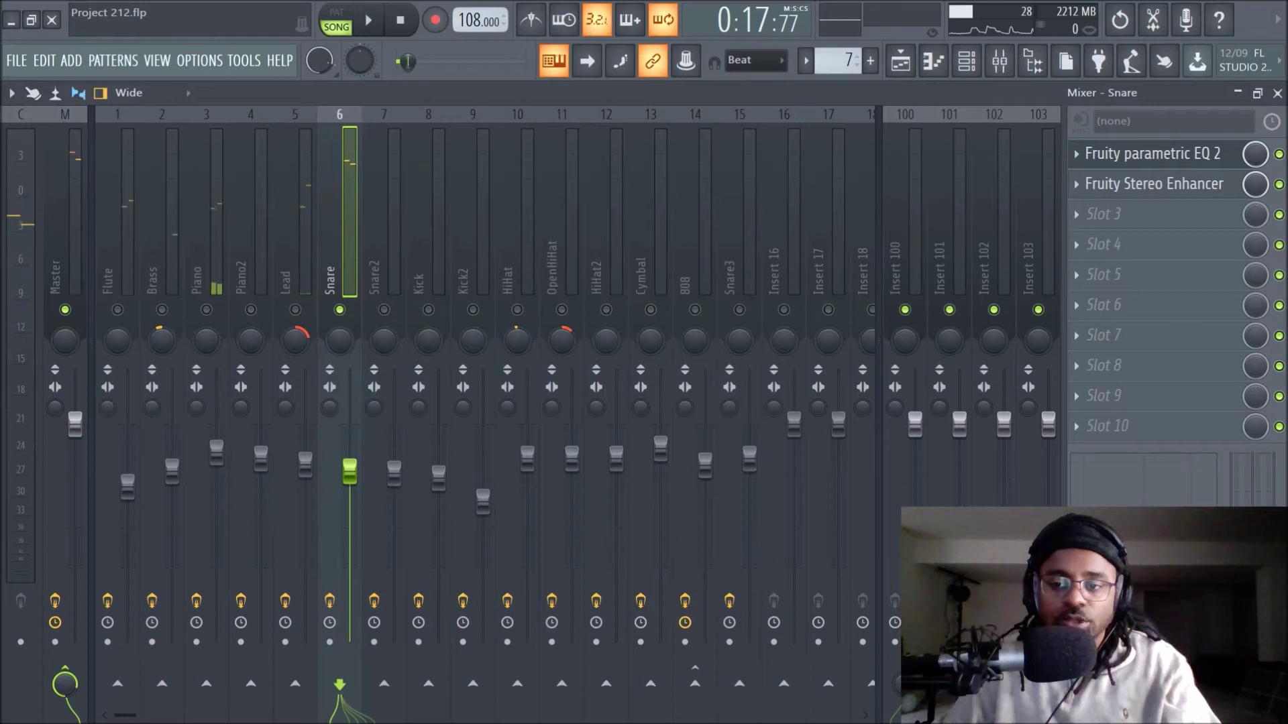
pyautogui.press('space')
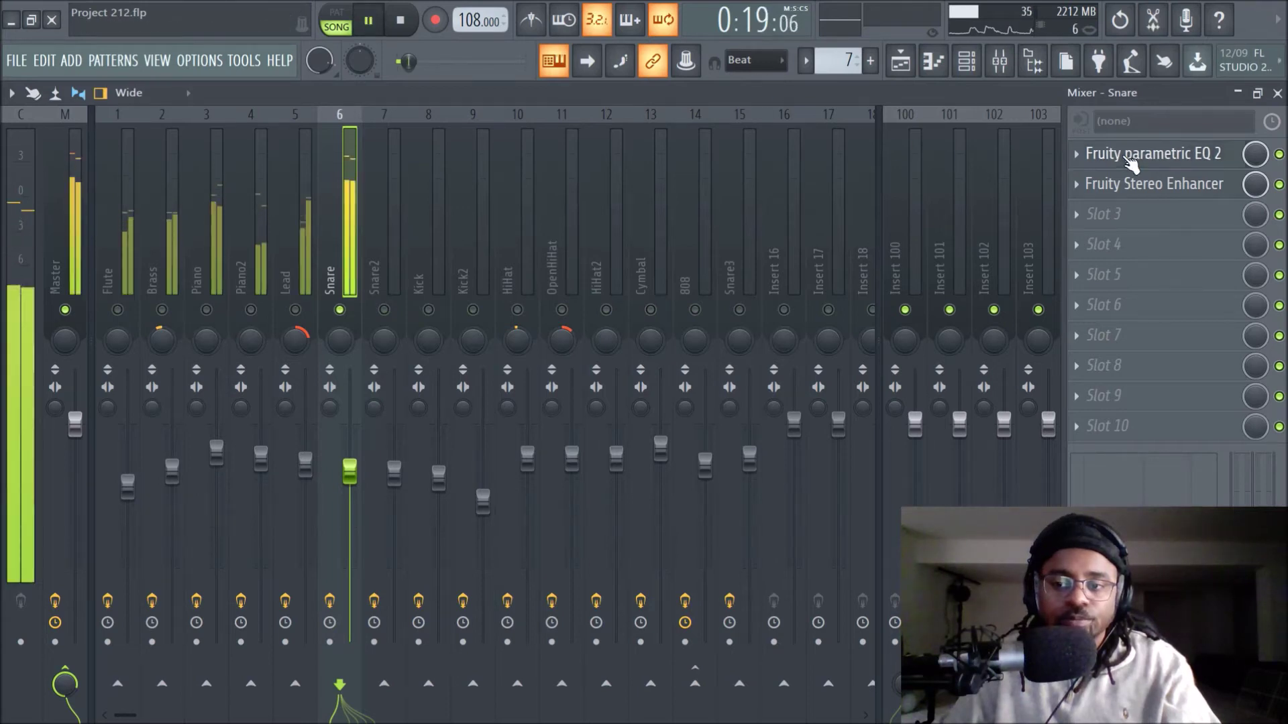
pyautogui.click(1129, 158)
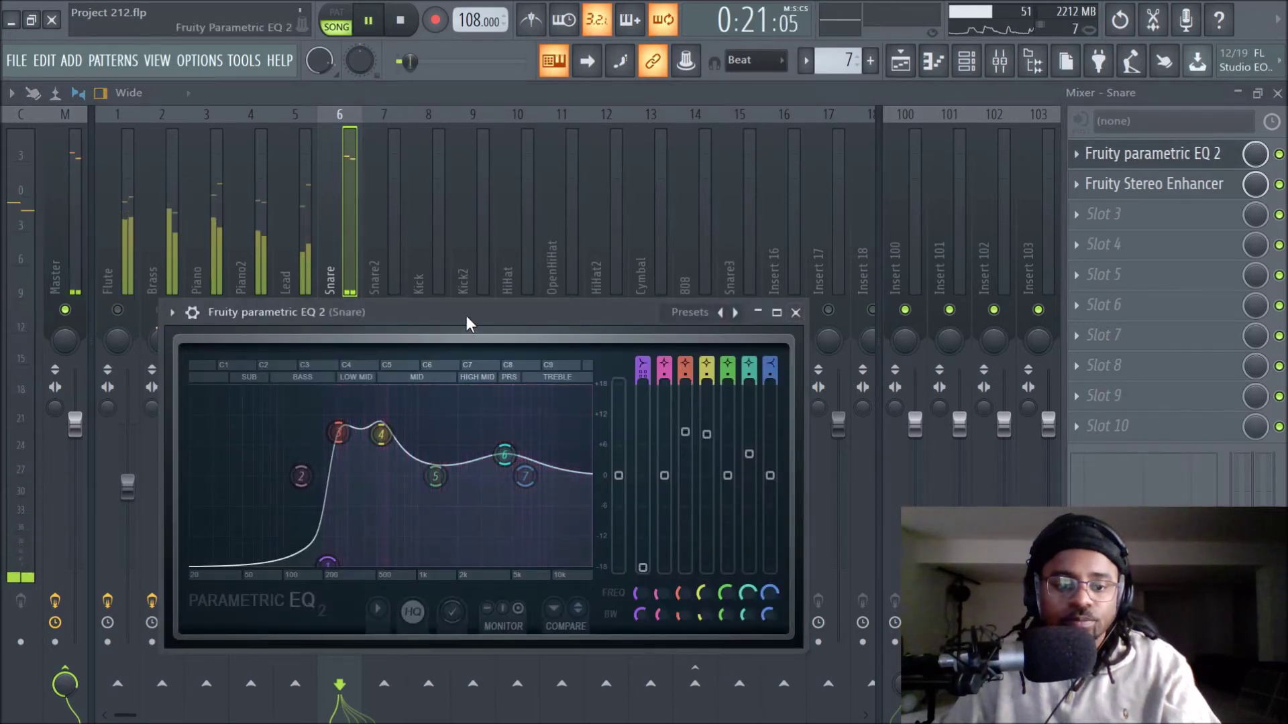
pyautogui.press('space')
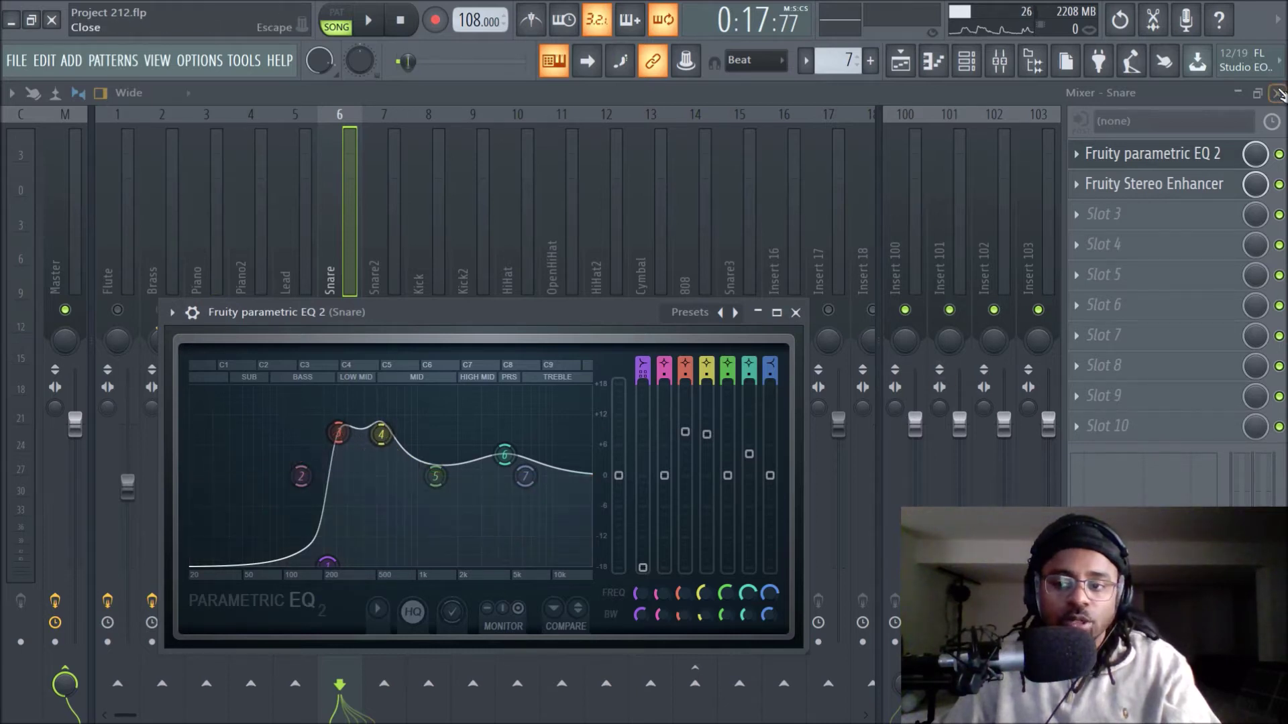
# Bypass Fruity parametric EQ 2 and Fruity Stereo Enhancer on the Snare insert and audition the dry snare
pyautogui.click(1279, 185)
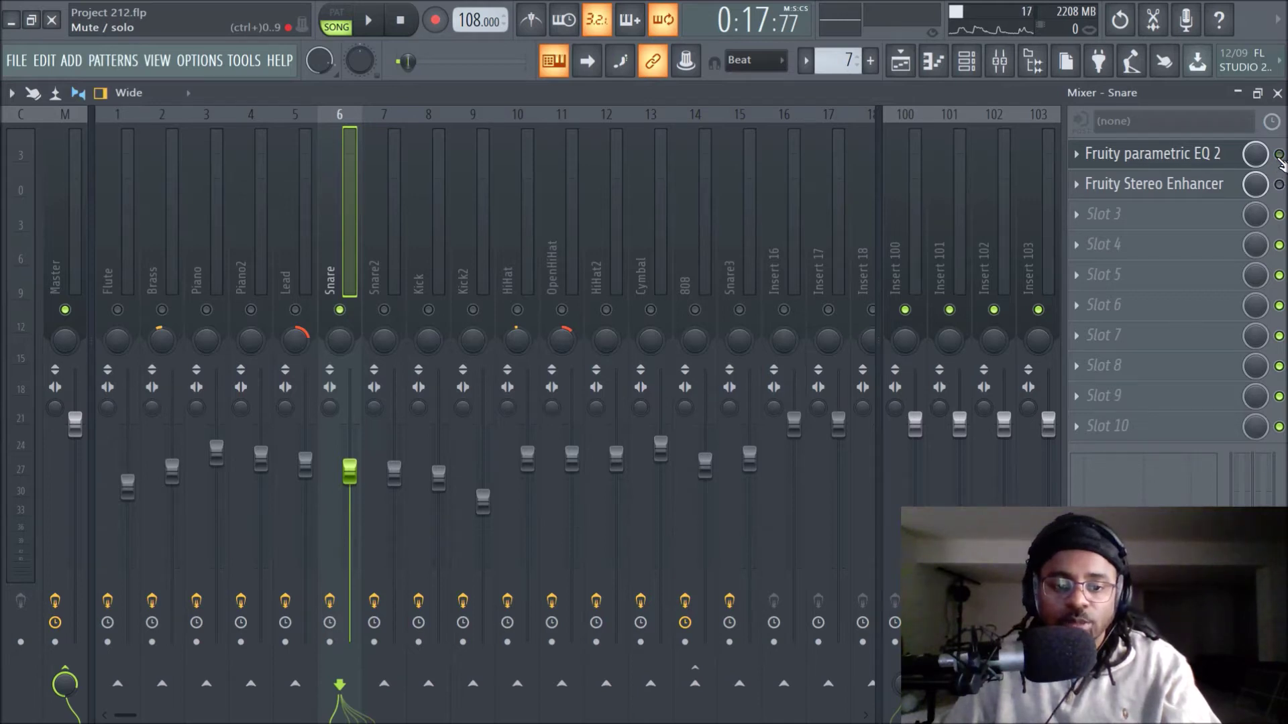
pyautogui.press('space')
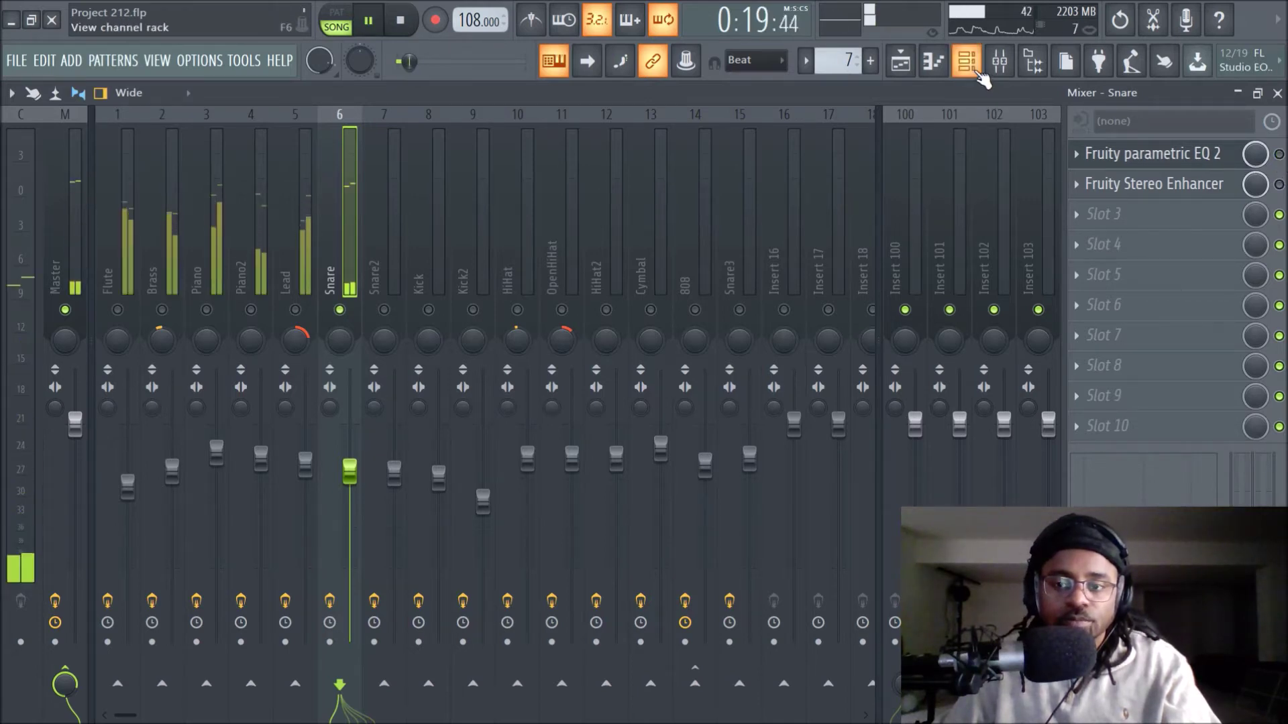
pyautogui.press('space')
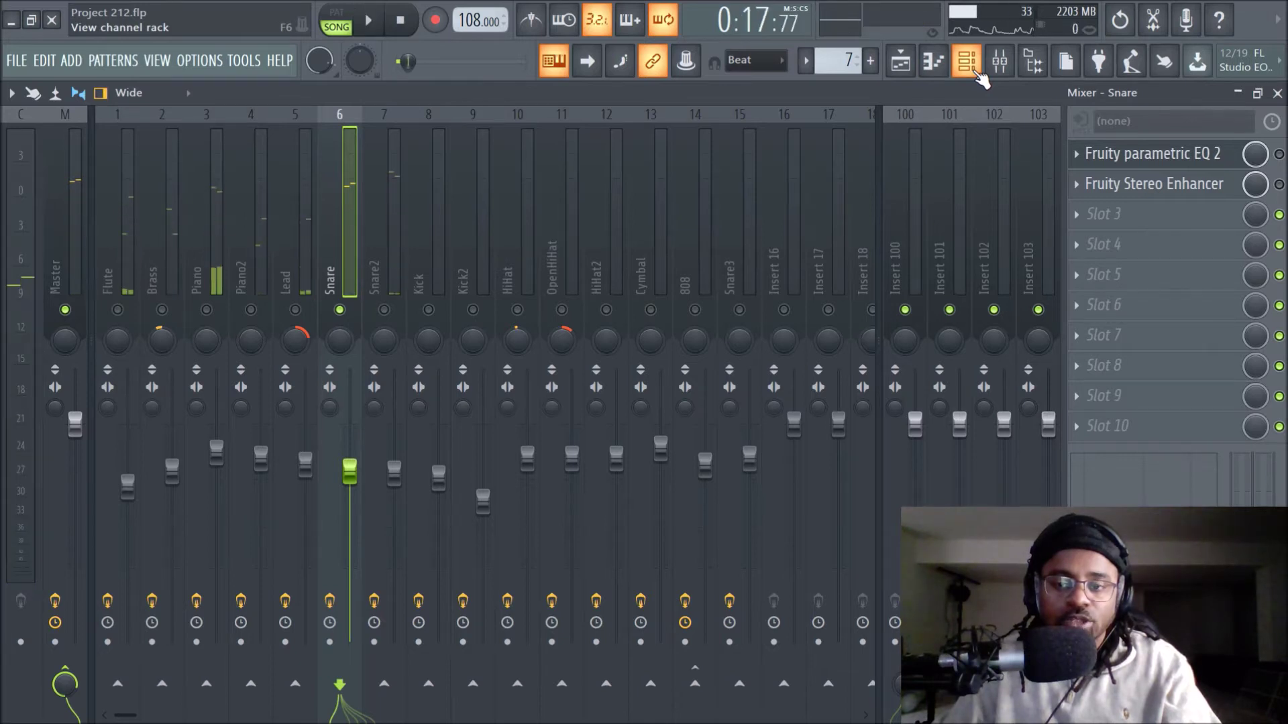
# Check the R&B OVO Snare 2 channel settings in the channel rack and return to the mixer
pyautogui.click(977, 74)
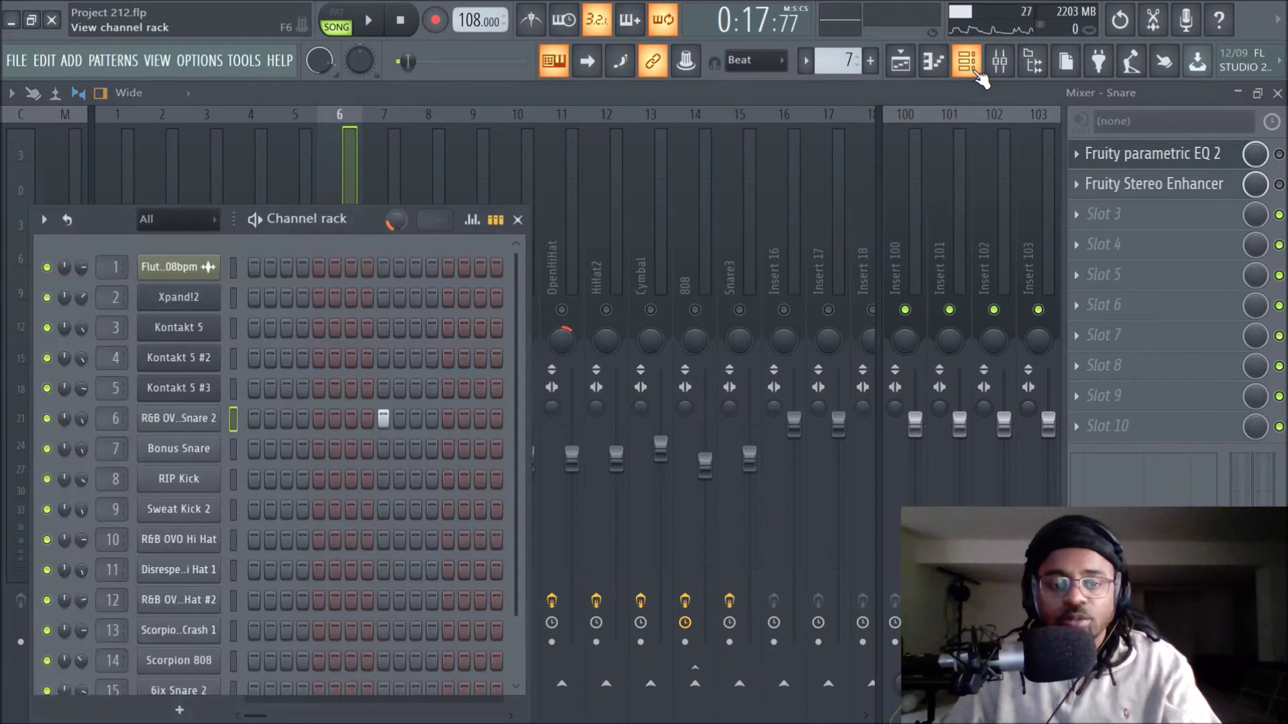
pyautogui.click(151, 422)
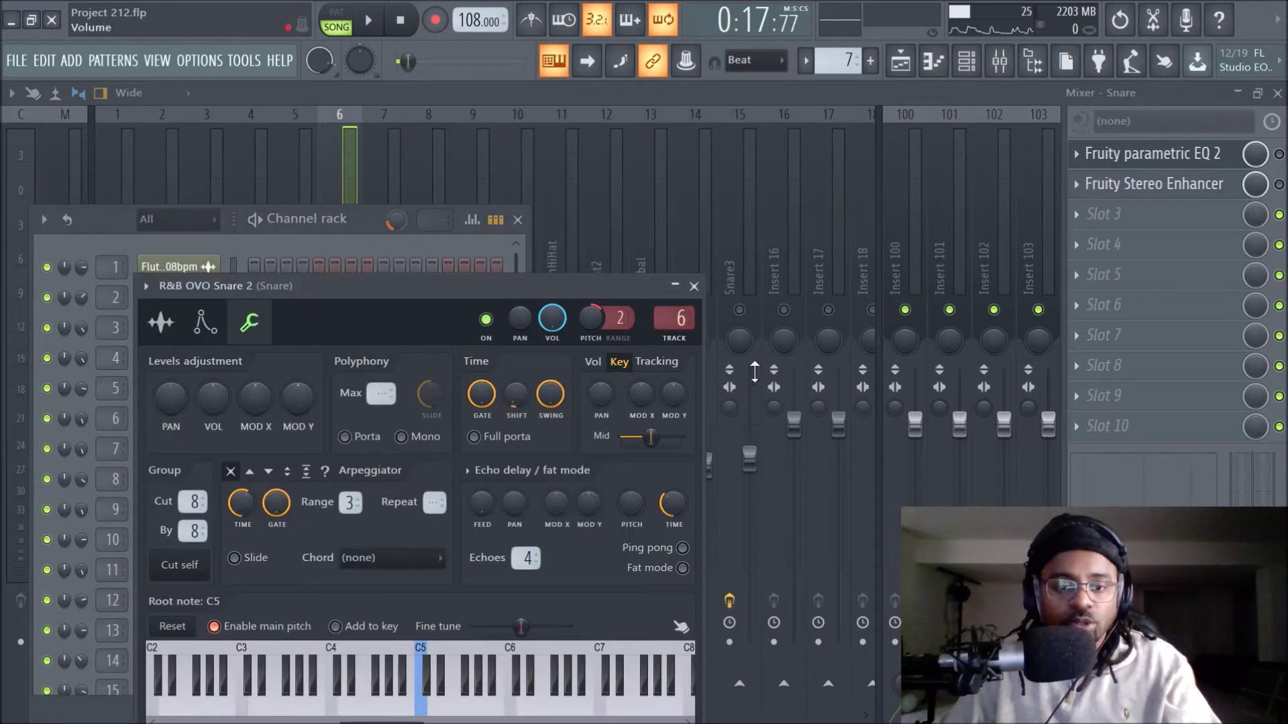
pyautogui.click(694, 286)
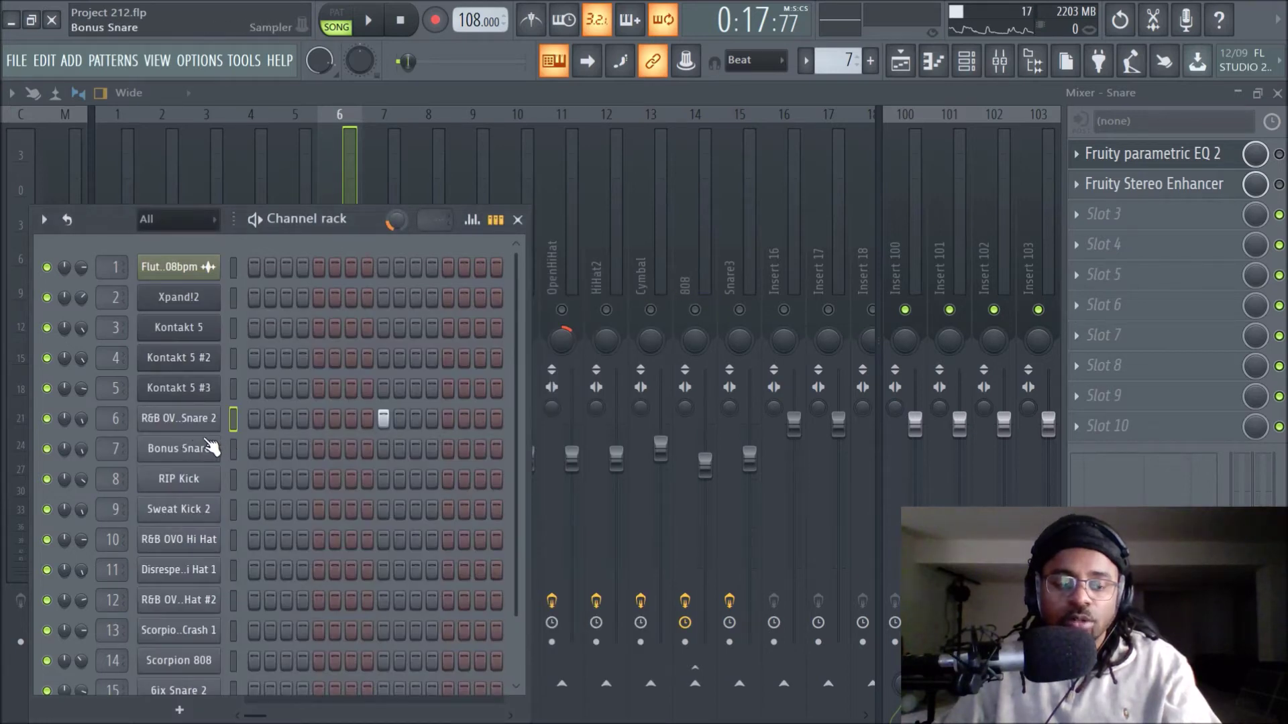
pyautogui.click(331, 175)
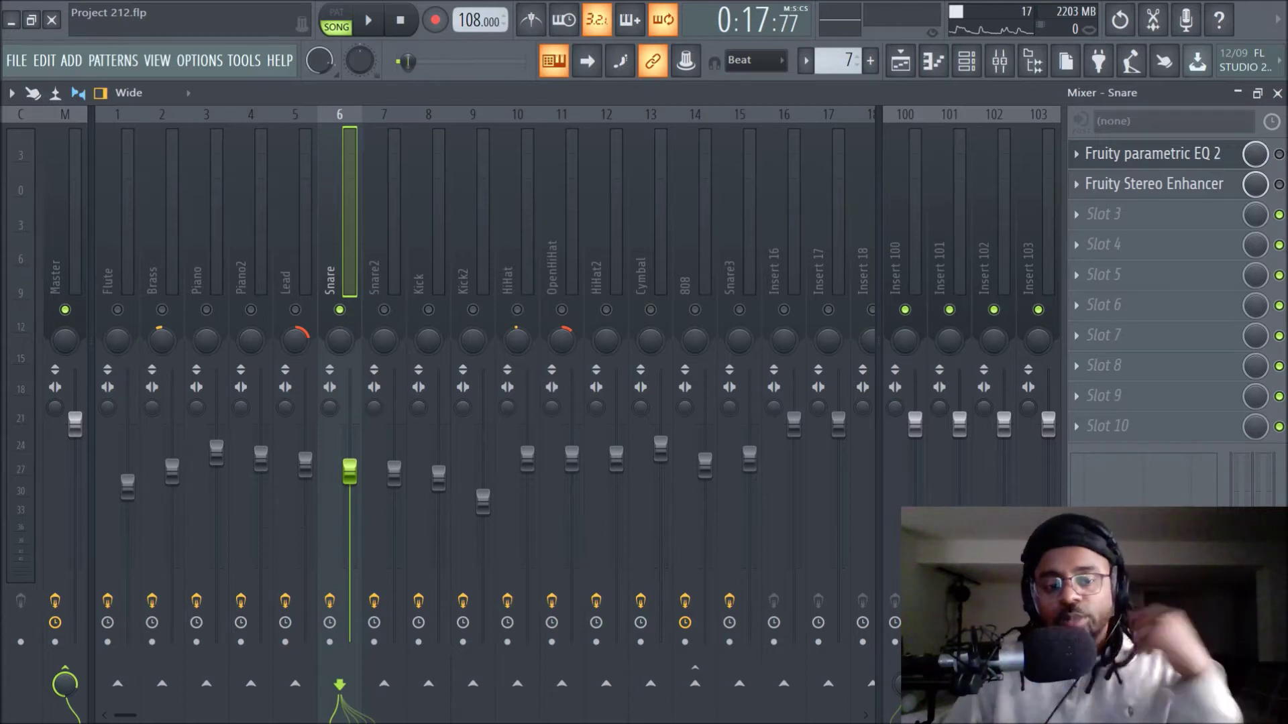
# Re-enable the Snare insert's Fruity parametric EQ 2, audition the soloed snare from bar 9, and re-enable Fruity Stereo Enhancer
pyautogui.click(1279, 155)
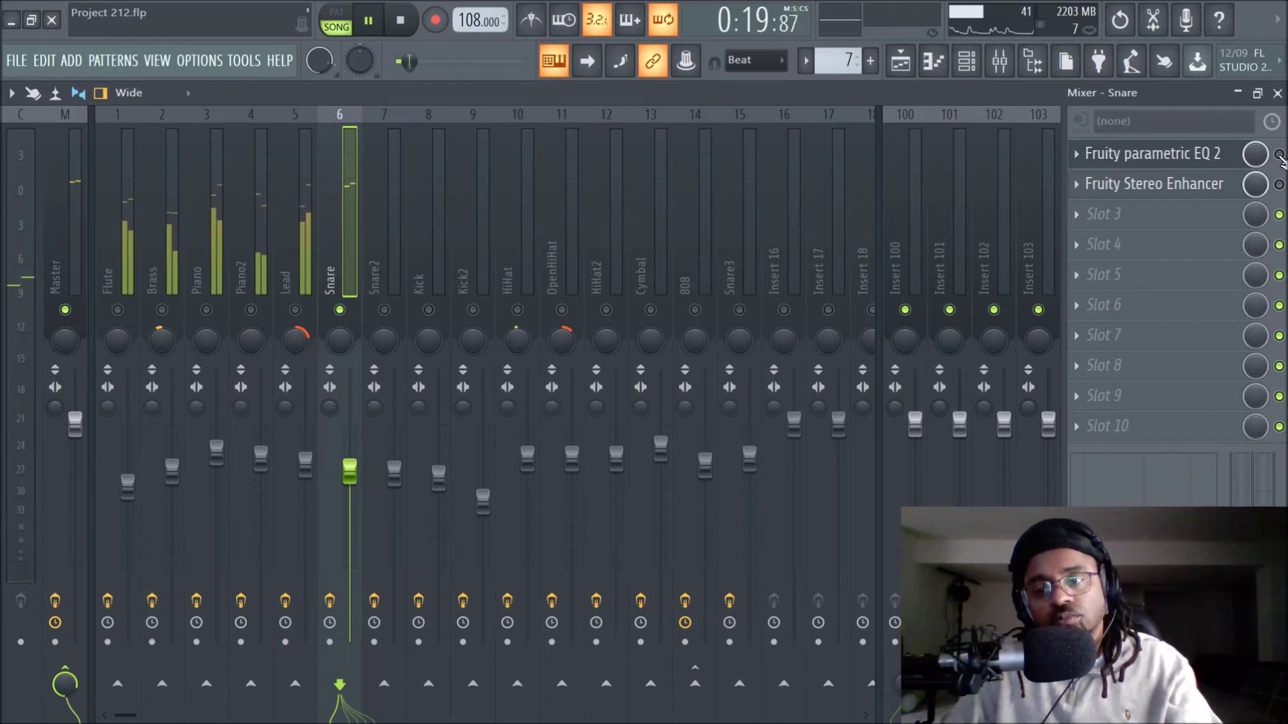
pyautogui.press('space')
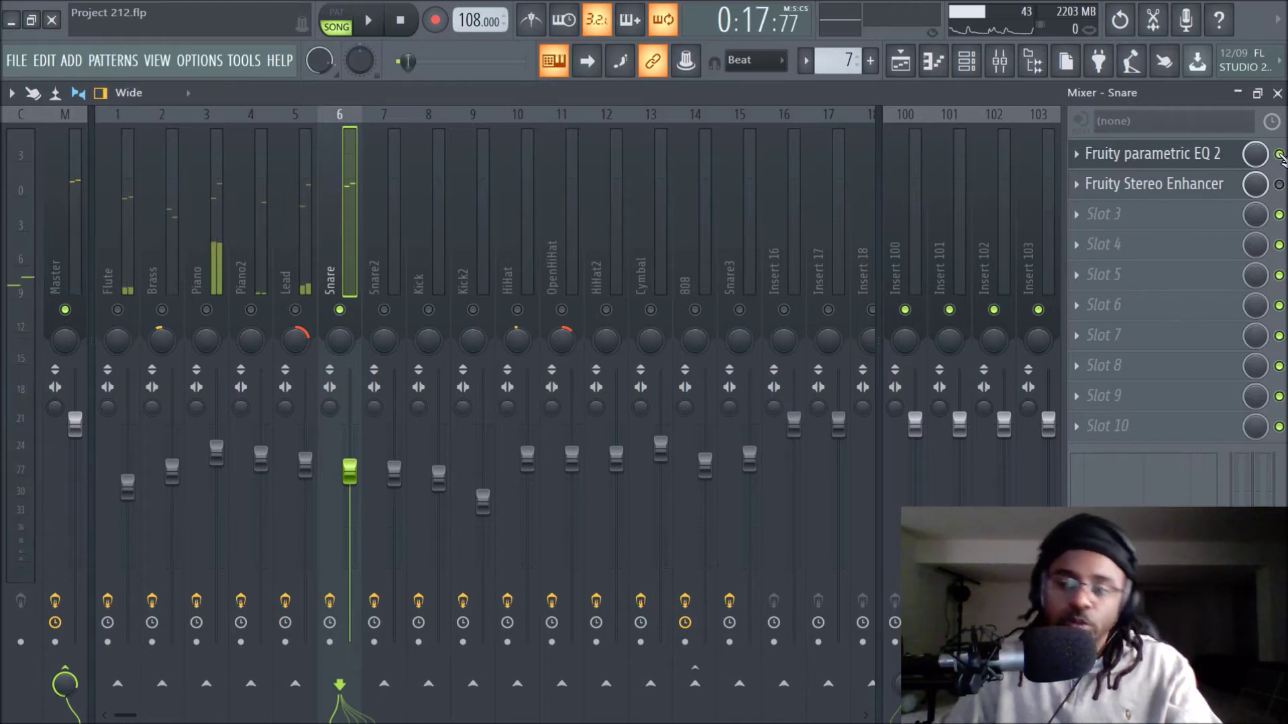
pyautogui.press('space')
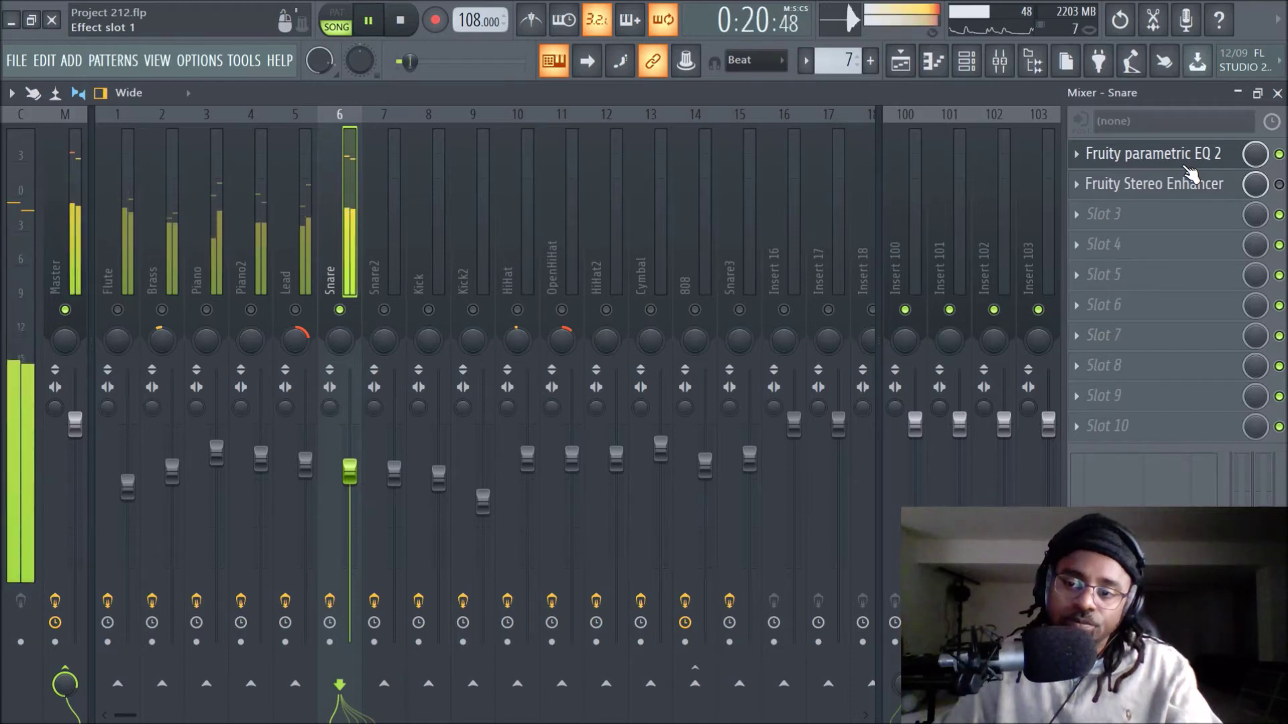
pyautogui.press('space')
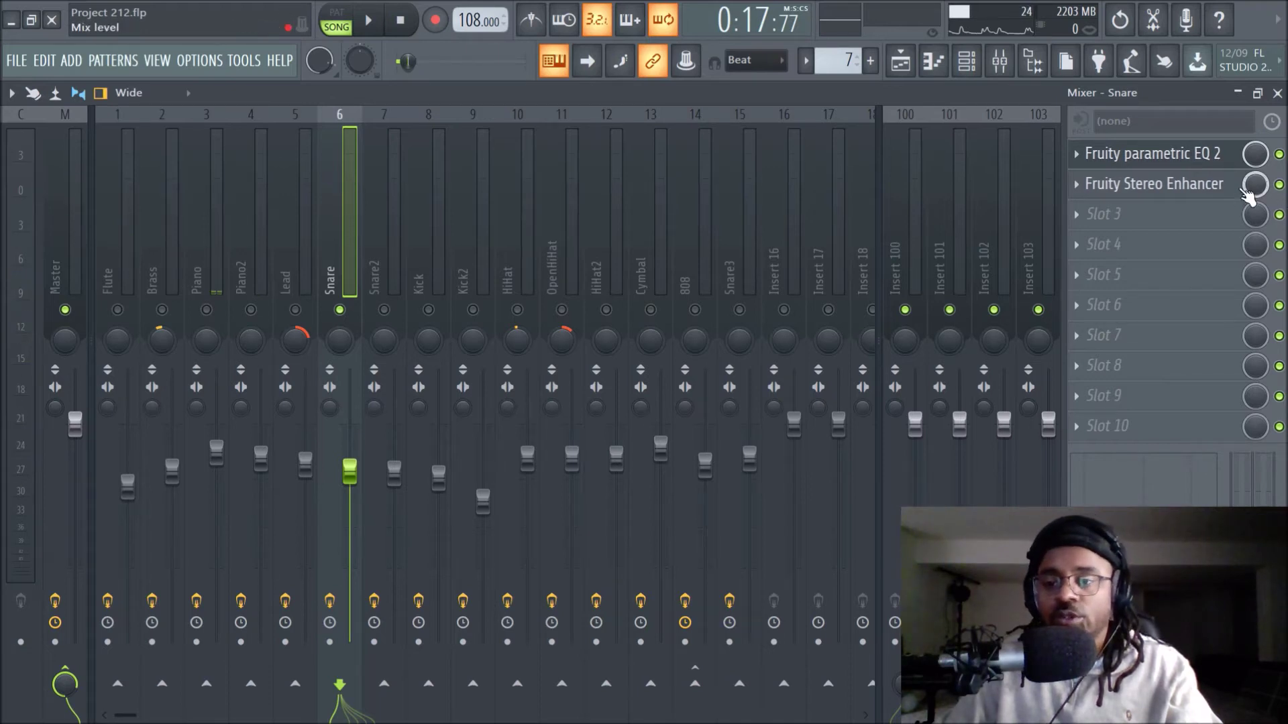
# Inspect the Snare insert's Fruity Stereo Enhancer and play the soloed snare from bar 9, bypassing and re-enabling the effect to compare
pyautogui.click(1180, 187)
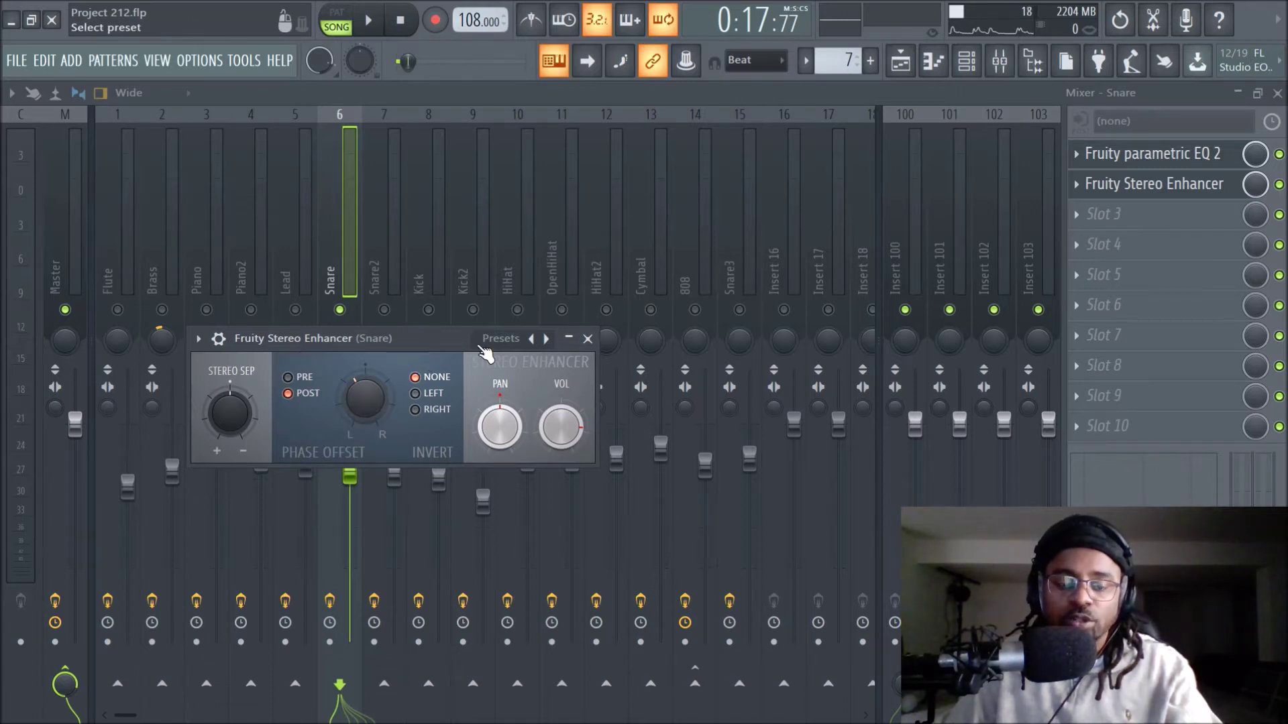
pyautogui.press('space')
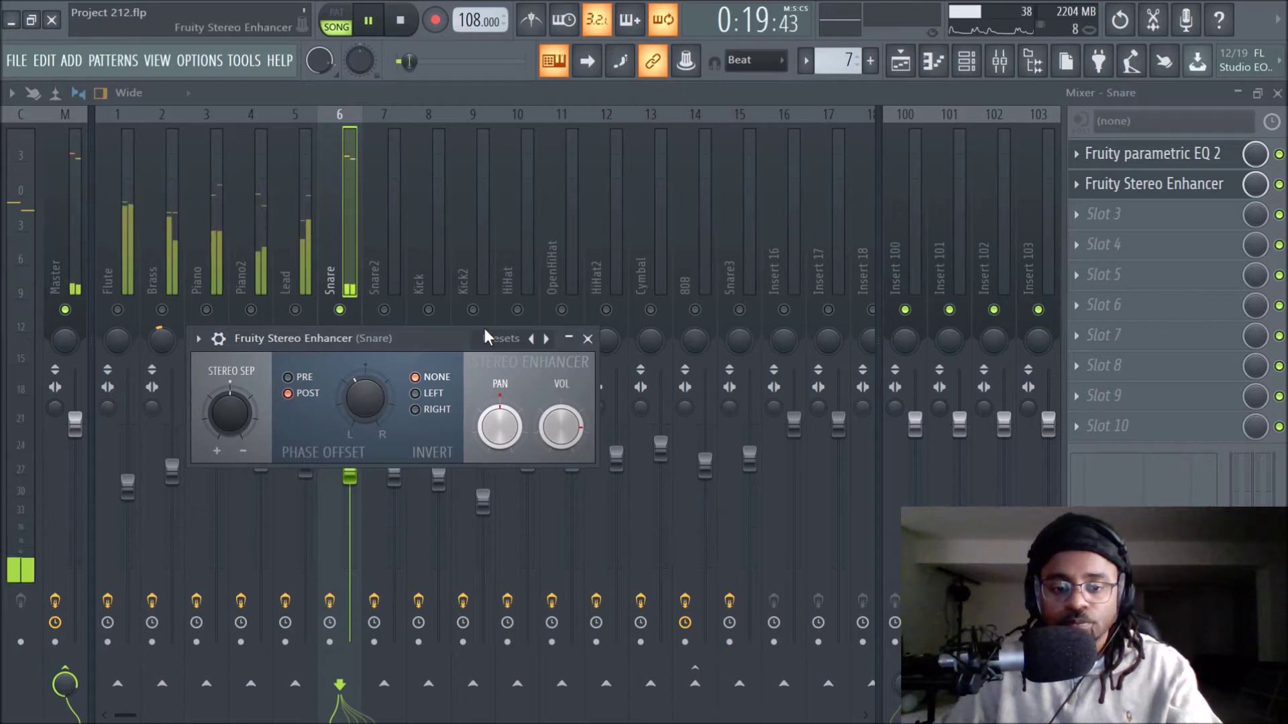
pyautogui.click(587, 338)
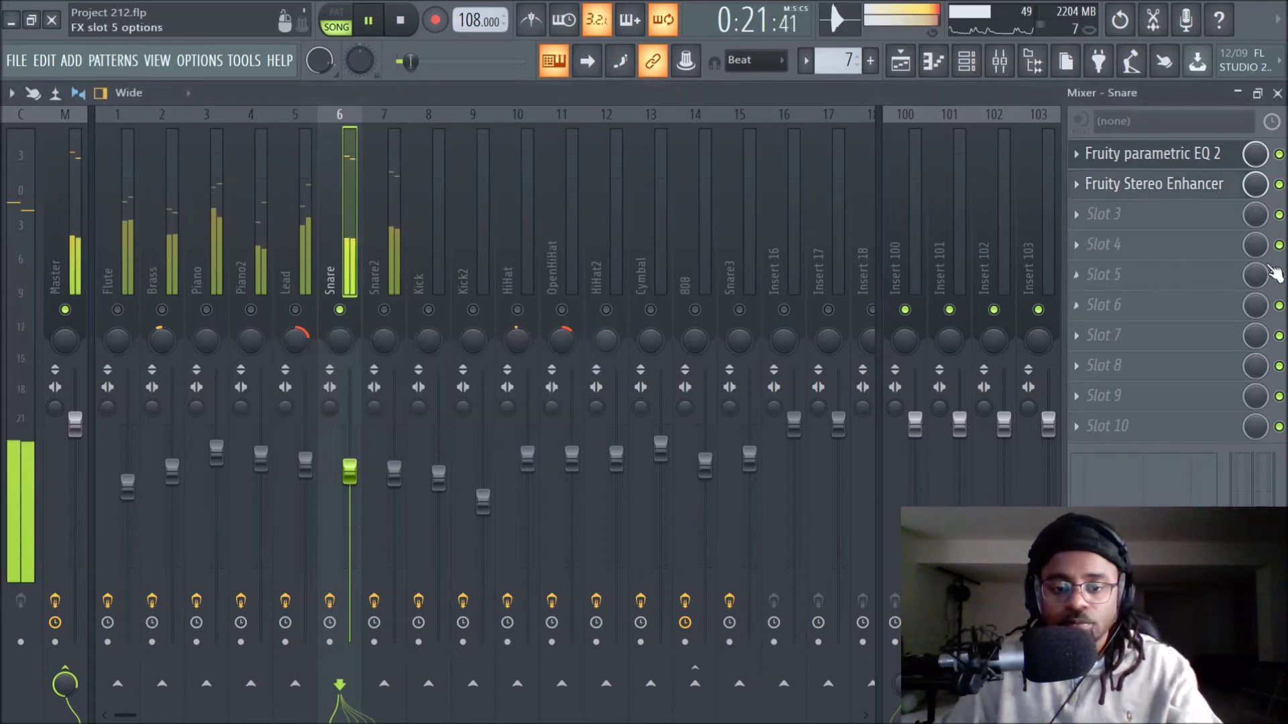
pyautogui.click(1279, 184)
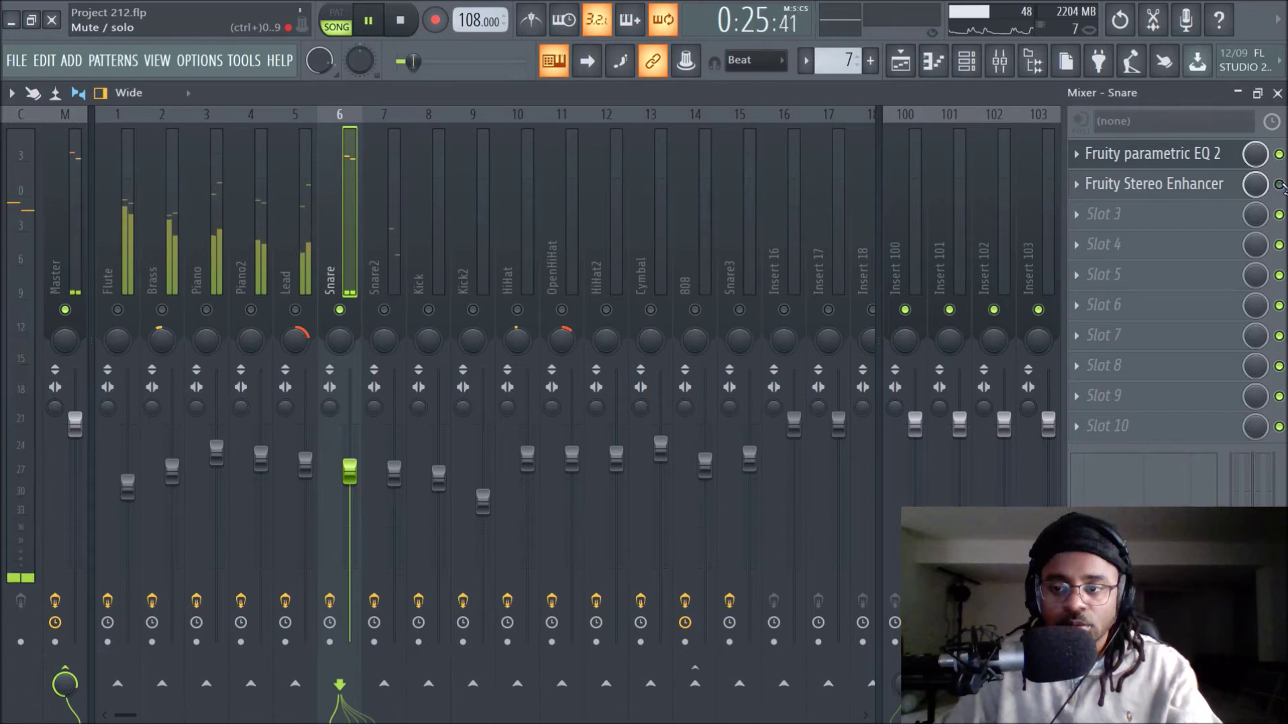
pyautogui.click(1280, 184)
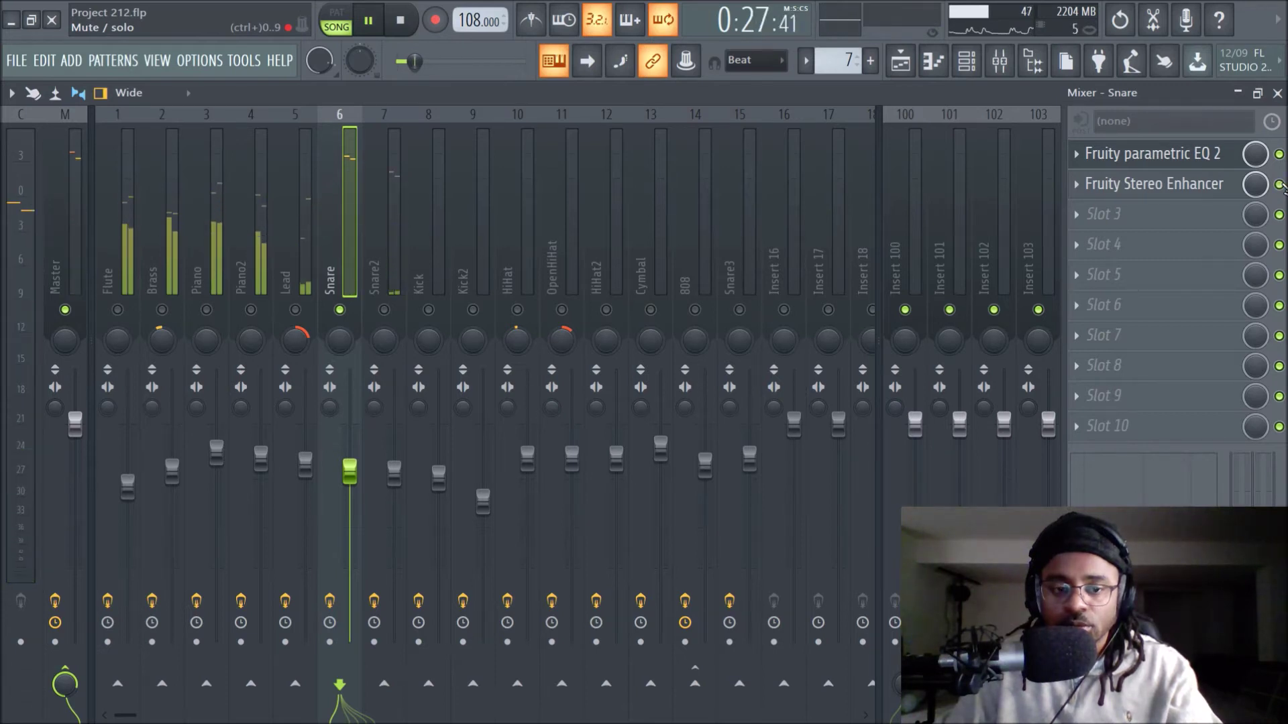
pyautogui.press('space')
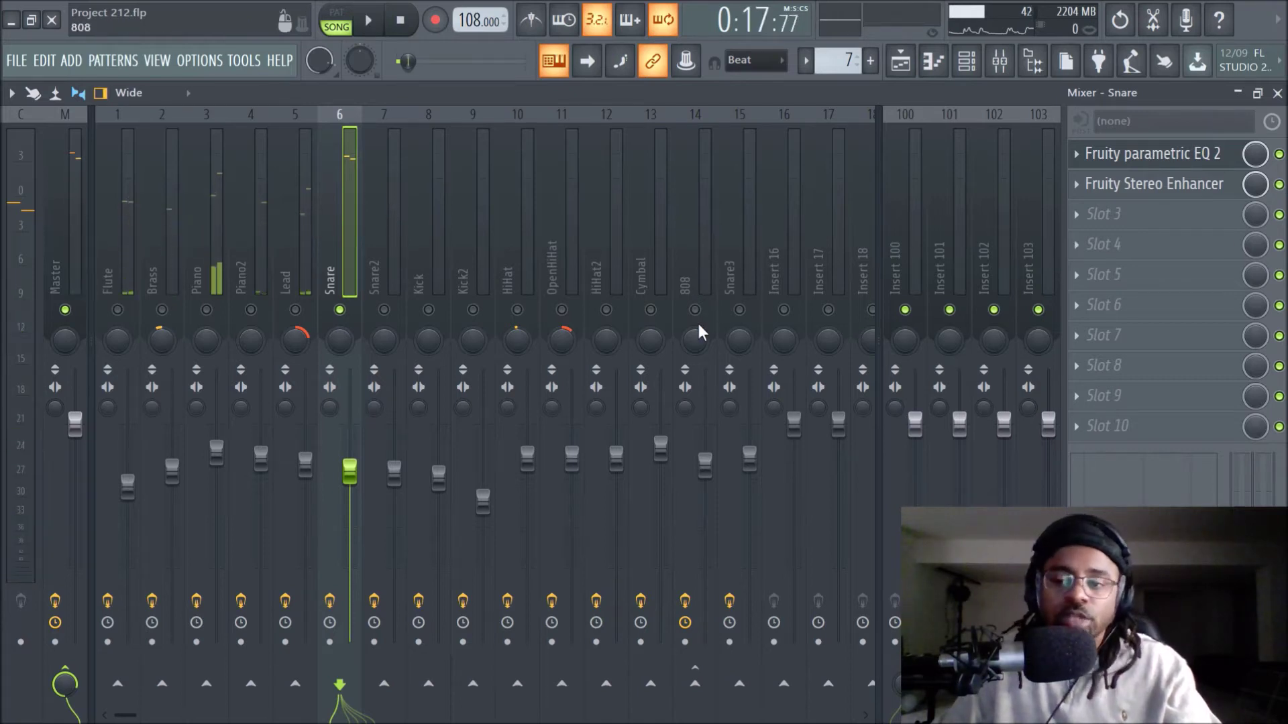
# Unsolo the Snare insert so every mixer track is active, and unmute Track 7 in the playlist
pyautogui.click(394, 309)
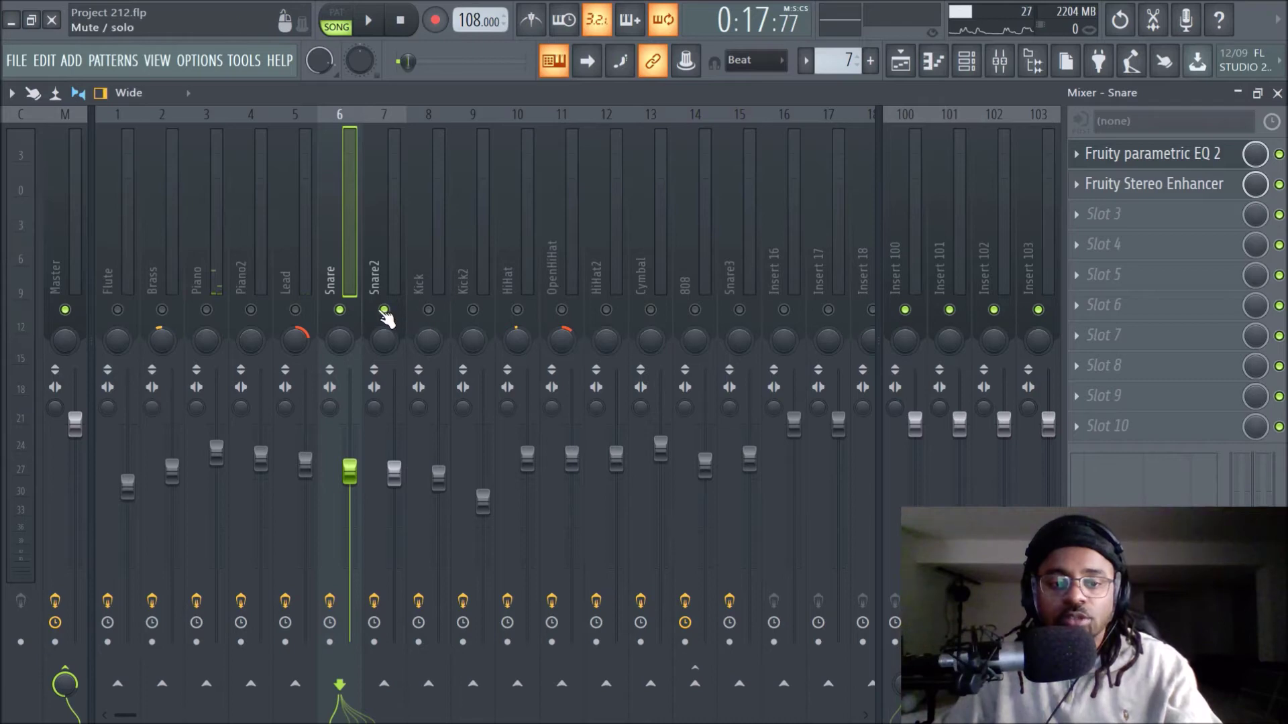
pyautogui.rightClick(383, 309)
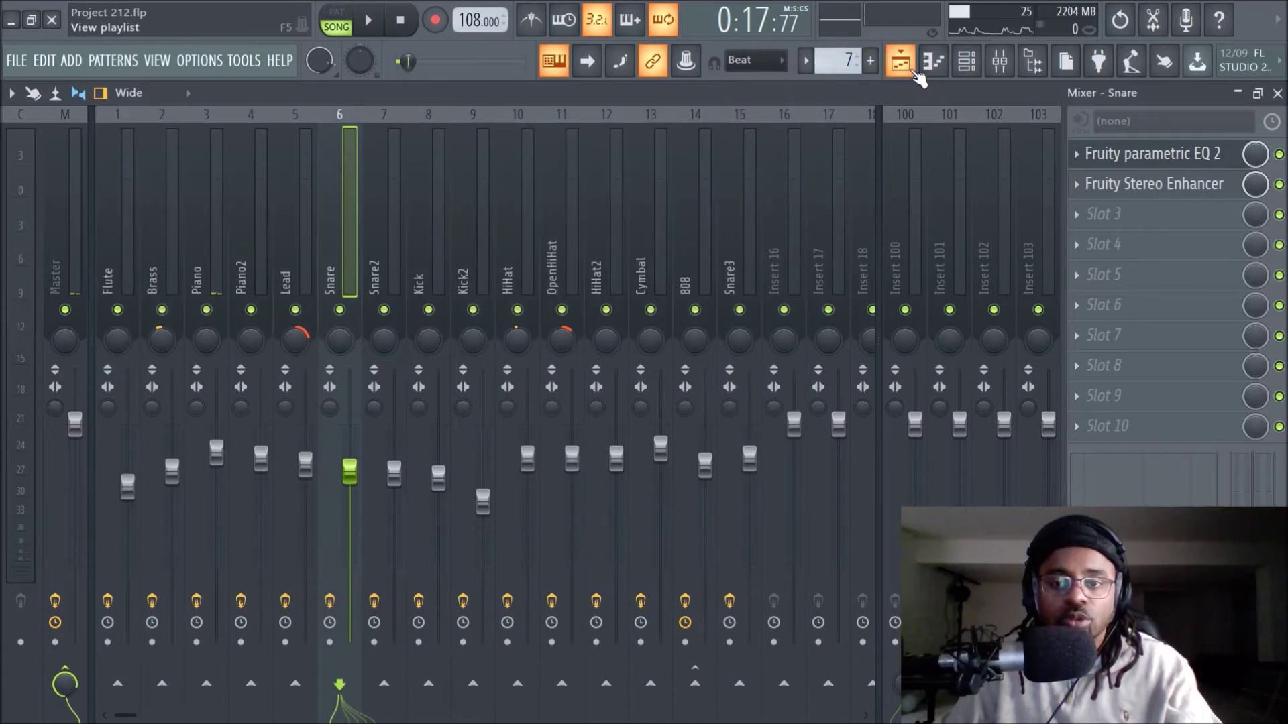
pyautogui.click(913, 70)
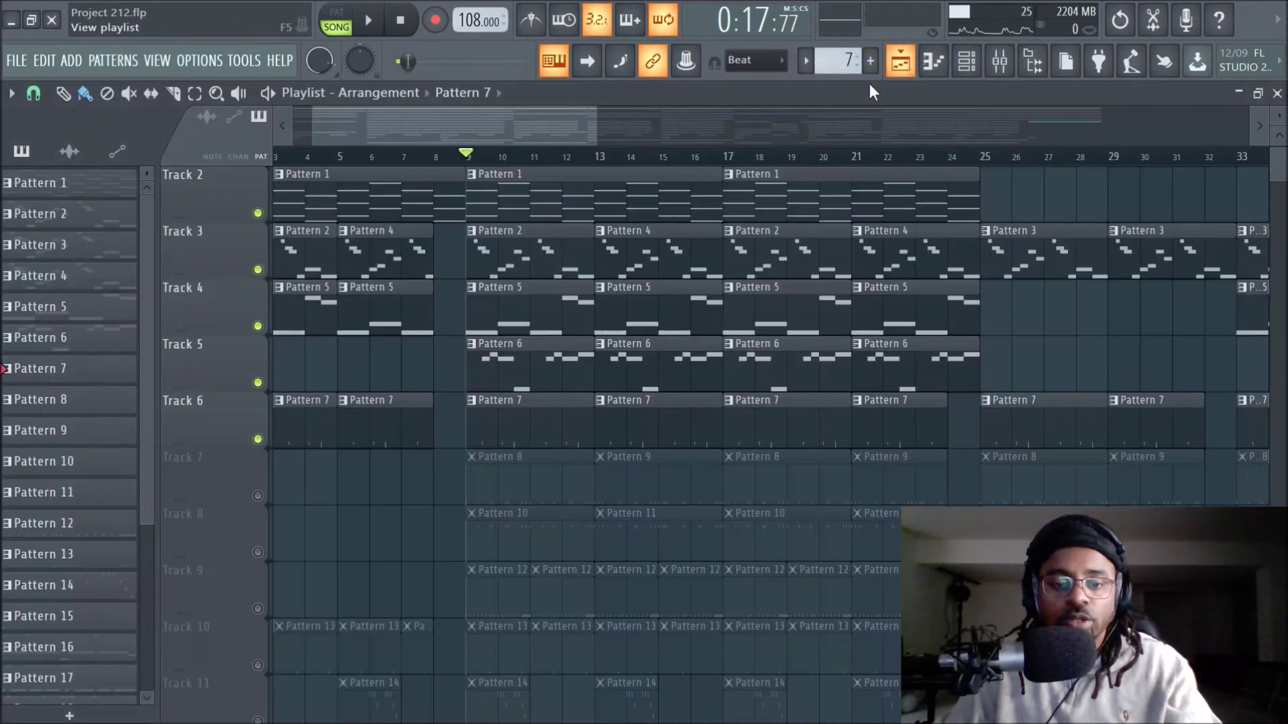
pyautogui.click(257, 496)
# Select the Kick insert in the mixer and play the arrangement from bar 9 with the Track 7 kick included
pyautogui.click(1002, 72)
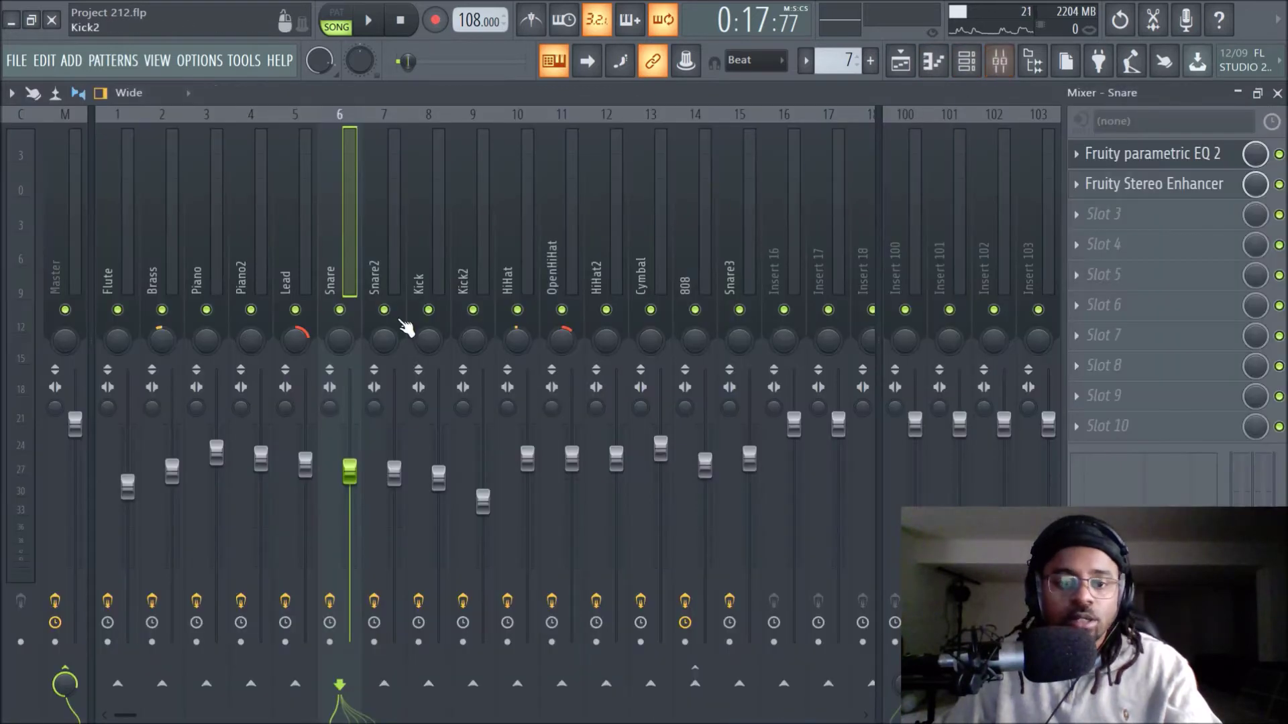
pyautogui.click(420, 212)
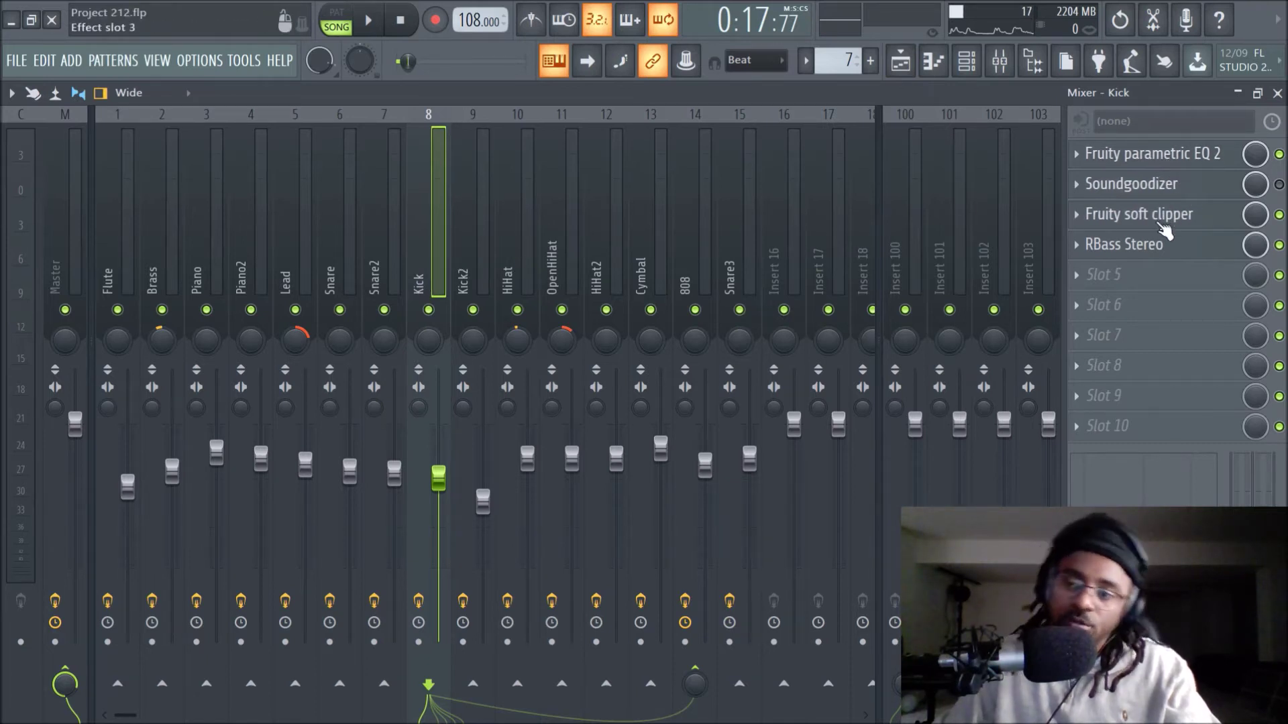
pyautogui.click(899, 67)
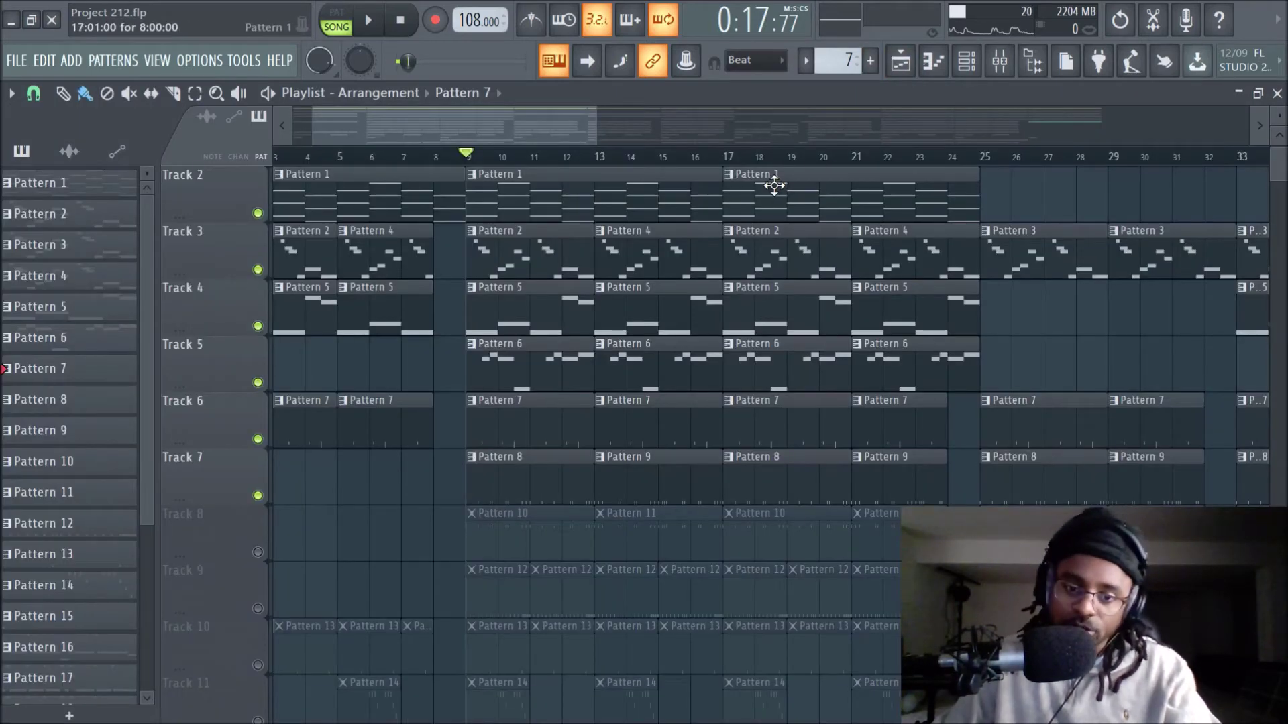
pyautogui.press('space')
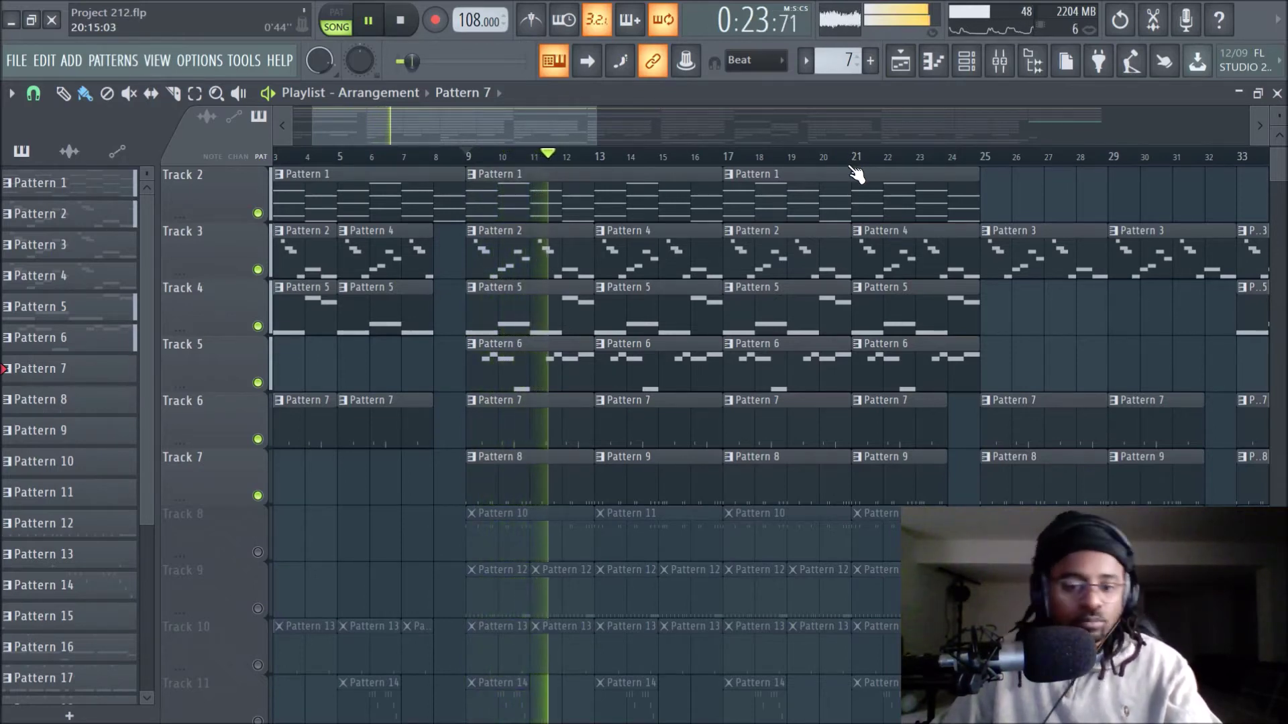
pyautogui.click(999, 62)
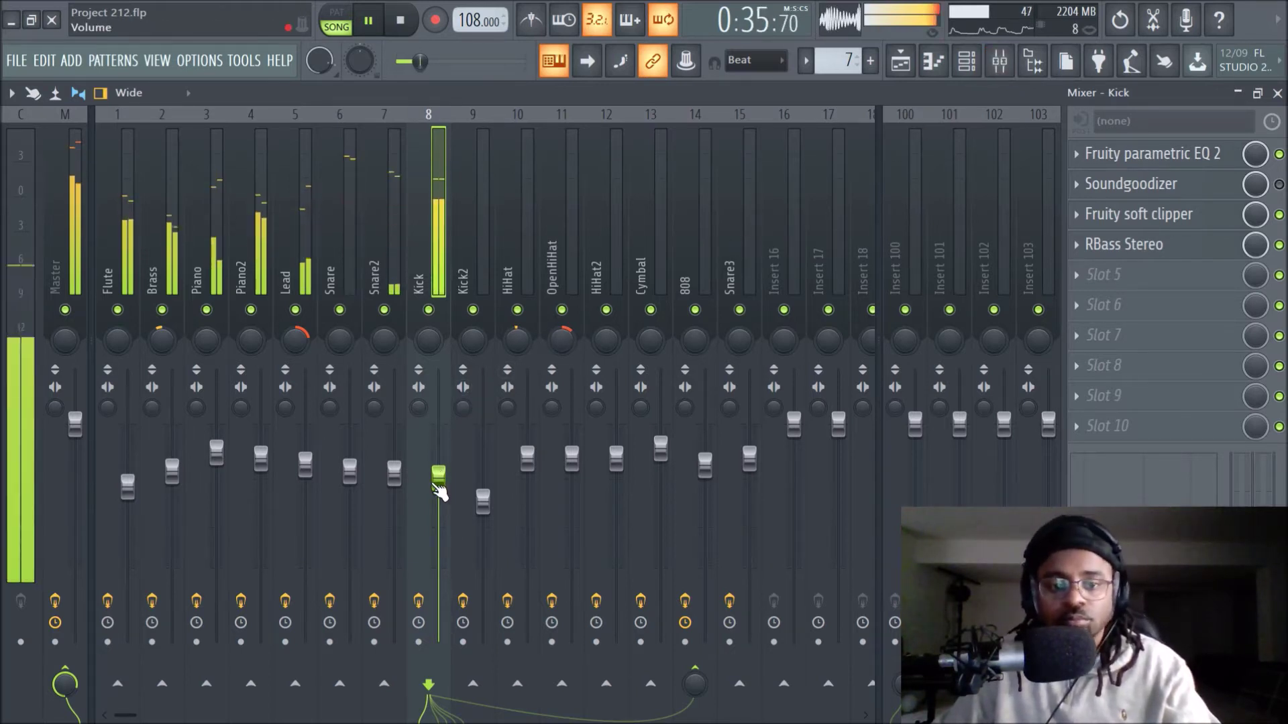
pyautogui.press('space')
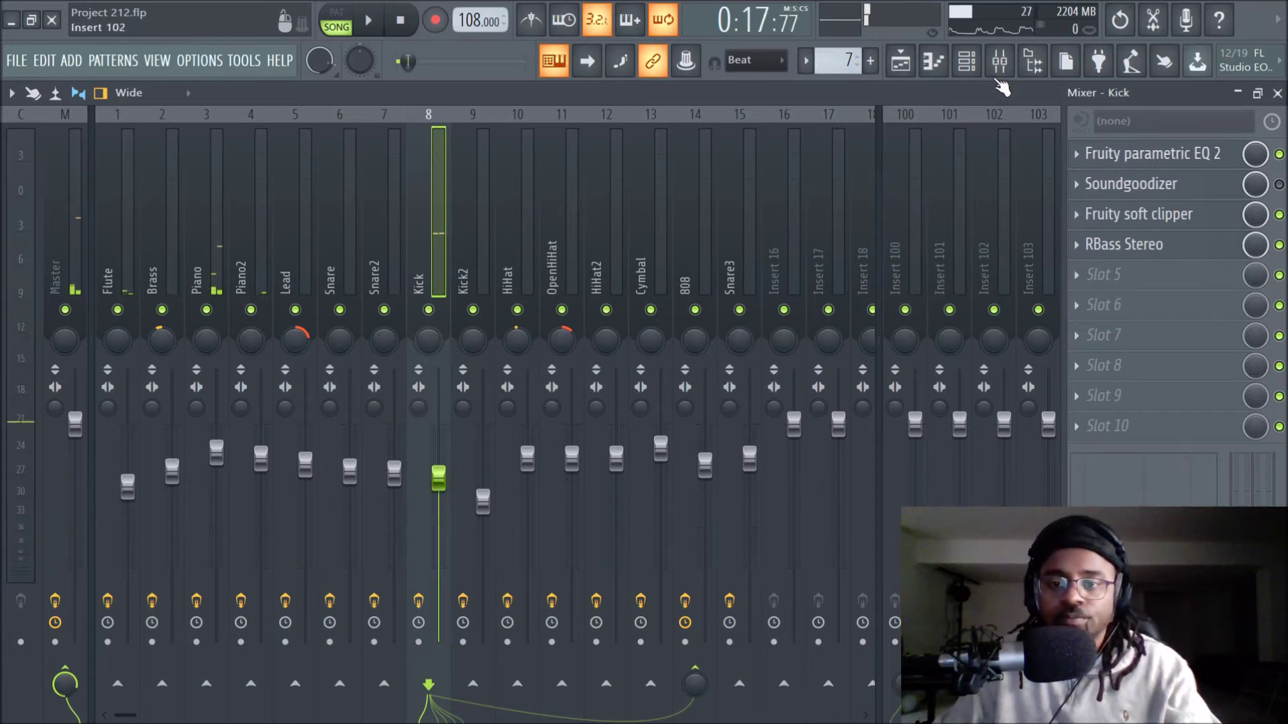
# Audition the RIP Kick channel, check its sample and miscellaneous settings, and return to the Kick insert in the mixer
pyautogui.click(966, 61)
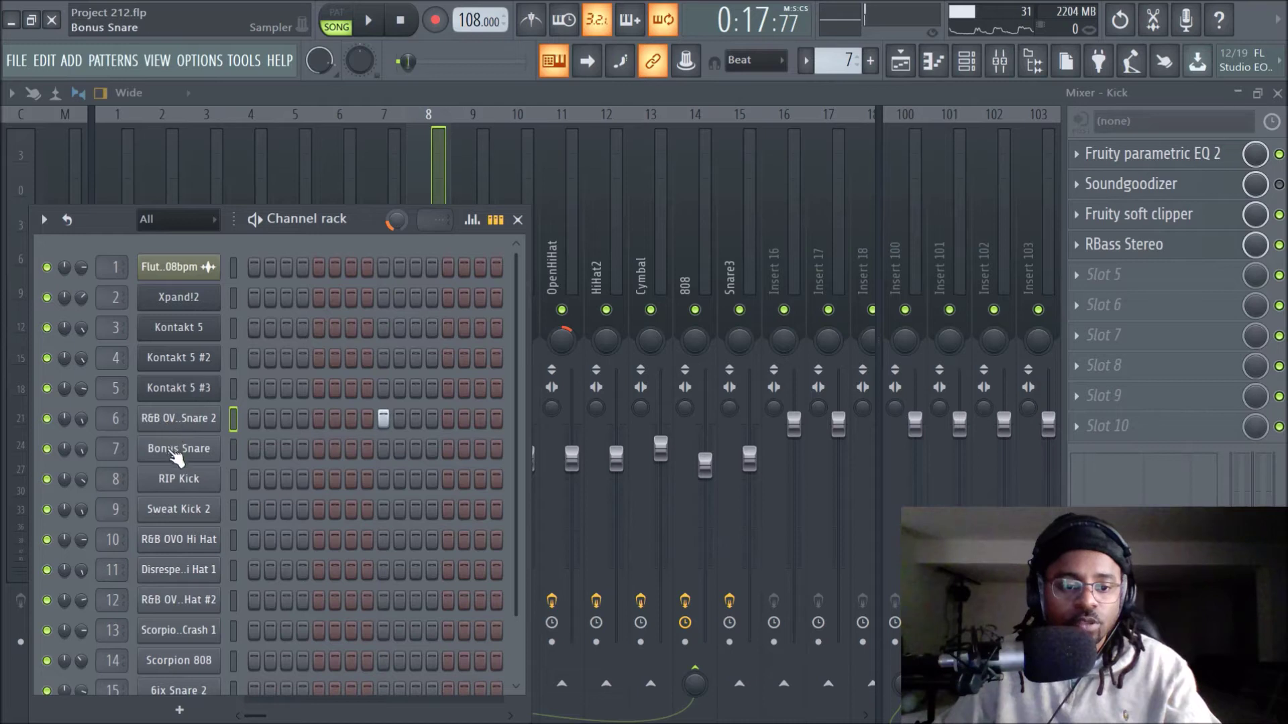
pyautogui.click(178, 479)
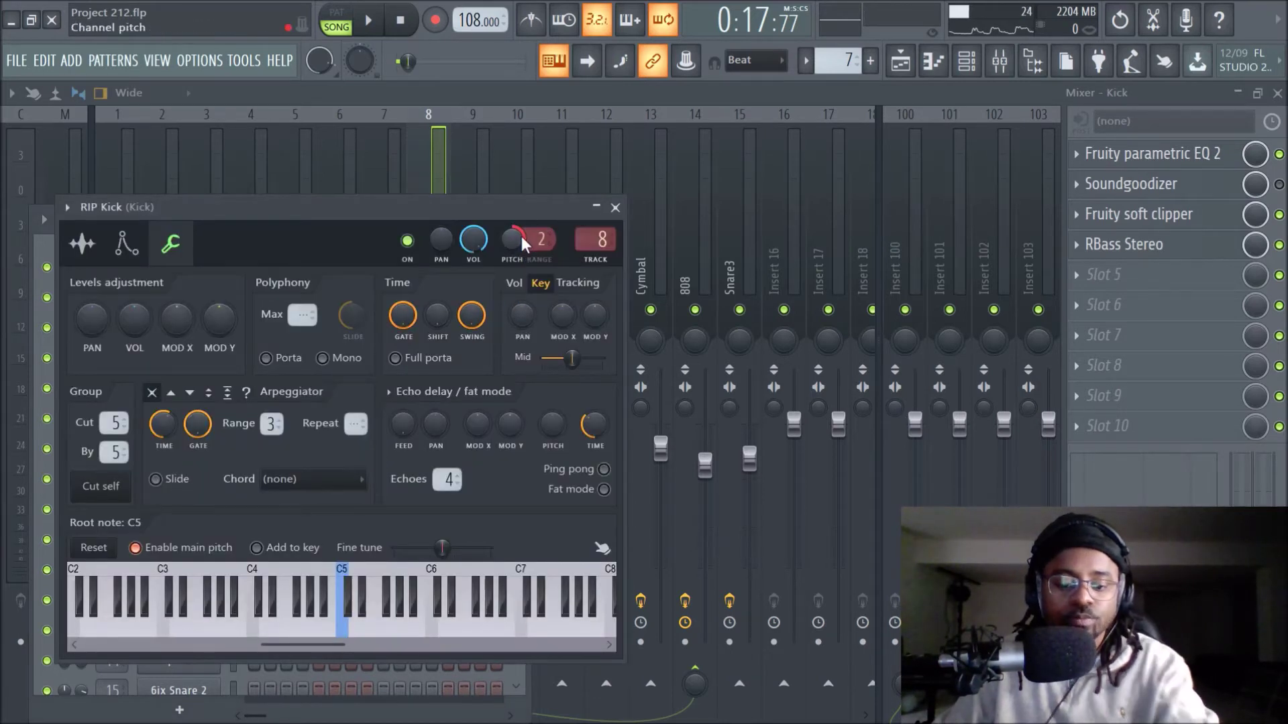
pyautogui.press('q')
pyautogui.press('q')
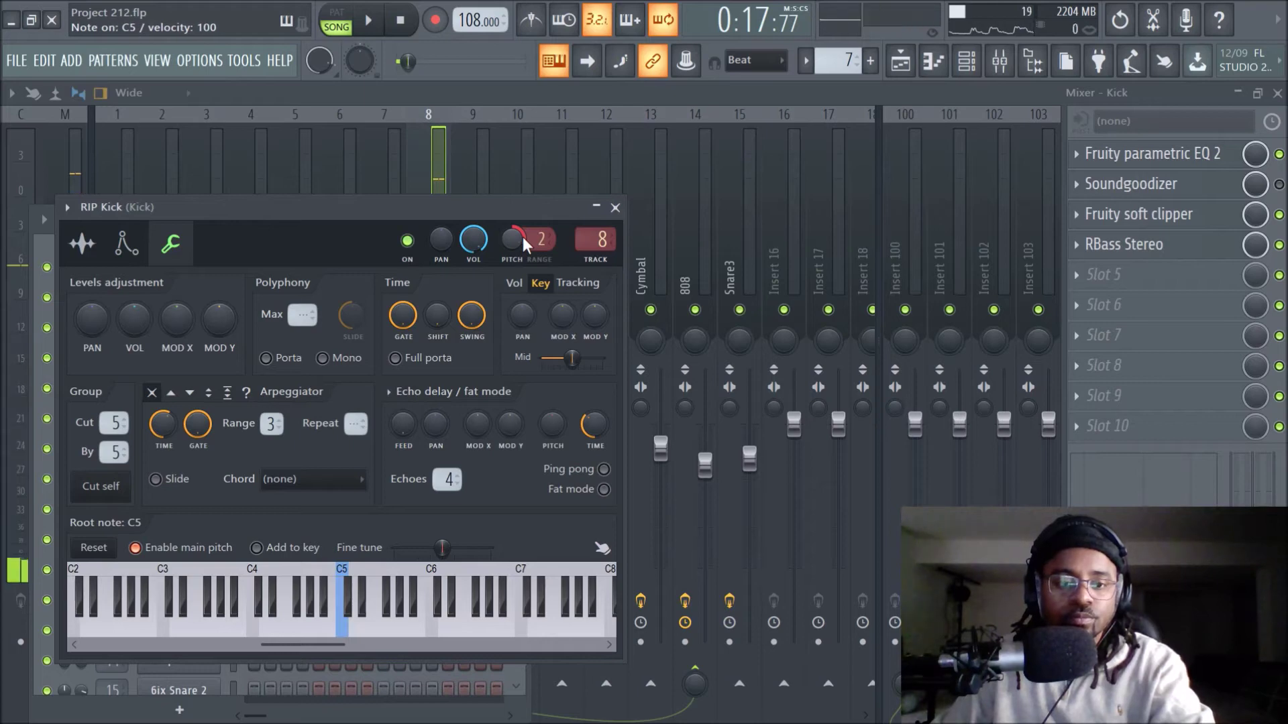
pyautogui.click(105, 256)
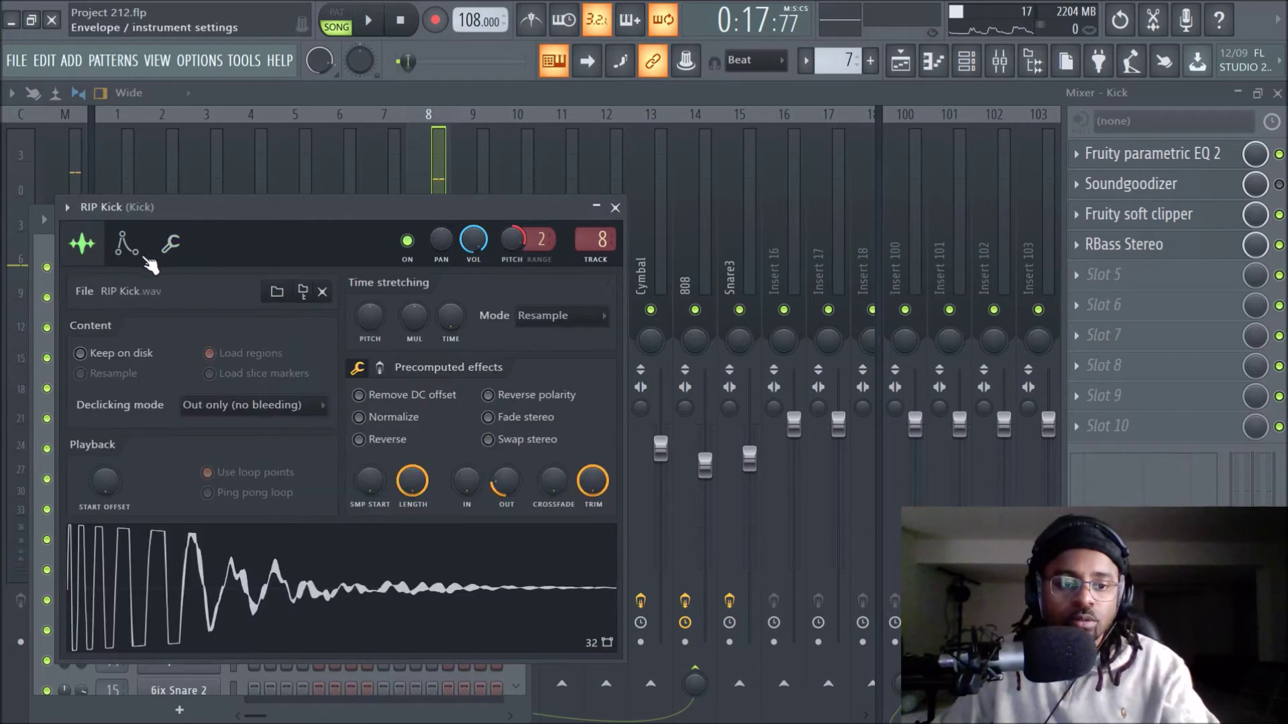
pyautogui.click(170, 243)
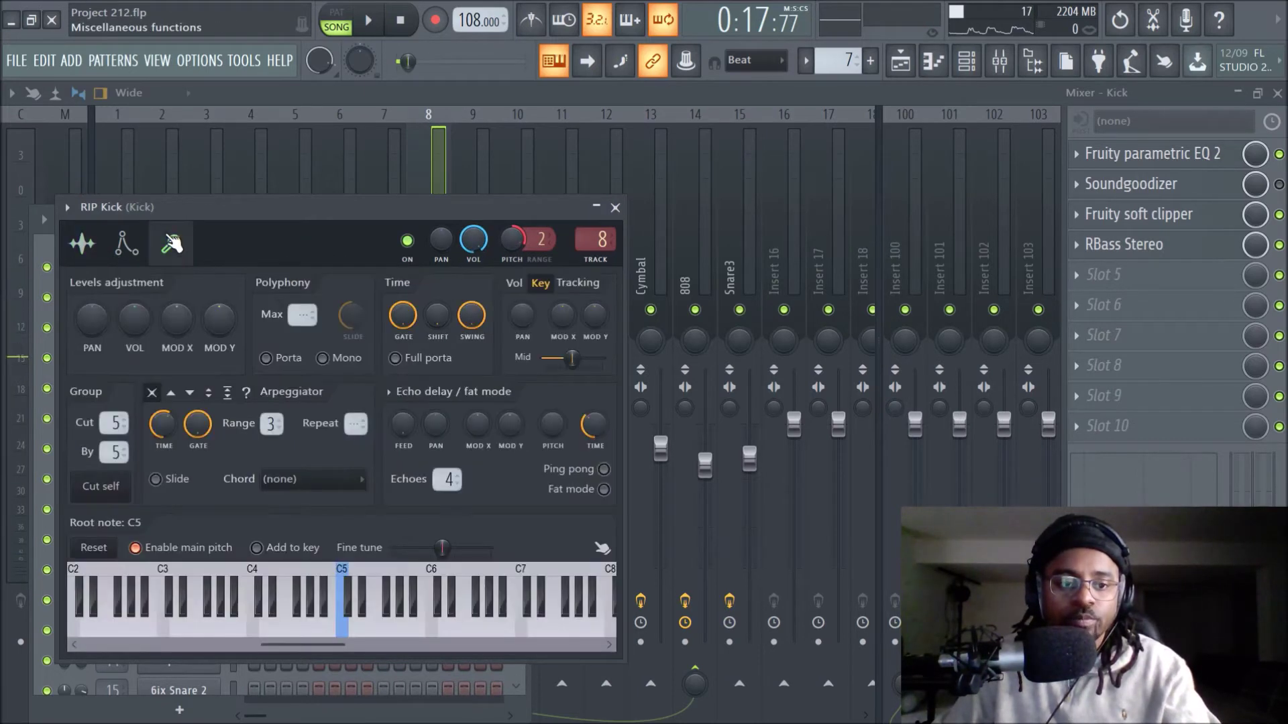
pyautogui.click(615, 207)
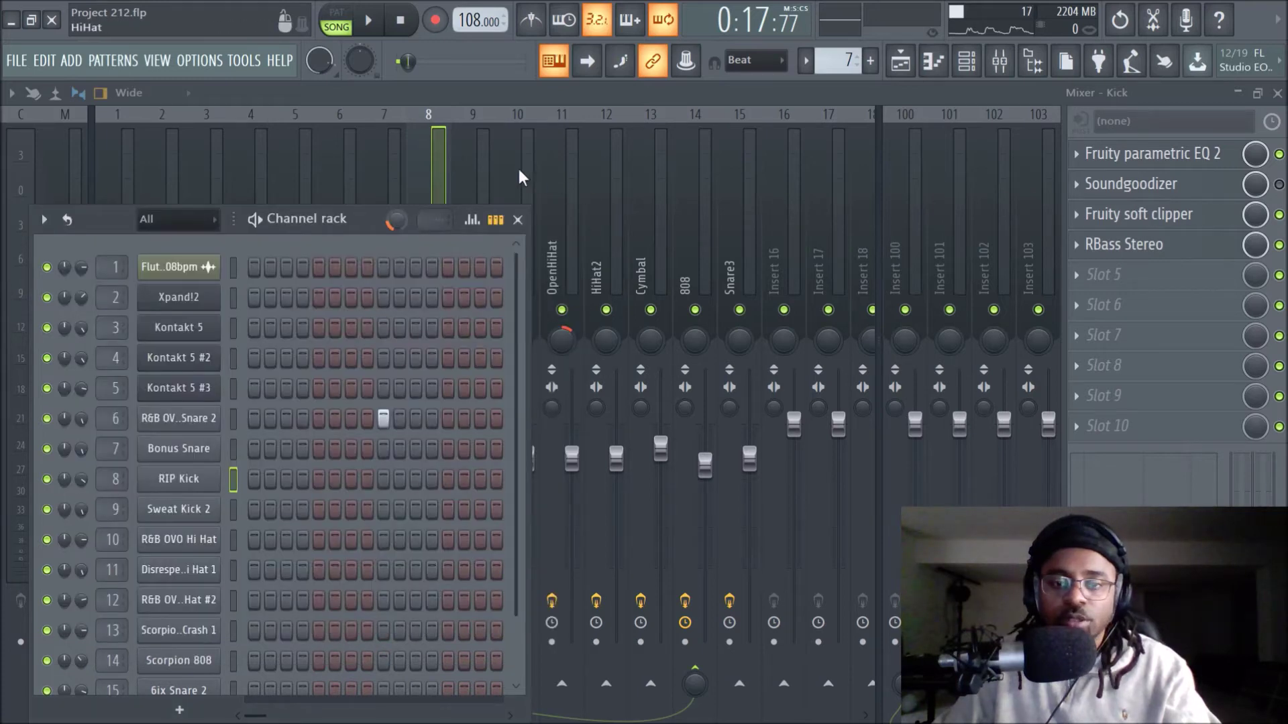
pyautogui.rightClick(425, 167)
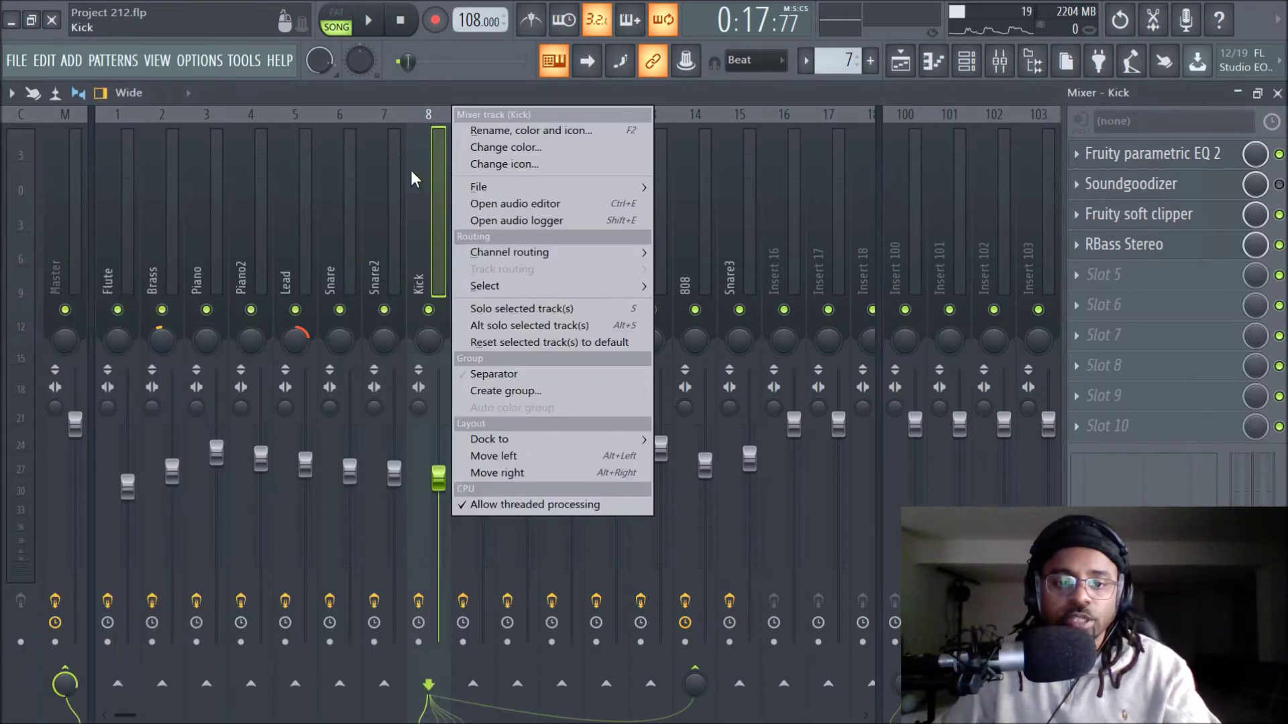
pyautogui.click(432, 191)
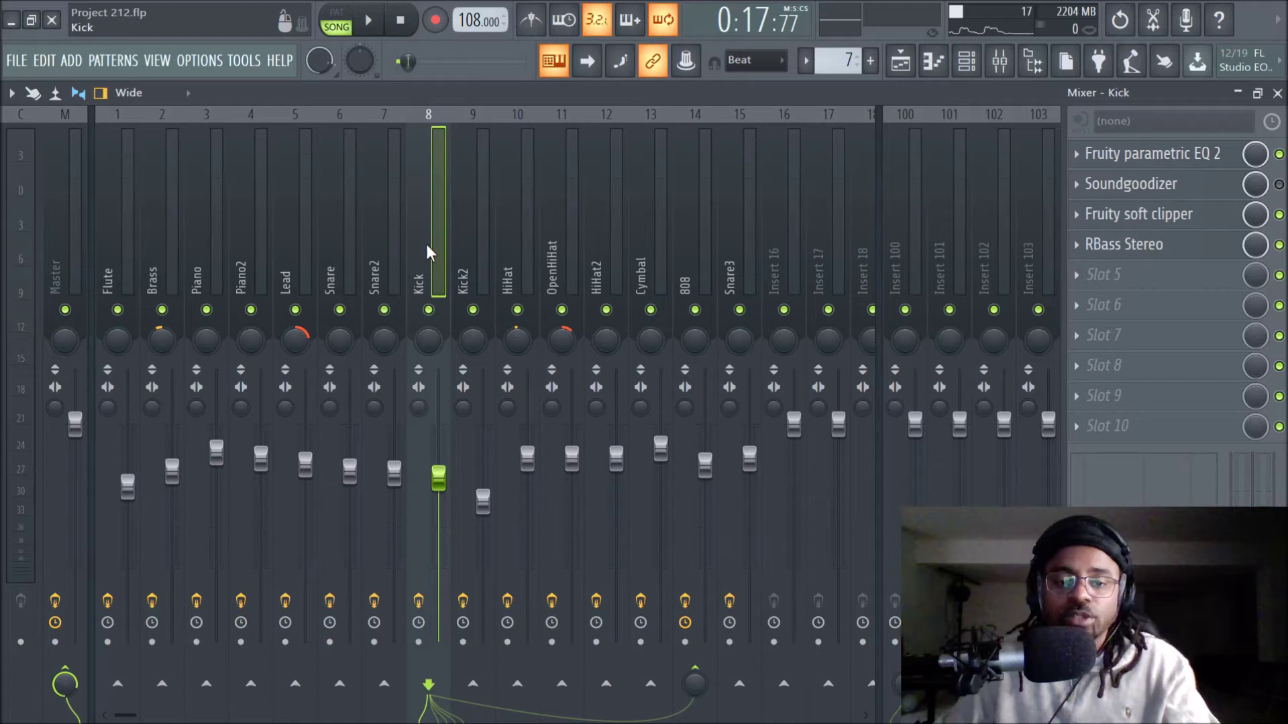
# Inspect Fruity soft clipper on the Kick insert and play from bar 9 with the insert's effects bypassed, then re-enabled
pyautogui.click(1163, 229)
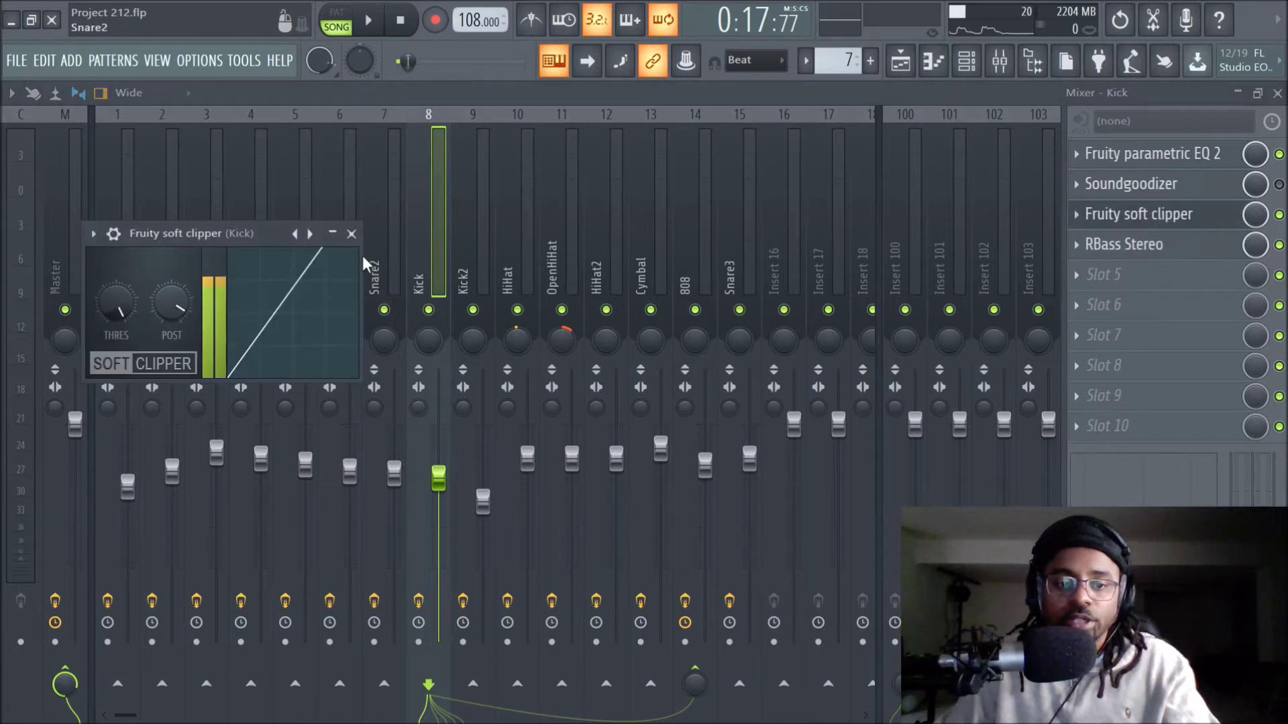
pyautogui.click(353, 234)
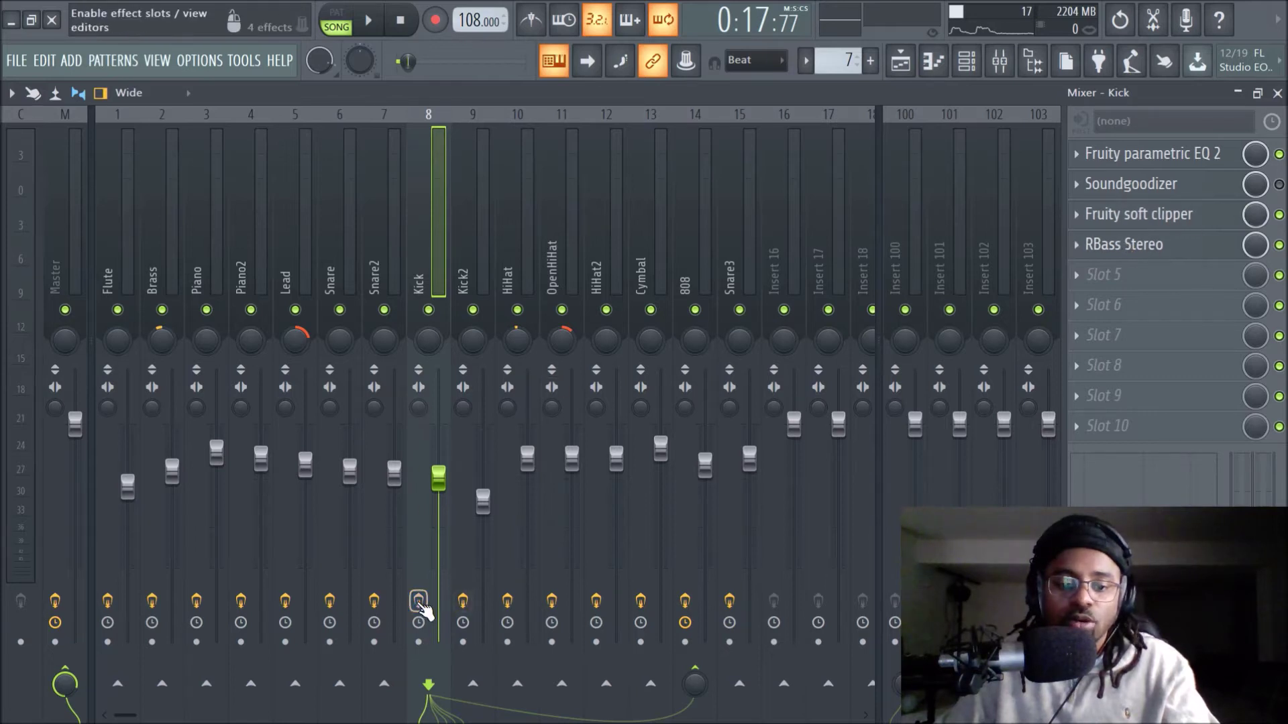
pyautogui.press('space')
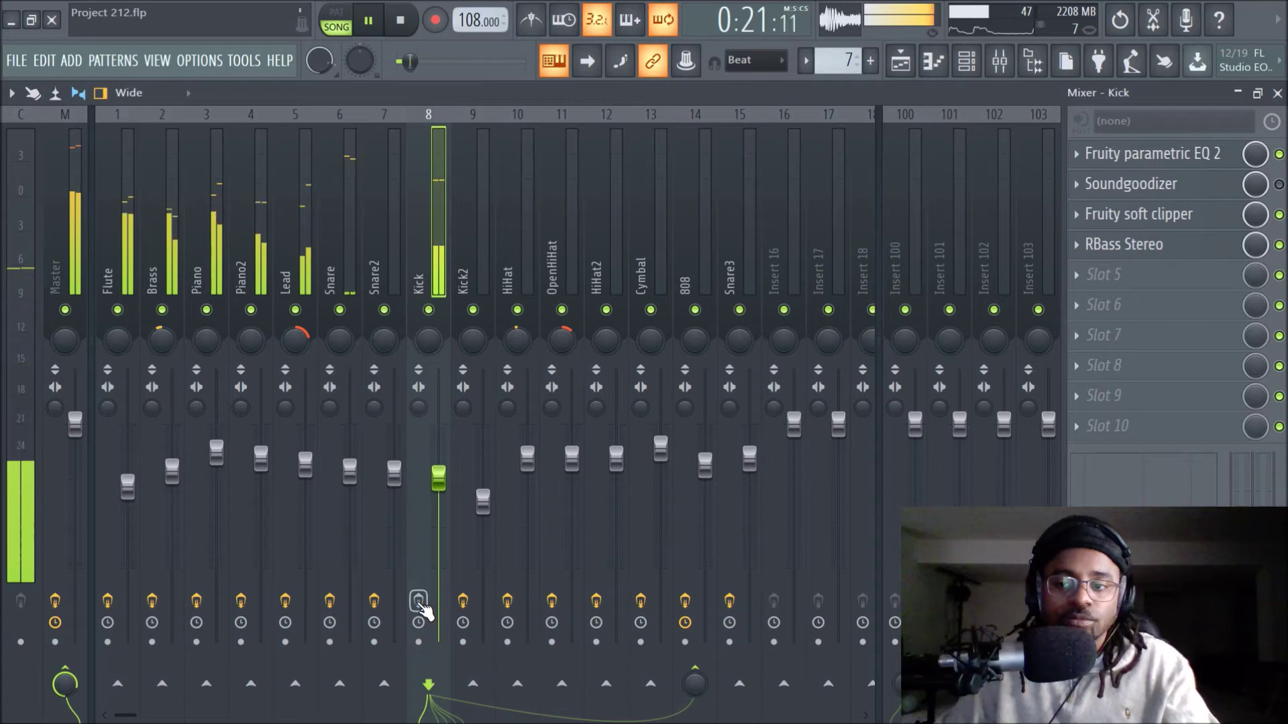
pyautogui.press('space')
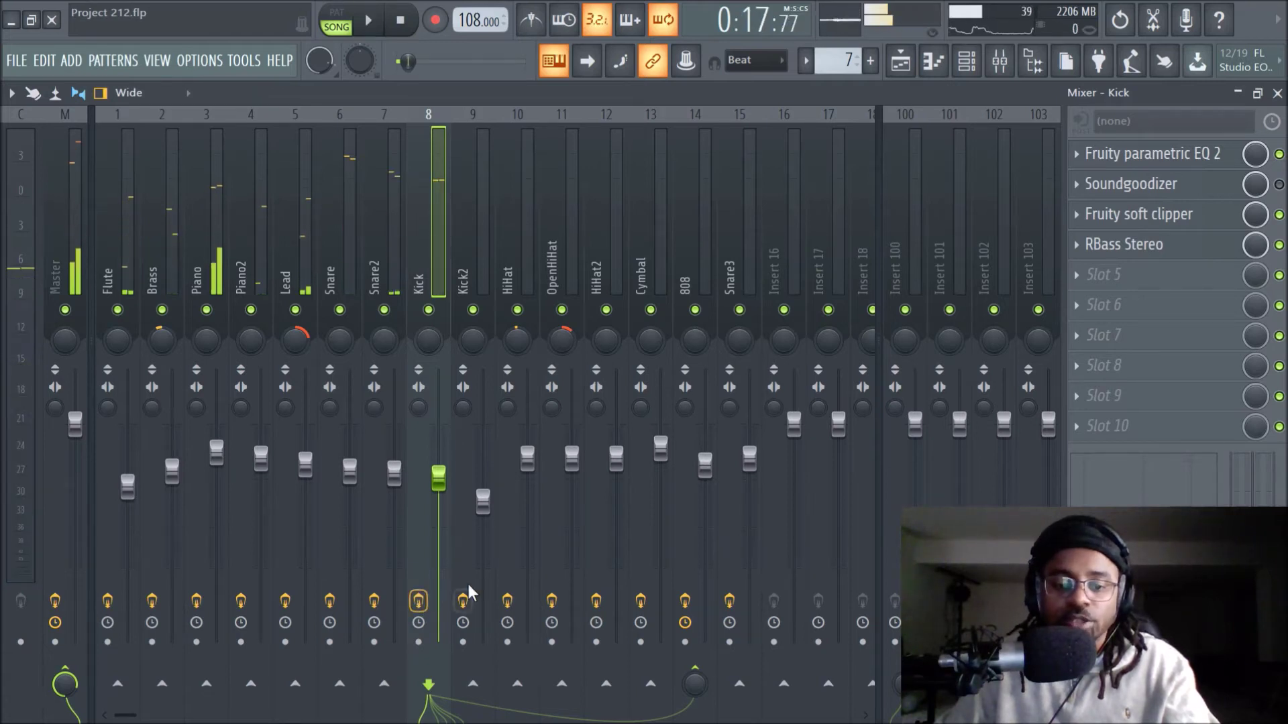
pyautogui.press('space')
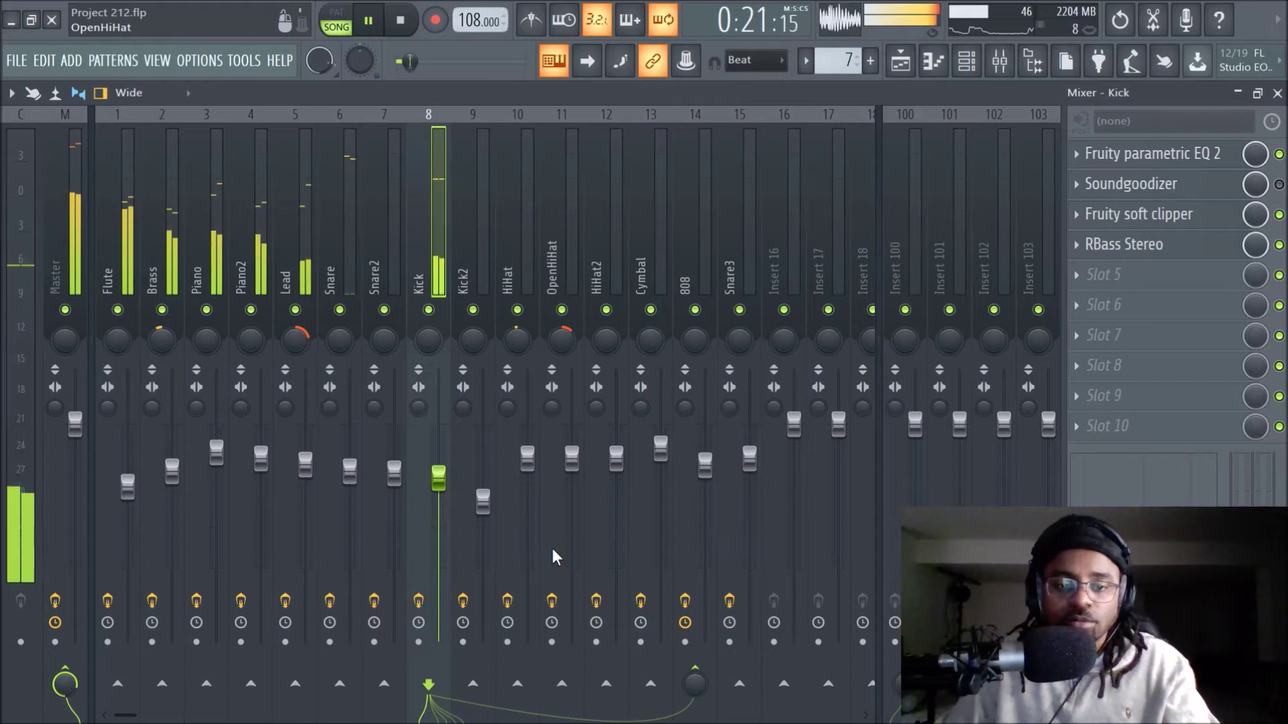
pyautogui.press('space')
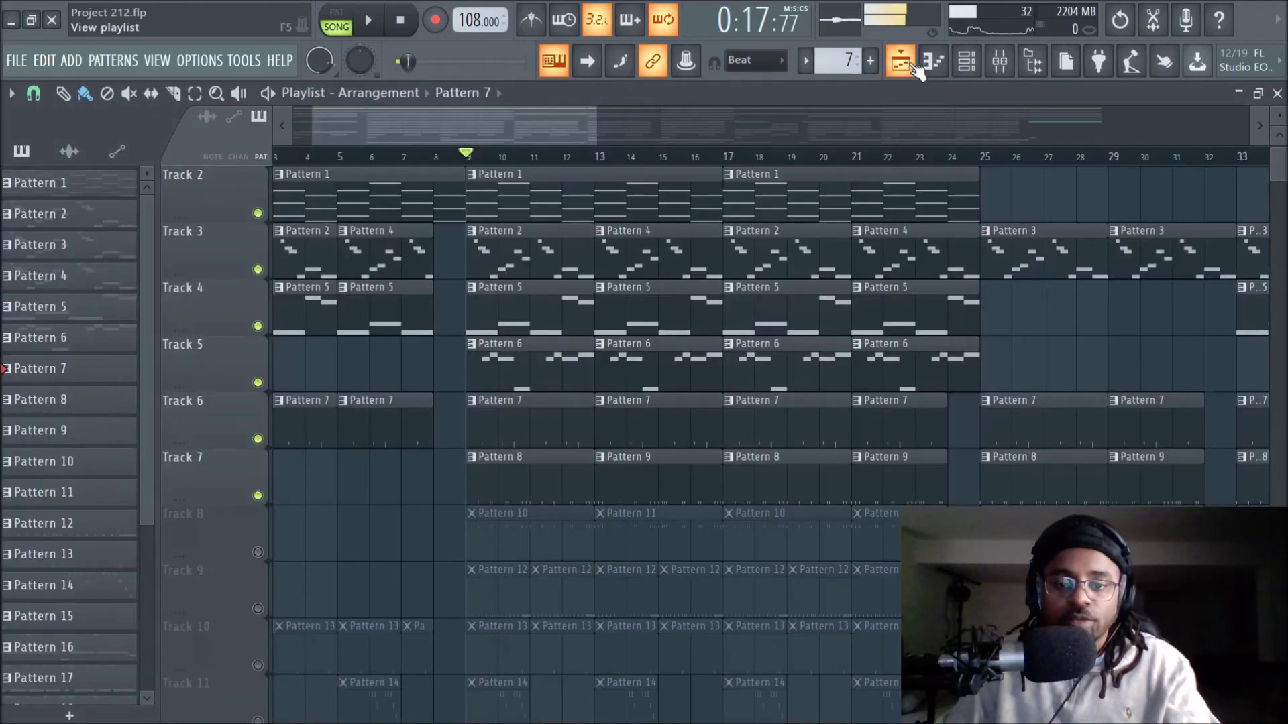
# Open Pattern 8 on Track 7 to view the RIP Kick notes in the piano roll, and return to the playlist
pyautogui.click(900, 62)
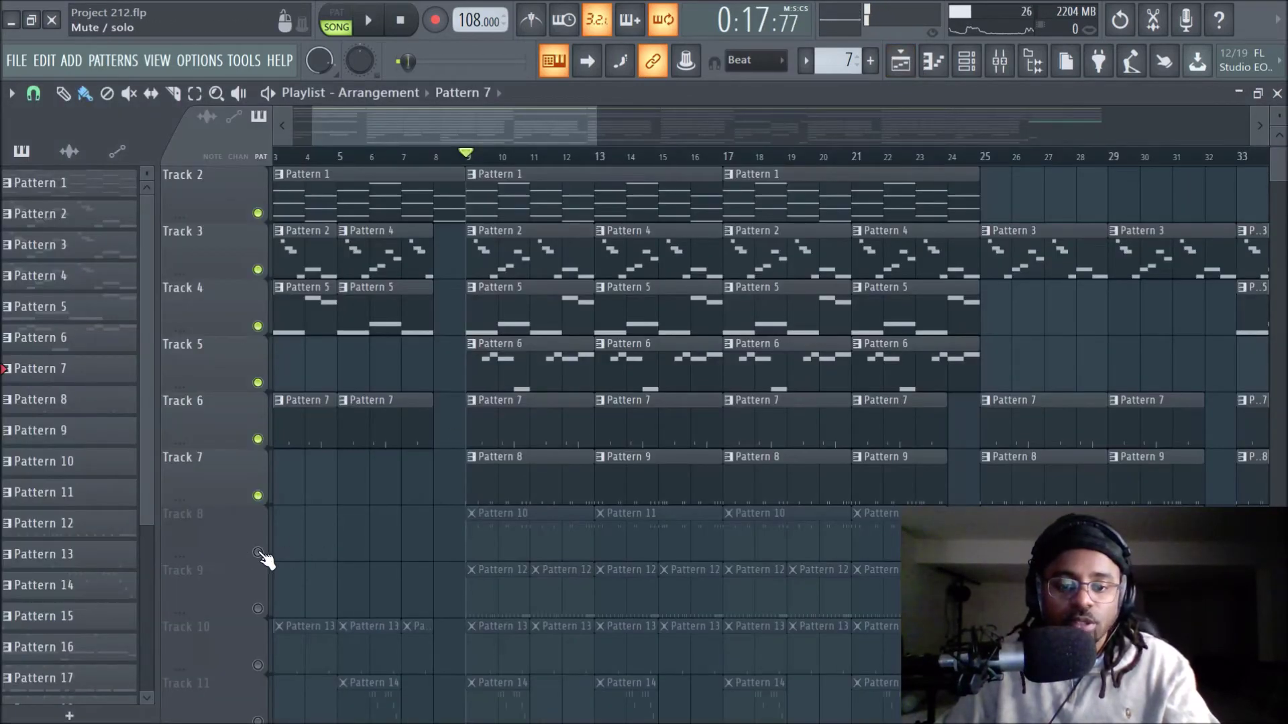
pyautogui.doubleClick(521, 483)
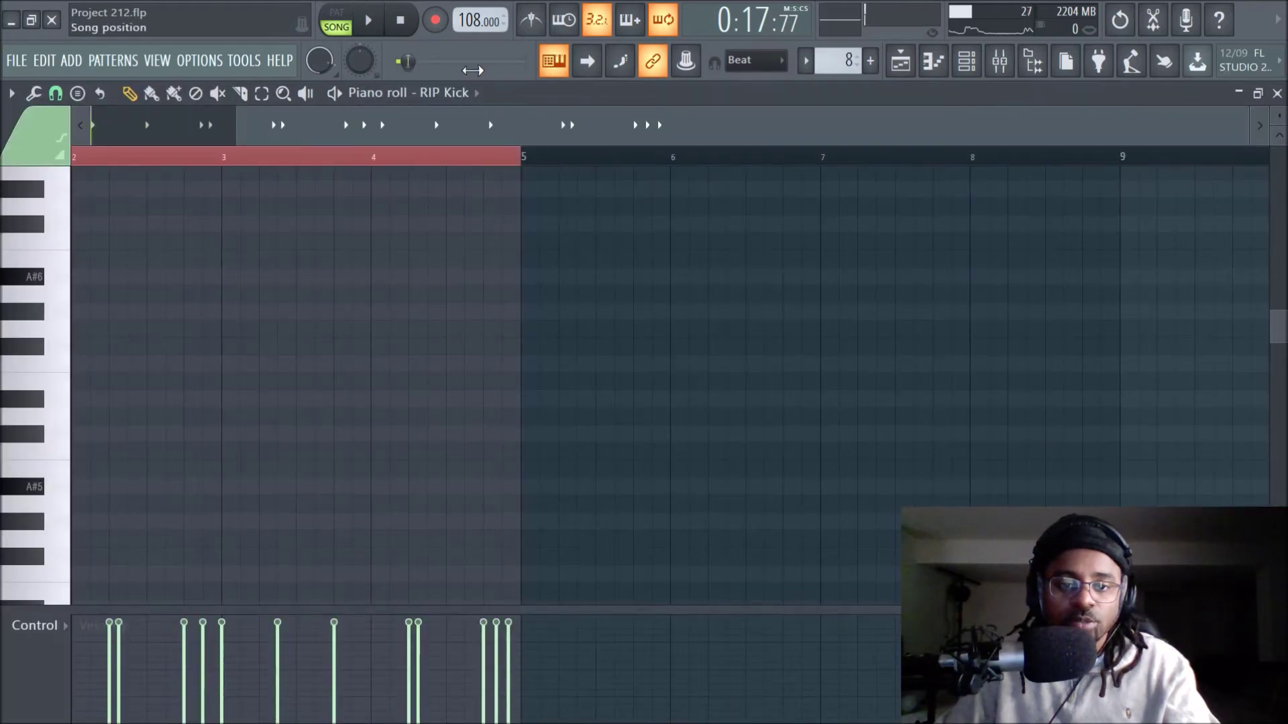
pyautogui.click(472, 94)
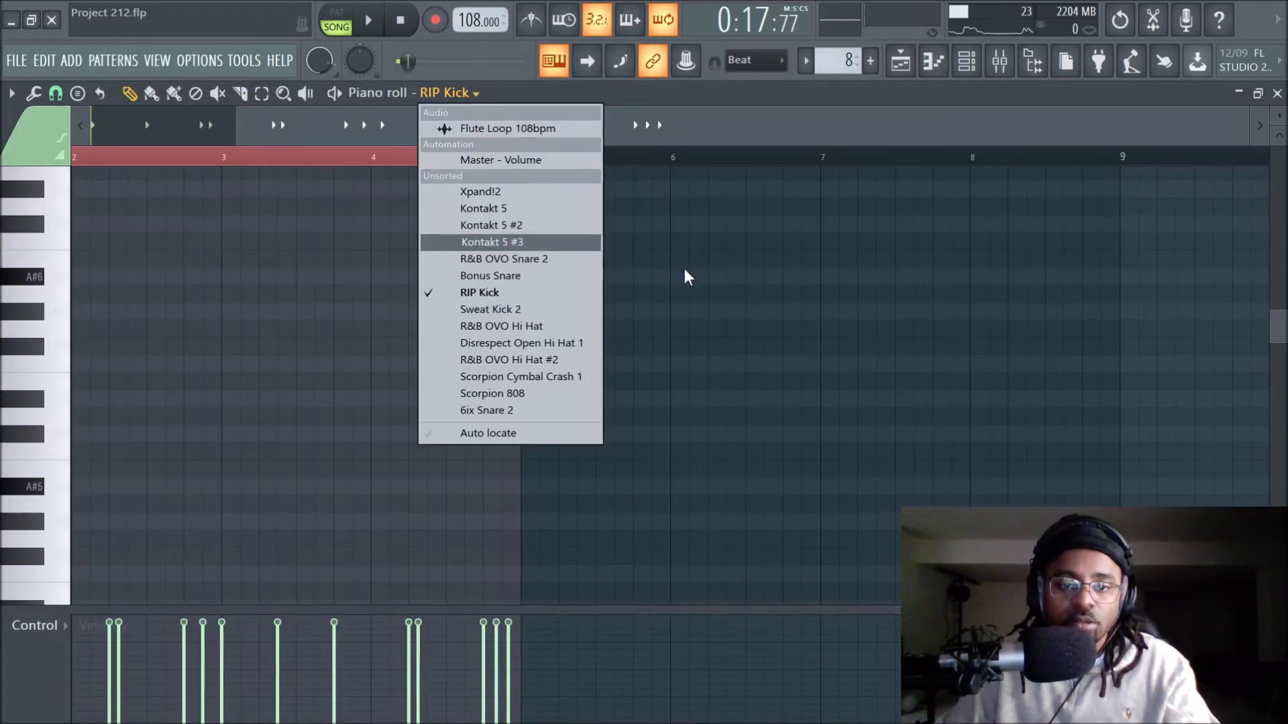
pyautogui.click(900, 62)
pyautogui.click(900, 62)
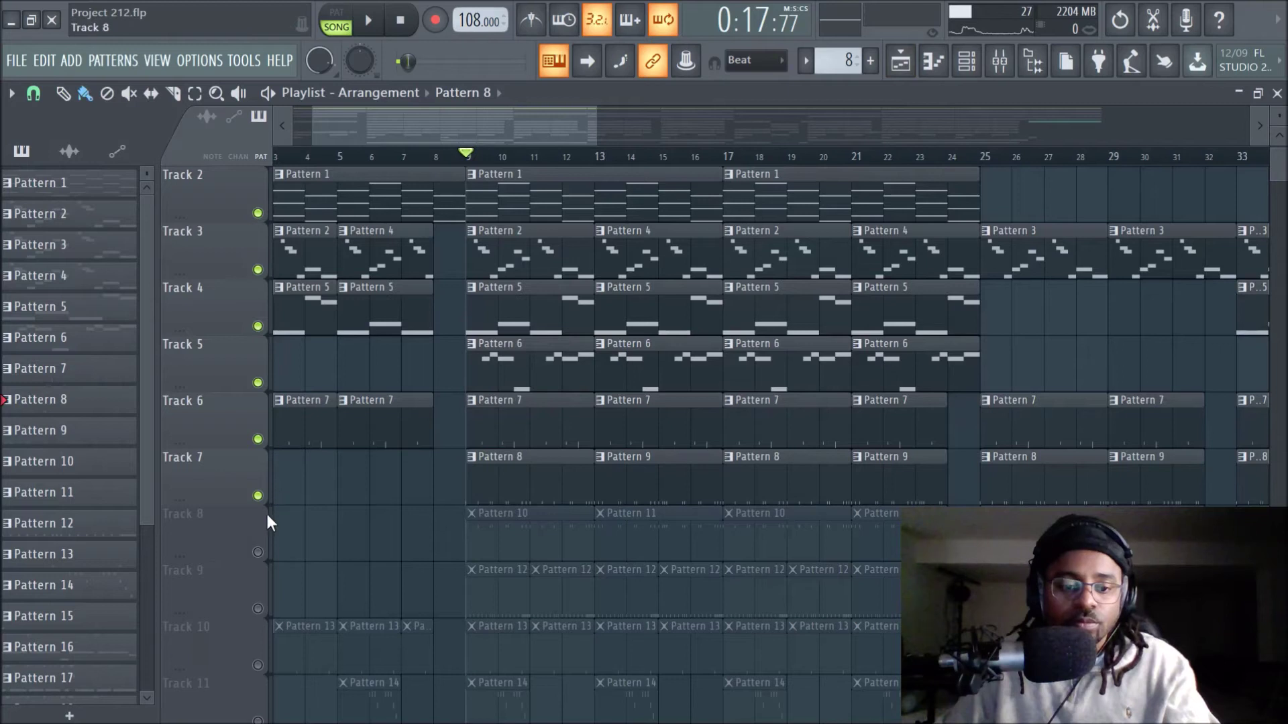
# Unmute Track 8 in the playlist and play the arrangement from bar 9
pyautogui.click(259, 553)
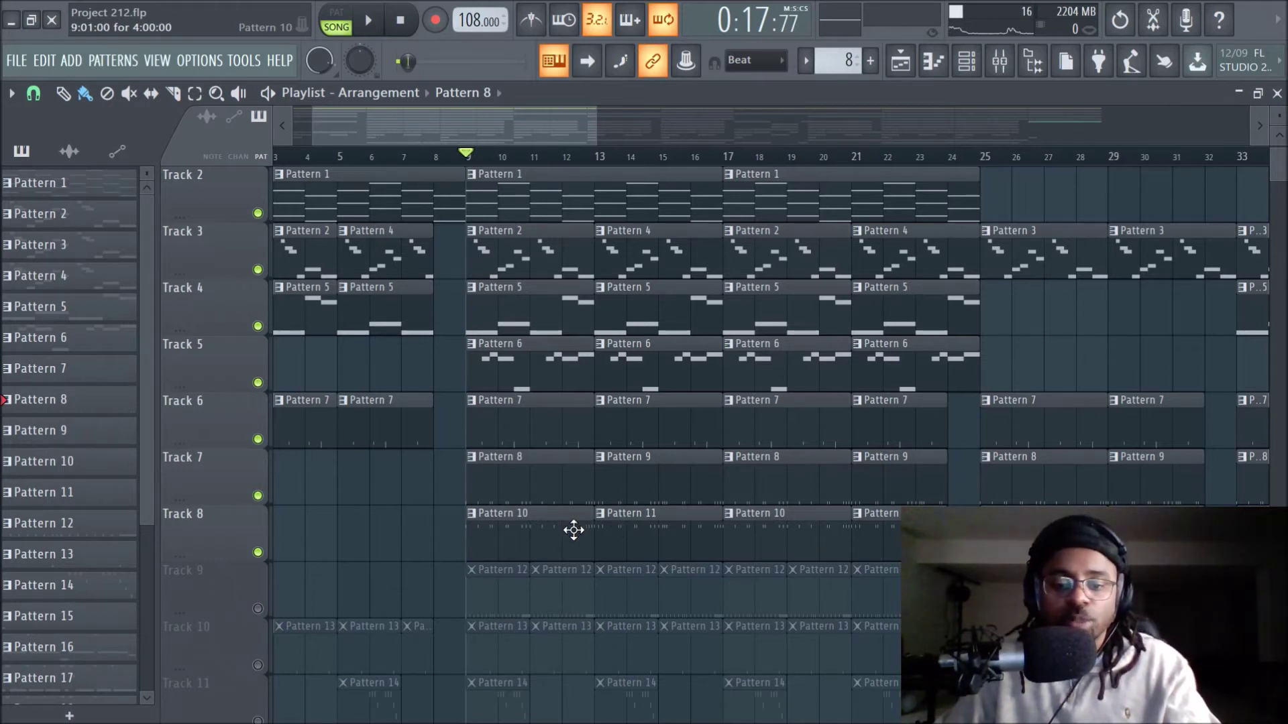
pyautogui.press('space')
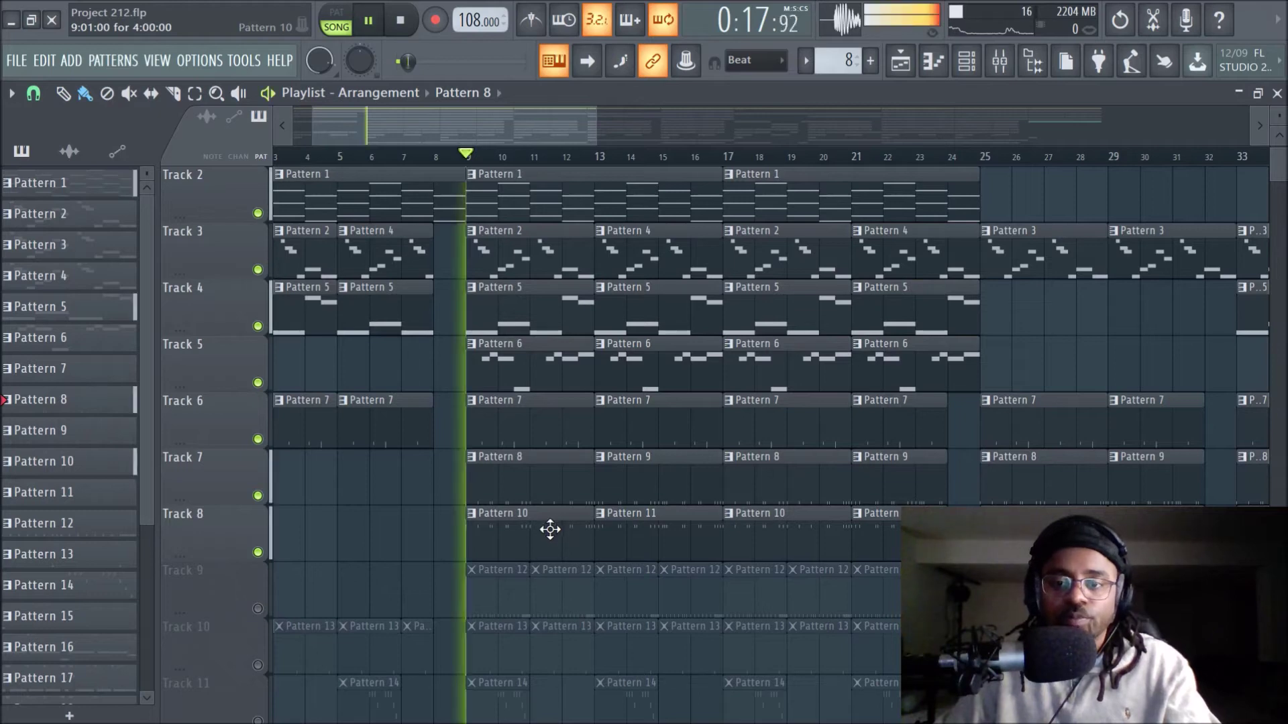
# Mute the Kick insert in the mixer and play the arrangement from bar 9 without it
pyautogui.click(1000, 67)
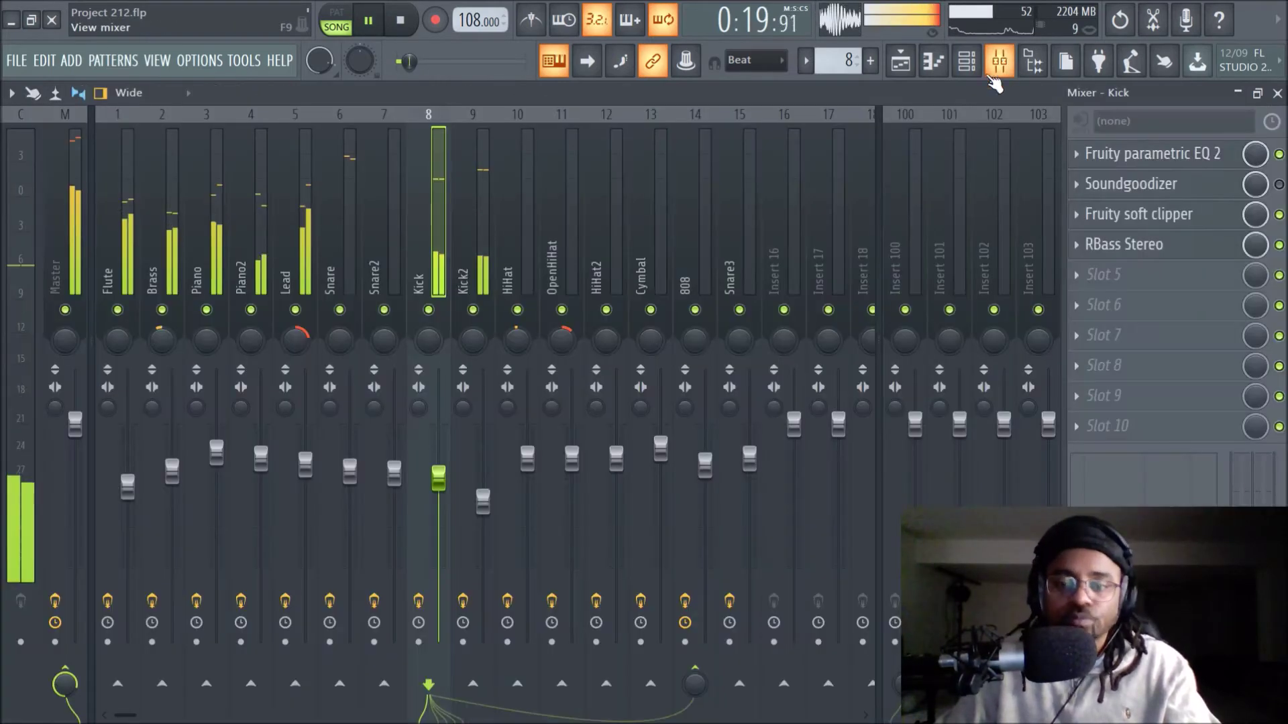
pyautogui.press('space')
pyautogui.click(429, 309)
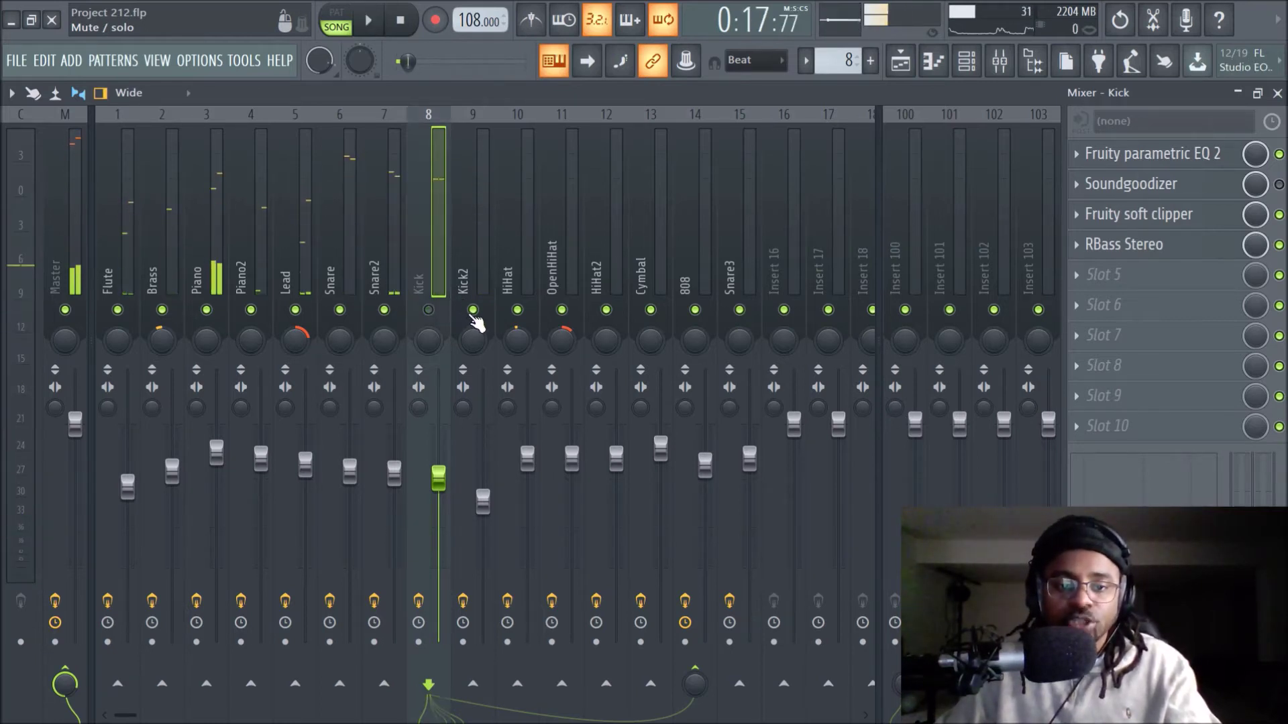
pyautogui.press('space')
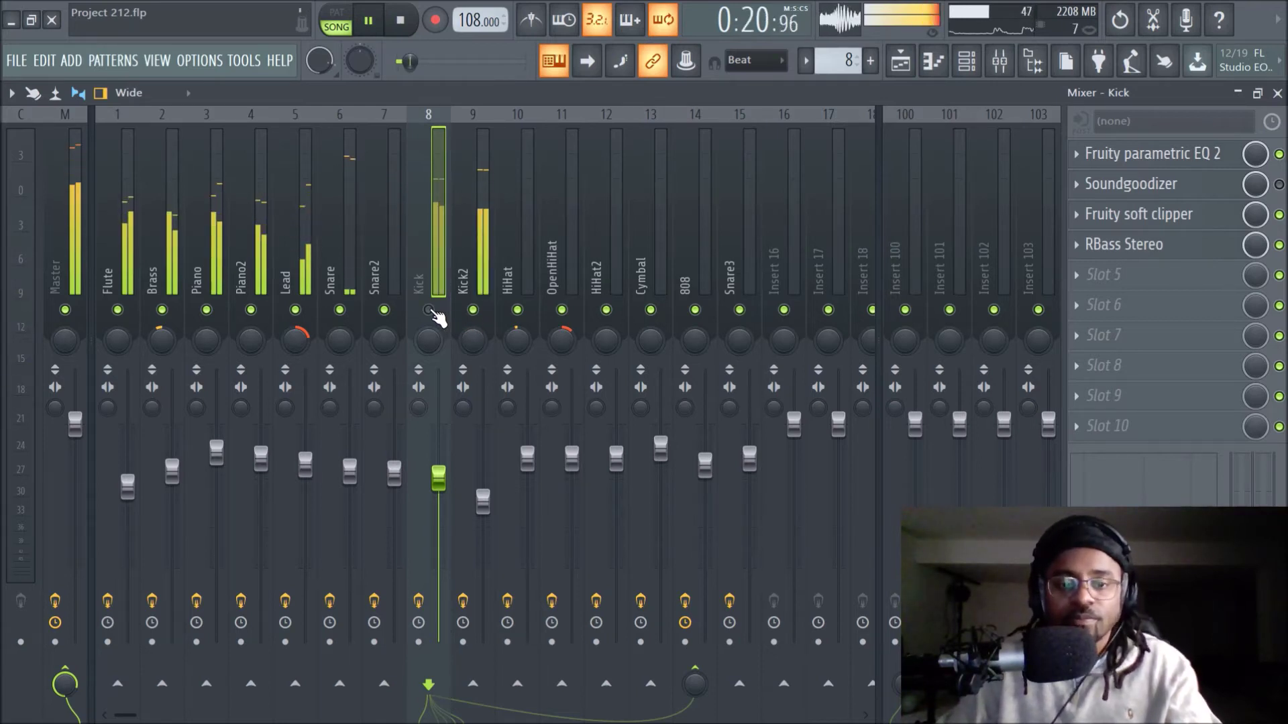
# Inspect Fruity parametric EQ 2 on the Kick2 insert during playback, stop the song and close the plugin
pyautogui.click(470, 268)
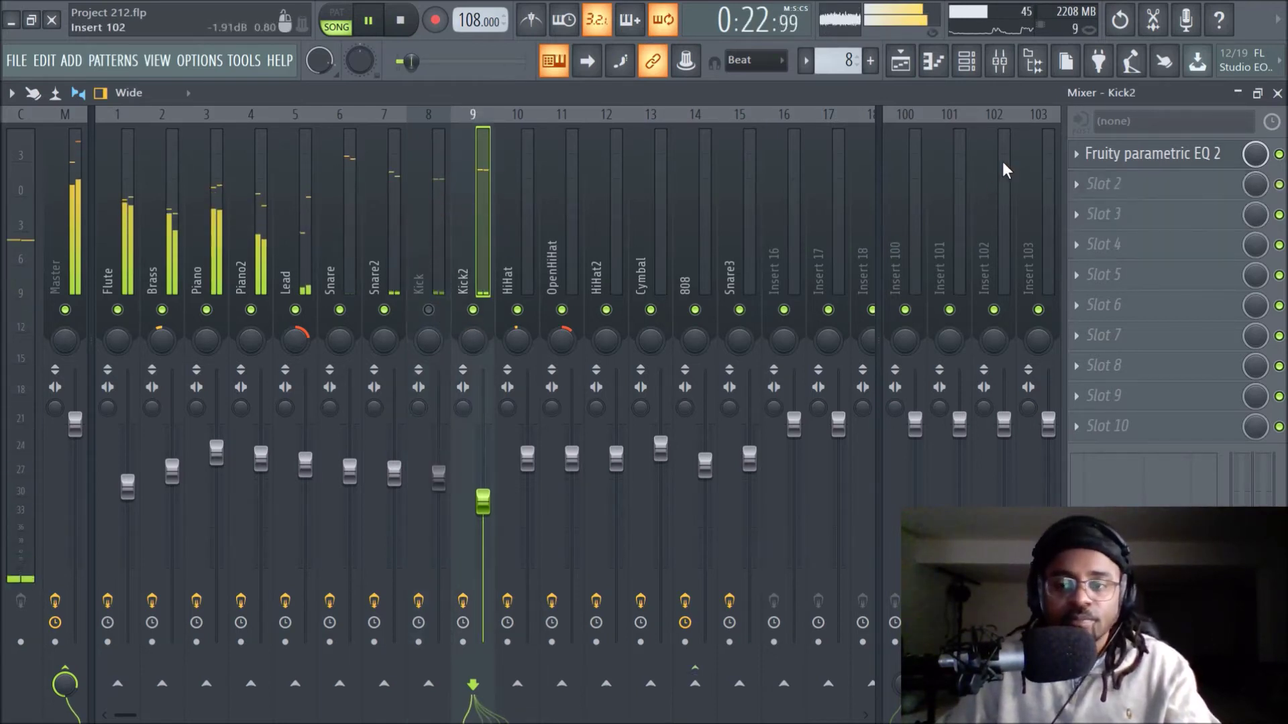
pyautogui.click(1125, 156)
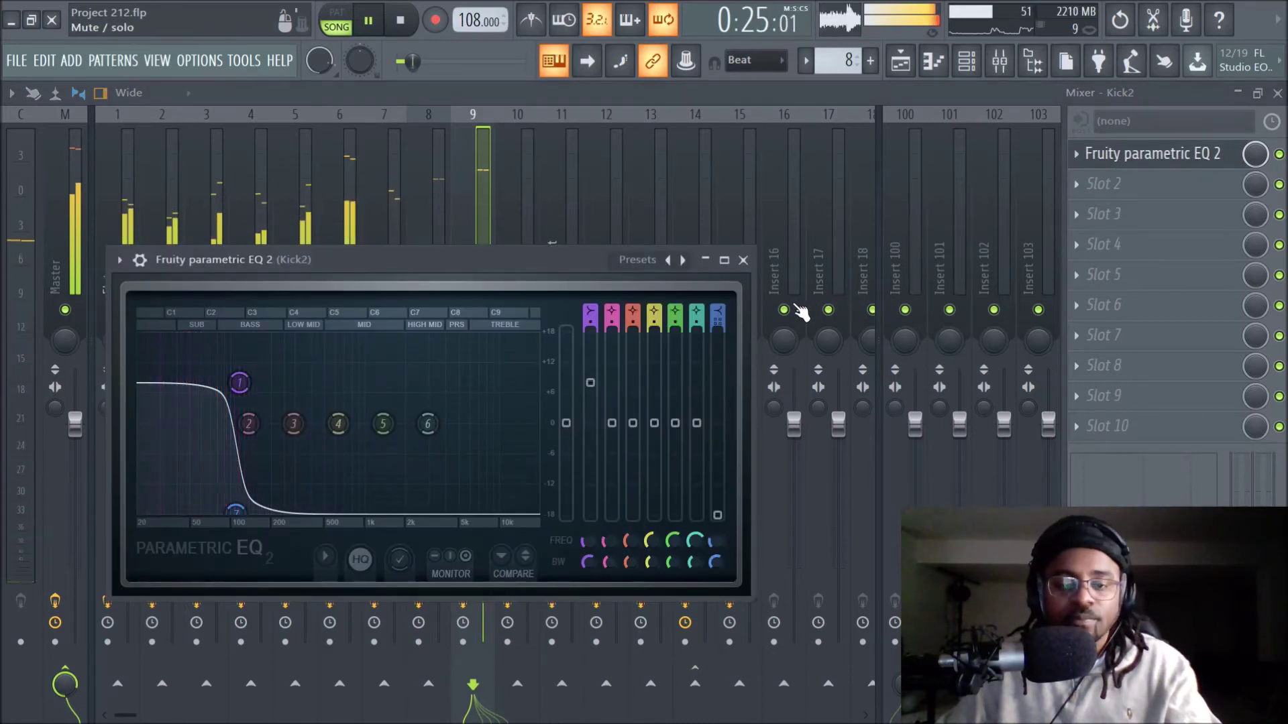
pyautogui.click(743, 260)
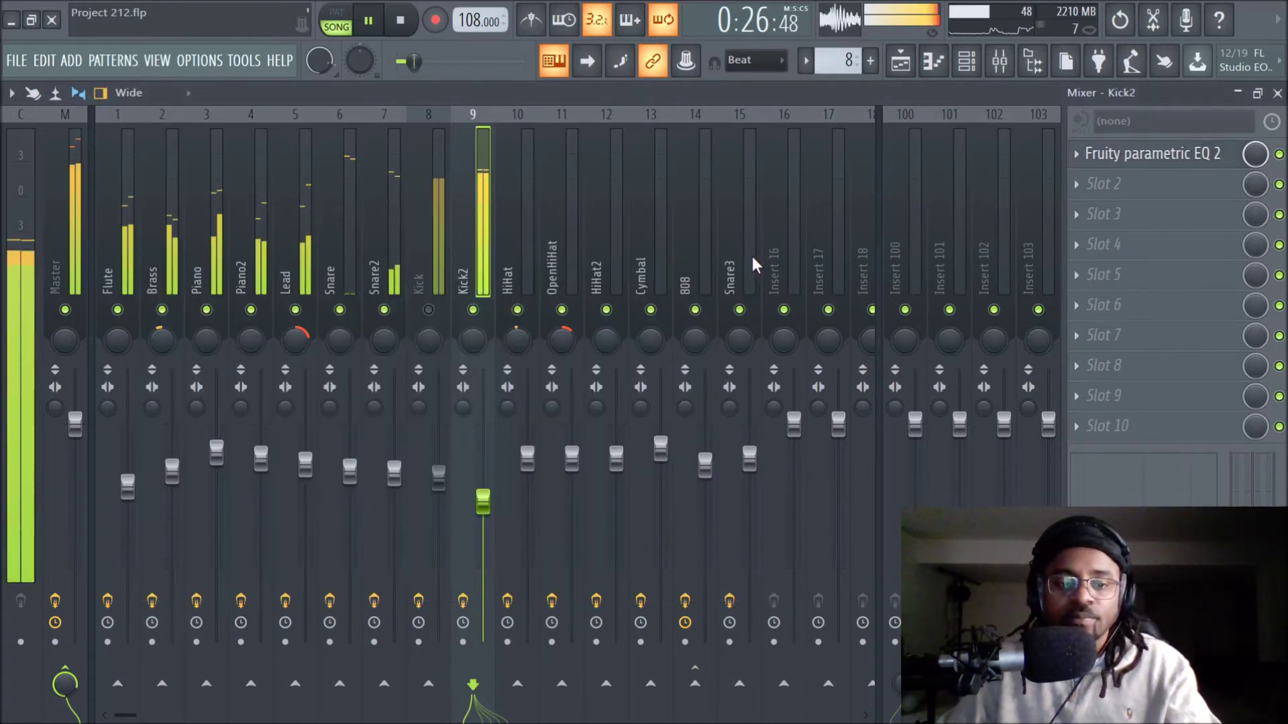
pyautogui.click(1138, 161)
pyautogui.press('space')
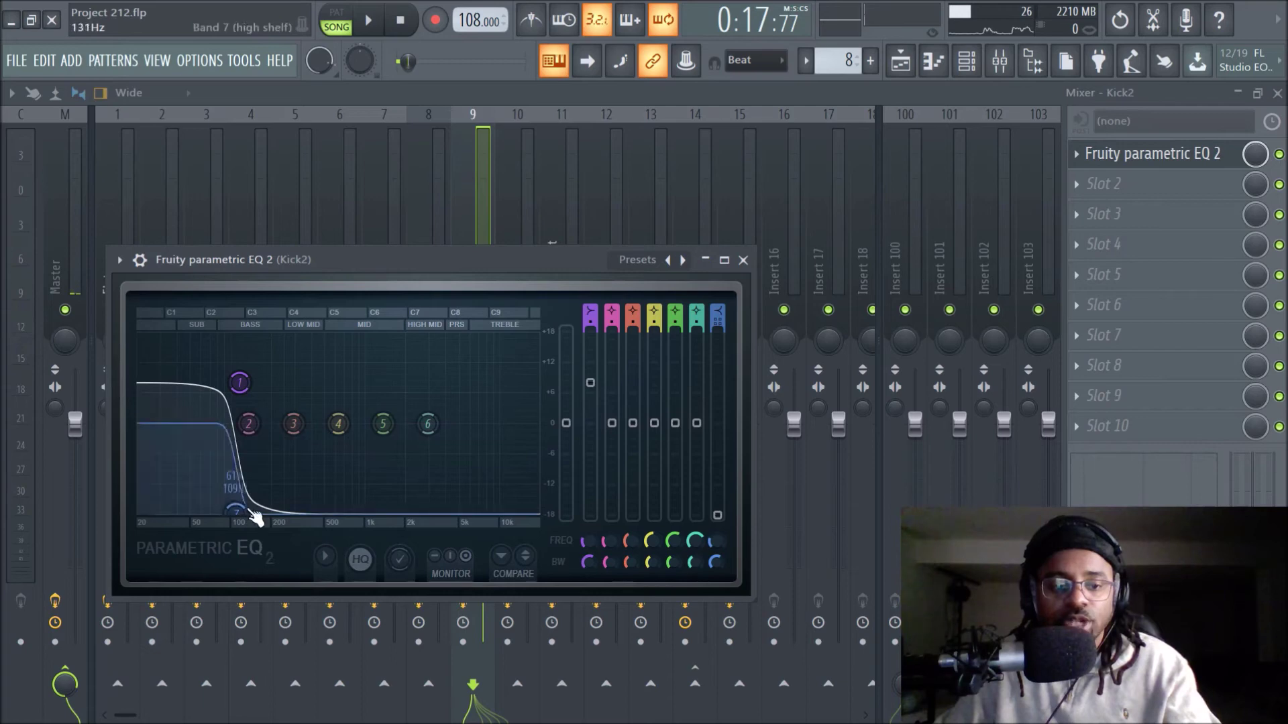
pyautogui.click(743, 260)
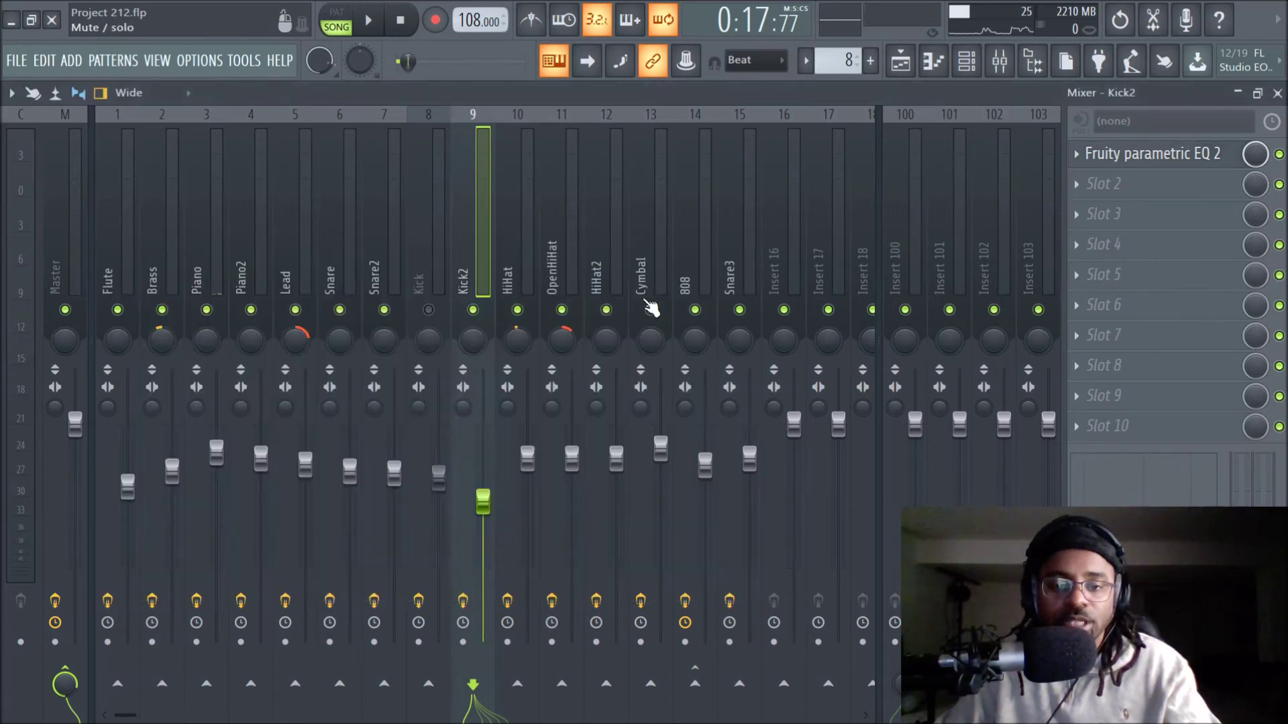
# Check the Sweat Kick 2 channel's miscellaneous settings, and unmute the Kick insert in the mixer
pyautogui.click(965, 61)
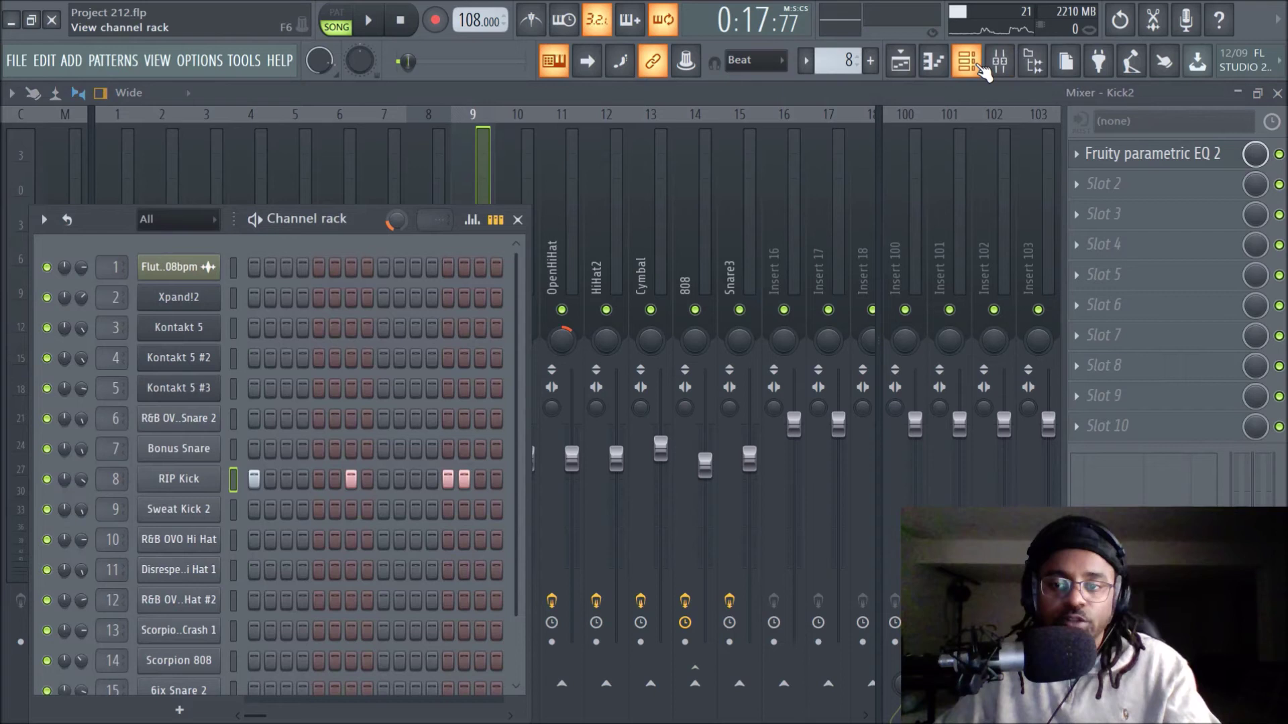
pyautogui.click(225, 514)
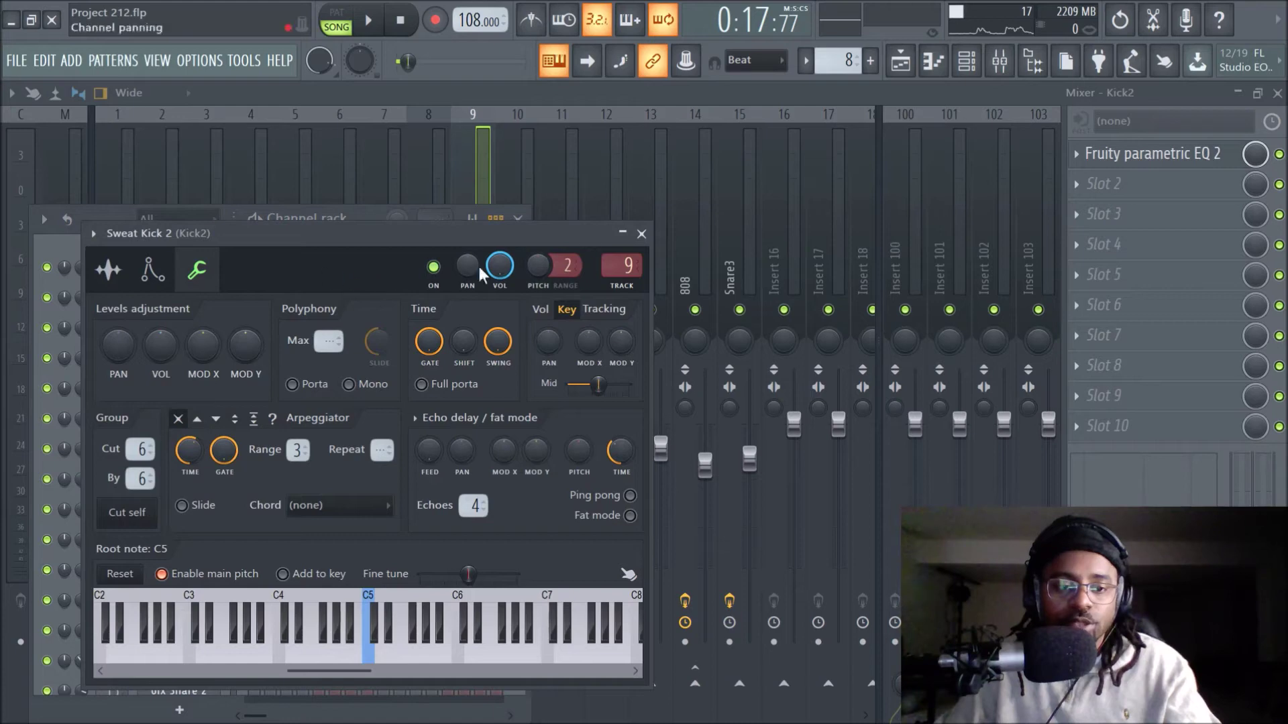
pyautogui.click(639, 232)
pyautogui.click(517, 218)
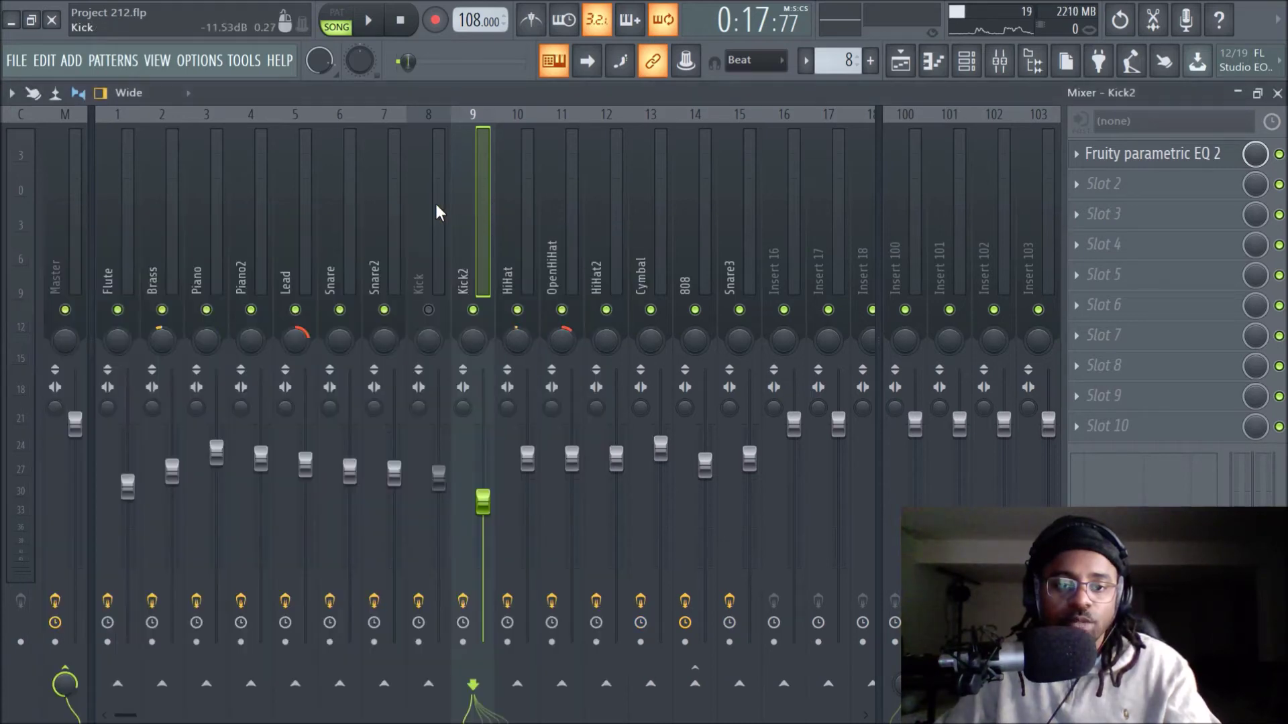
pyautogui.click(429, 310)
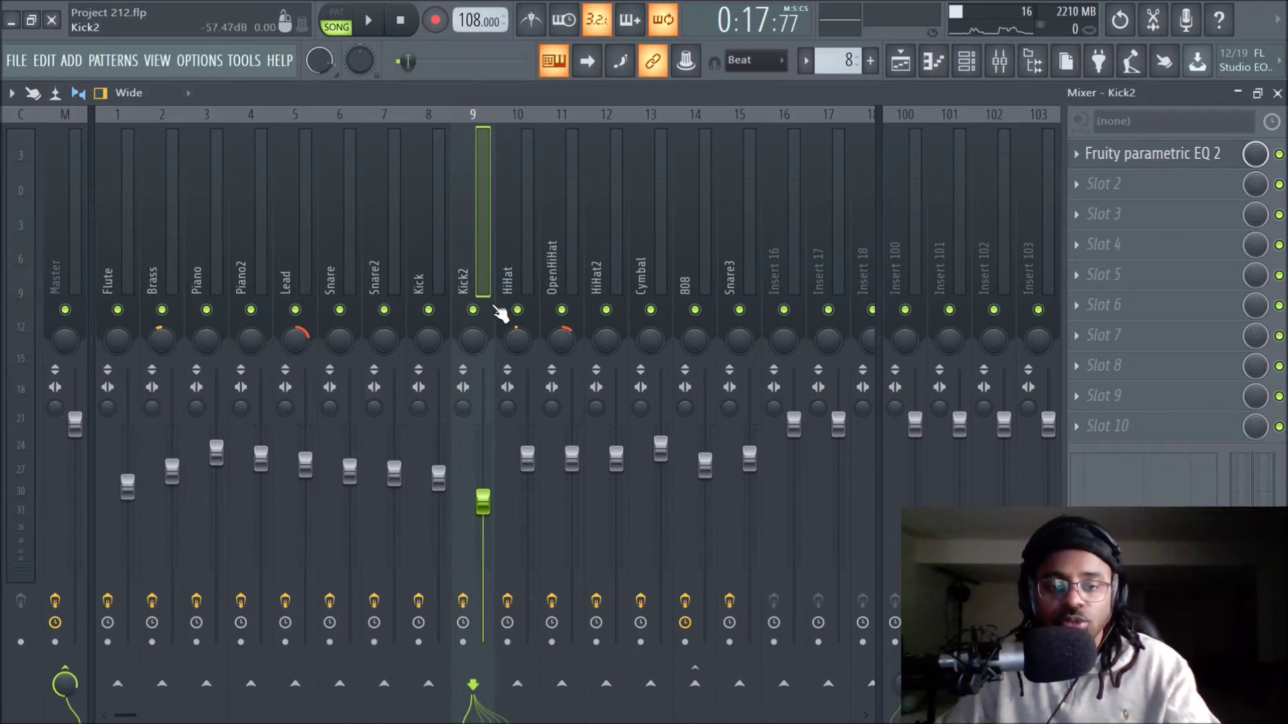
# Select the HiHat insert in the mixer, unmute Track 9 in the playlist and play from bar 9
pyautogui.click(511, 283)
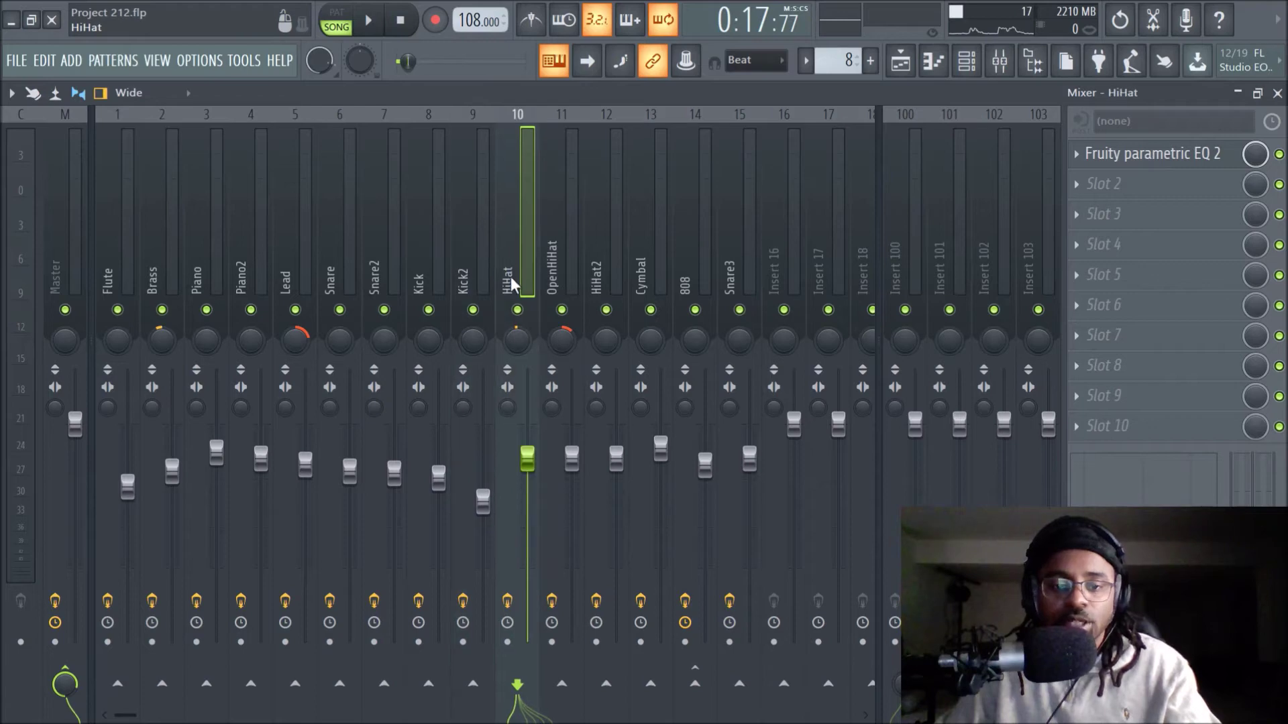
pyautogui.click(899, 61)
pyautogui.scroll(-2, 502, 497)
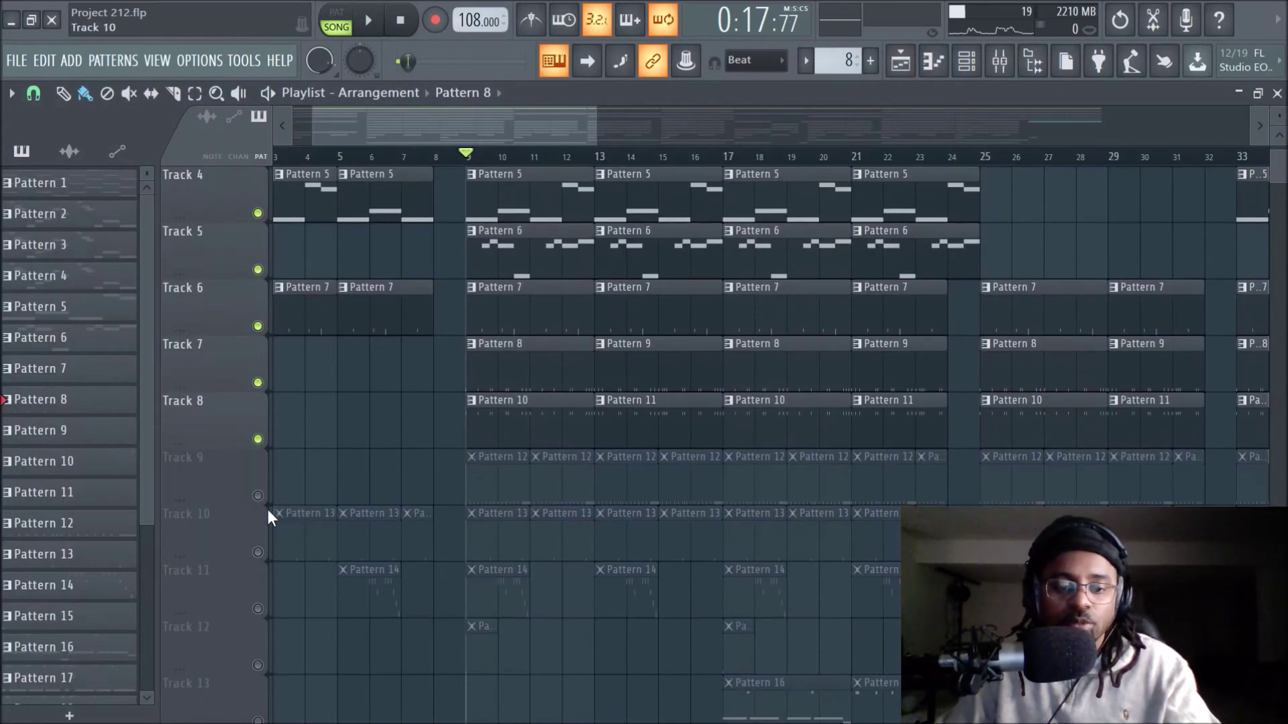
pyautogui.click(259, 496)
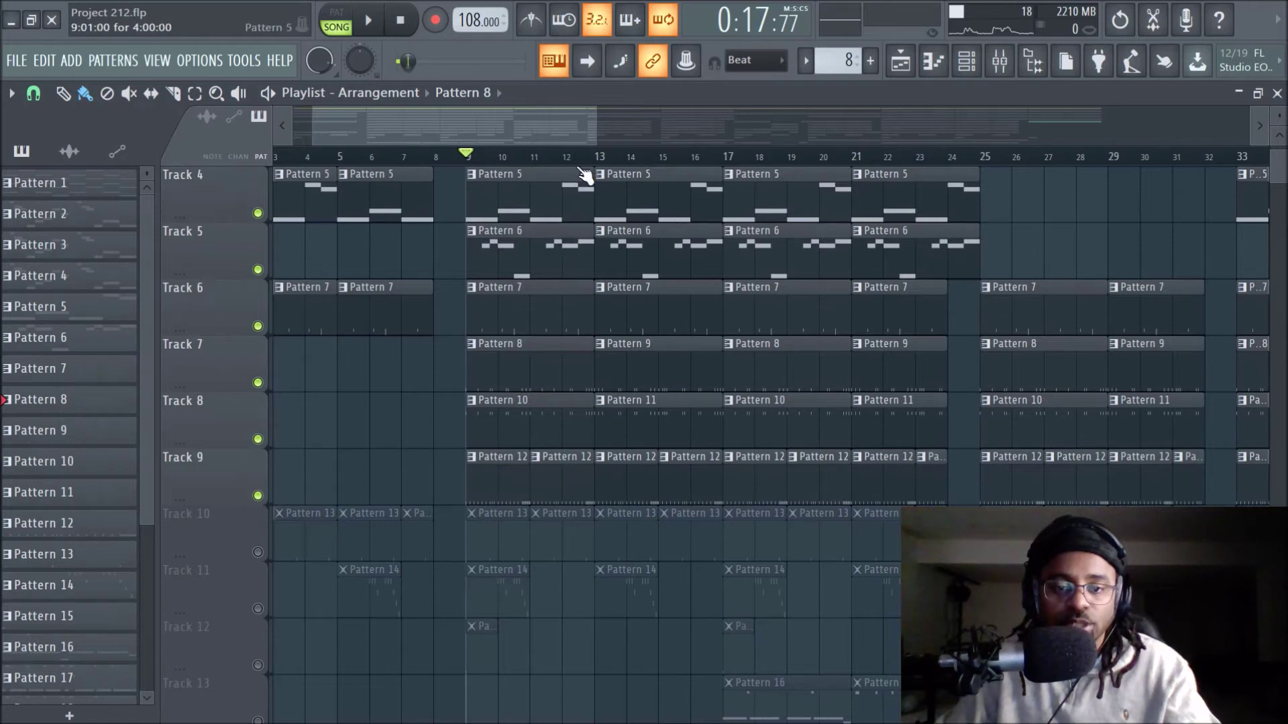
pyautogui.scroll(3, 589, 169)
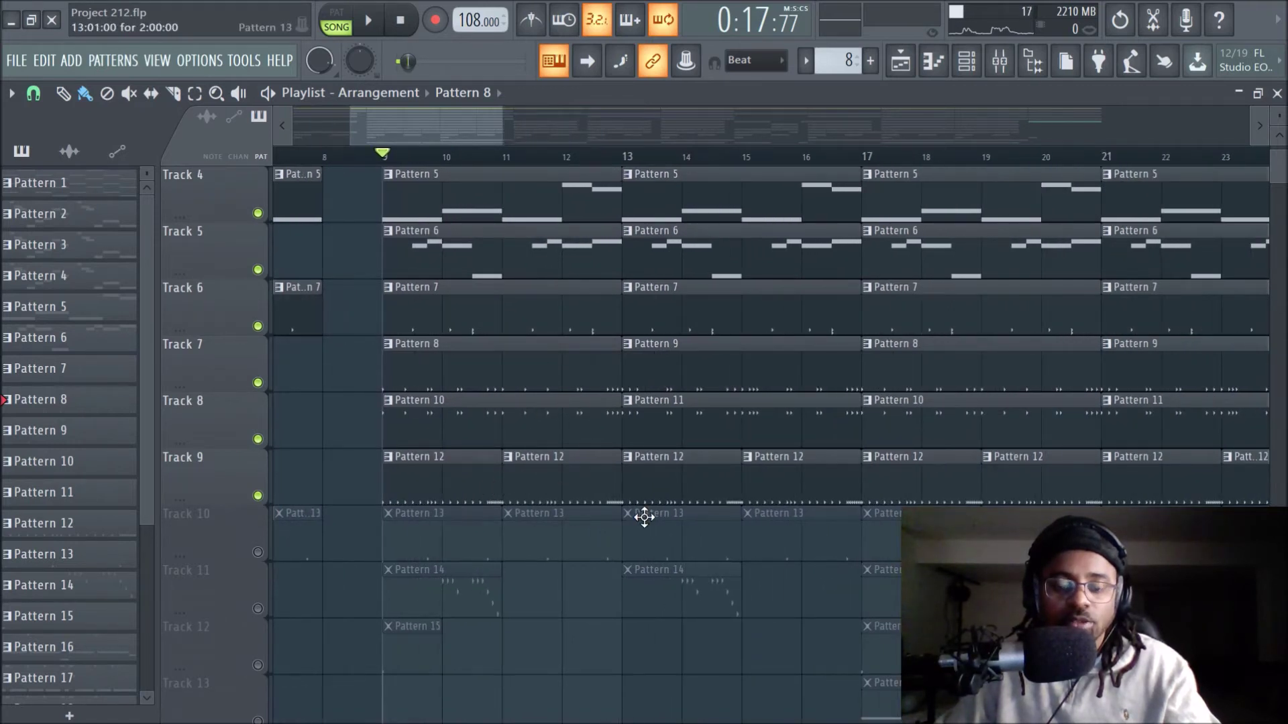
pyautogui.press('space')
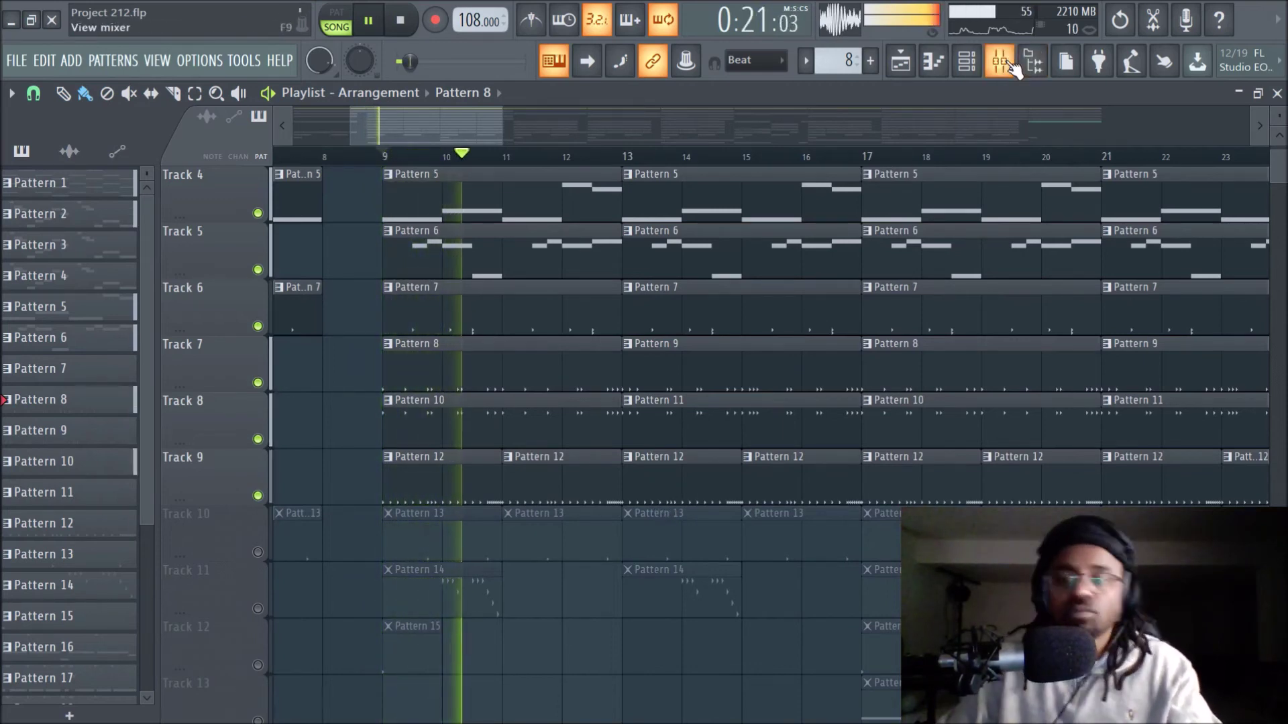
# Inspect Fruity parametric EQ 2 on the HiHat insert during playback, stop the song and close the plugin
pyautogui.click(1008, 62)
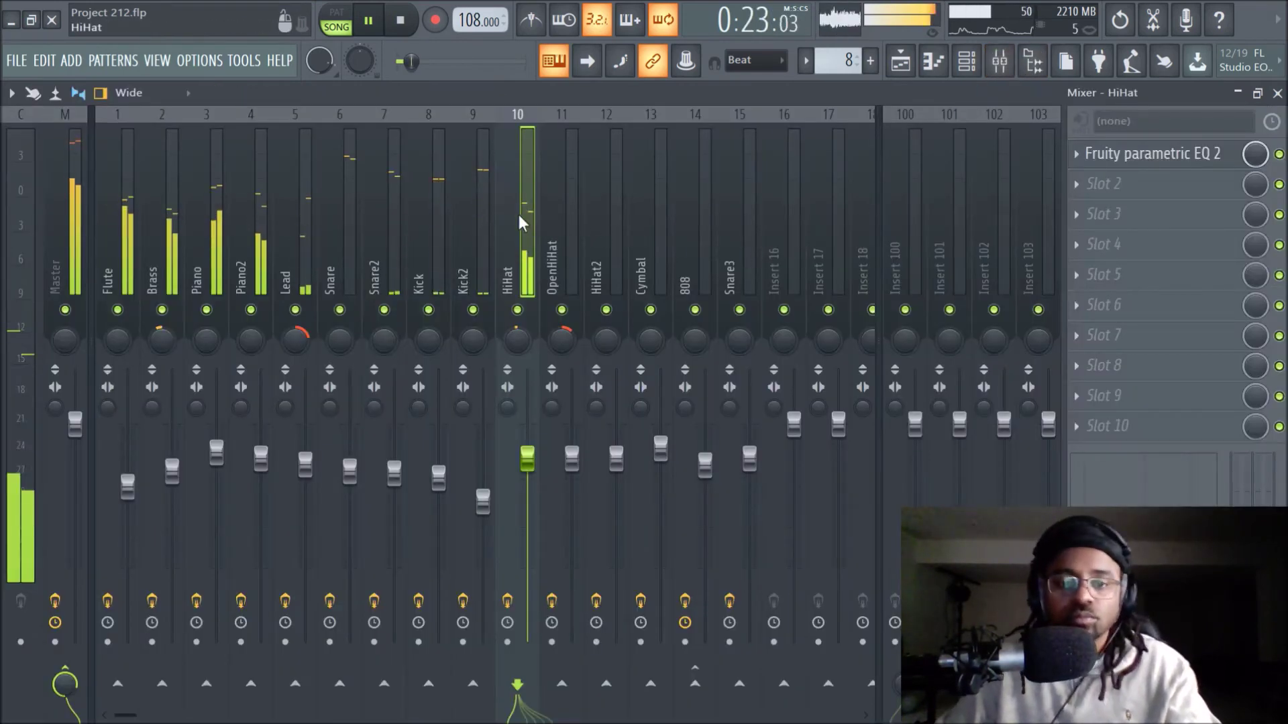
pyautogui.click(1184, 155)
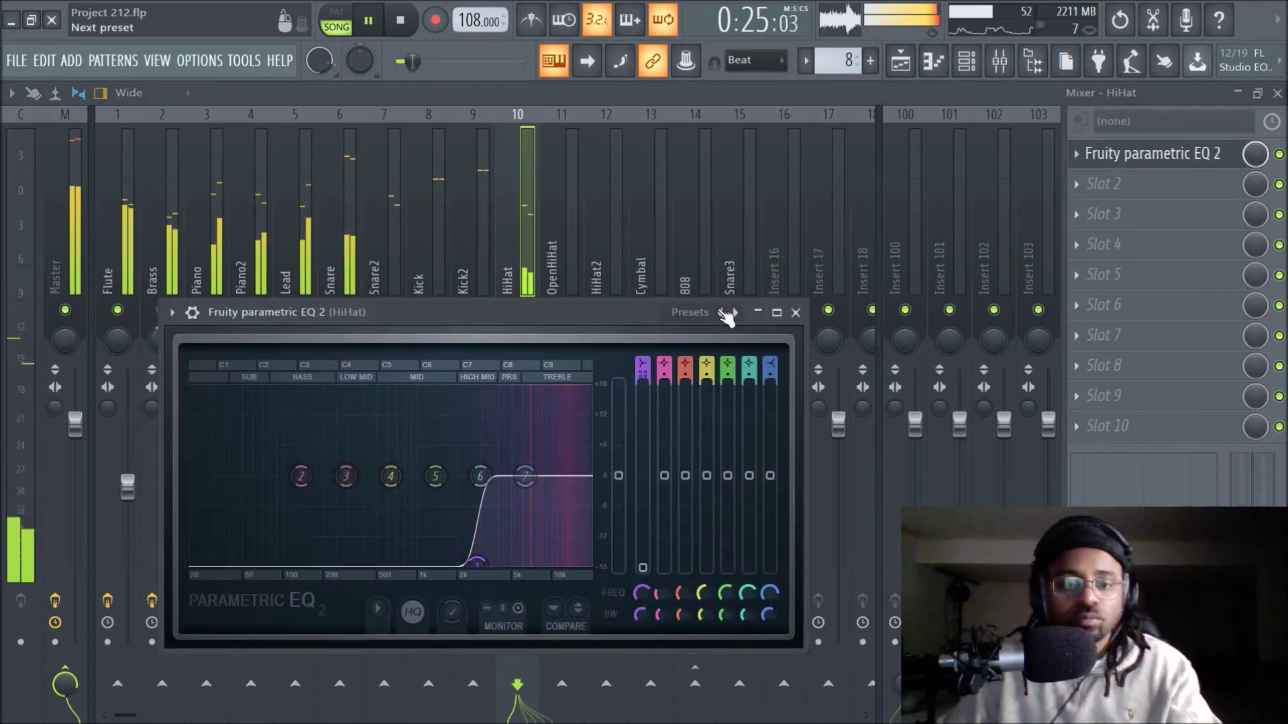
pyautogui.moveTo(581, 313); pyautogui.dragTo(719, 316)
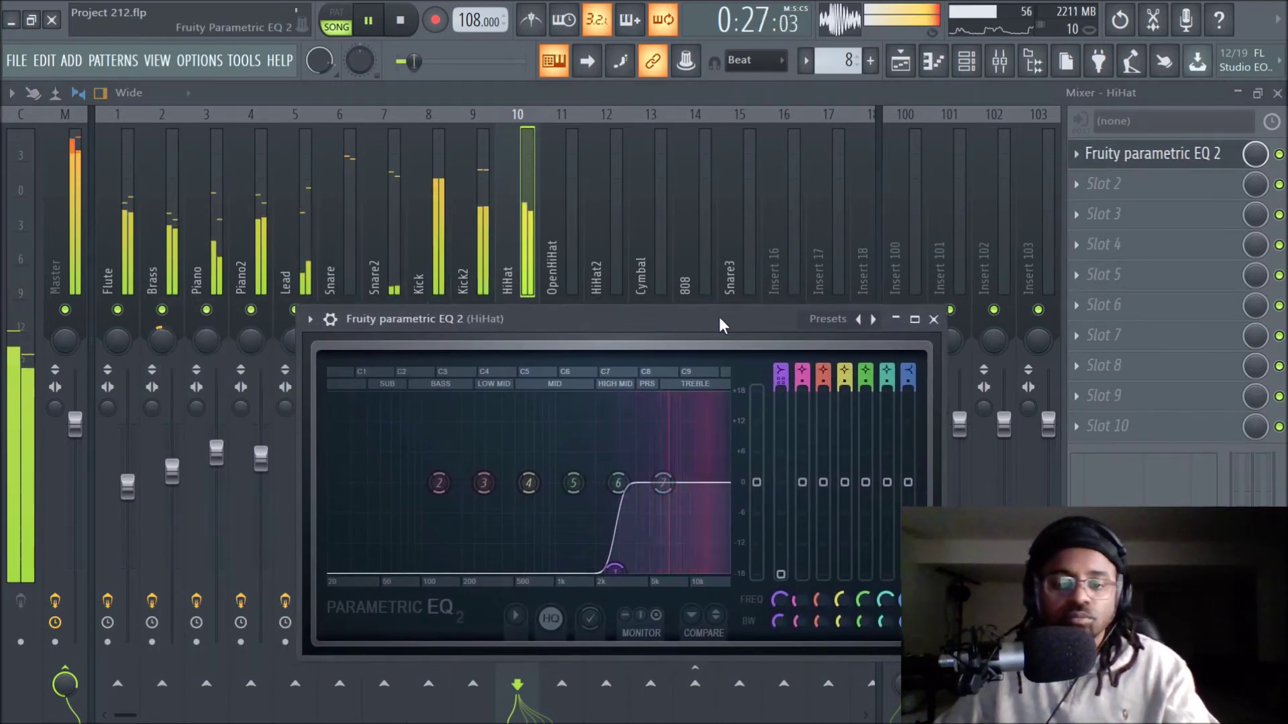
pyautogui.press('space')
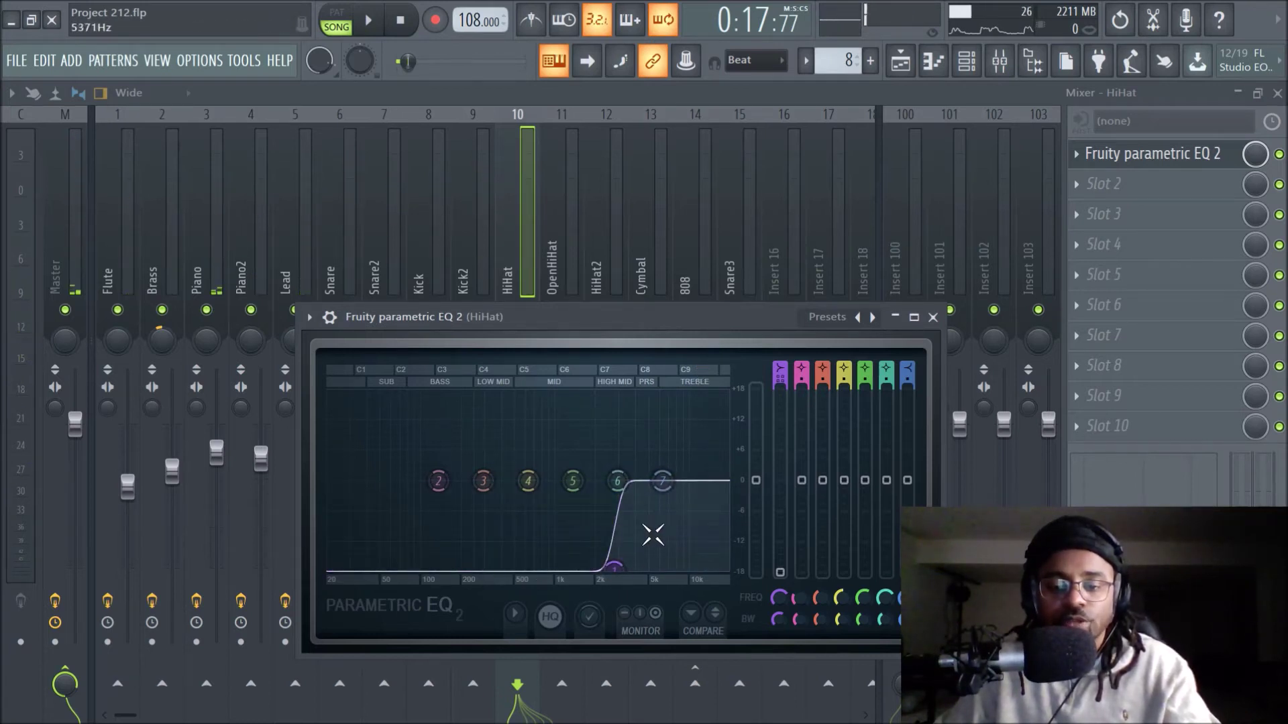
pyautogui.click(932, 317)
# Play the arrangement from bar 9 while viewing the playlist and the HiHat insert in the mixer
pyautogui.press('space')
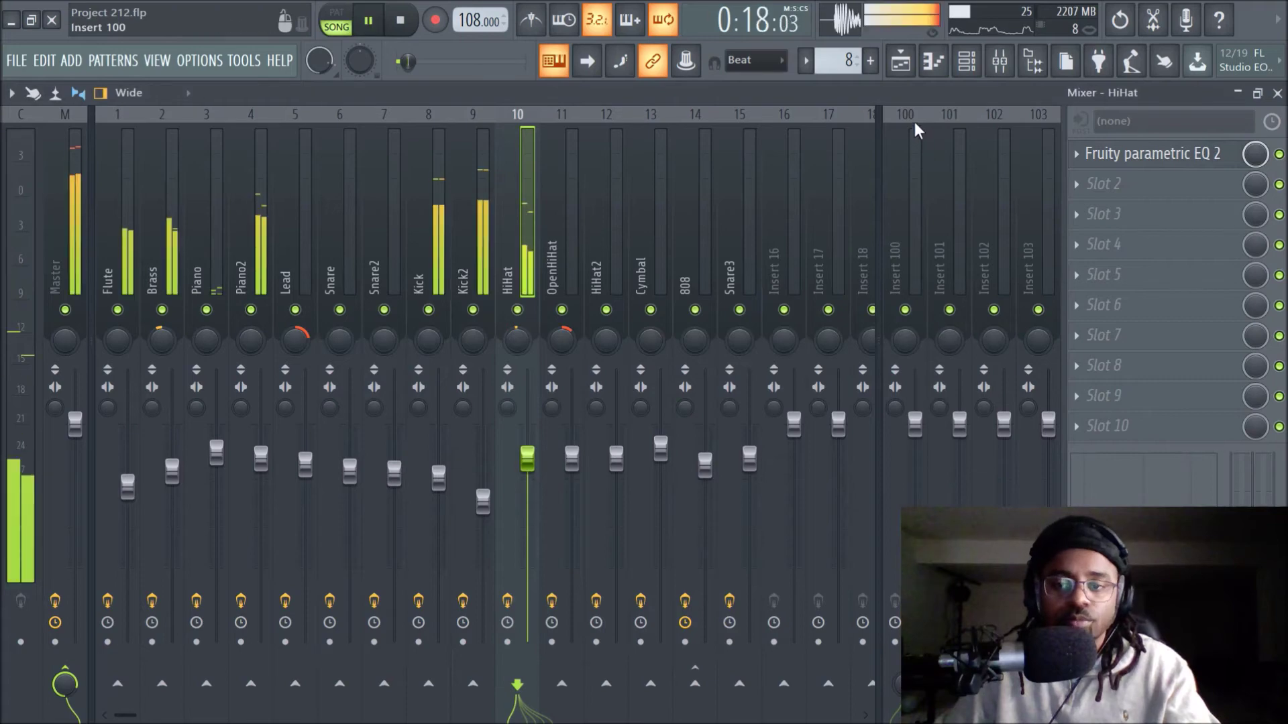
pyautogui.click(900, 61)
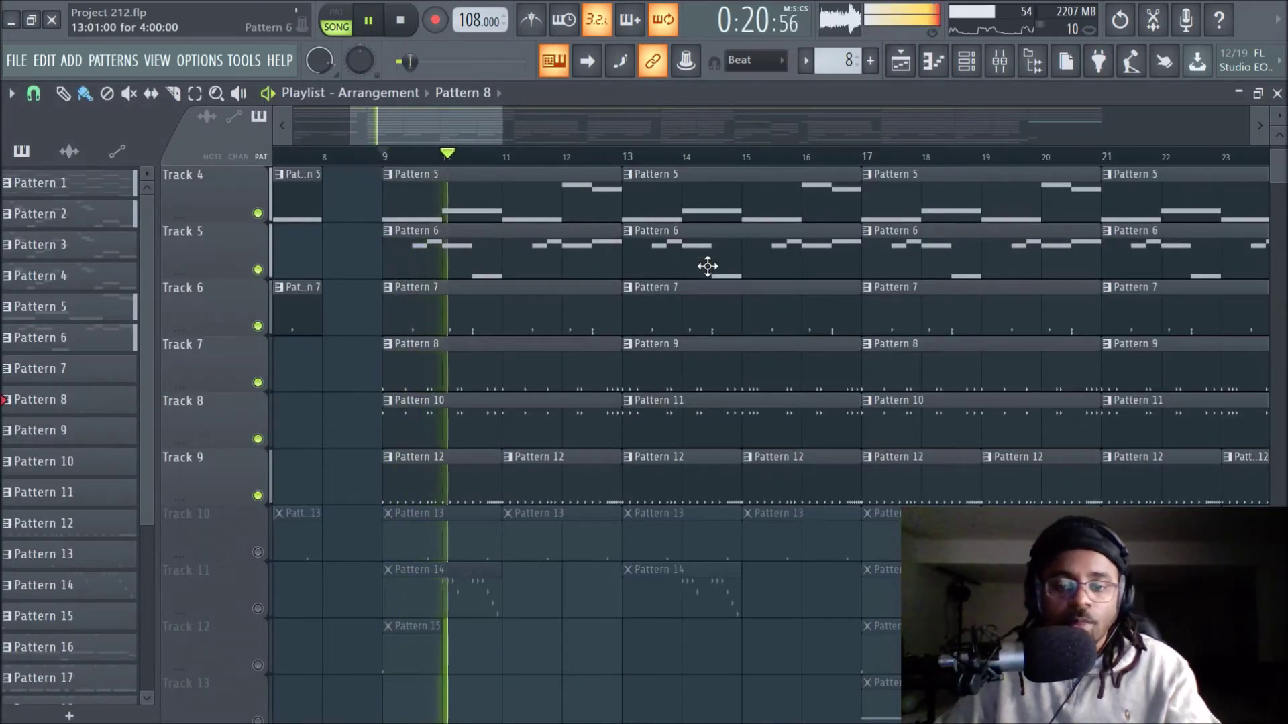
pyautogui.scroll(-1, 718, 160)
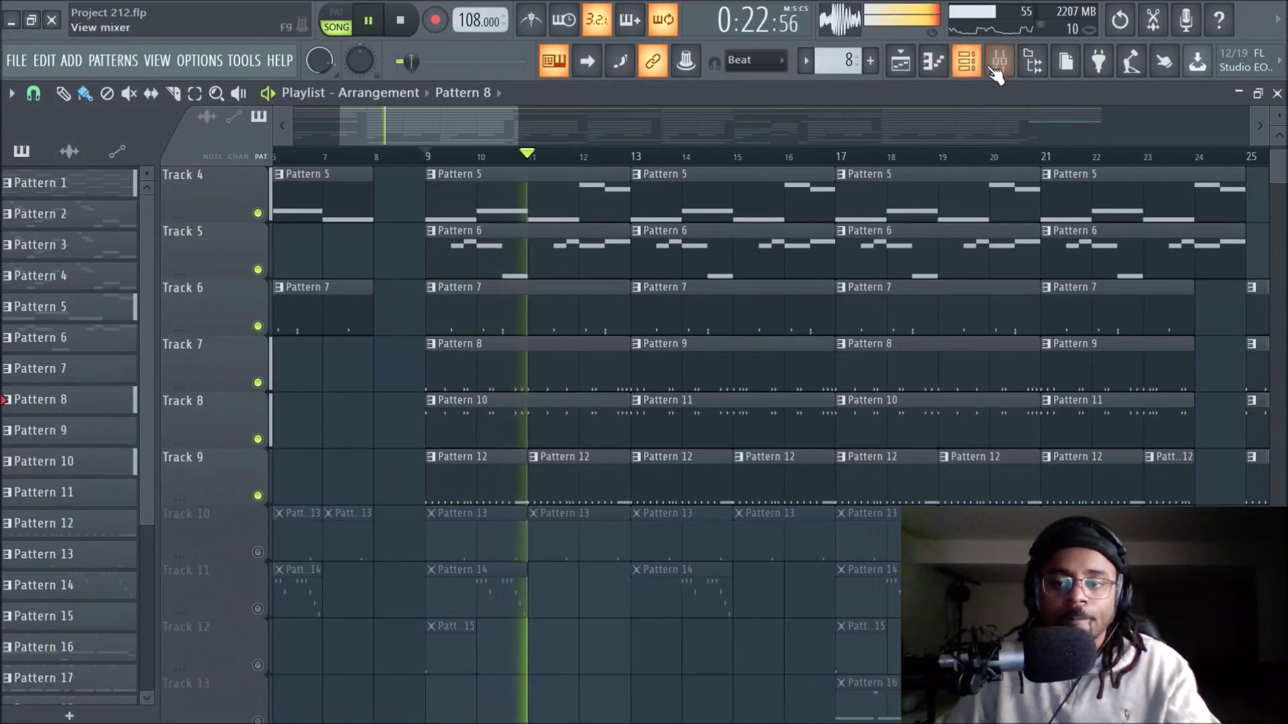
pyautogui.click(999, 61)
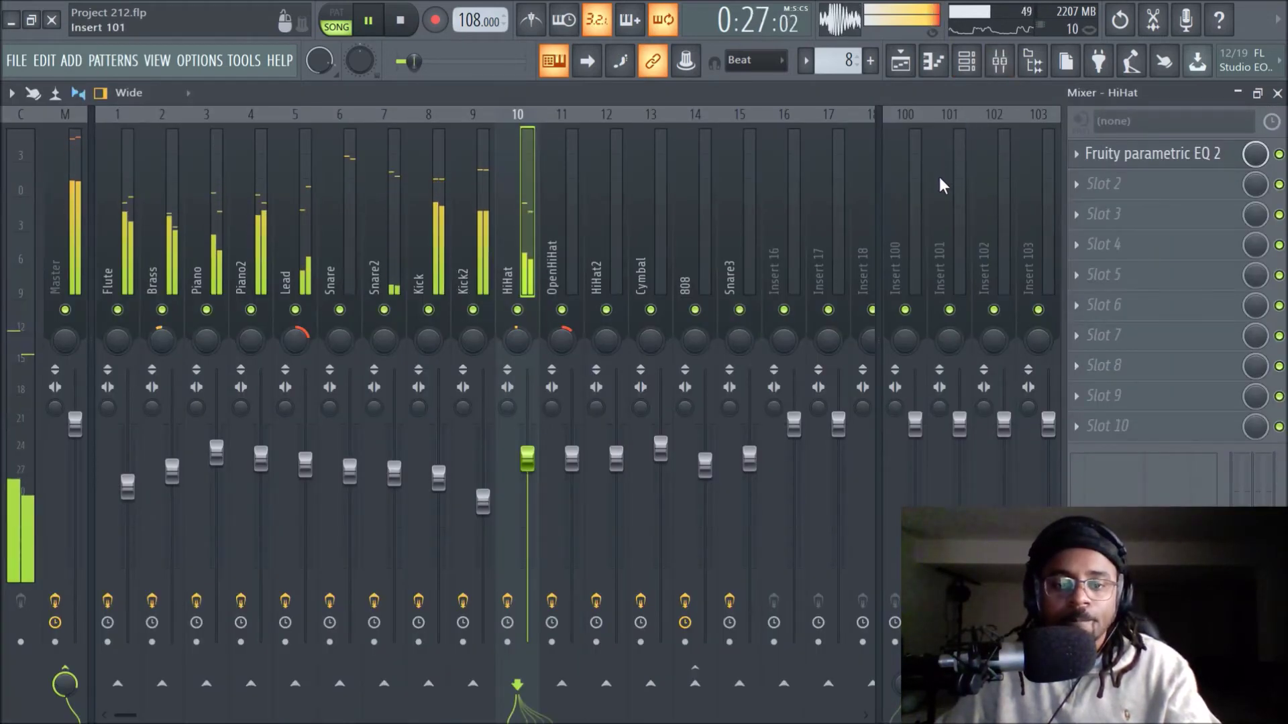
pyautogui.press('space')
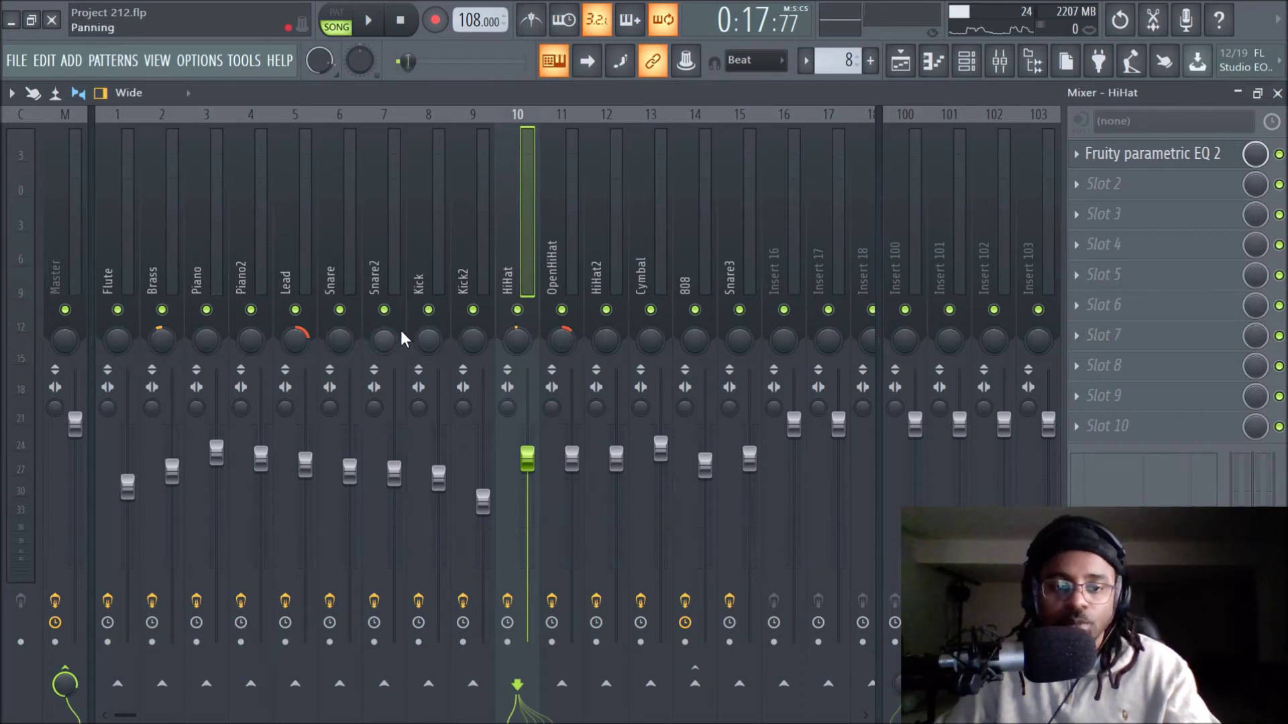
# Return to the playlist and unmute Track 10 with the Pattern 13 clips
pyautogui.click(904, 64)
pyautogui.scroll(-1, 721, 347)
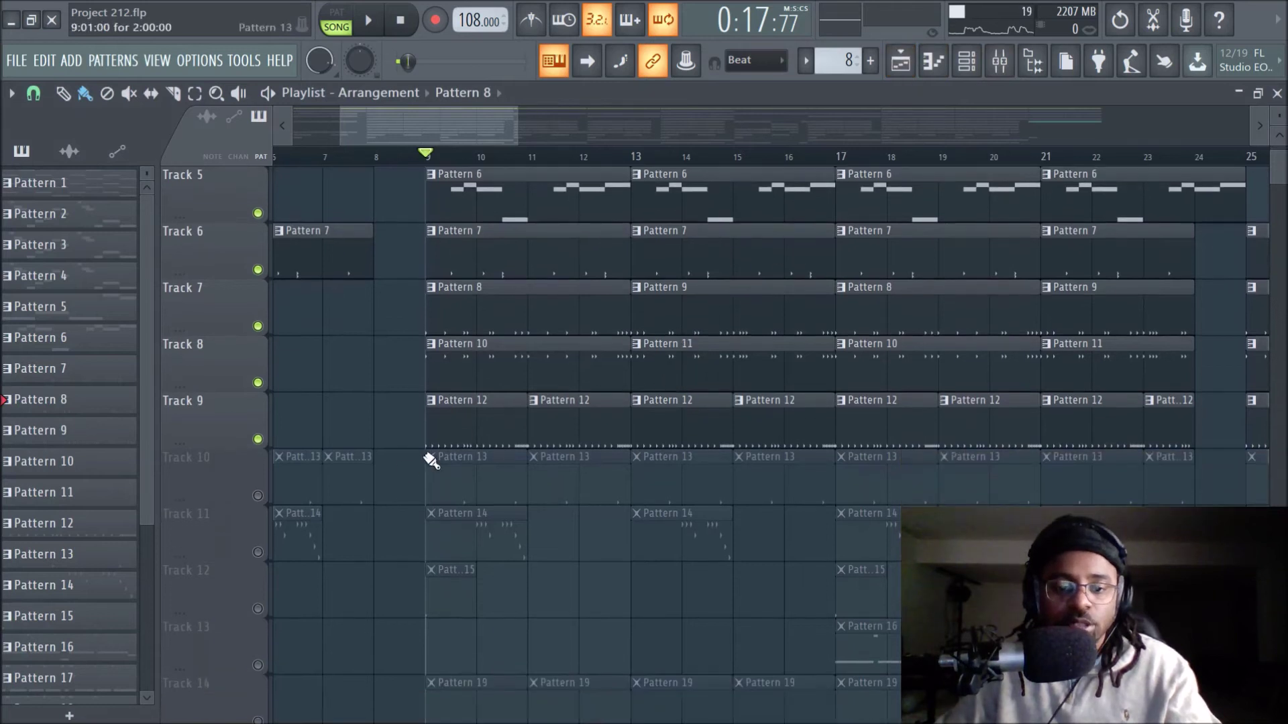
pyautogui.click(258, 496)
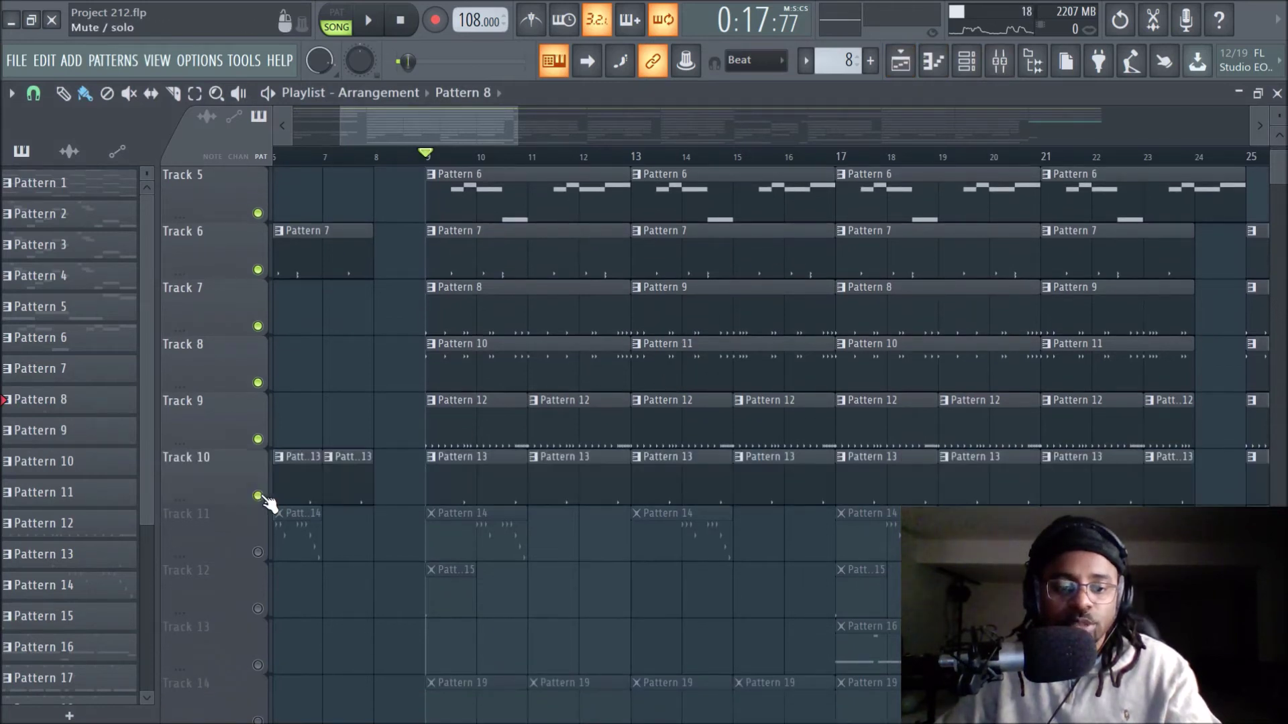
# Select the OpenHiHat insert in the mixer and inspect its Fruity parametric EQ 2
pyautogui.click(999, 61)
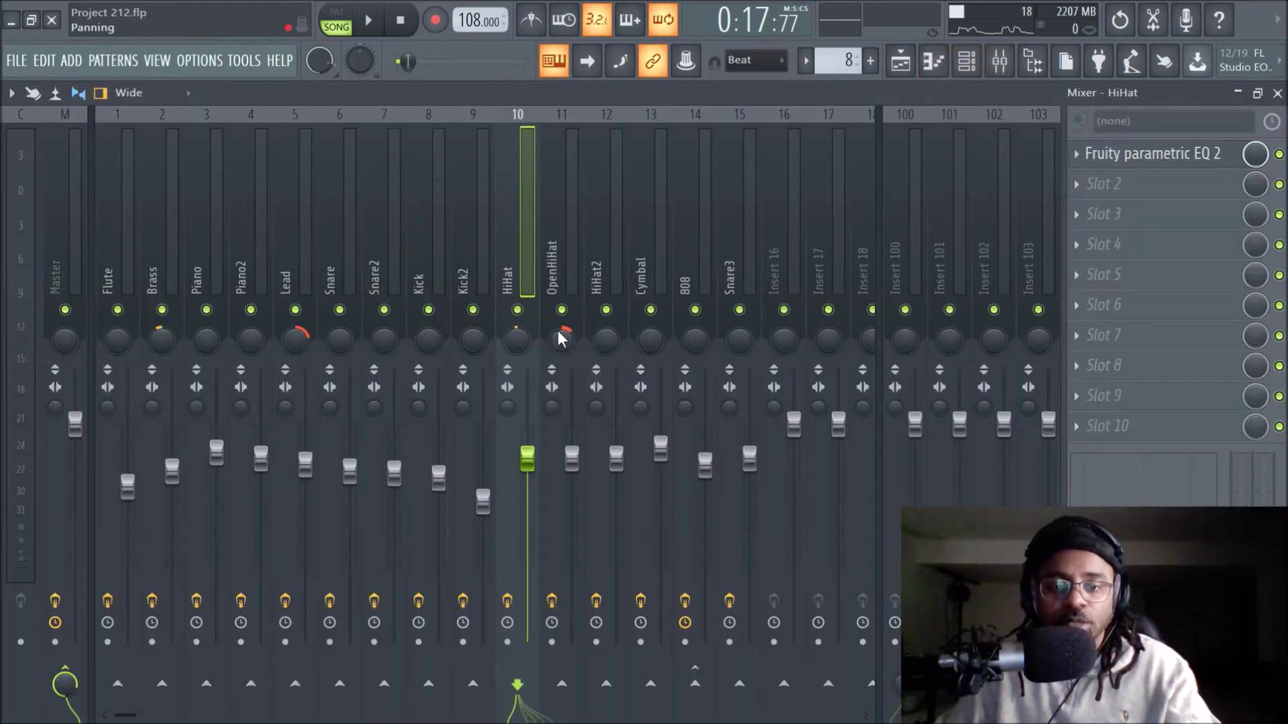
pyautogui.click(562, 228)
pyautogui.click(1197, 163)
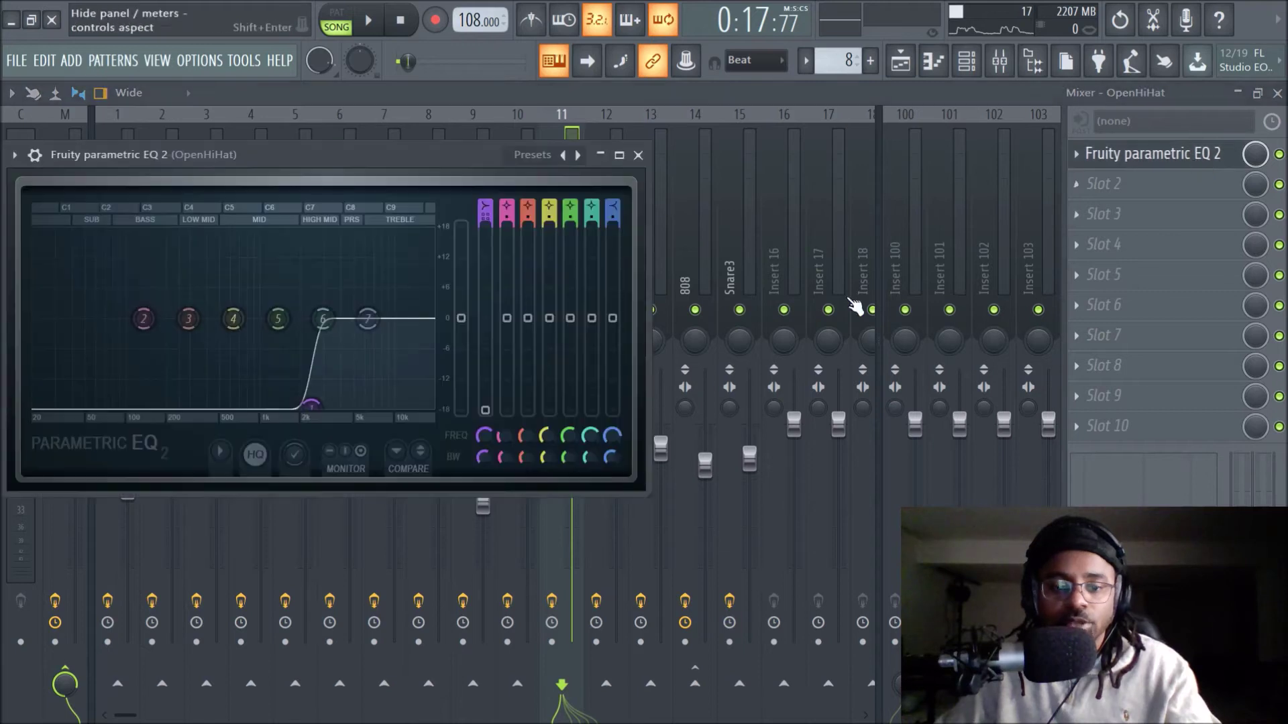
pyautogui.click(648, 153)
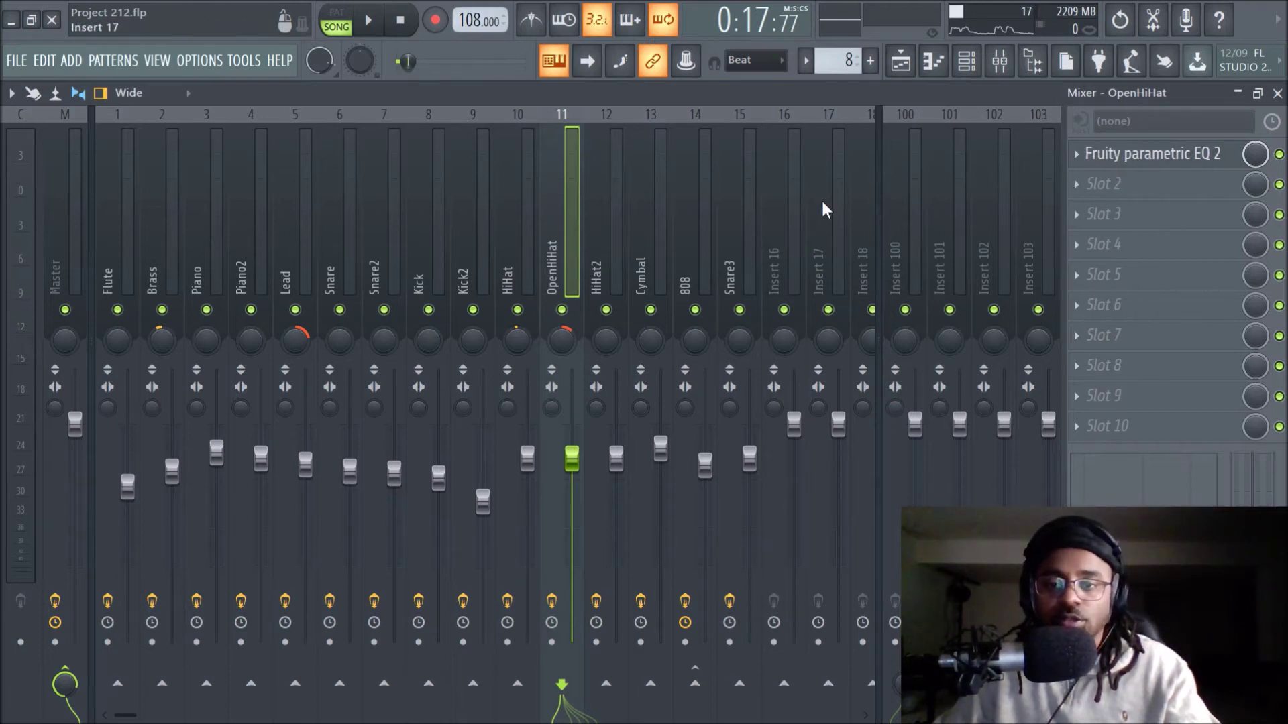
# Play the arrangement from bar 9 in the playlist with Track 10 active, and stop near the Track 11 clips
pyautogui.press('space')
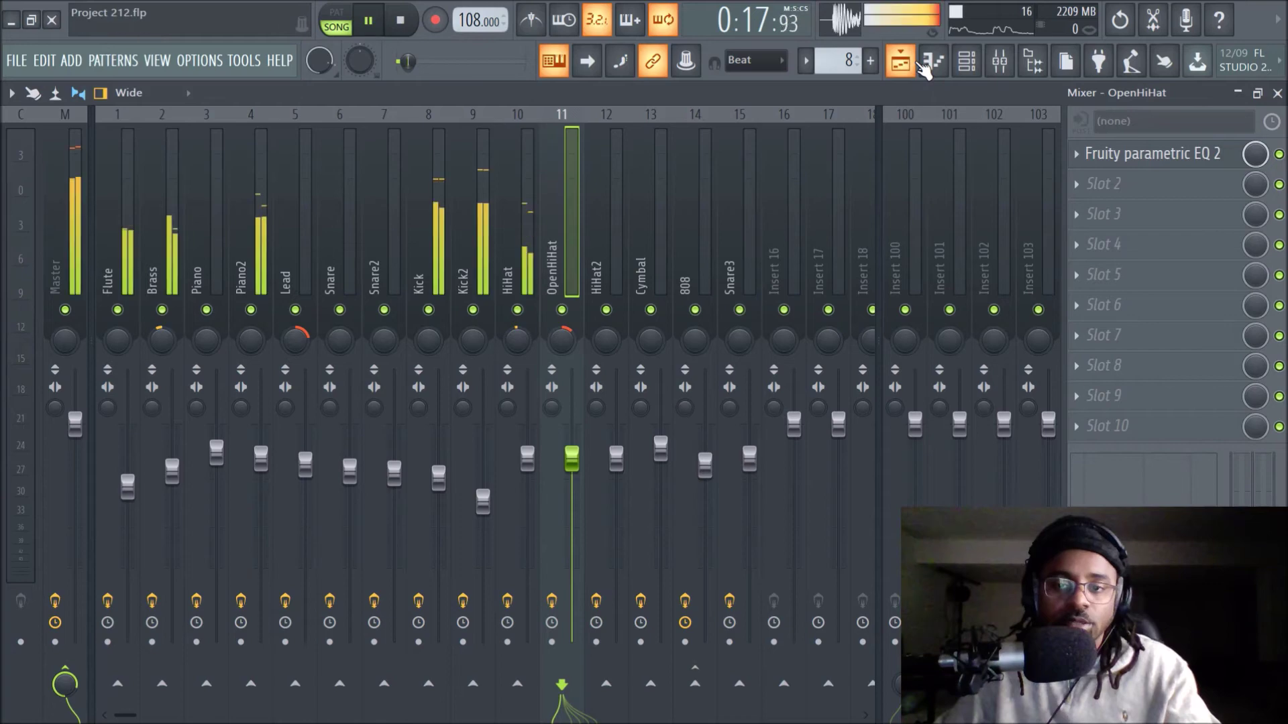
pyautogui.click(912, 71)
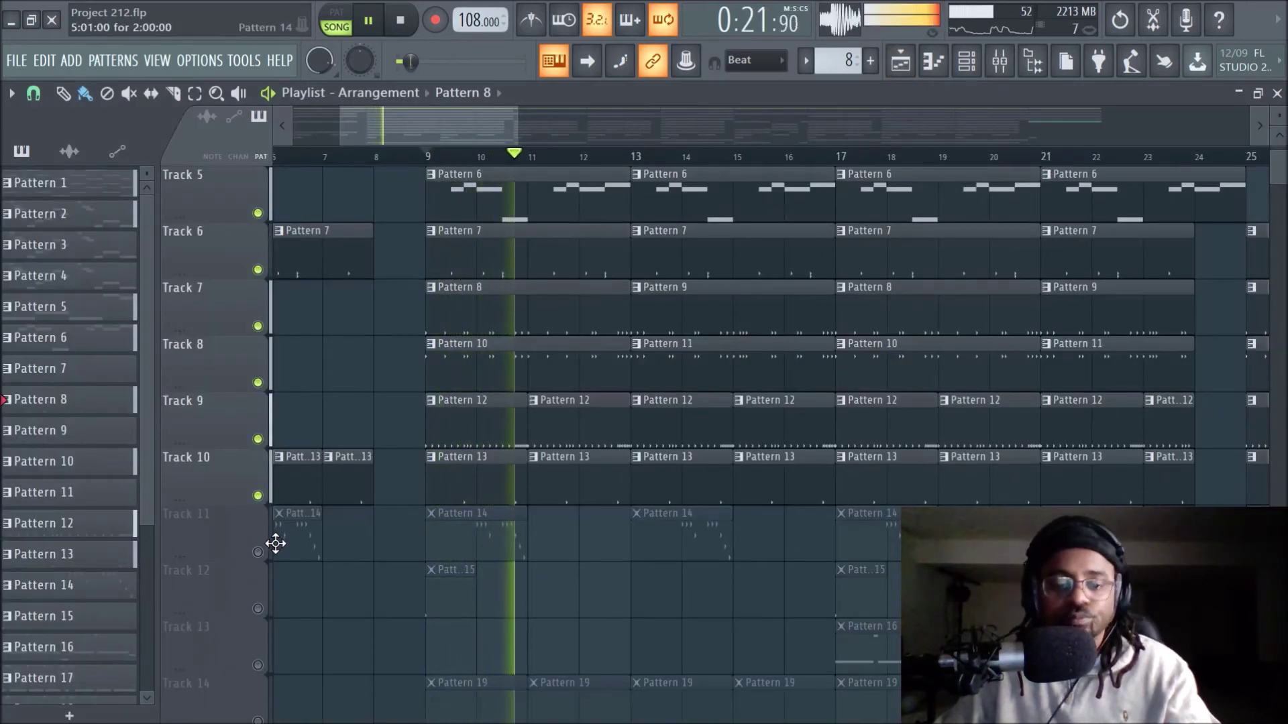
pyautogui.scroll(-2, 612, 480)
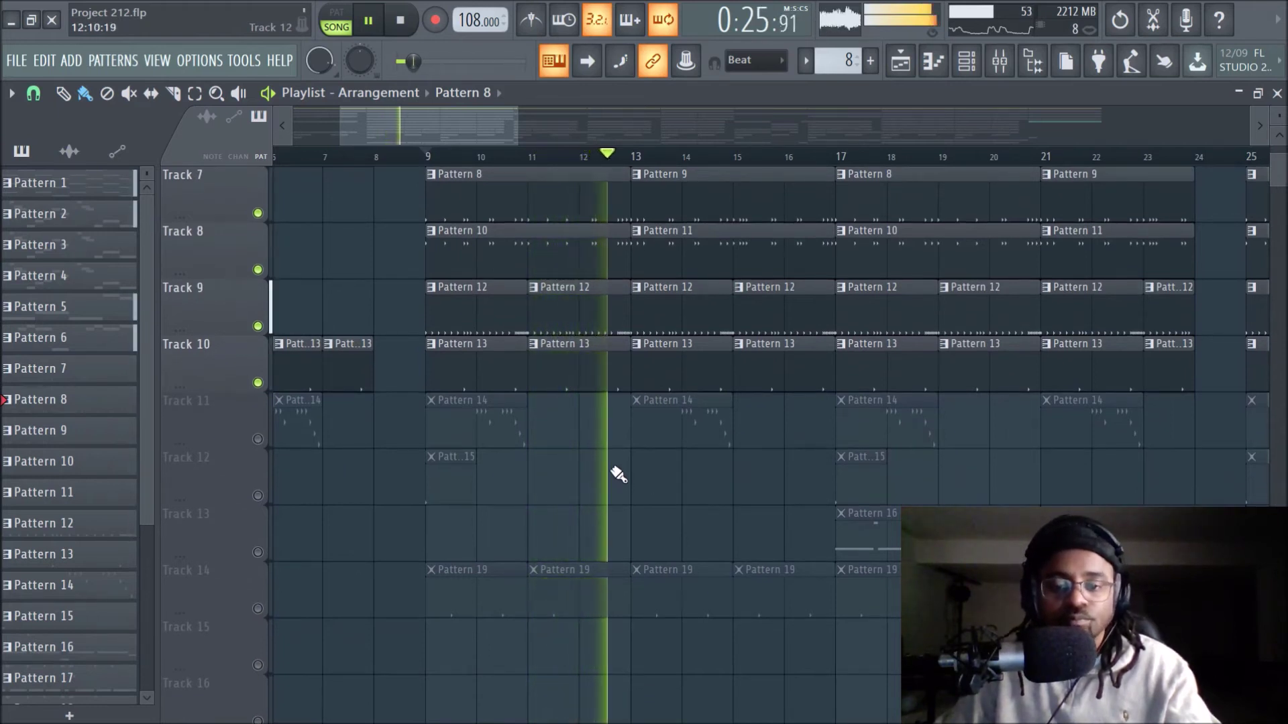
pyautogui.press('space')
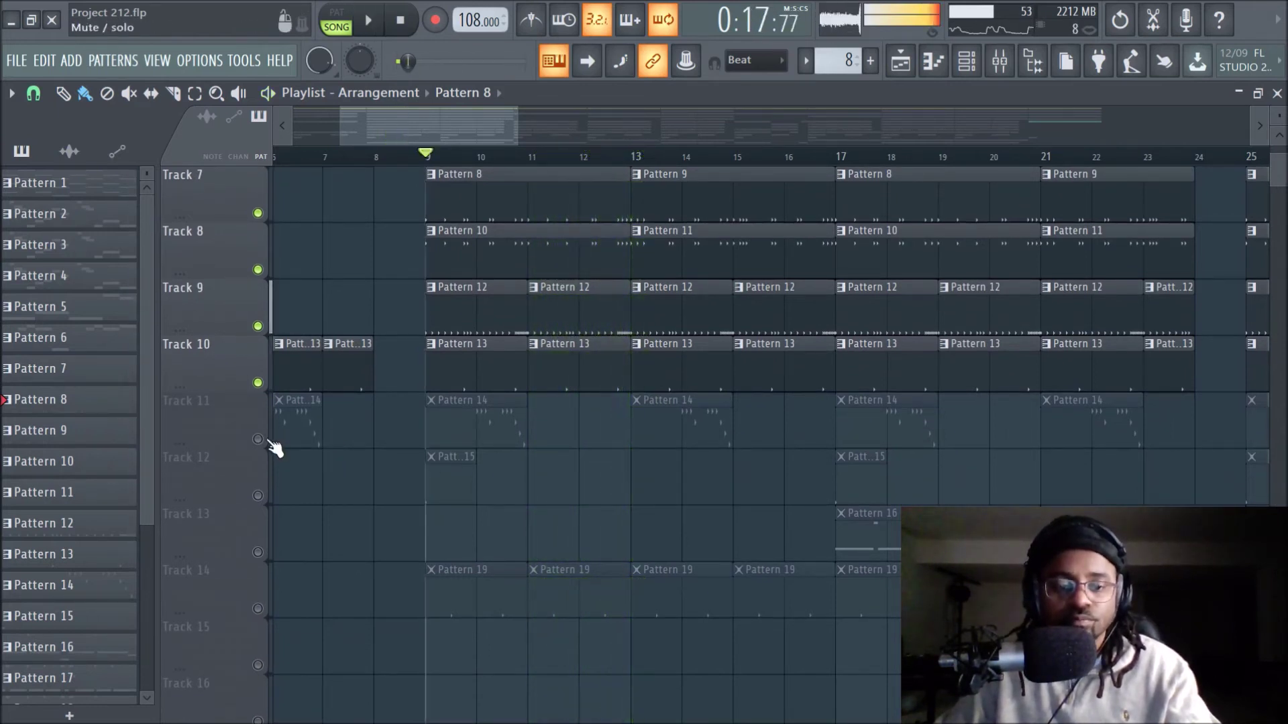
# Unmute Track 11 with the Pattern 14 clips, view the HiHat2 insert in the mixer, and return to the playlist
pyautogui.click(259, 440)
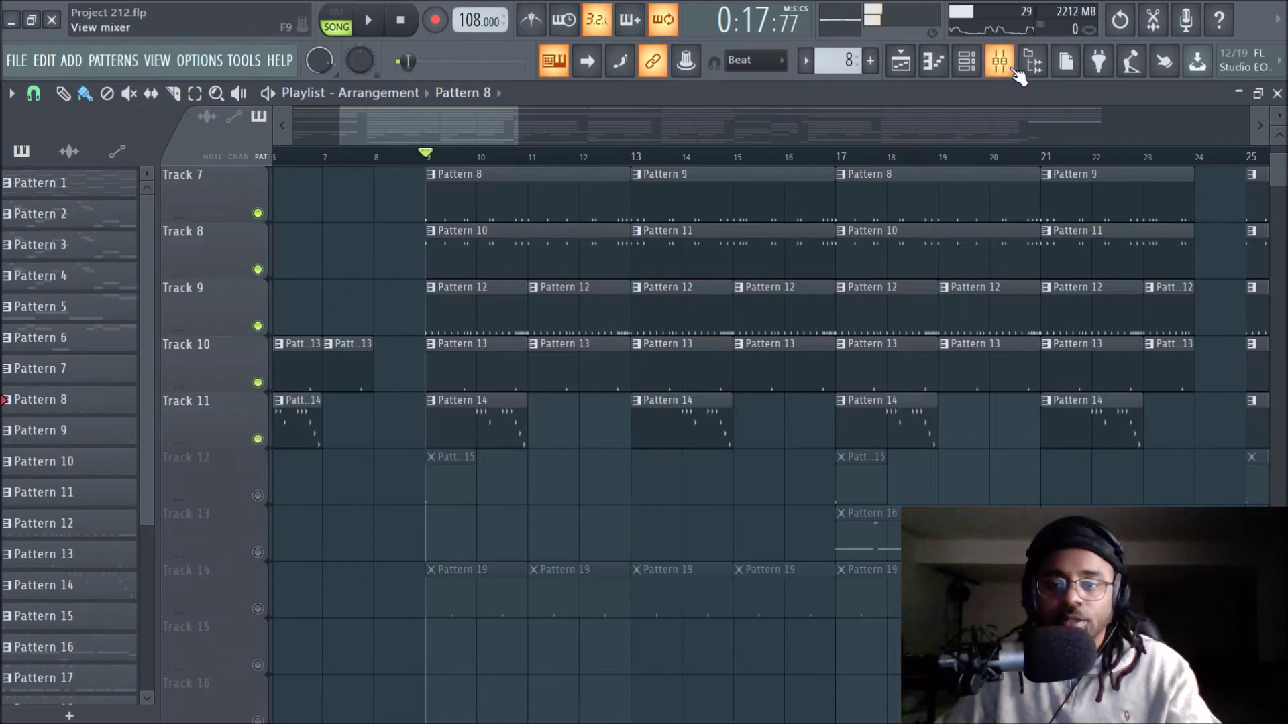
pyautogui.click(1016, 67)
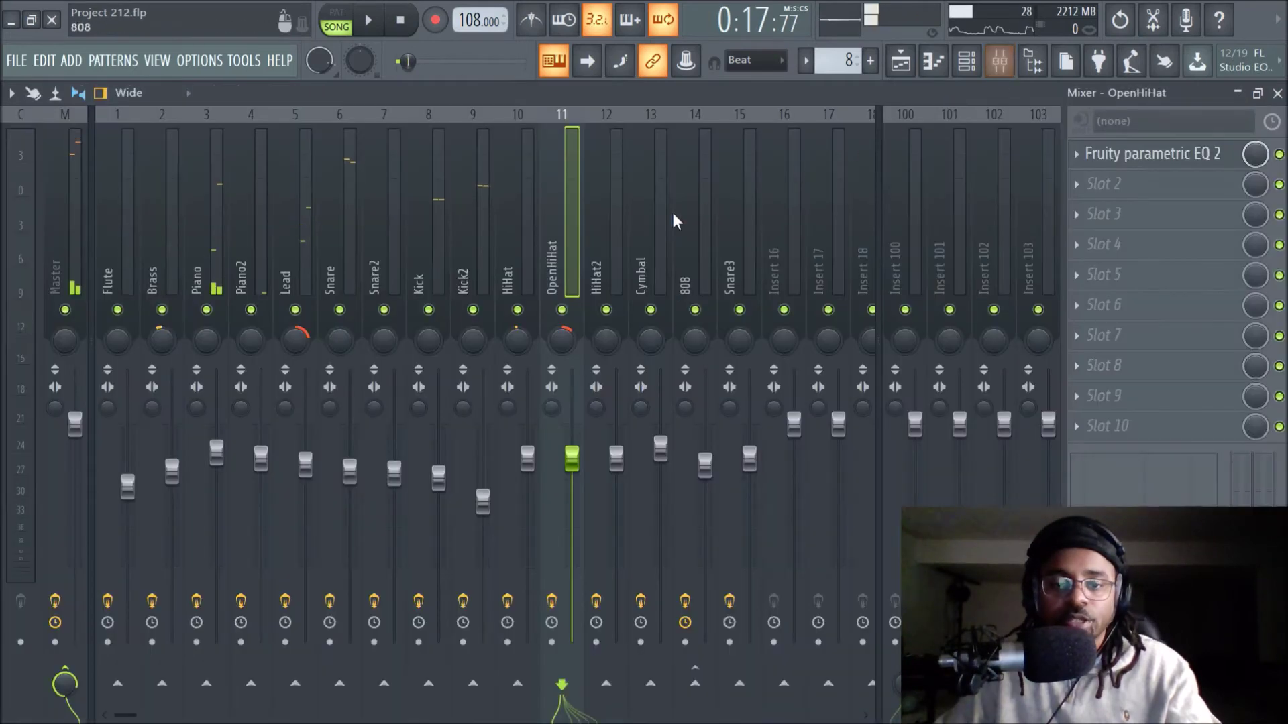
pyautogui.click(605, 234)
pyautogui.click(900, 61)
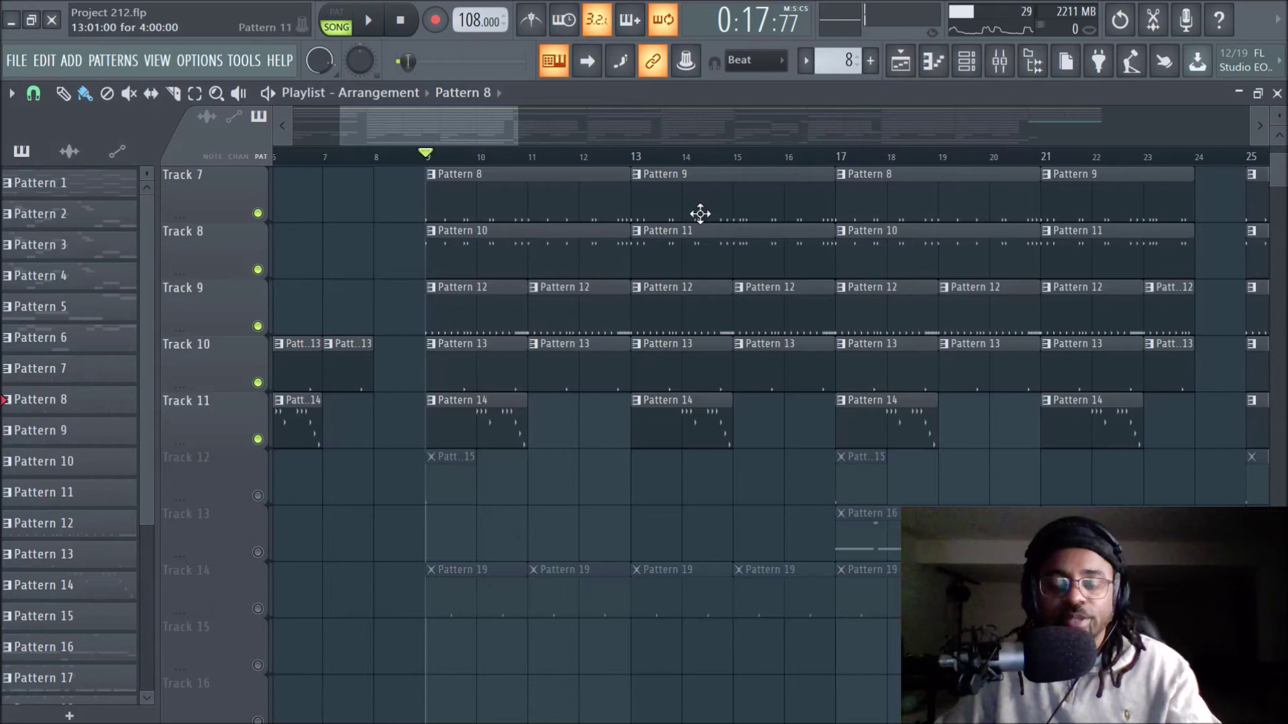
# Open the Pattern 14 clip at bar 9 in the piano roll and examine its R&B OVO Hi Hat #2 notes up close
pyautogui.doubleClick(496, 416)
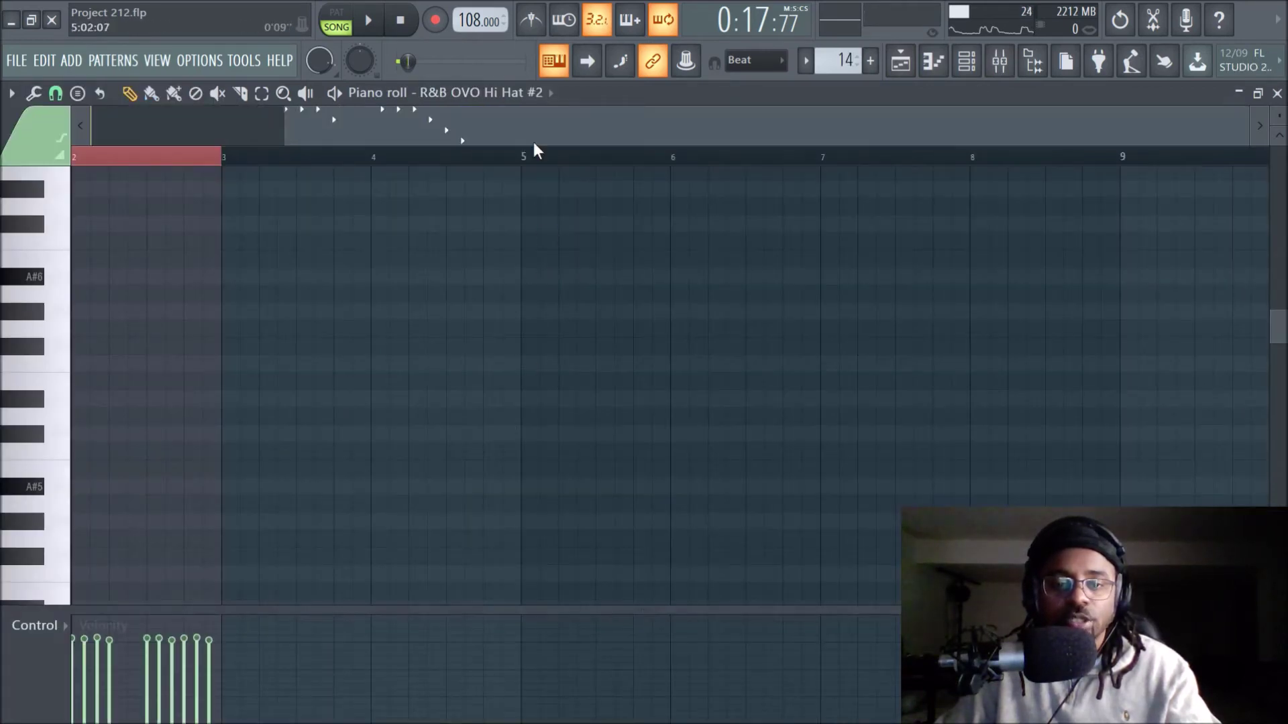
pyautogui.scroll(-5, 389, 332)
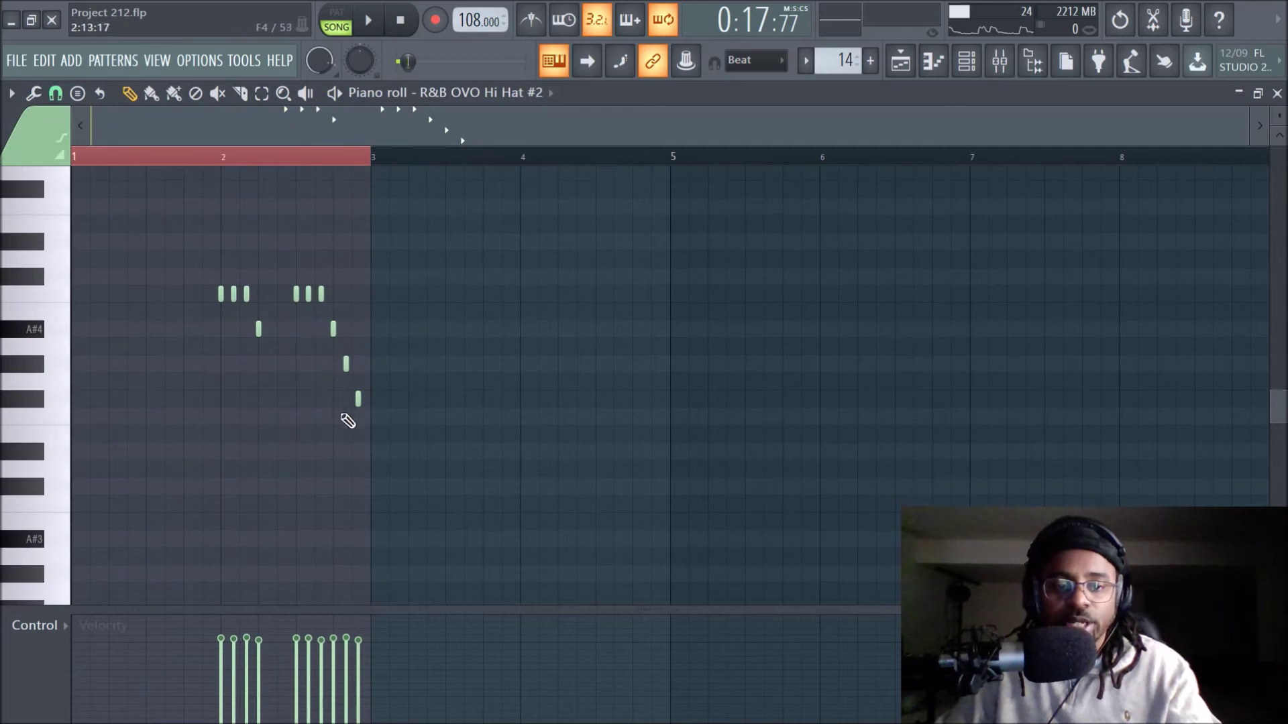
pyautogui.scroll(5, 319, 175)
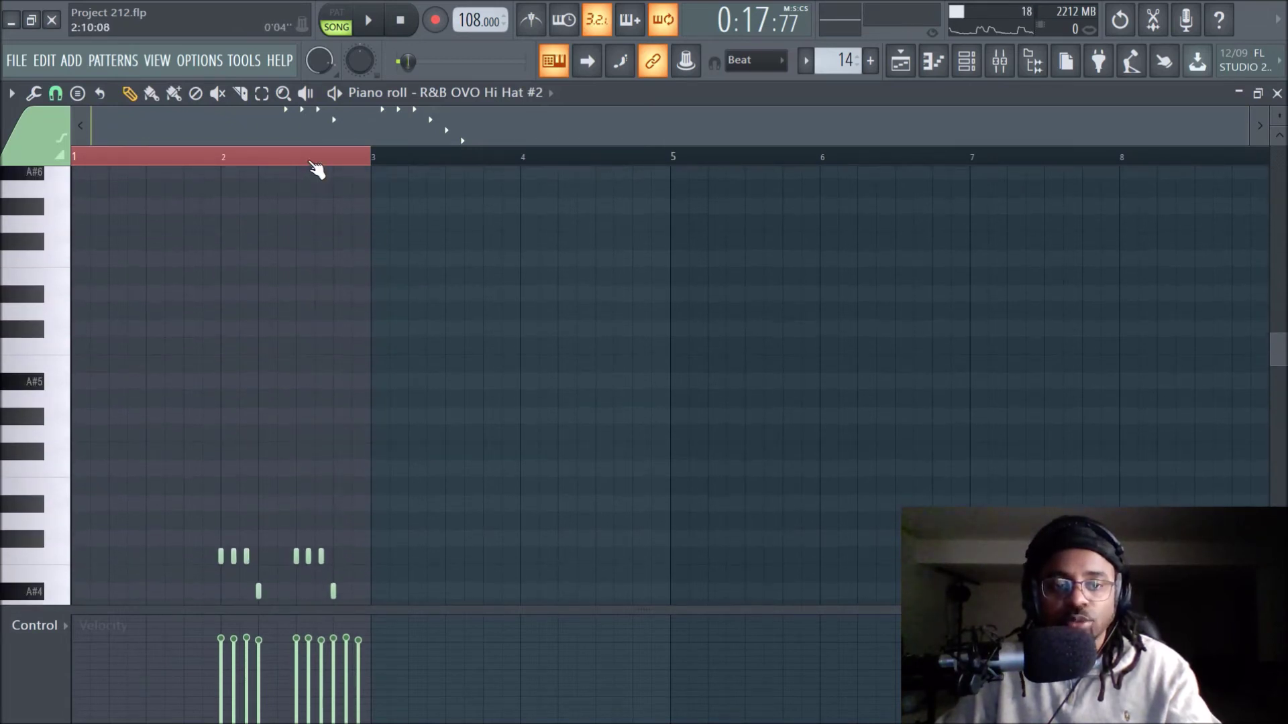
pyautogui.scroll(2, 315, 163)
pyautogui.scroll(5, 315, 163)
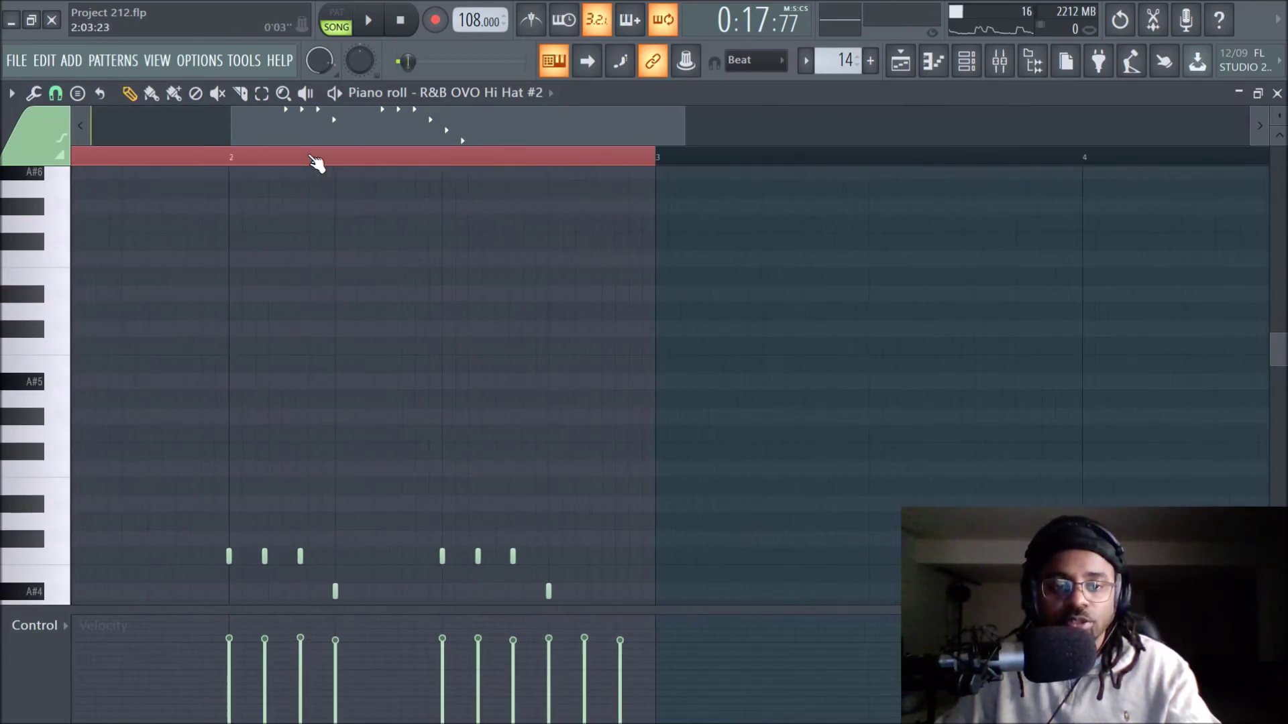
pyautogui.scroll(-3, 295, 253)
pyautogui.scroll(-4, 292, 253)
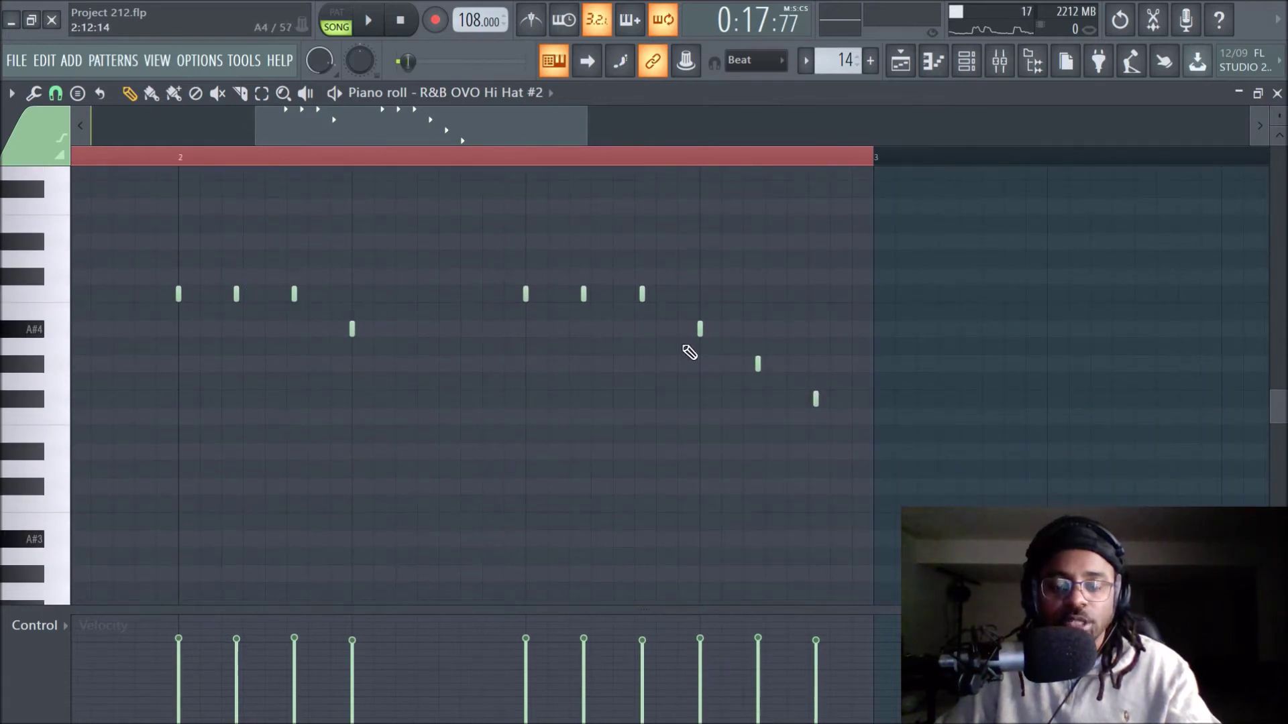
# Return to the playlist and play the arrangement from bar 9 with Track 11 active, stopping near bar 15
pyautogui.click(900, 60)
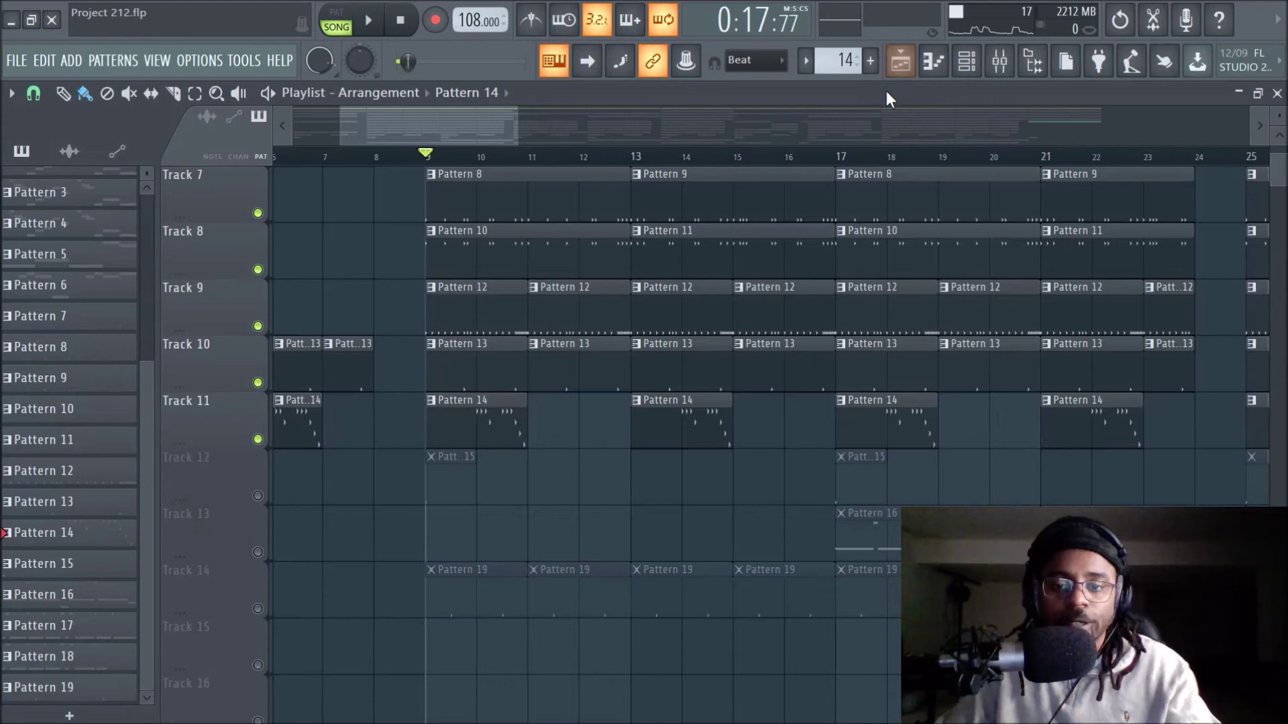
pyautogui.press('space')
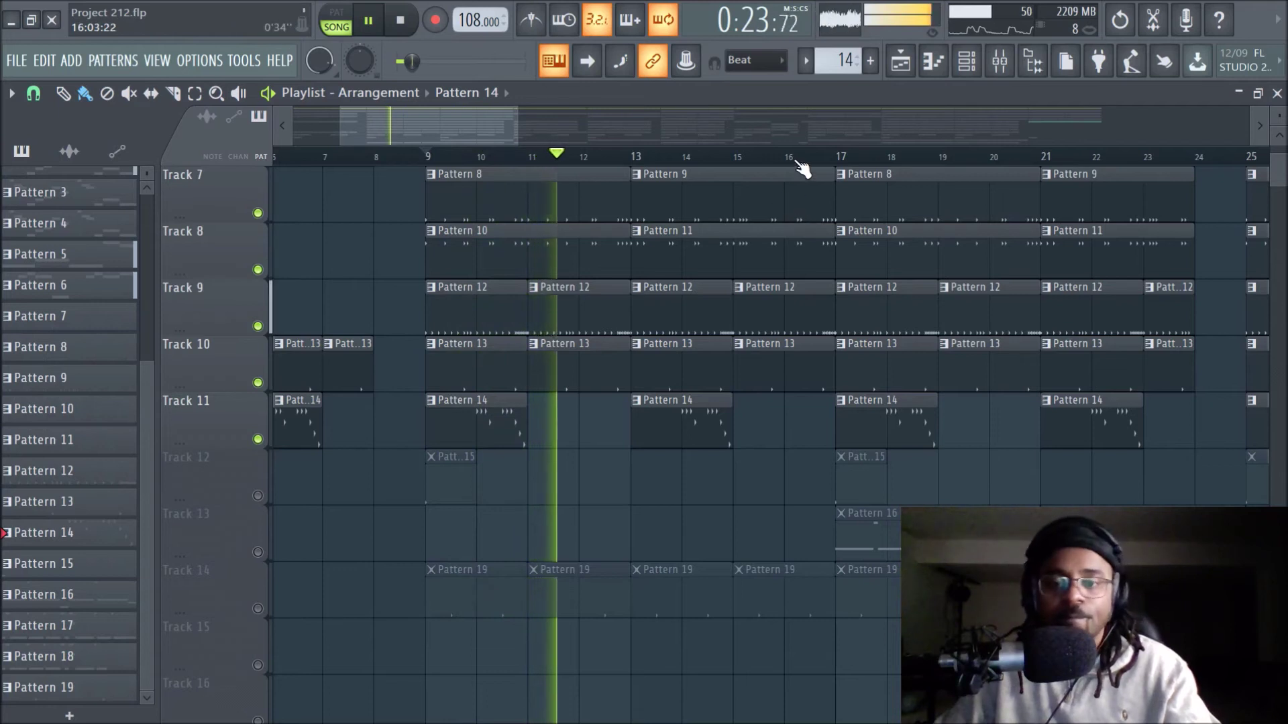
pyautogui.scroll(-2, 801, 164)
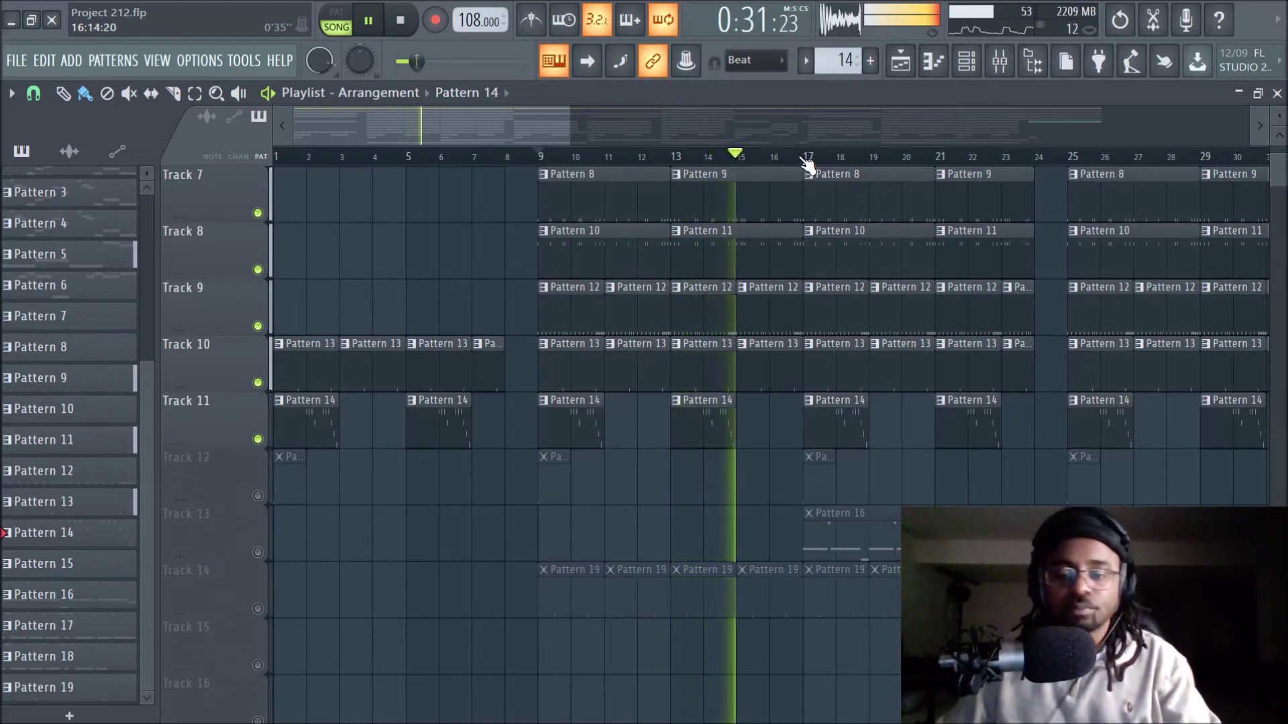
pyautogui.press('space')
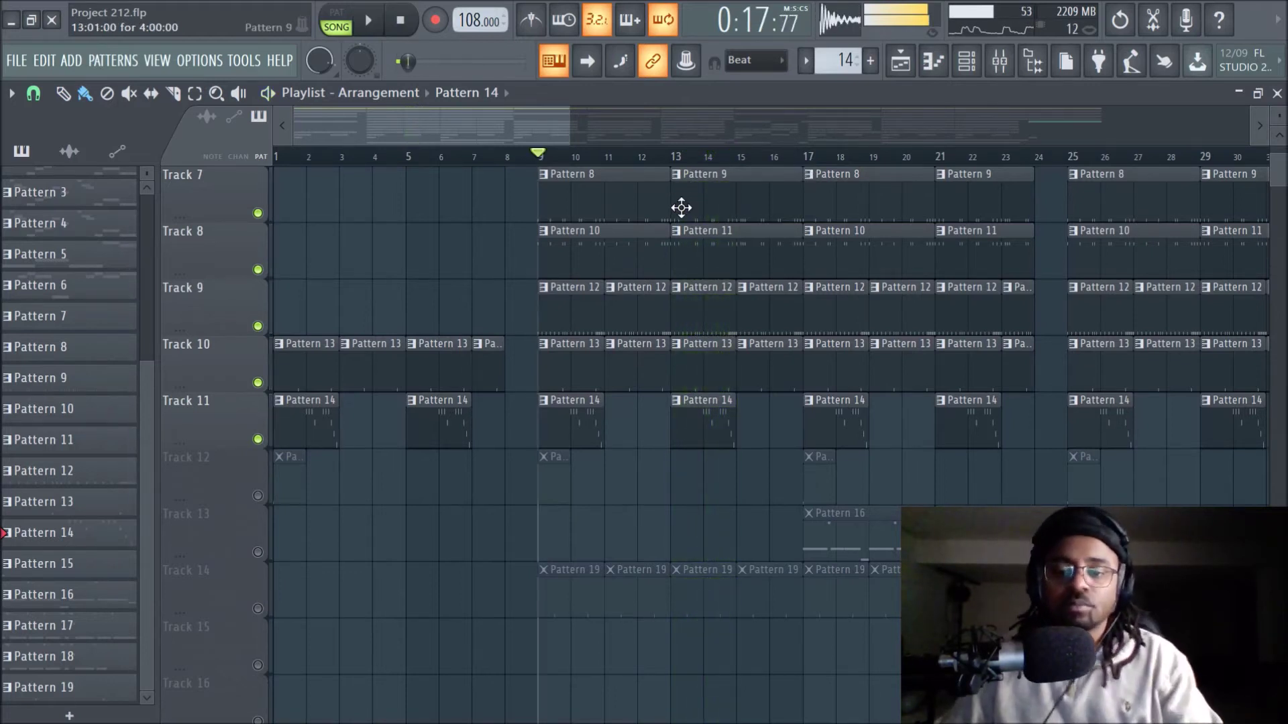
# Reopen the Pattern 14 clip in the piano roll and show the note pan values of its hi-hat notes
pyautogui.doubleClick(583, 428)
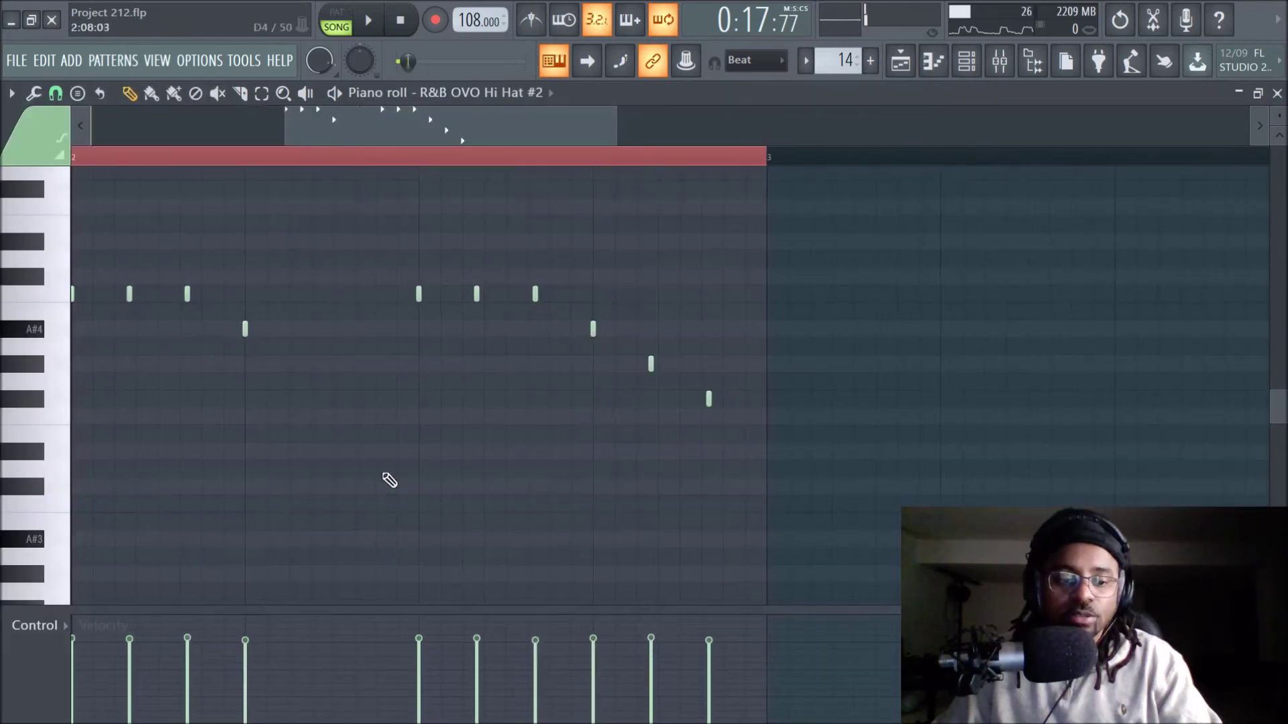
pyautogui.click(71, 630)
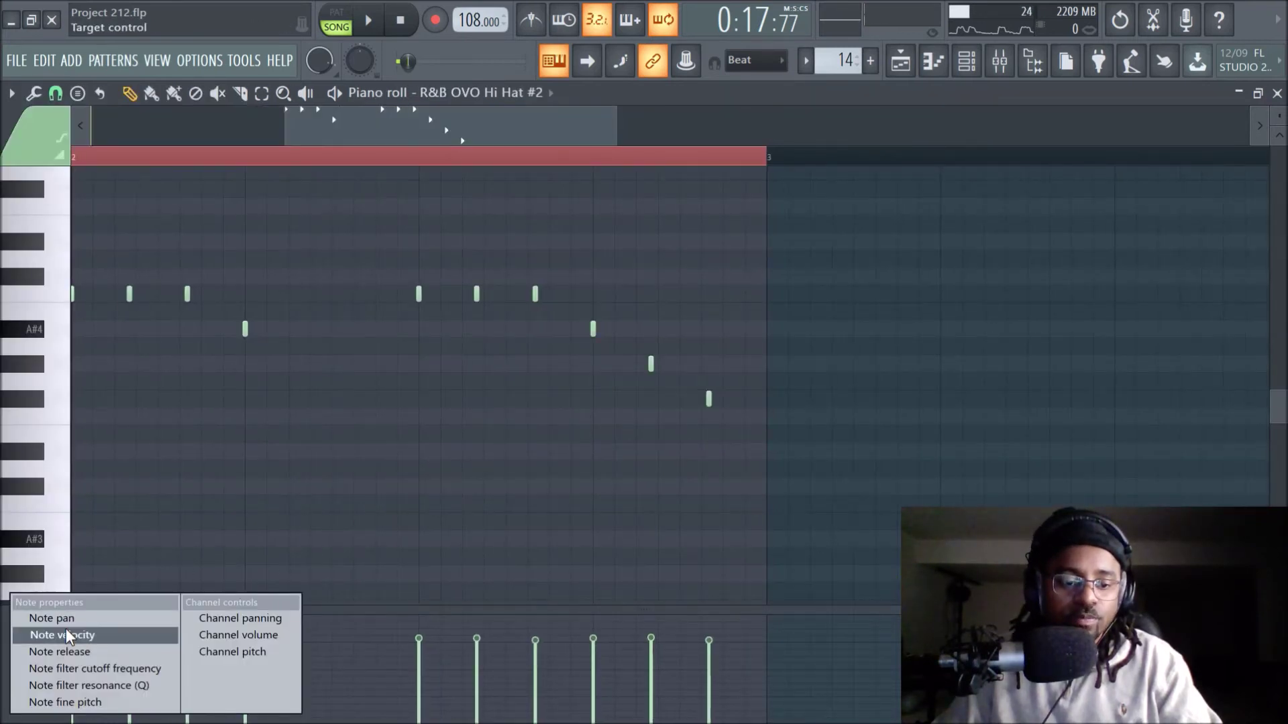
pyautogui.click(67, 621)
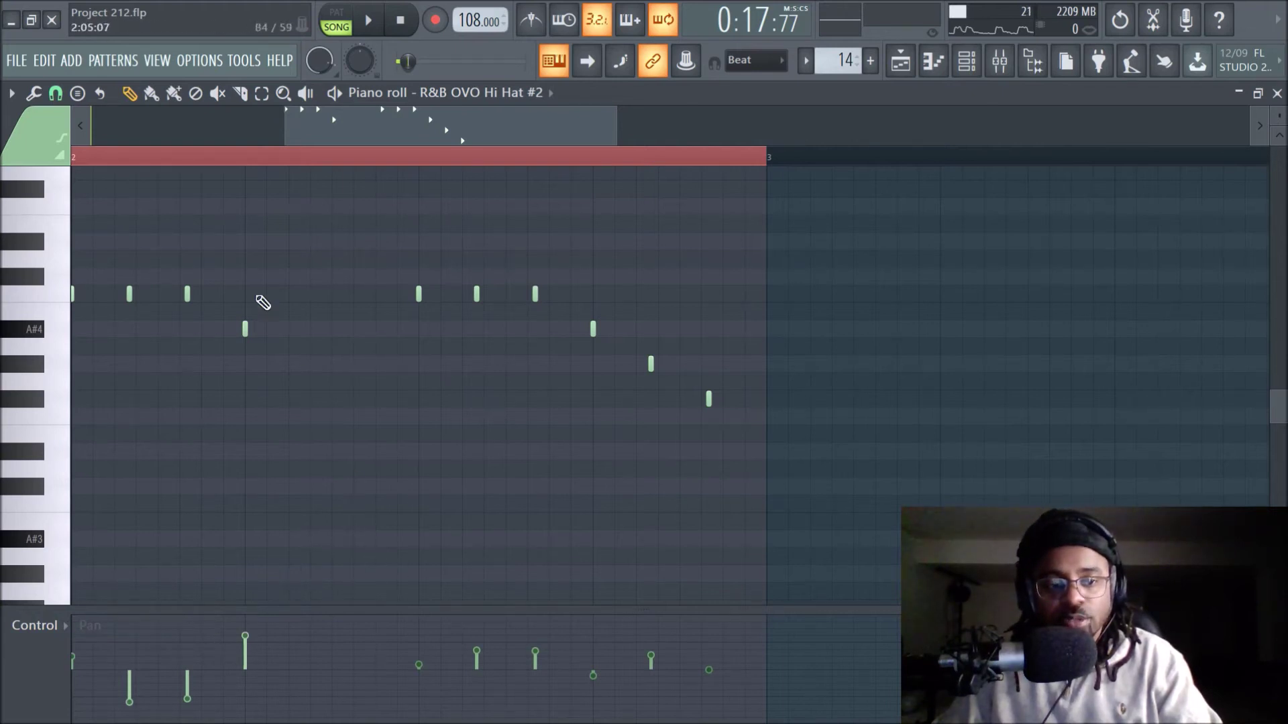
# Switch to pattern mode and play Pattern 14 on its own to hear the panned hi-hats, then stop
pyautogui.click(336, 20)
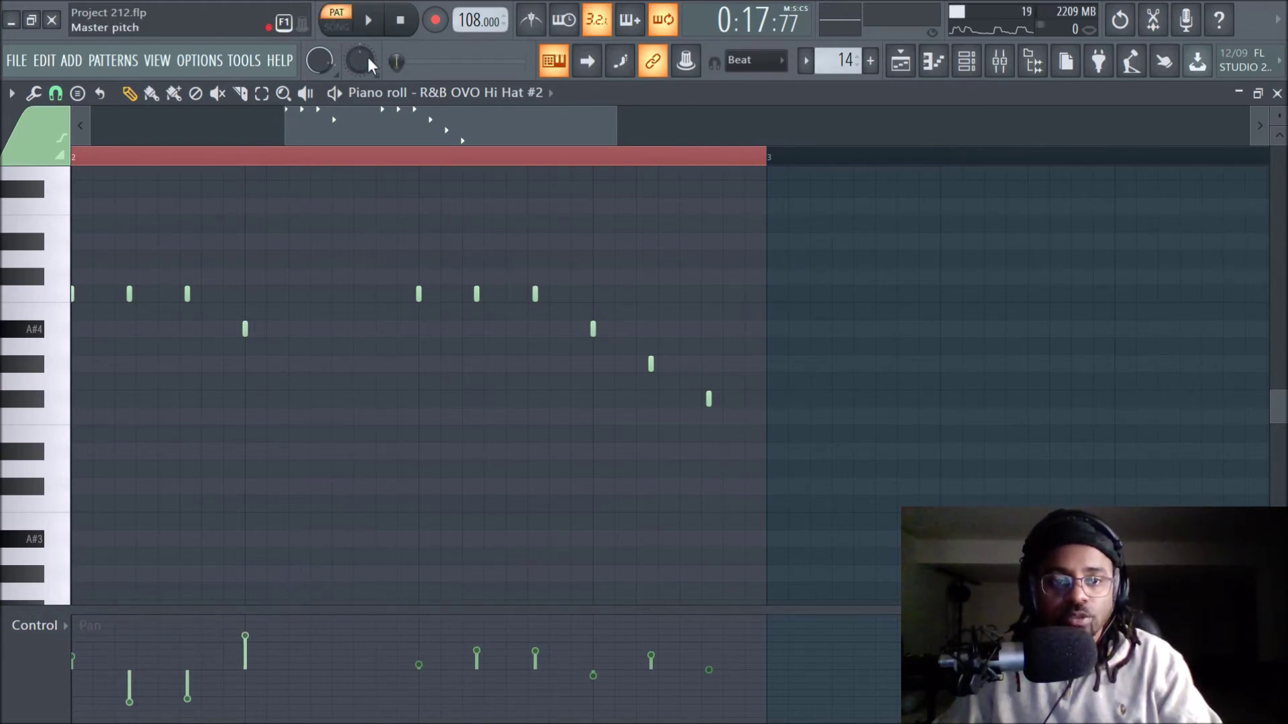
pyautogui.moveTo(408, 134); pyautogui.dragTo(256, 144)
pyautogui.press('space')
pyautogui.scroll(-3, 310, 163)
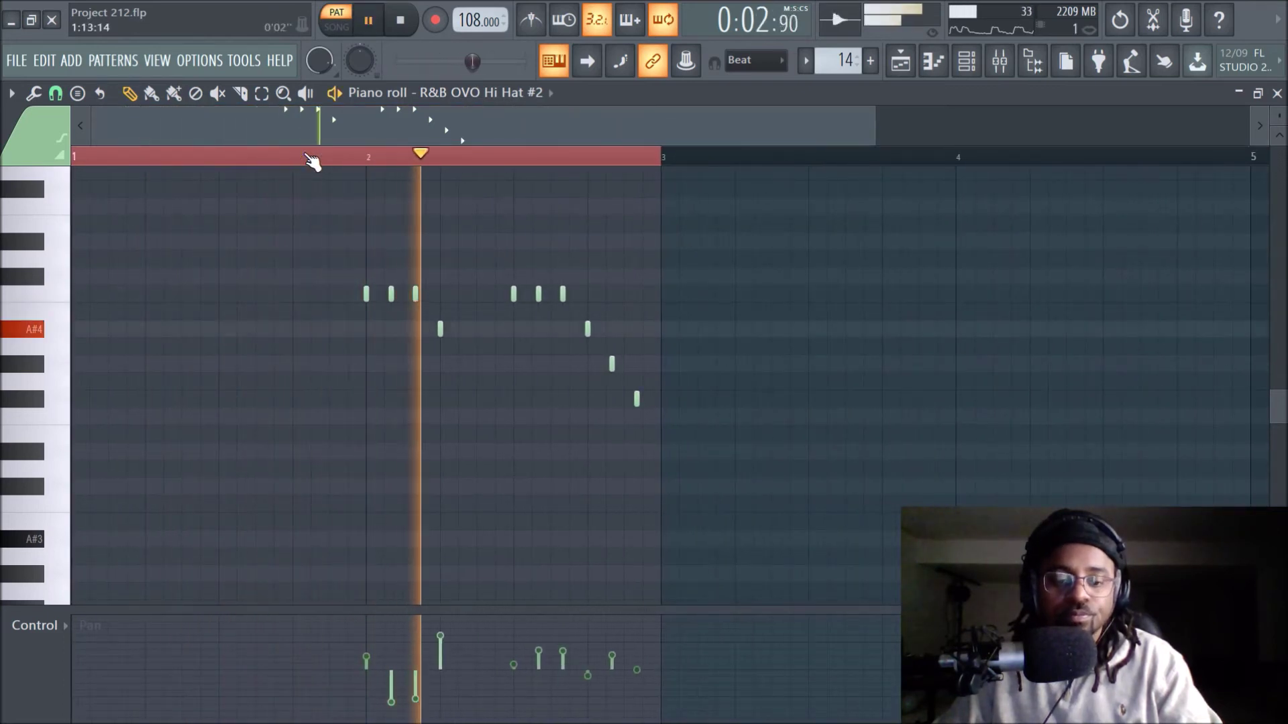
pyautogui.press('space')
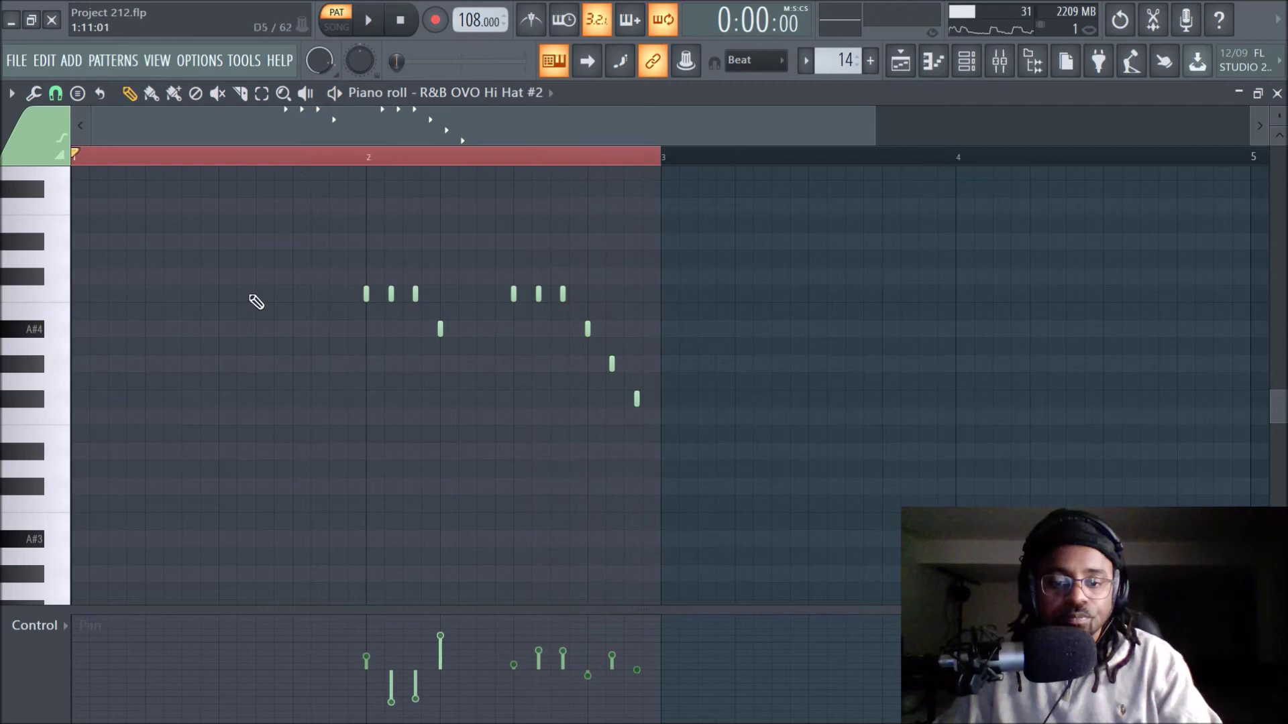
# Set the piano roll's control lane back to note velocity
pyautogui.click(67, 626)
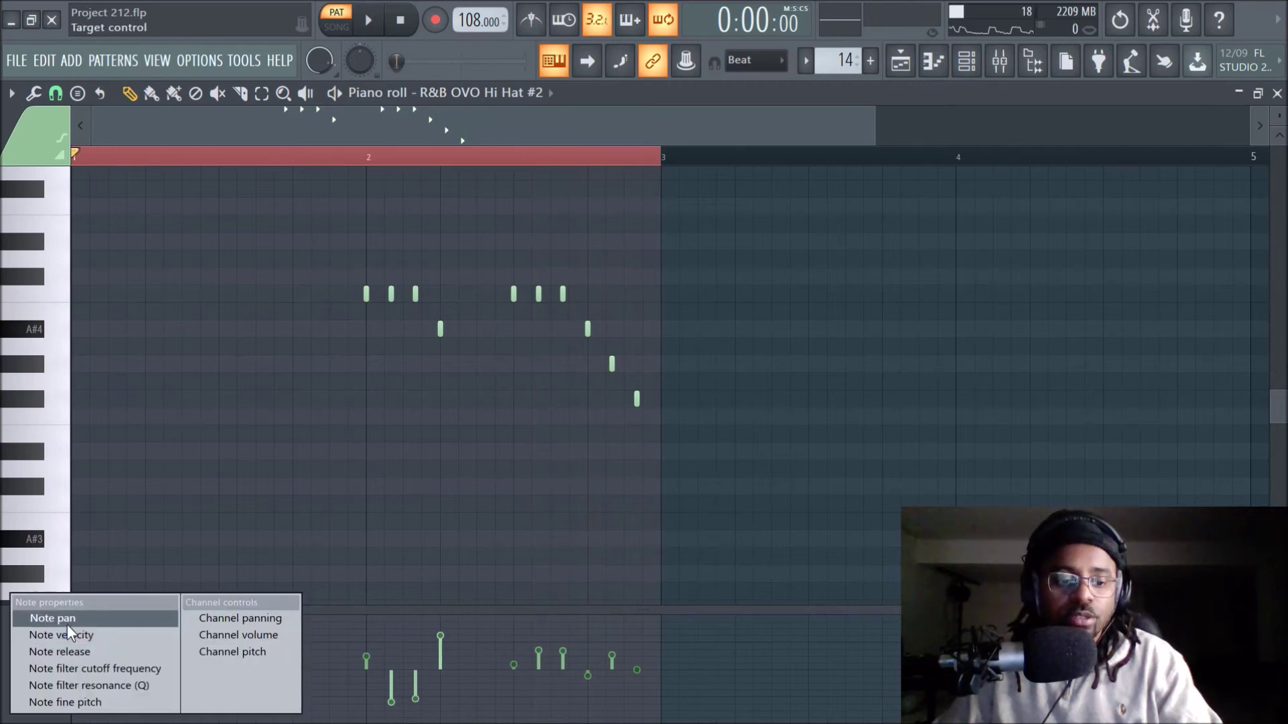
pyautogui.click(67, 625)
pyautogui.click(58, 629)
pyautogui.click(59, 641)
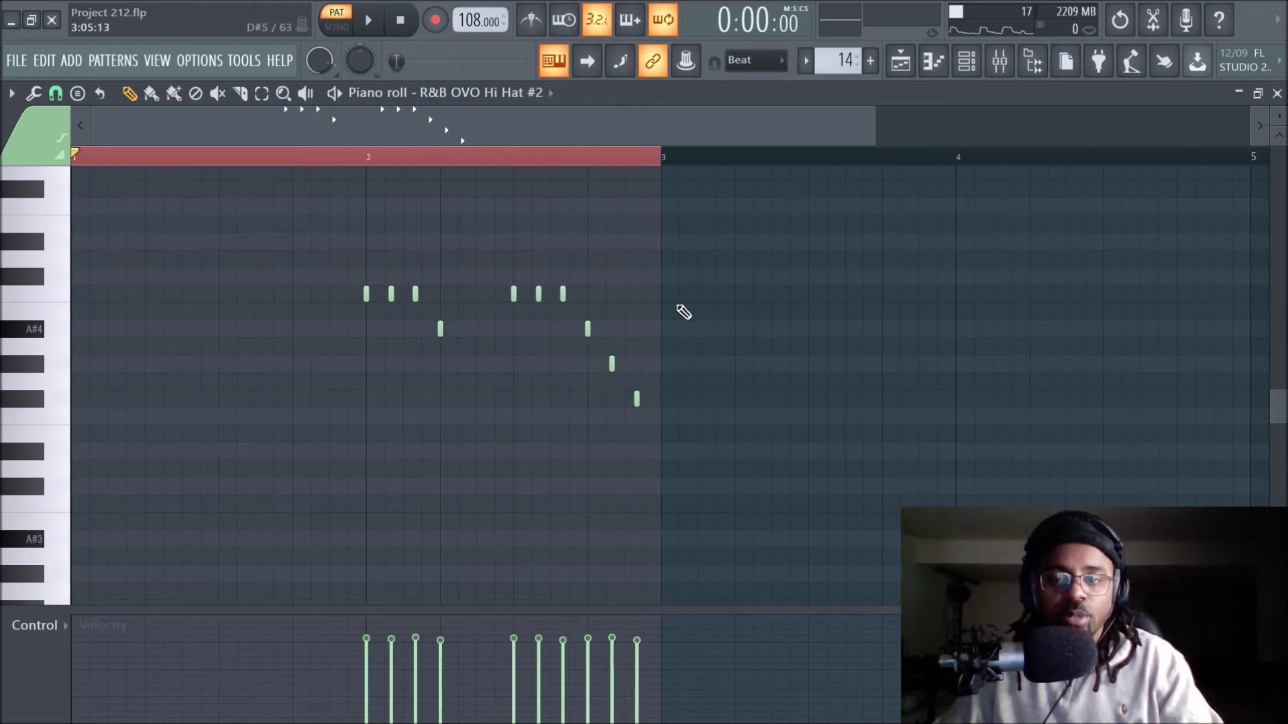
# Return to the playlist and unmute Track 12
pyautogui.click(900, 62)
pyautogui.scroll(-3, 781, 152)
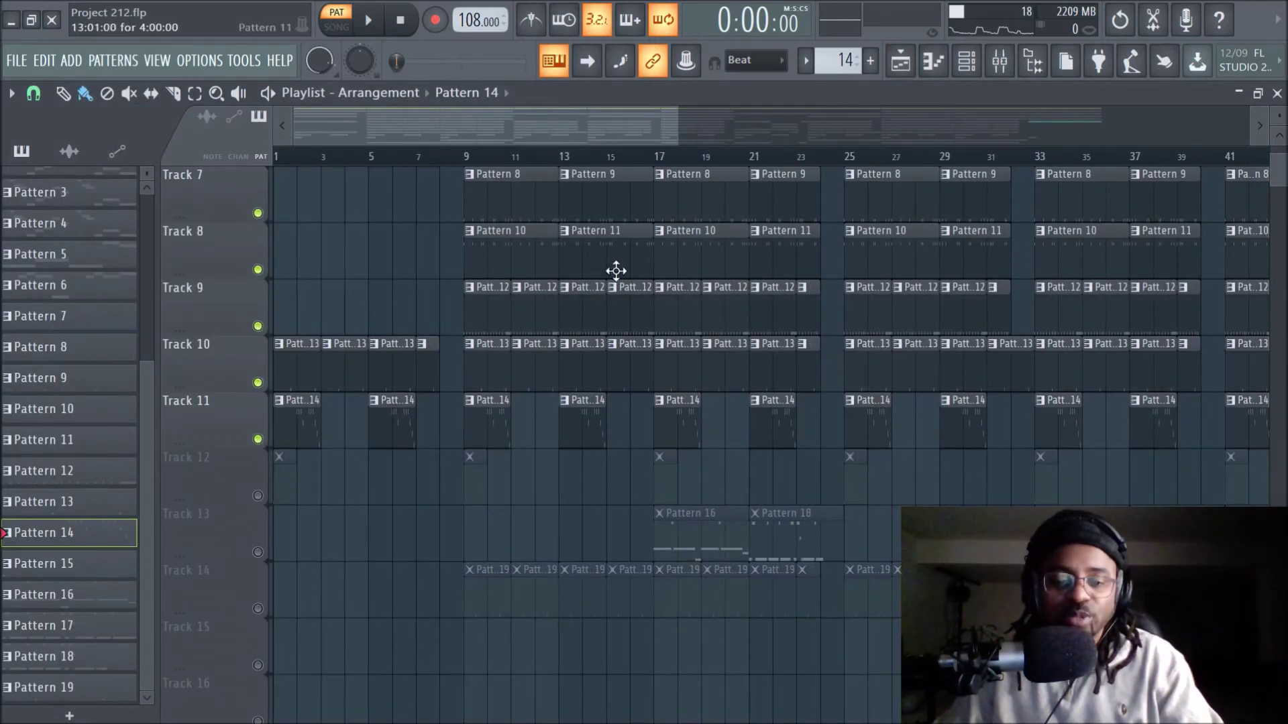
pyautogui.click(257, 496)
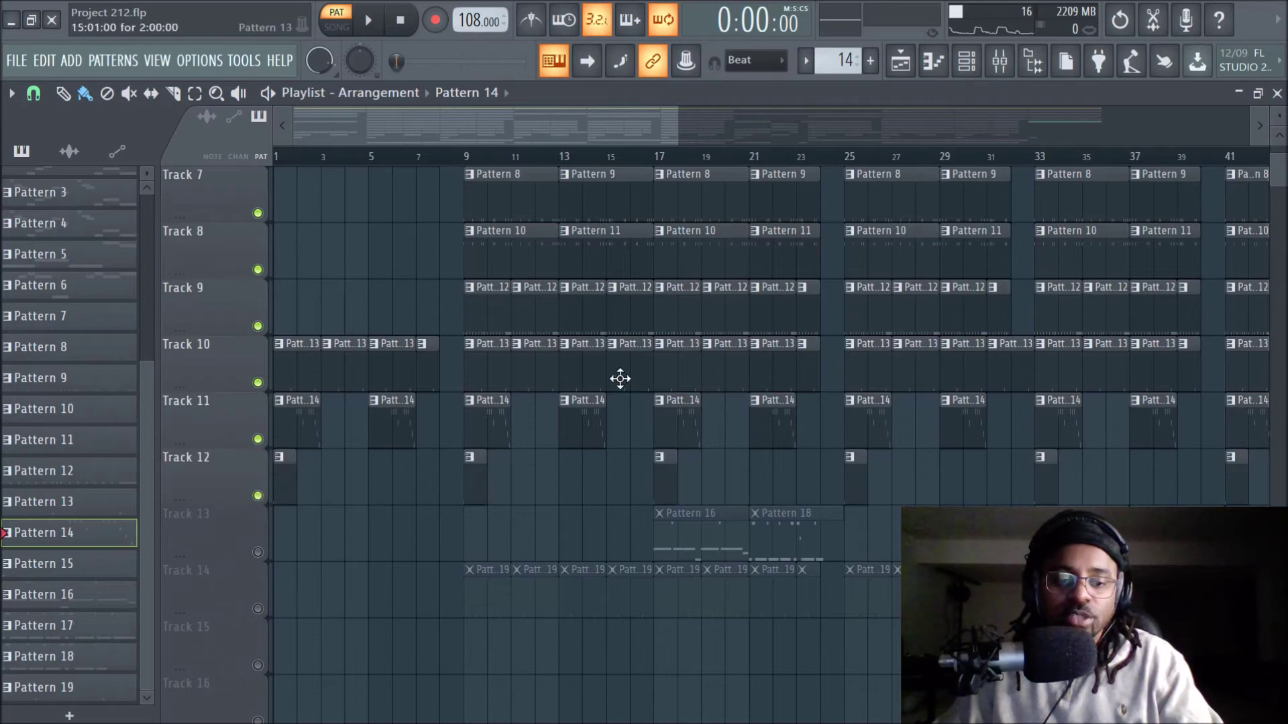
# Play the arrangement in song mode from bar 9 with Track 12 active, bring up the mixer, and stop playback
pyautogui.click(469, 164)
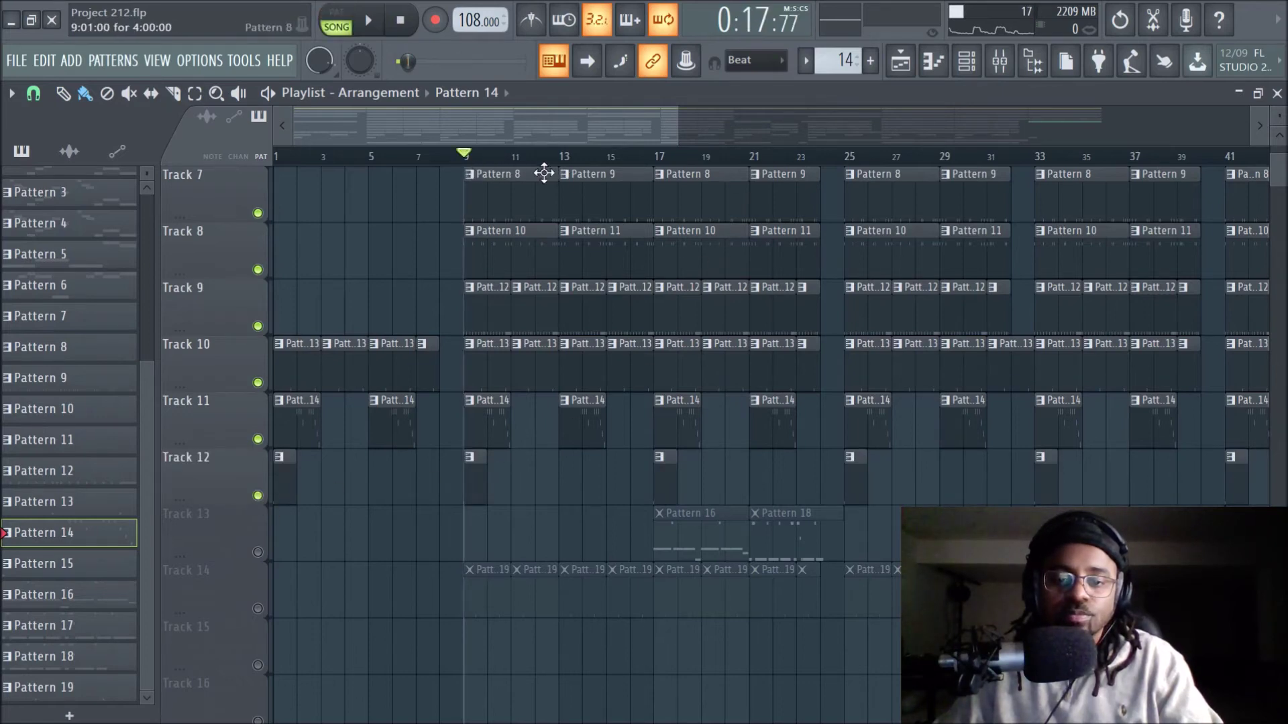
pyautogui.press('space')
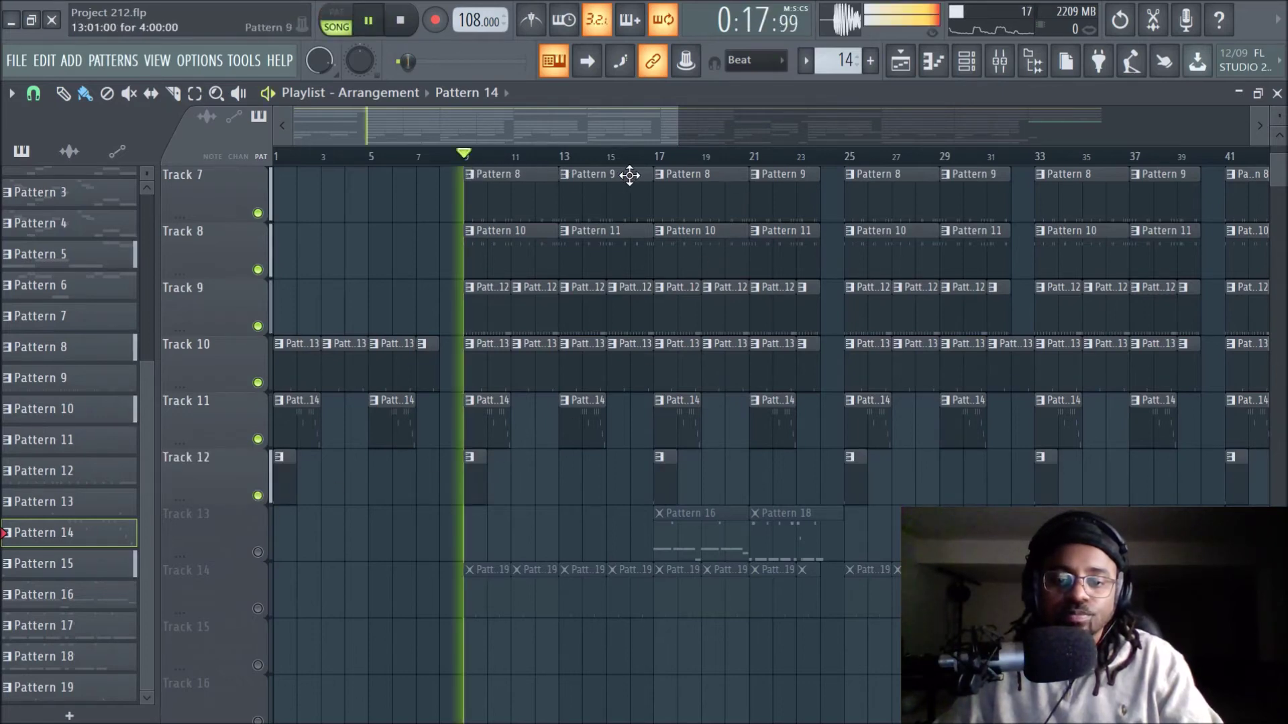
pyautogui.click(999, 60)
pyautogui.press('space')
# Select the Cymbal insert in the mixer to show its effects and play the song briefly while watching its level
pyautogui.click(661, 244)
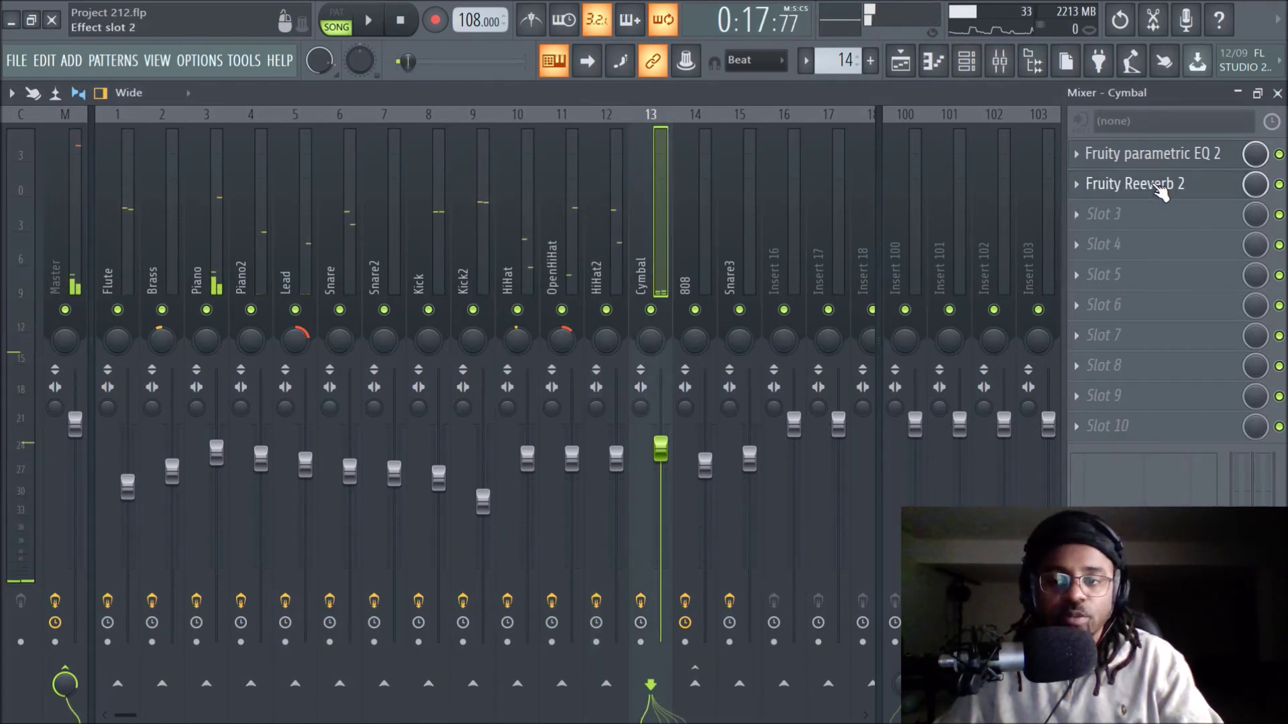
pyautogui.press('space')
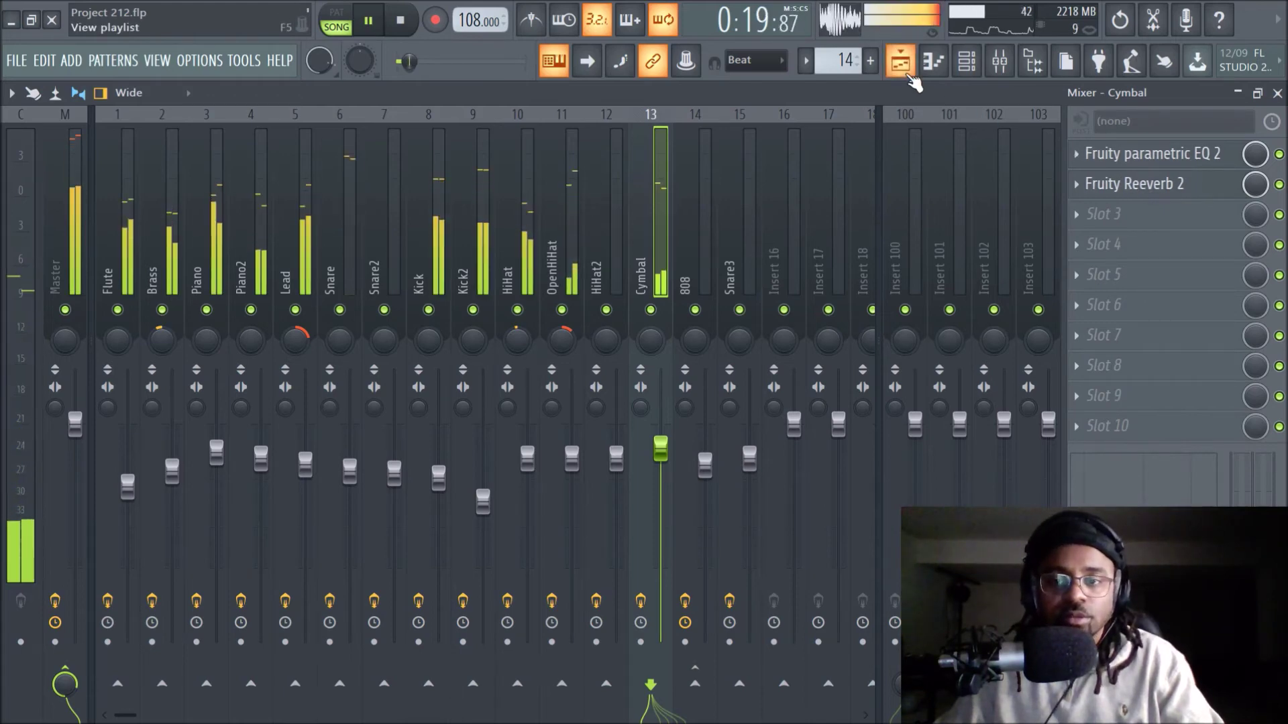
pyautogui.press('space')
# Open the Scorpion Cymbal Crash 1 channel from the channel rack, audition its sample, and close its settings
pyautogui.click(966, 60)
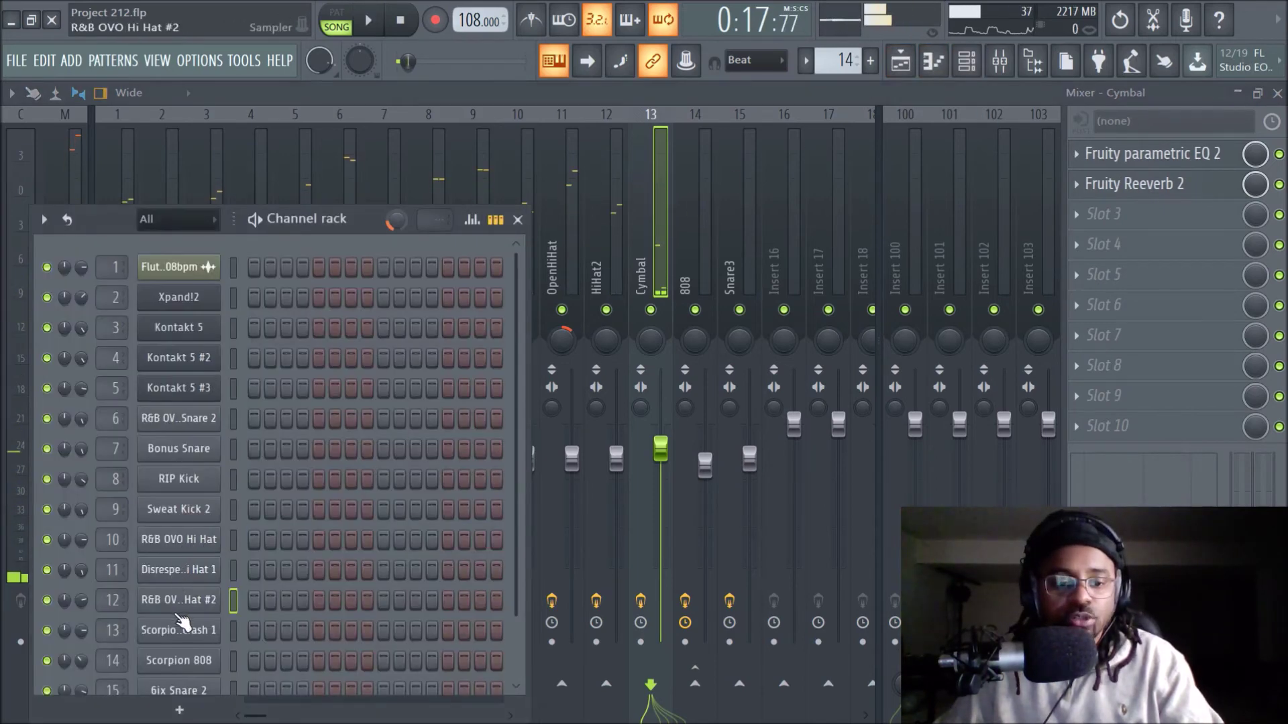
pyautogui.click(181, 631)
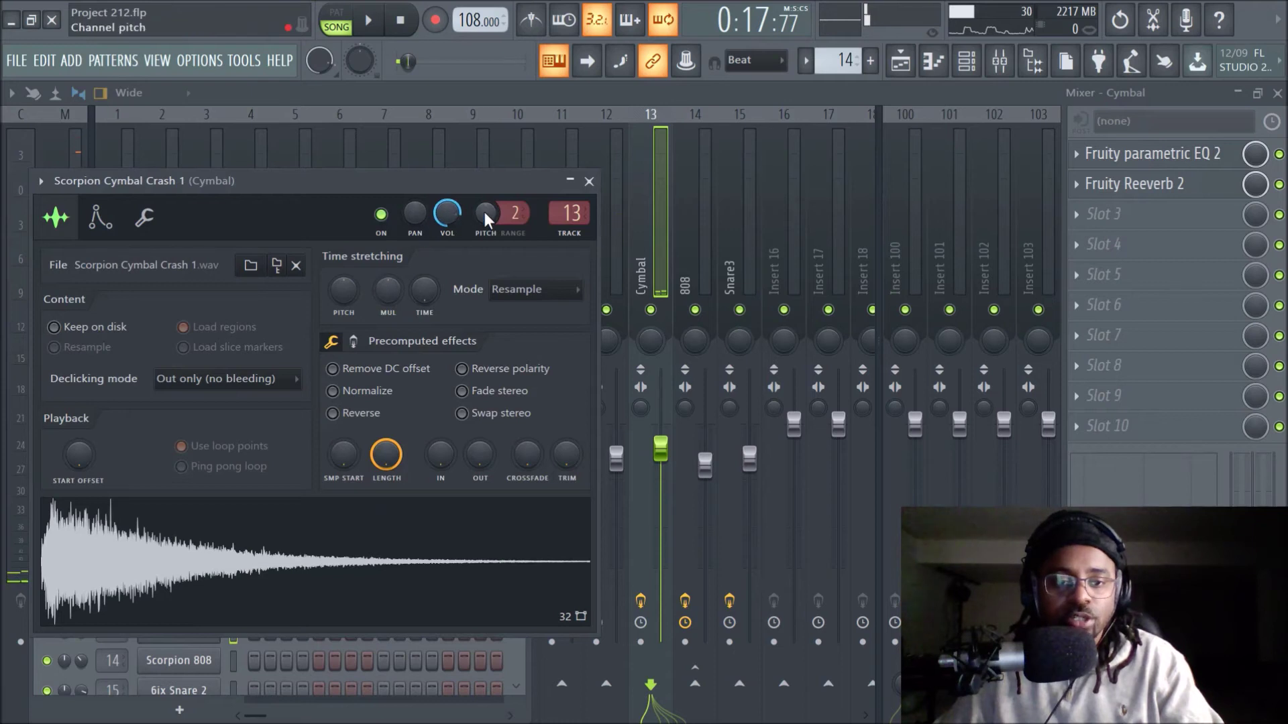
pyautogui.click(312, 565)
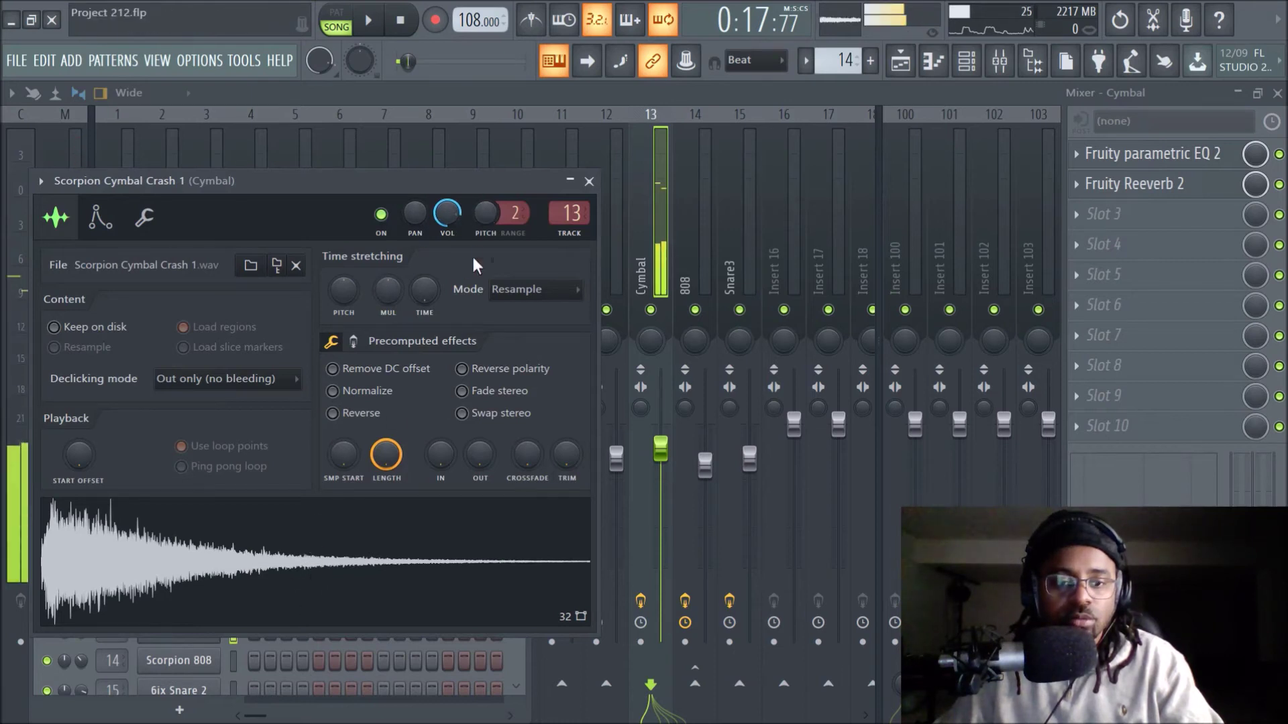
pyautogui.click(589, 181)
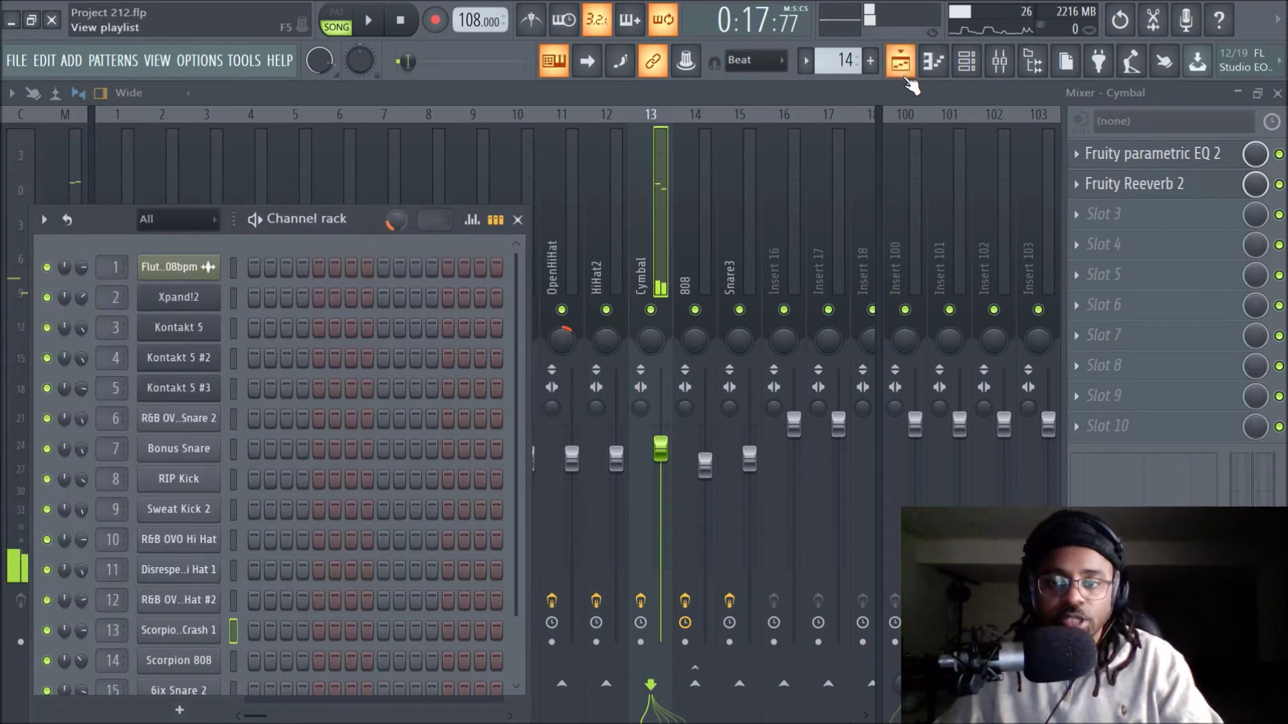
# Play from bar 9 briefly in the playlist, stop, and move the song position to bar 17
pyautogui.press('space')
pyautogui.click(902, 64)
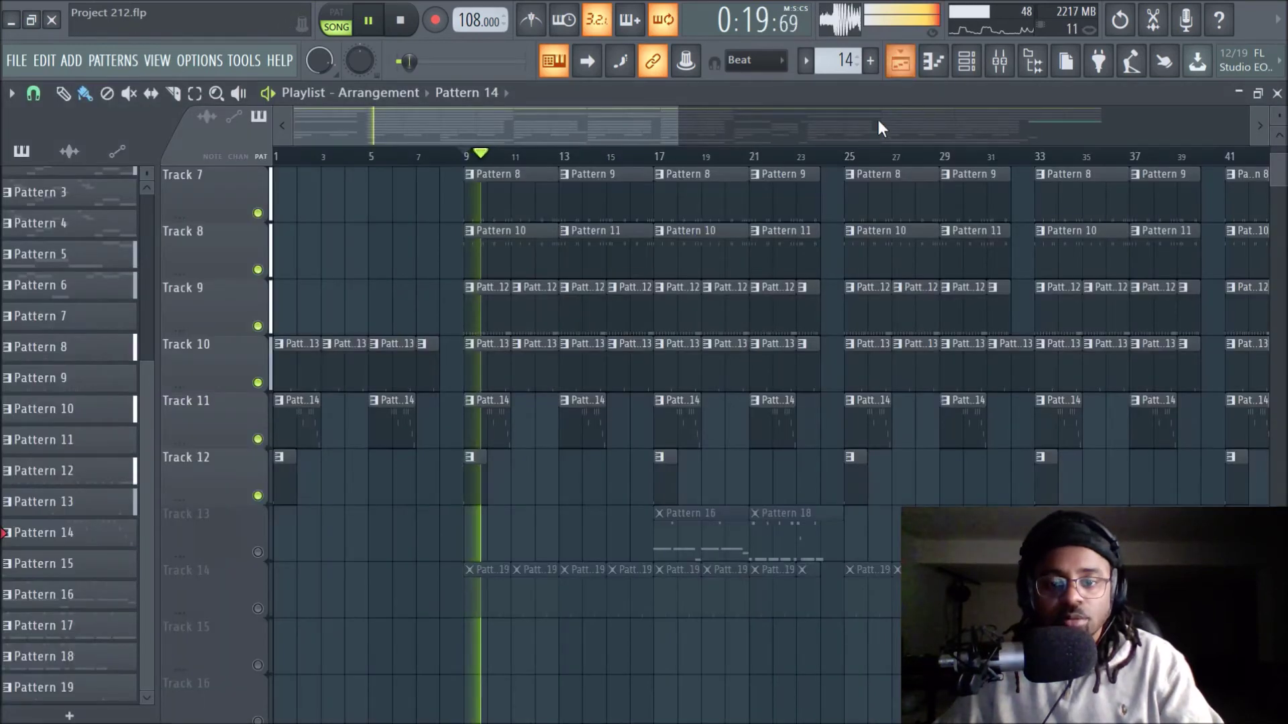
pyautogui.press('space')
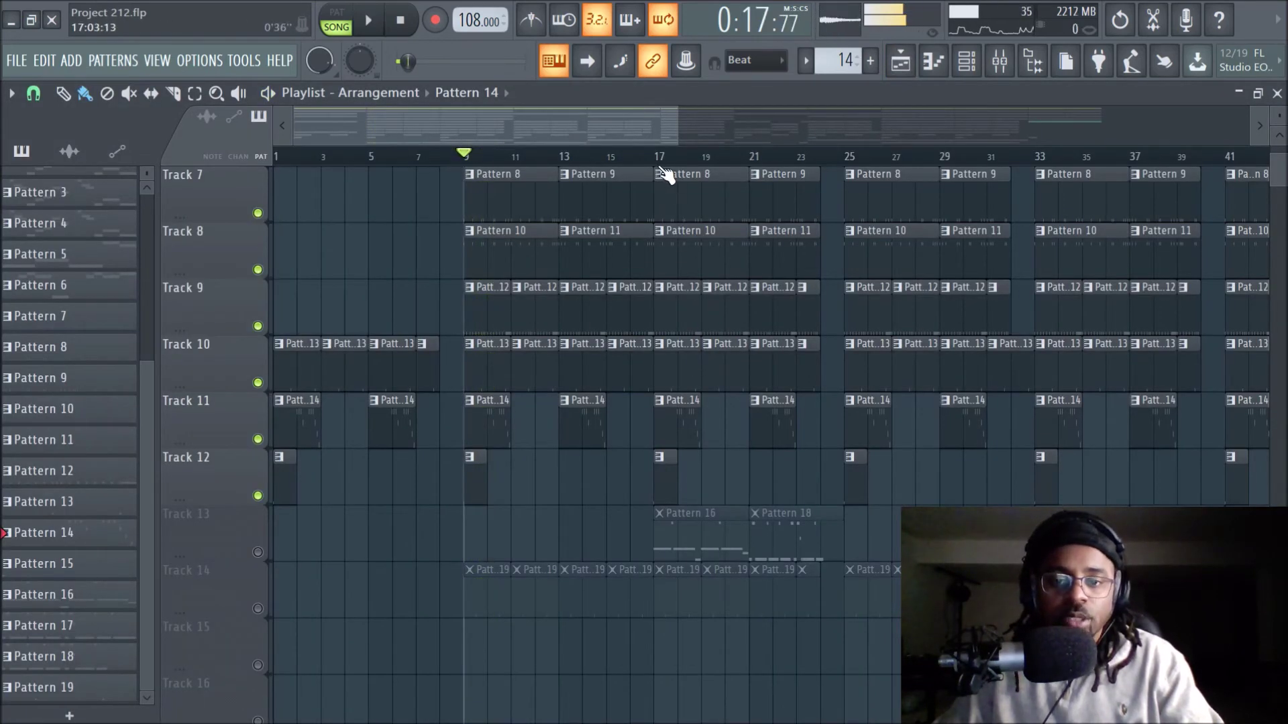
pyautogui.click(660, 164)
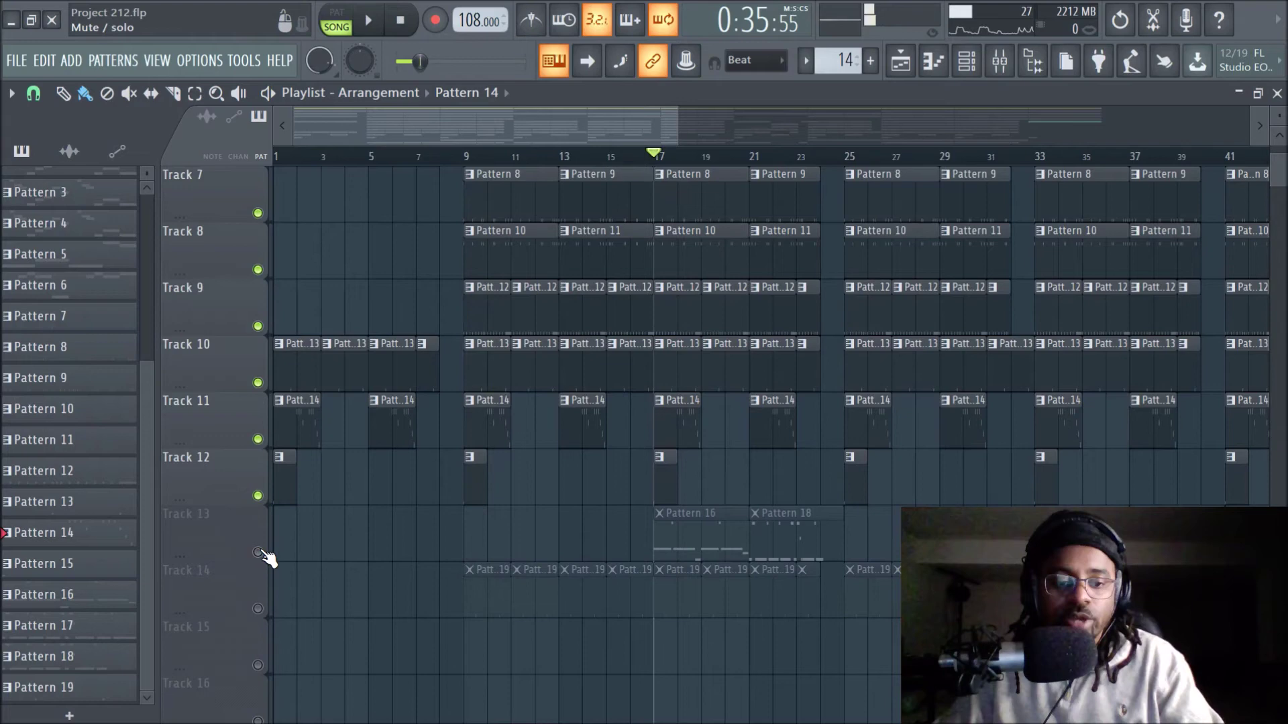
# Unmute Track 13 with the Pattern 16 and Pattern 18 clips and select the 808 insert in the mixer
pyautogui.click(258, 551)
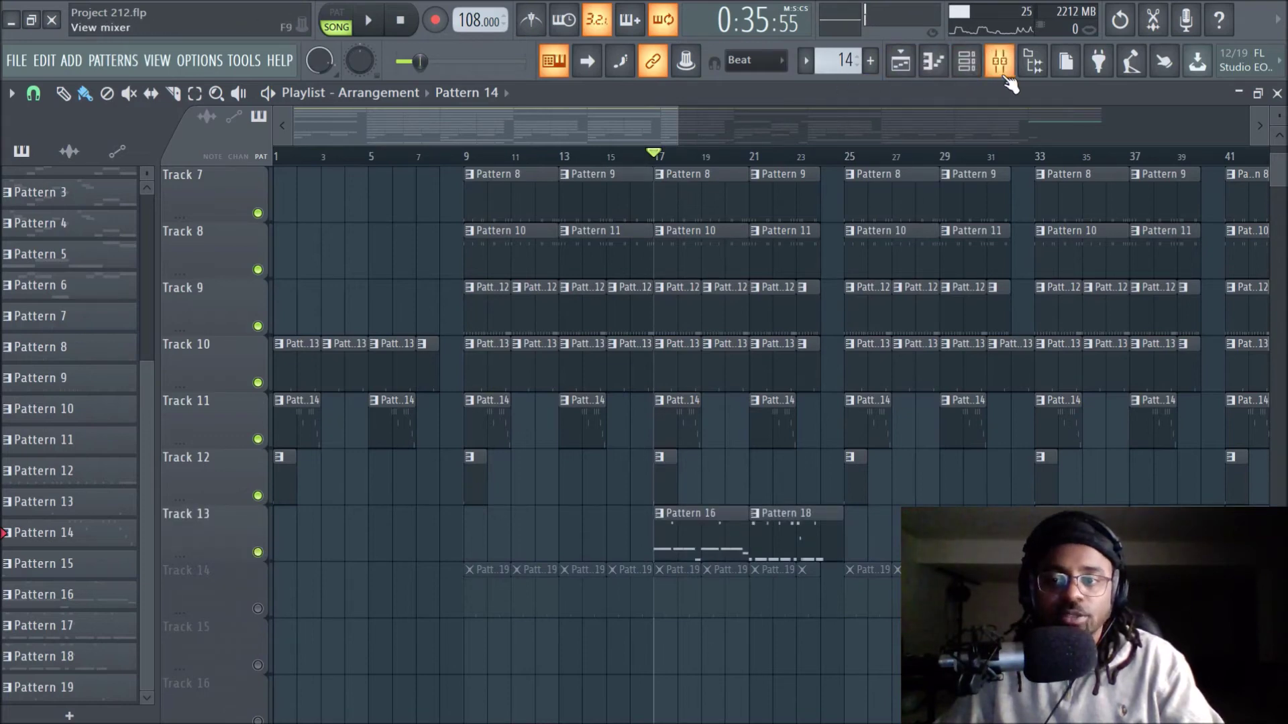
pyautogui.click(1002, 76)
pyautogui.click(684, 250)
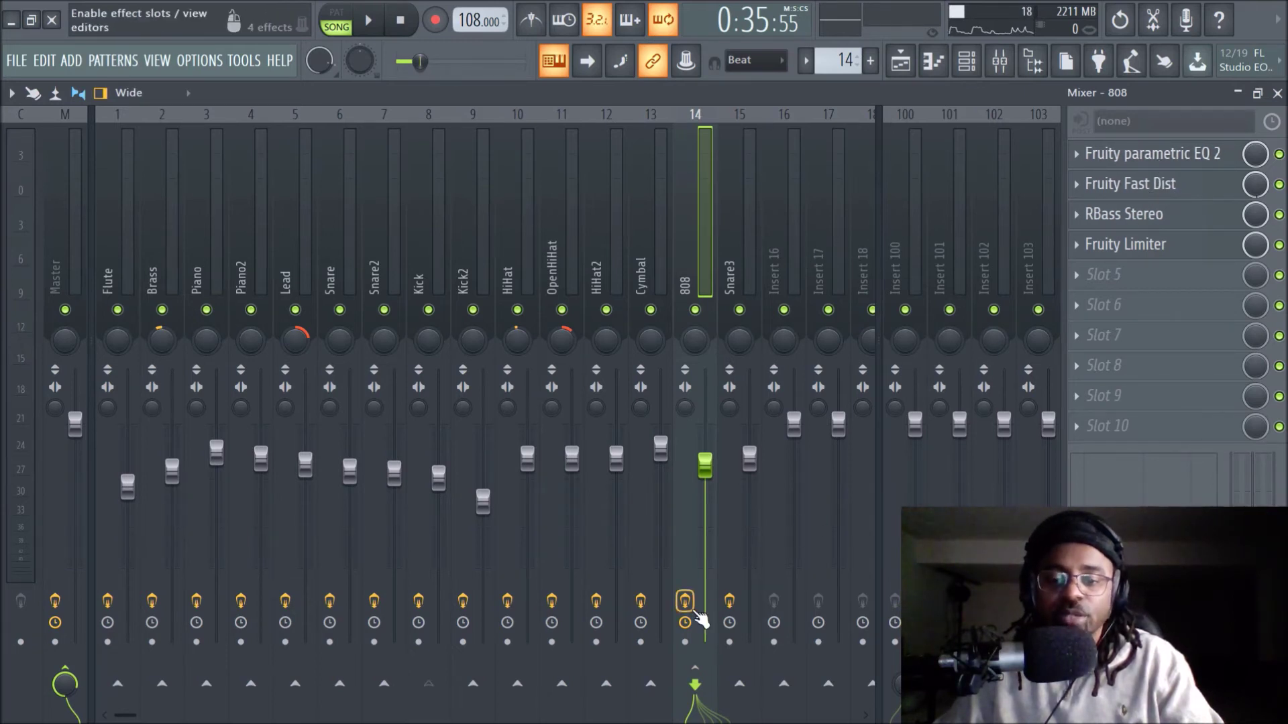
# Play the song from bar 17 with the 808 unmuted, view its Track 13 clips in the playlist, and stop
pyautogui.press('space')
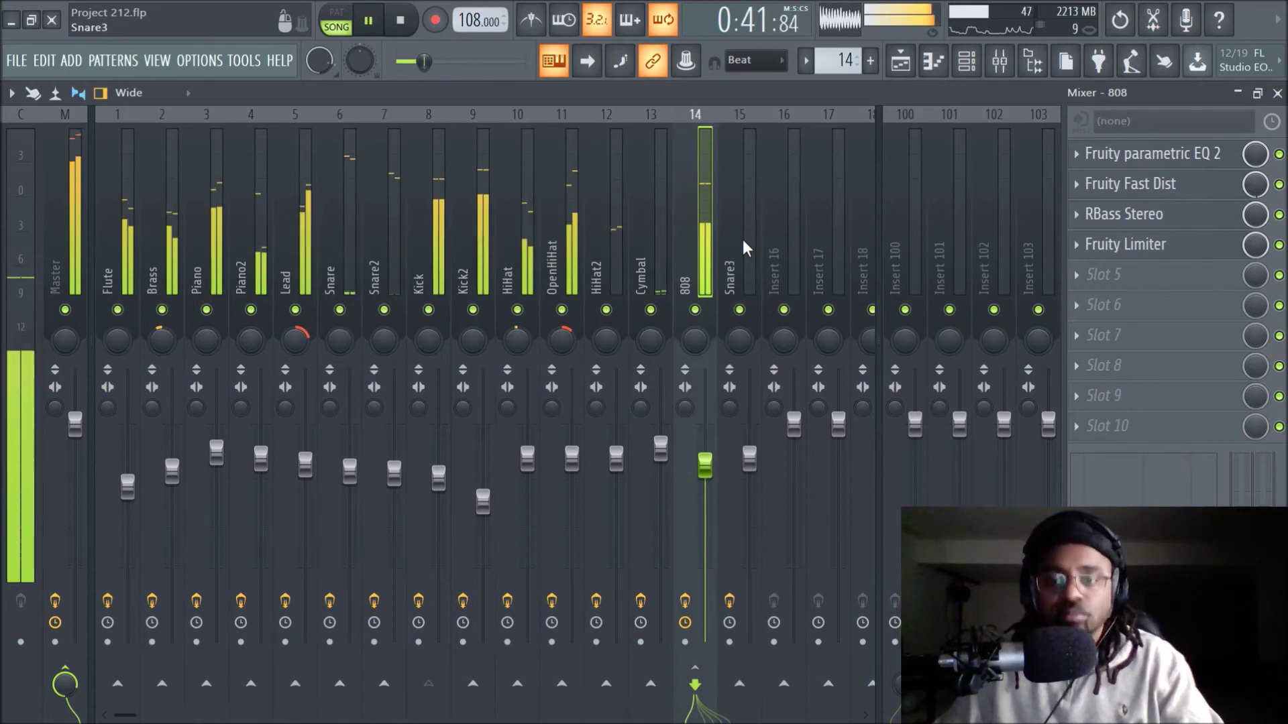
pyautogui.click(900, 61)
pyautogui.scroll(-5, 670, 330)
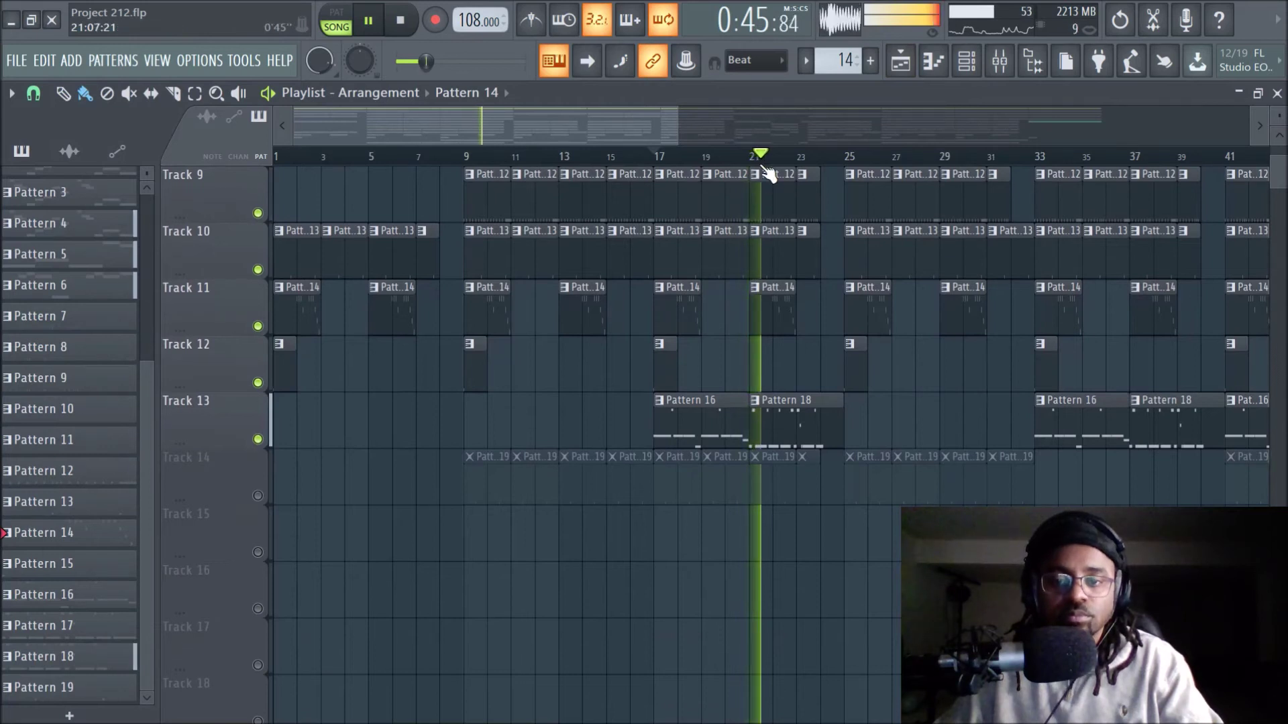
pyautogui.scroll(3, 765, 174)
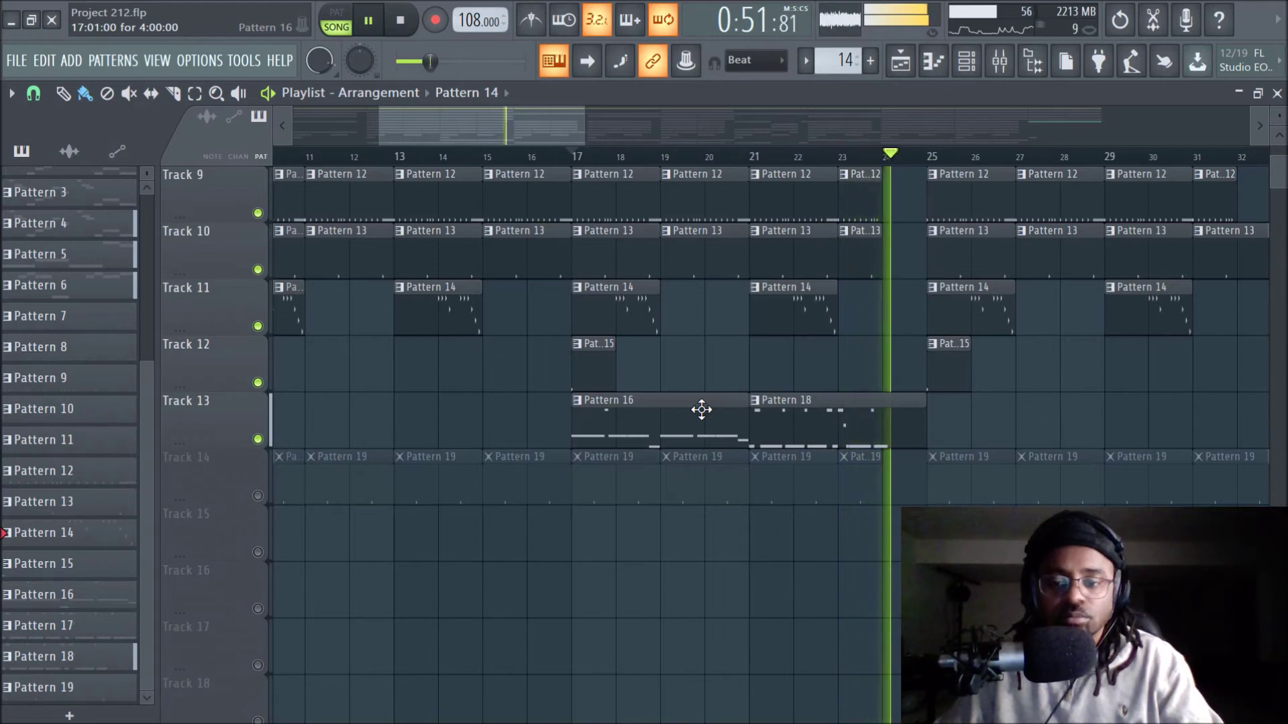
pyautogui.press('space')
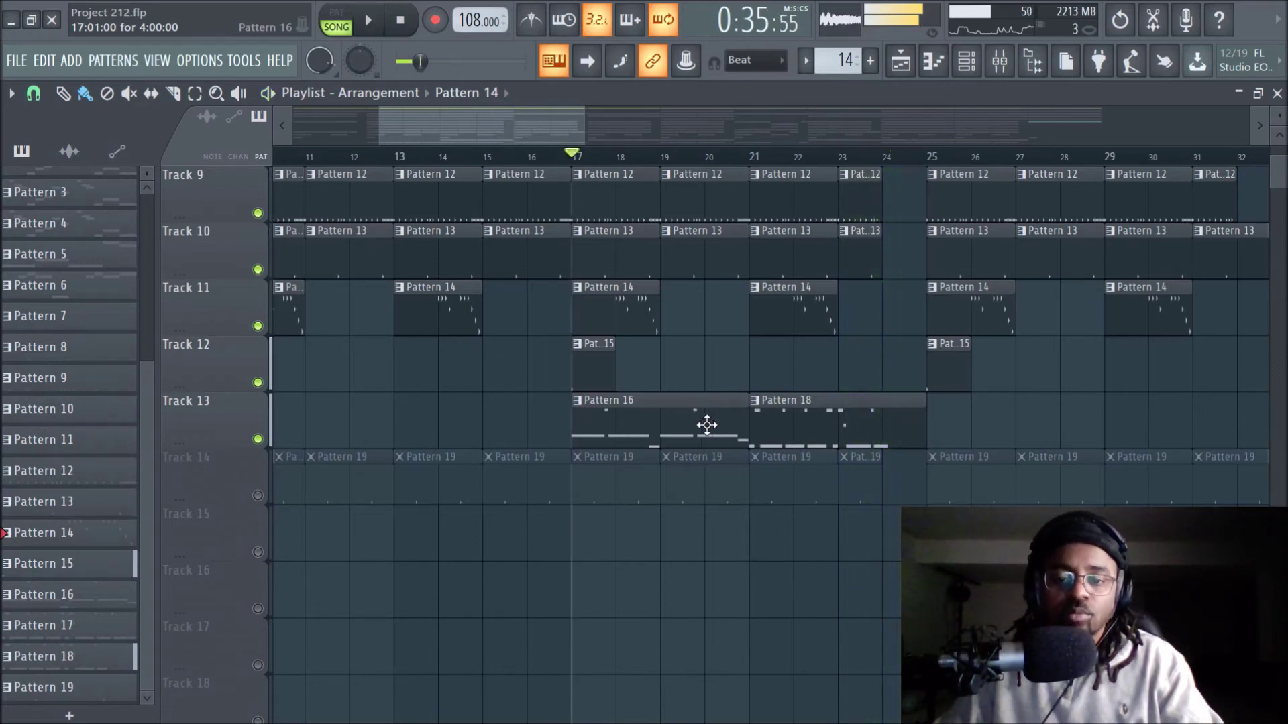
# Open Pattern 16's Scorpion 808 notes in the piano roll, audition the A#2 key, and examine the F2, G#2 and A#3 note placement
pyautogui.doubleClick(666, 424)
pyautogui.moveTo(629, 122); pyautogui.dragTo(67, 132)
pyautogui.scroll(-3, 240, 174)
pyautogui.scroll(-3, 295, 336)
pyautogui.scroll(-5, 298, 339)
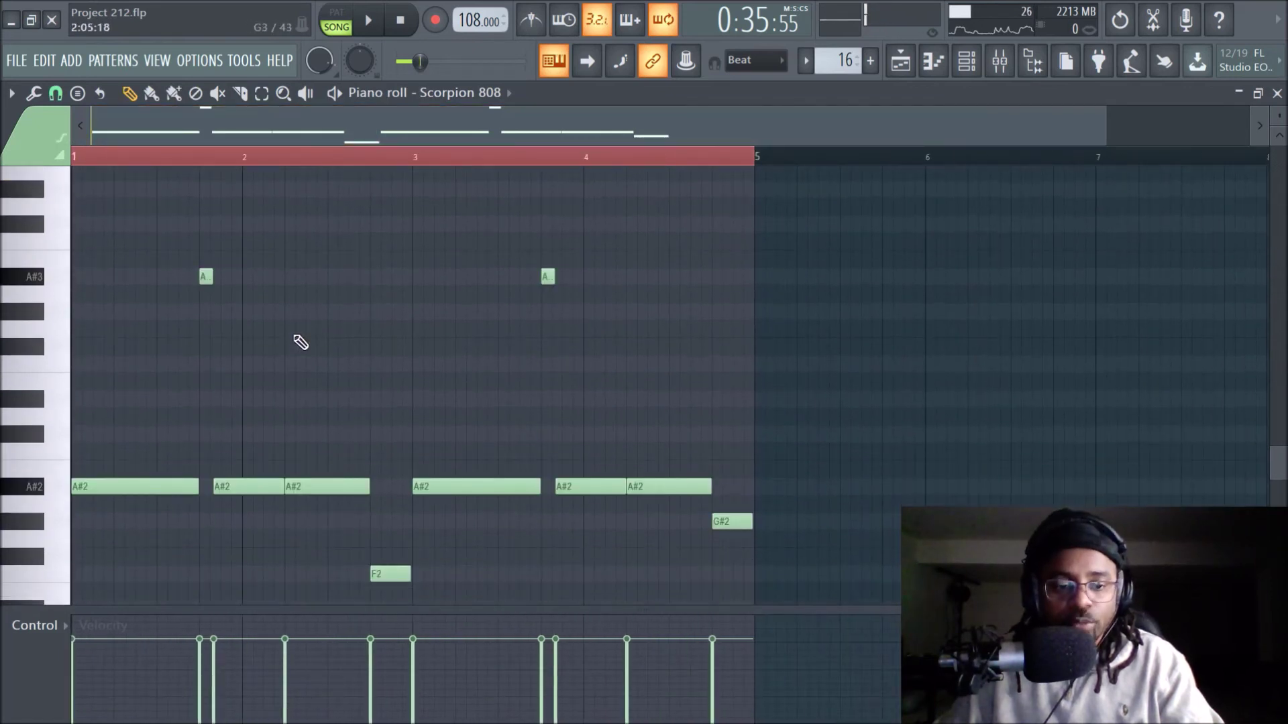
pyautogui.click(47, 394)
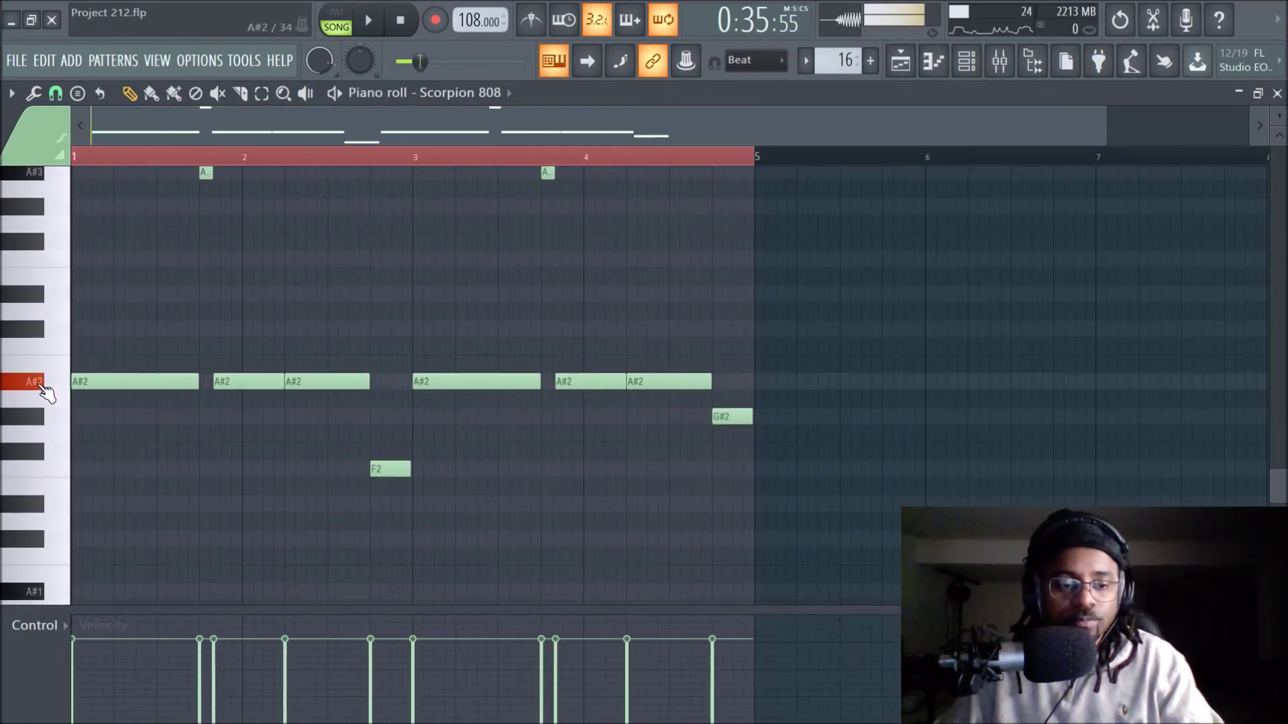
pyautogui.scroll(1, 309, 473)
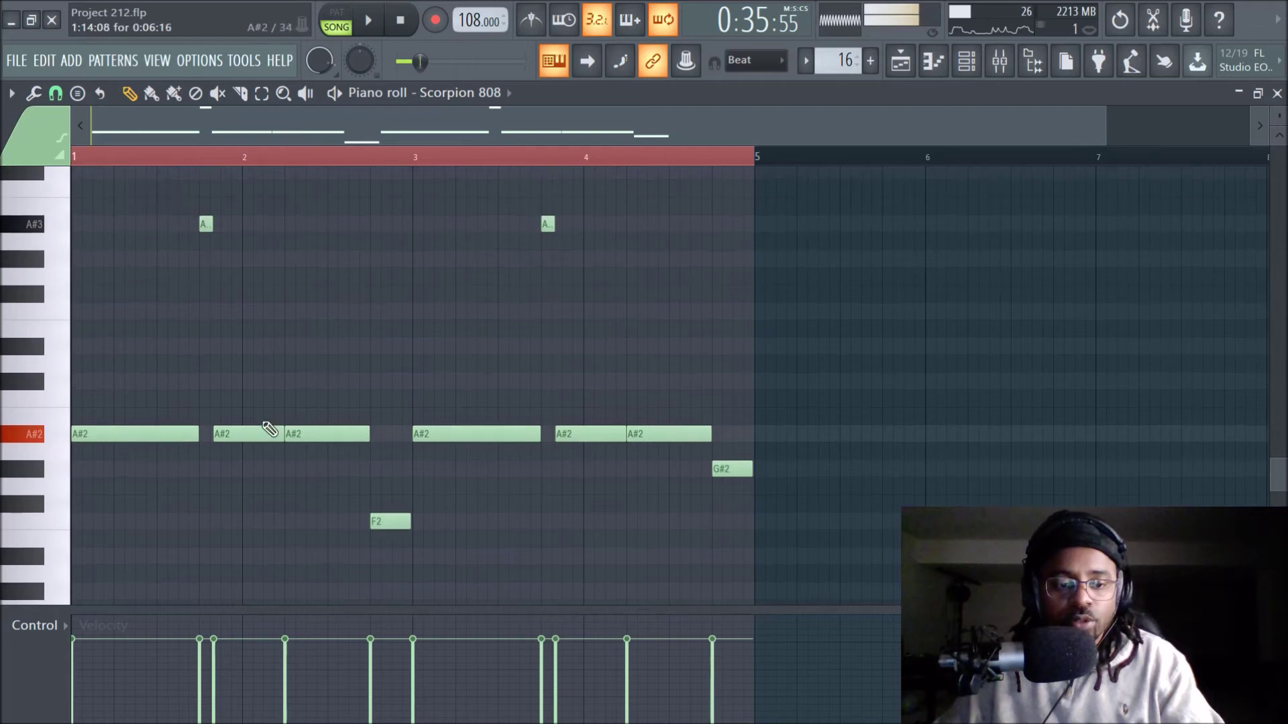
pyautogui.moveTo(204, 167); pyautogui.dragTo(130, 130)
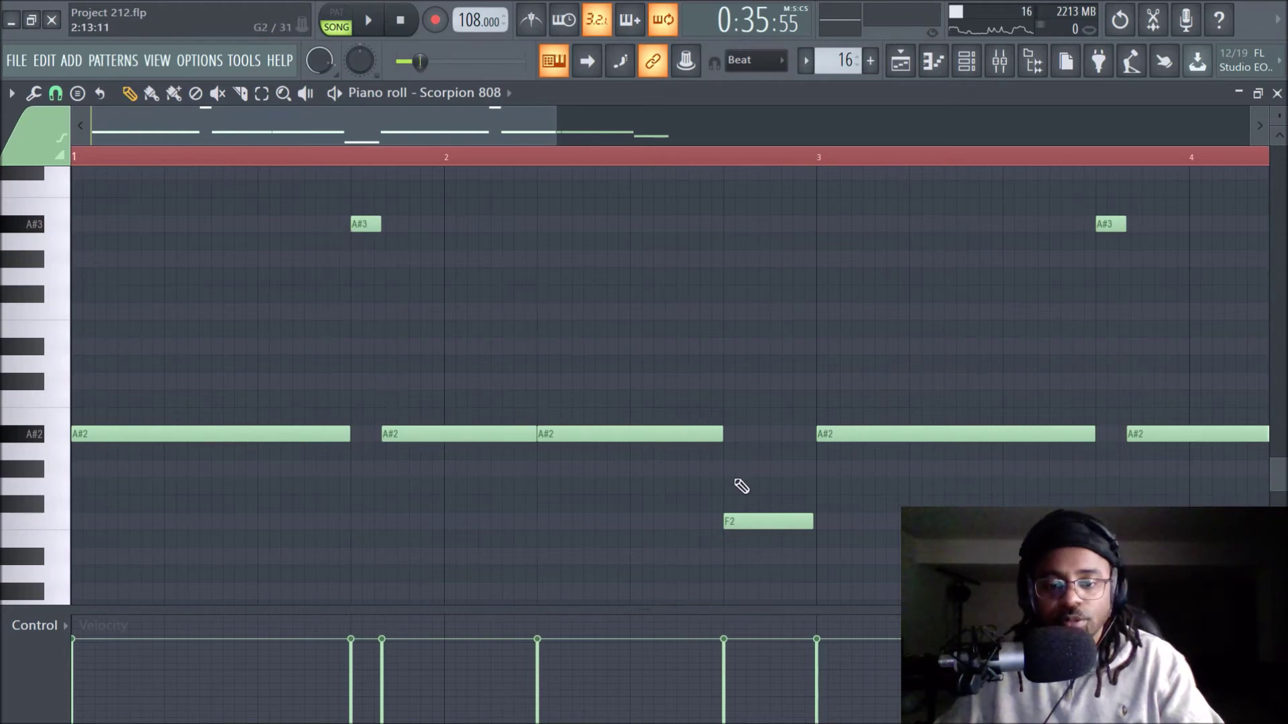
pyautogui.click(749, 521)
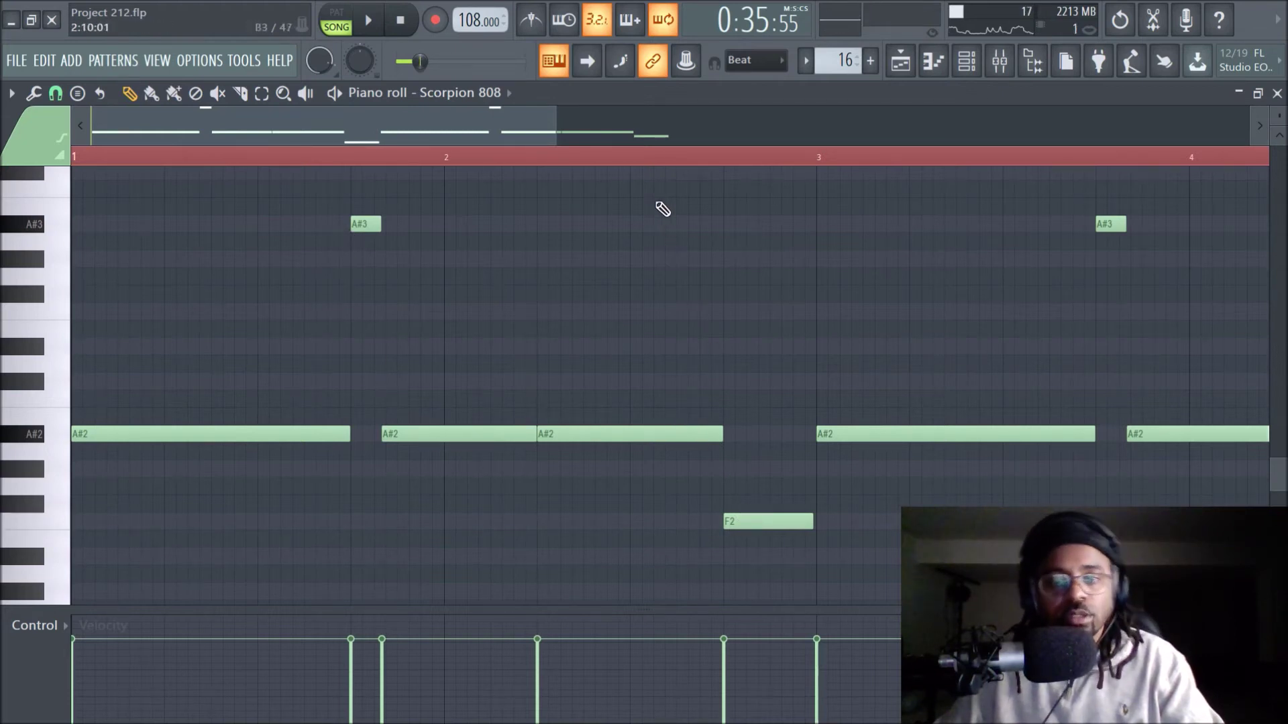
pyautogui.scroll(-2, 633, 164)
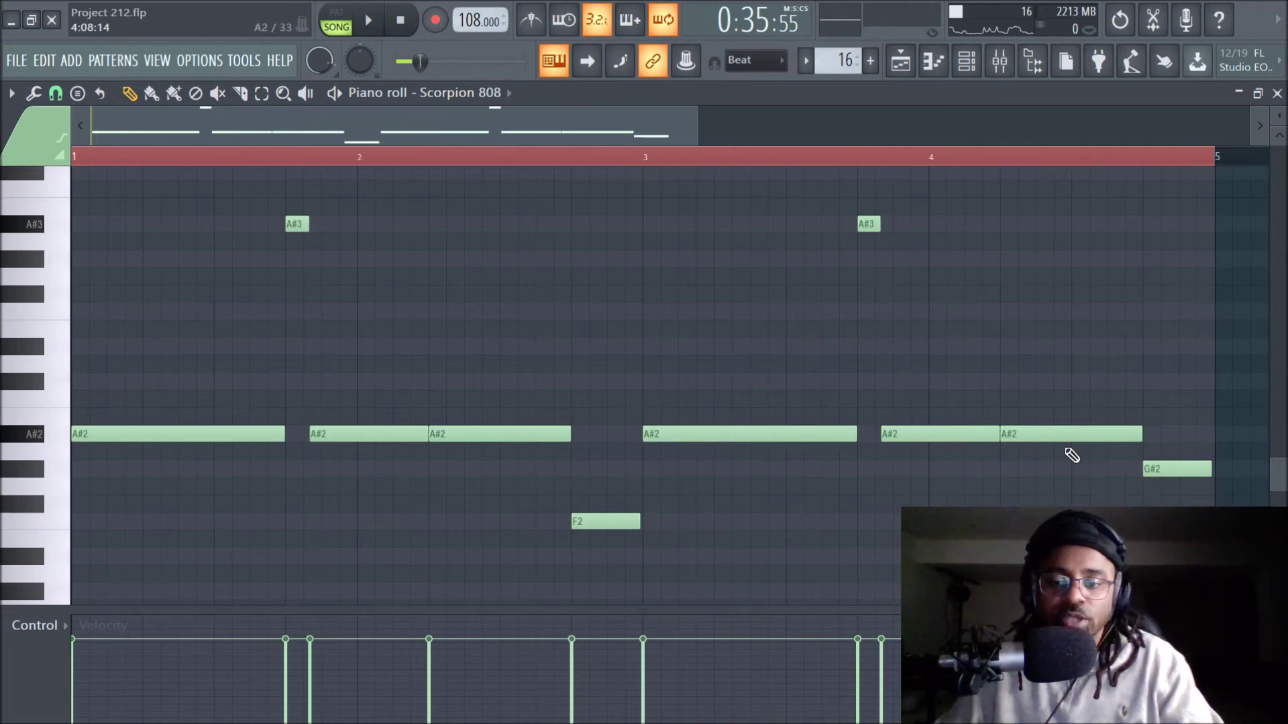
pyautogui.scroll(-2, 918, 168)
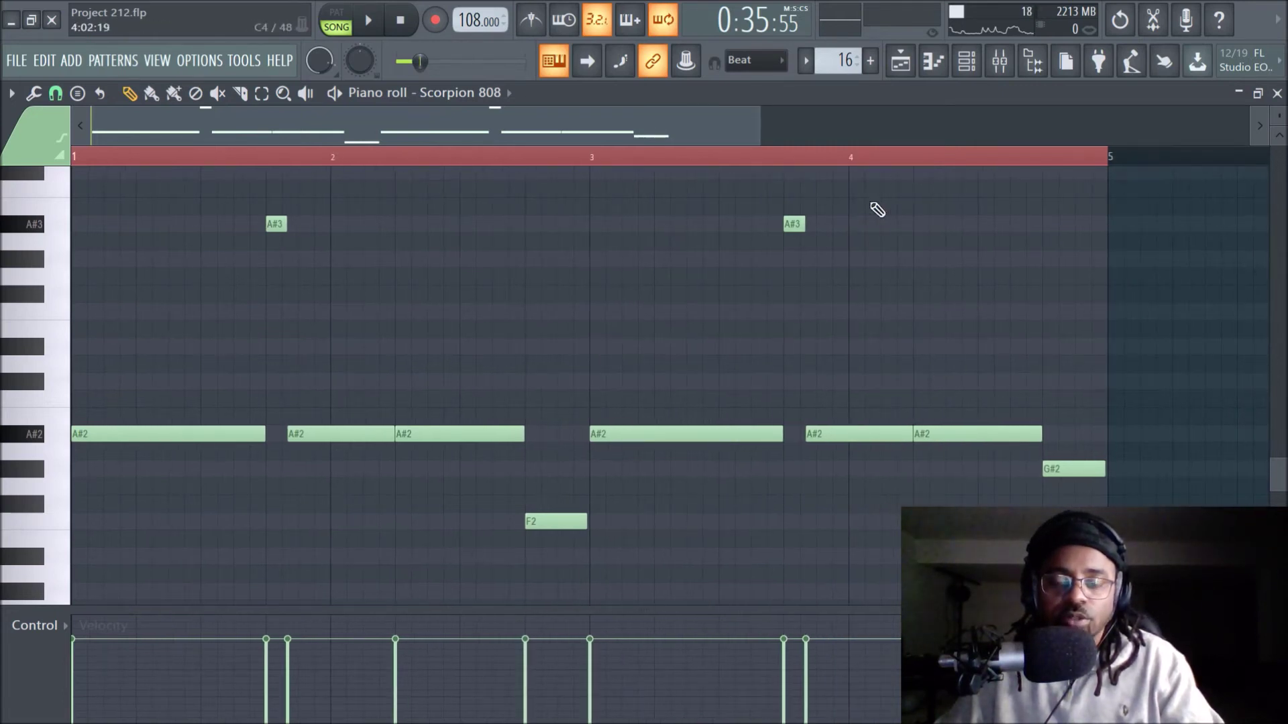
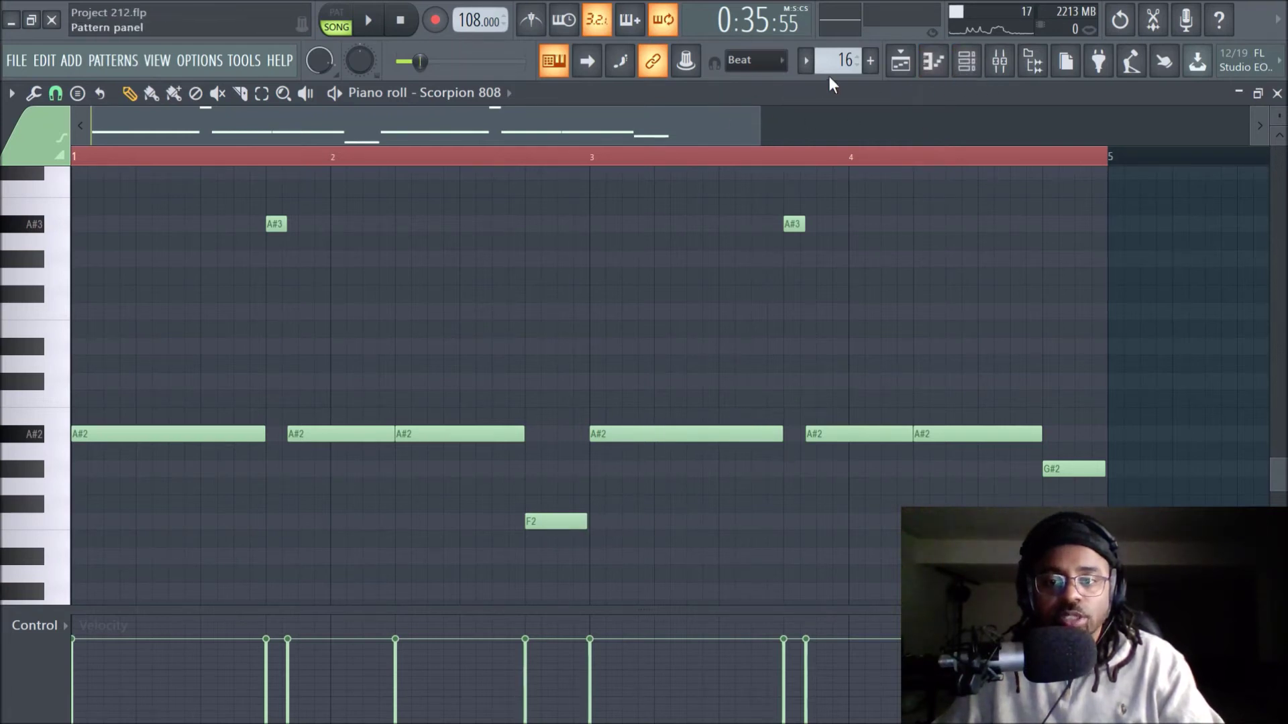
# Switch the piano roll to Pattern 17, select all of its 808 notes, and clear the selection
pyautogui.scroll(1, 830, 67)
pyautogui.scroll(1, 328, 352)
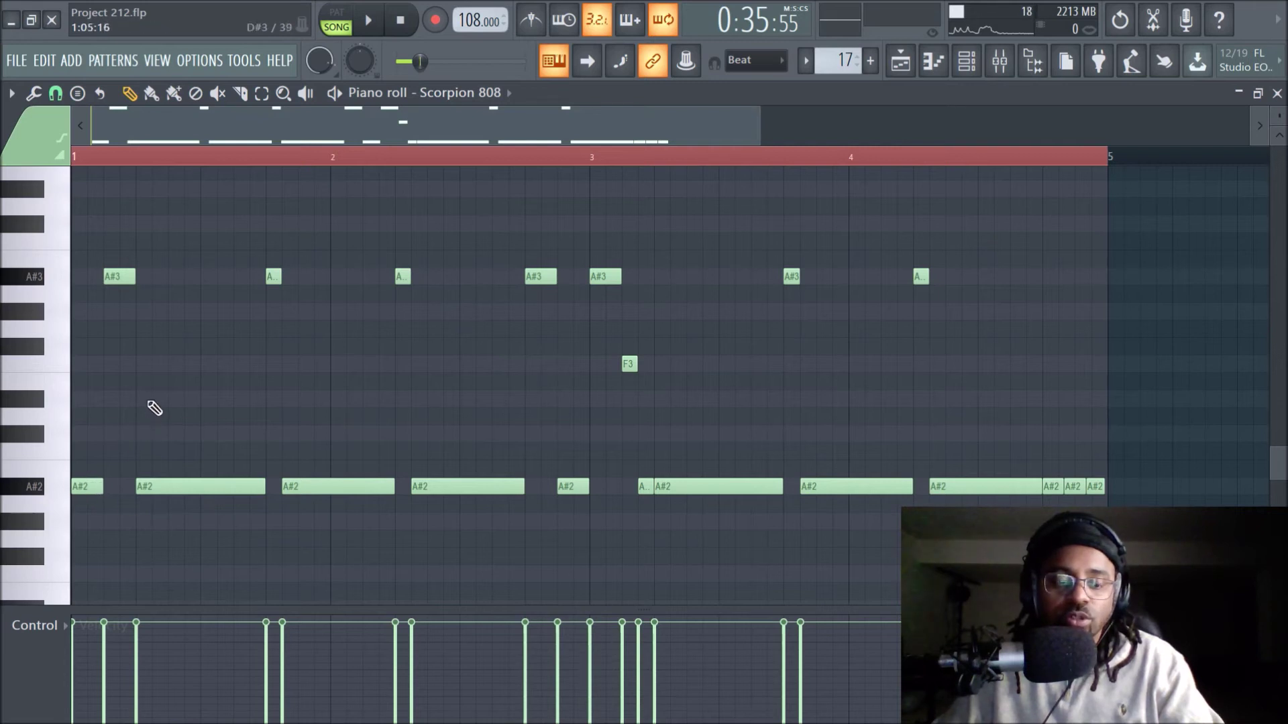
pyautogui.hotkey('ctrl', 'a')
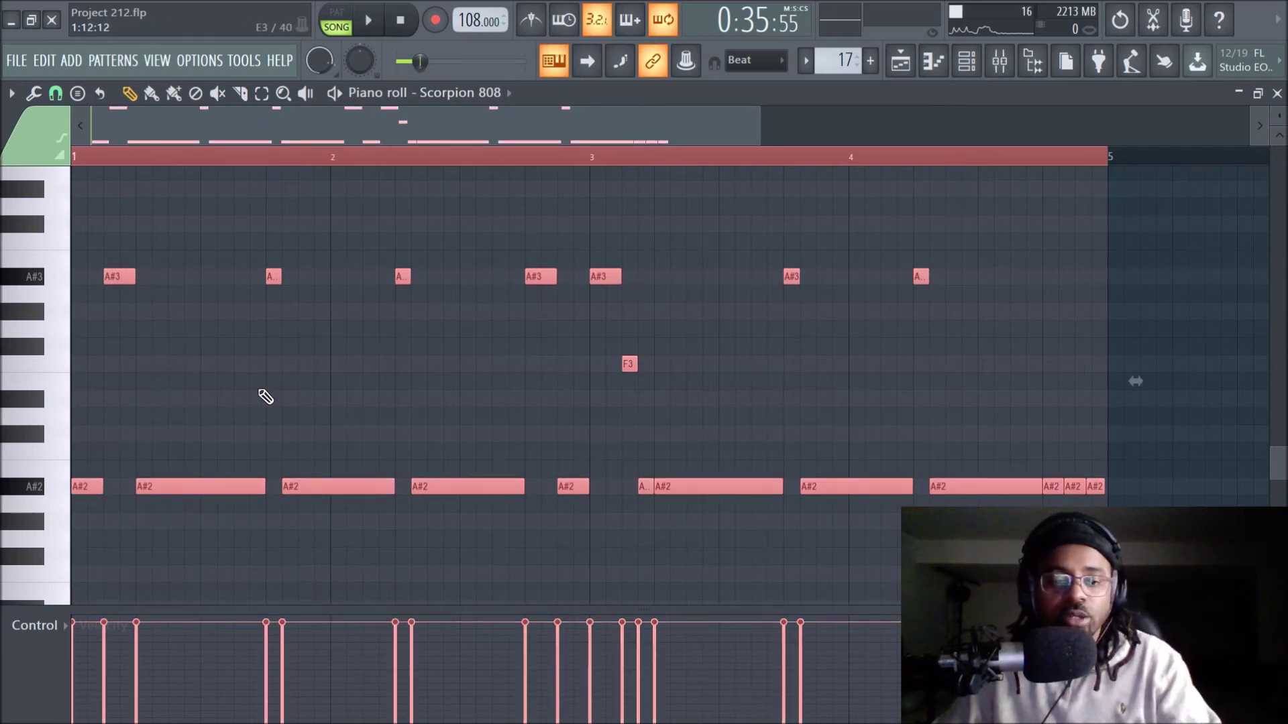
pyautogui.hotkey('ctrl', 'd')
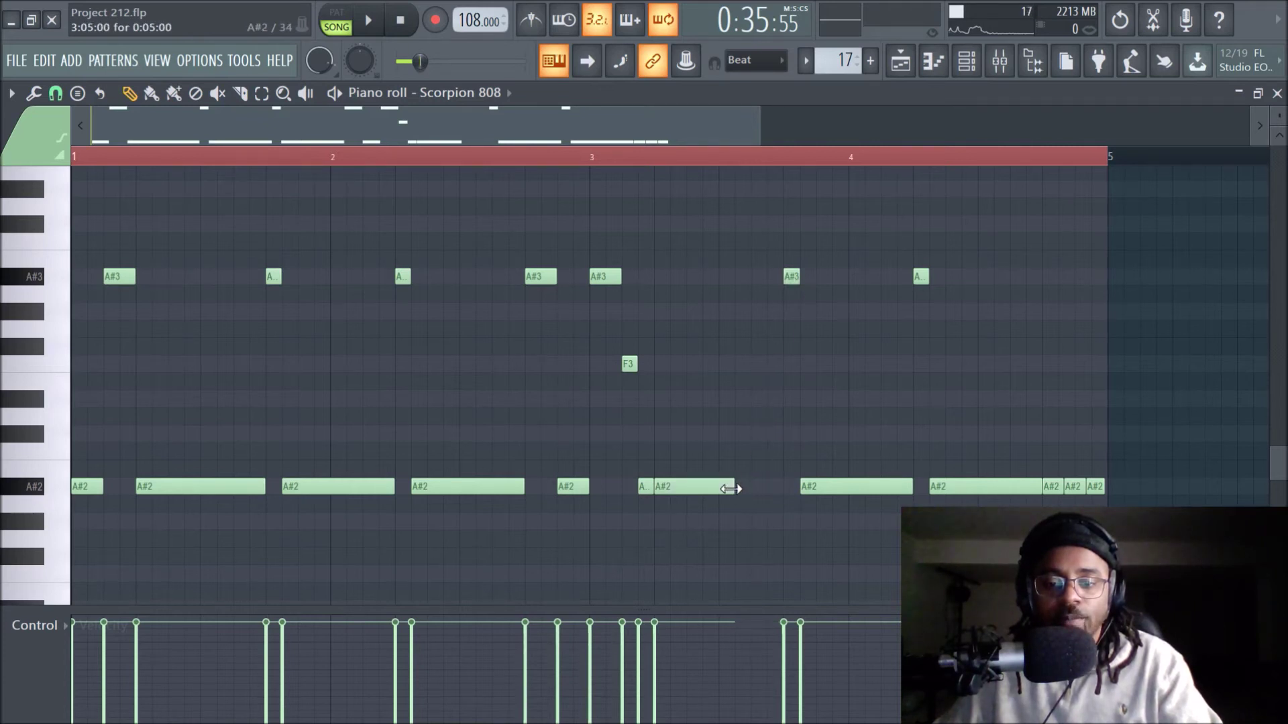
# Shorten and select the long A#2 note in bar 3, and use the articulator to extend it to the next note
pyautogui.click(730, 489)
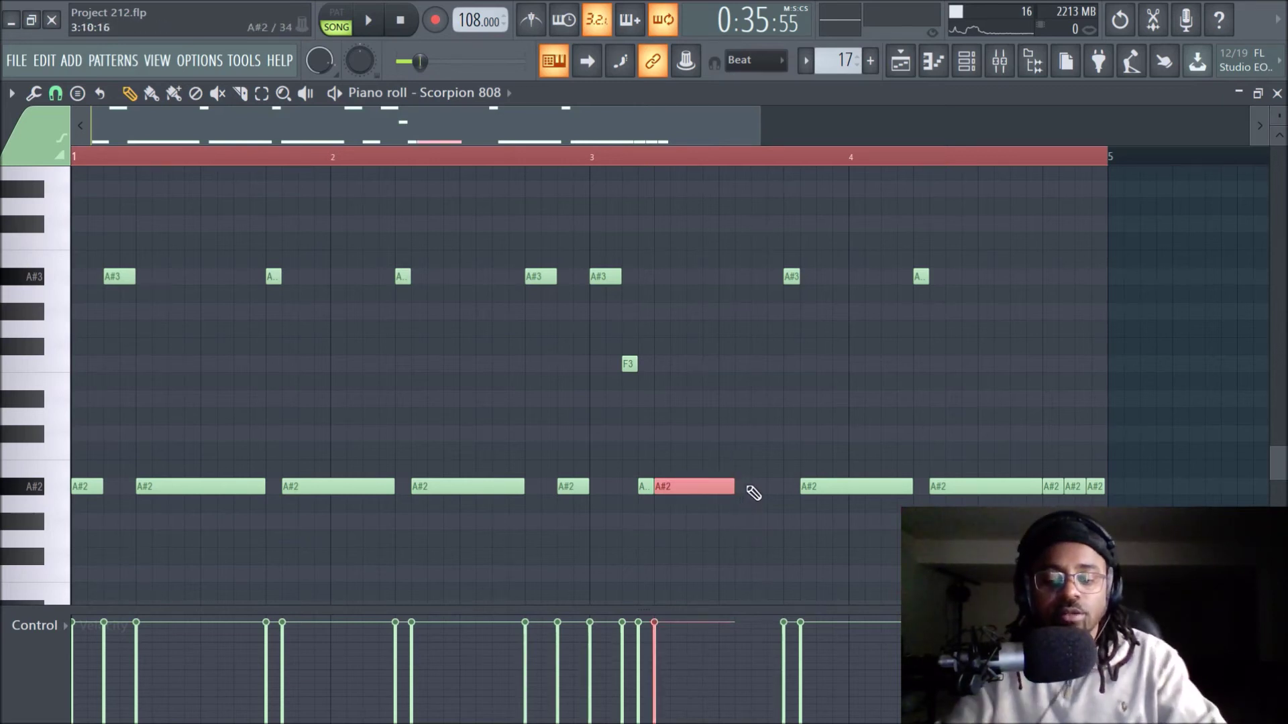
pyautogui.hotkey('alt', 'r')
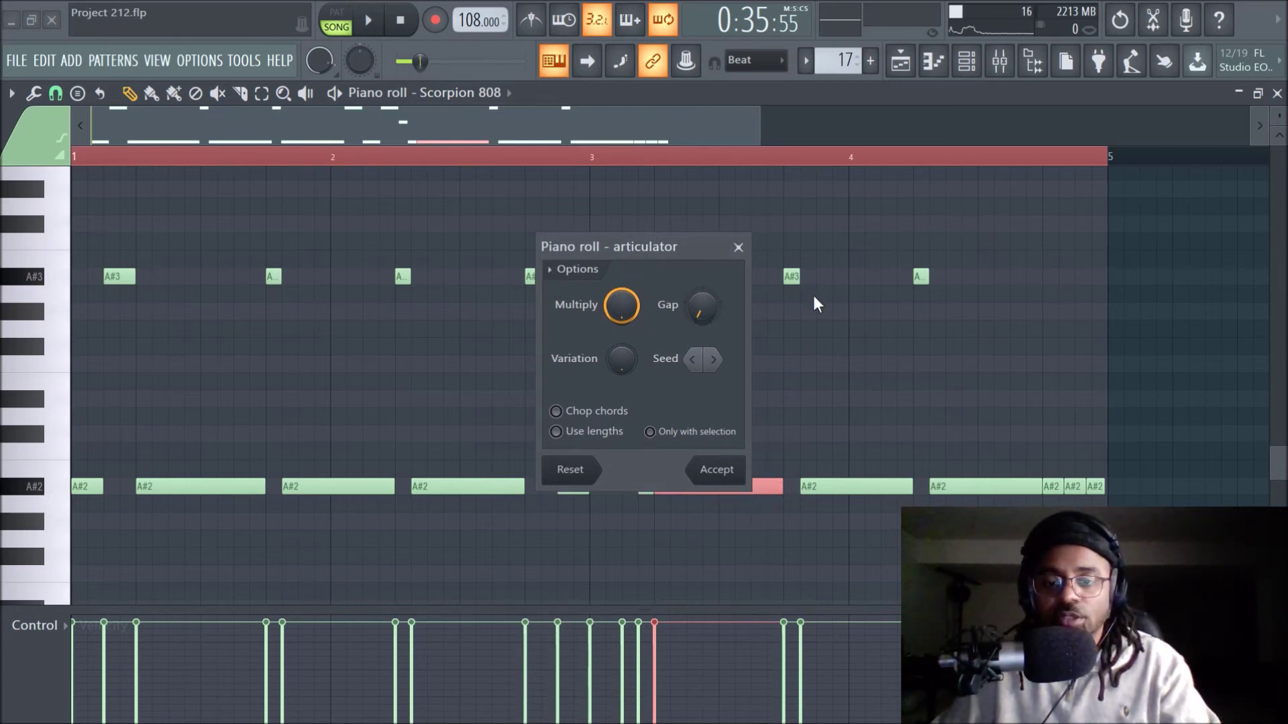
pyautogui.click(715, 470)
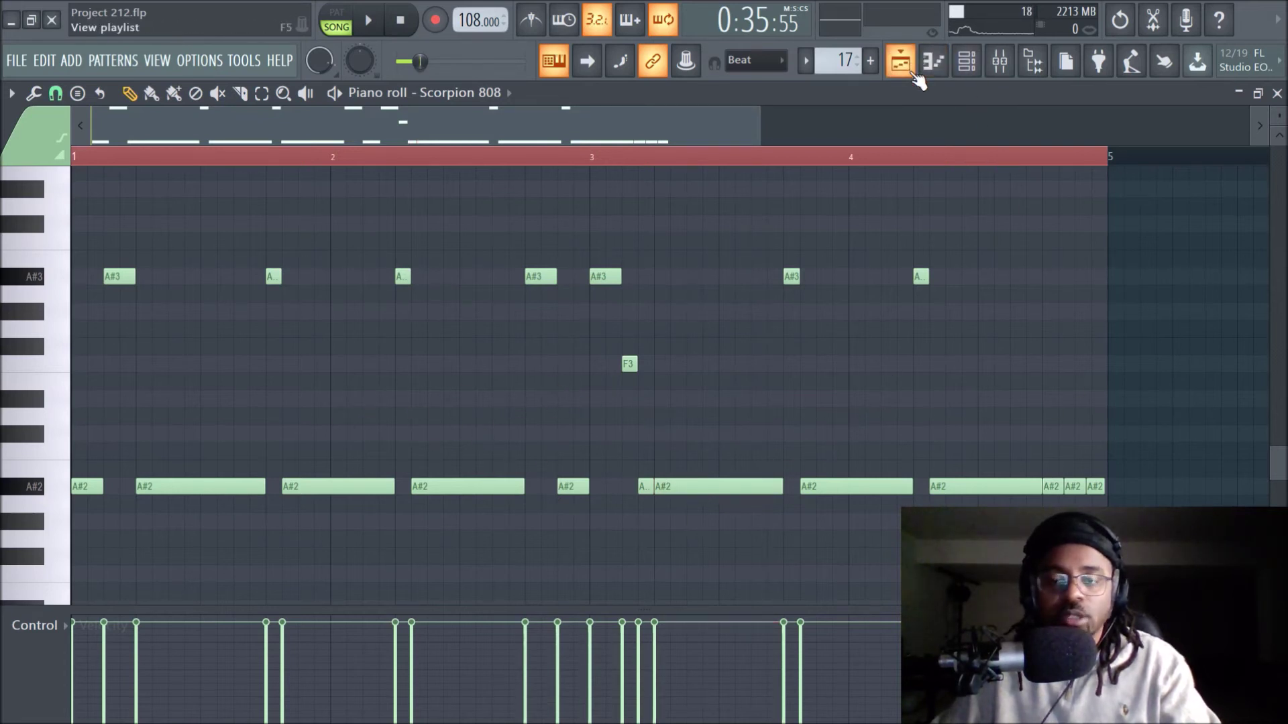
# Go back to the mixer, open RBass Stereo on the 808 insert to view its settings, and close it
pyautogui.click(915, 67)
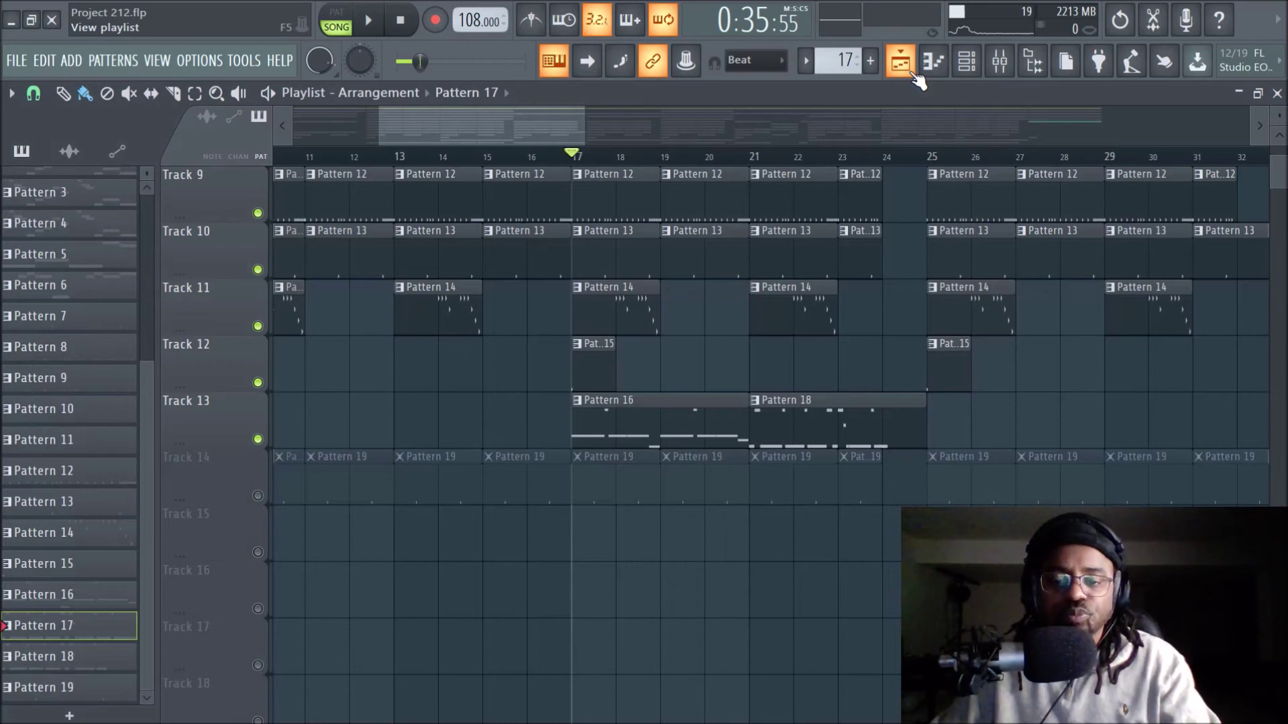
pyautogui.click(999, 61)
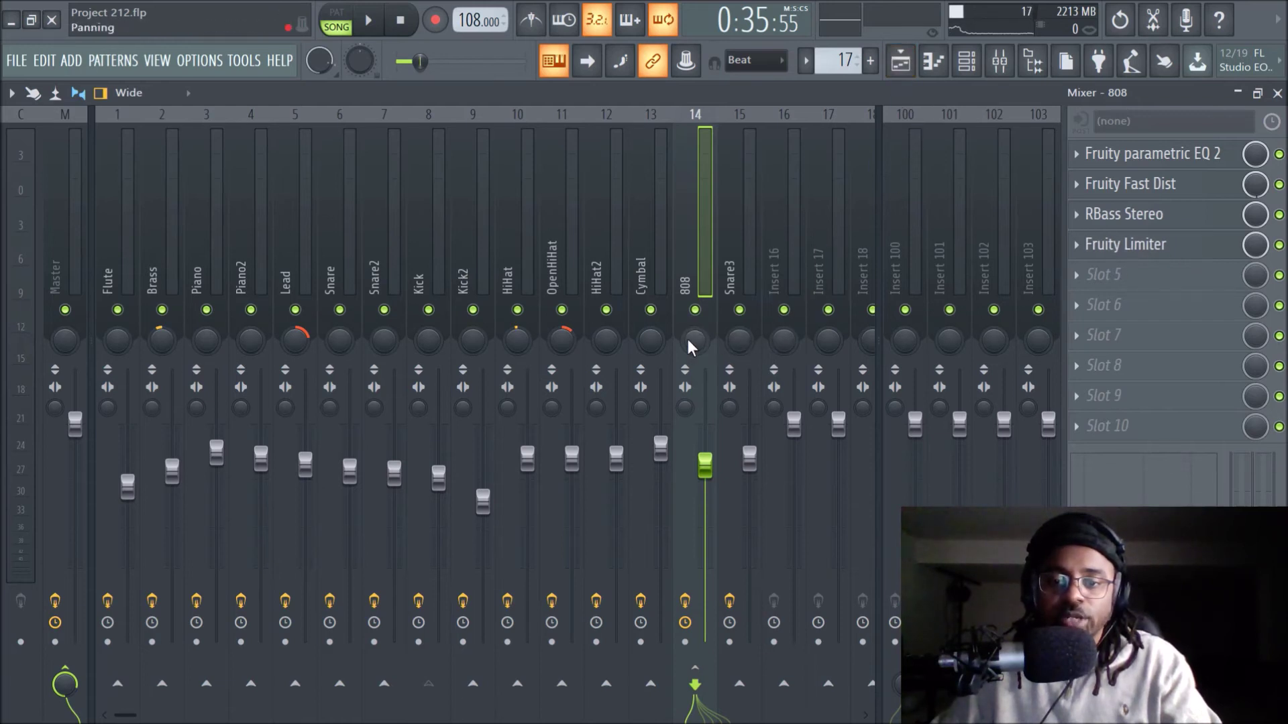
pyautogui.click(1143, 216)
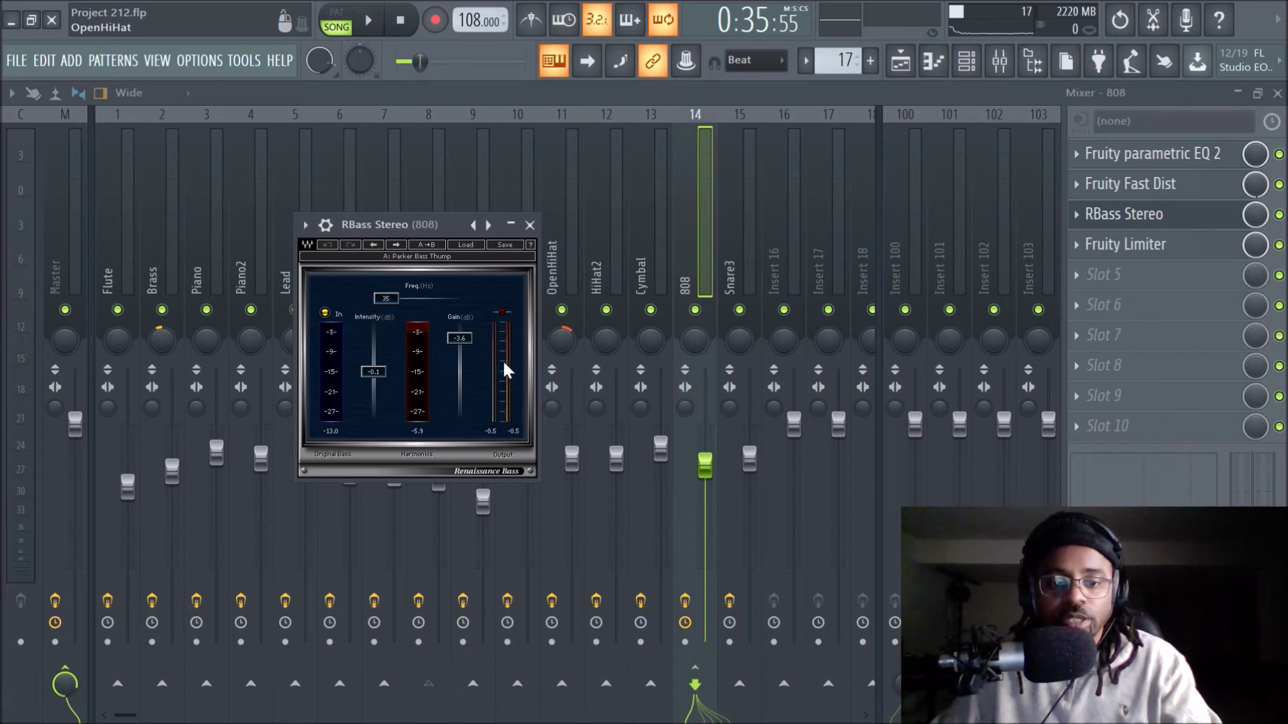
pyautogui.click(529, 224)
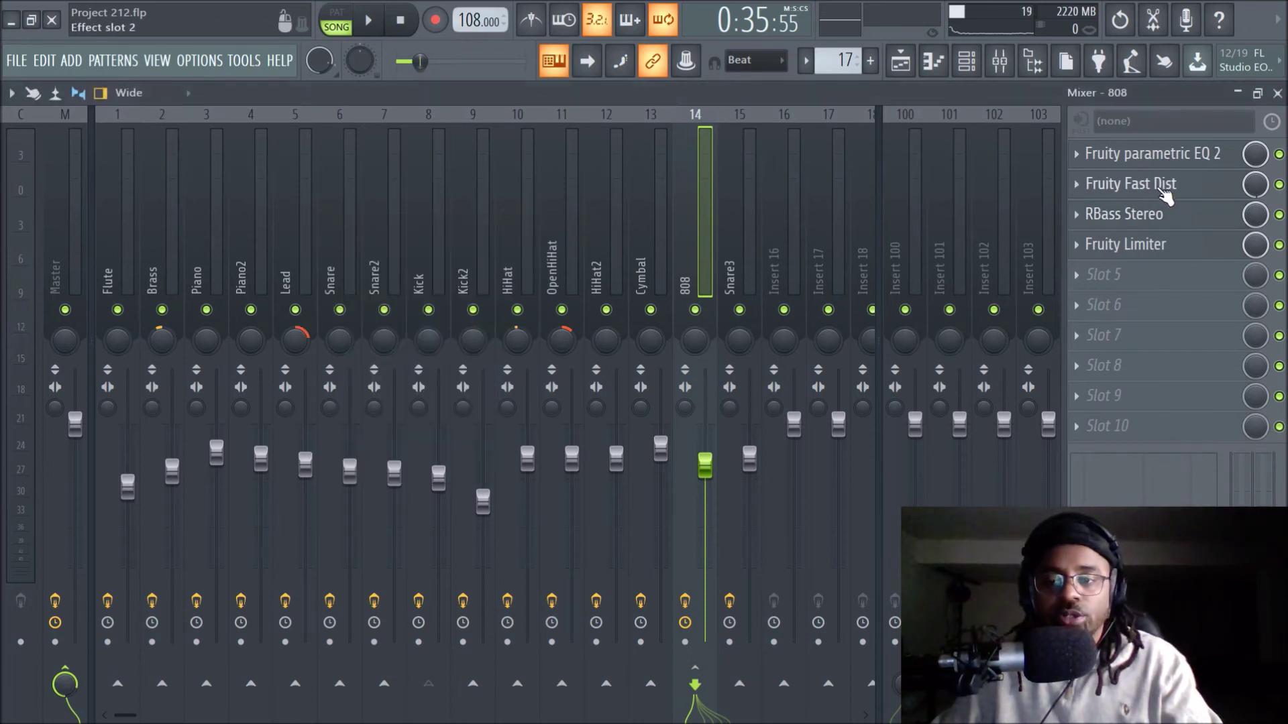
# Solo the 808 insert and play it with its effects enabled and bypassed for comparison, leaving the effects enabled
pyautogui.rightClick(695, 310)
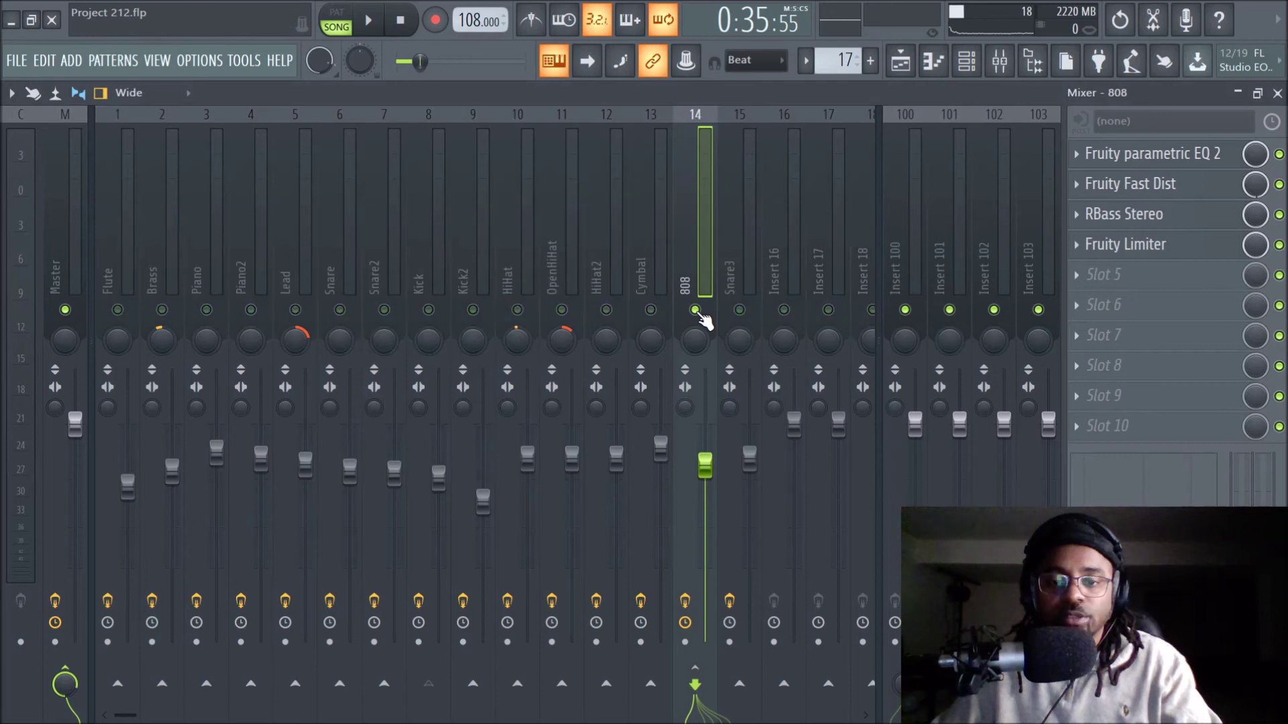
pyautogui.press('space')
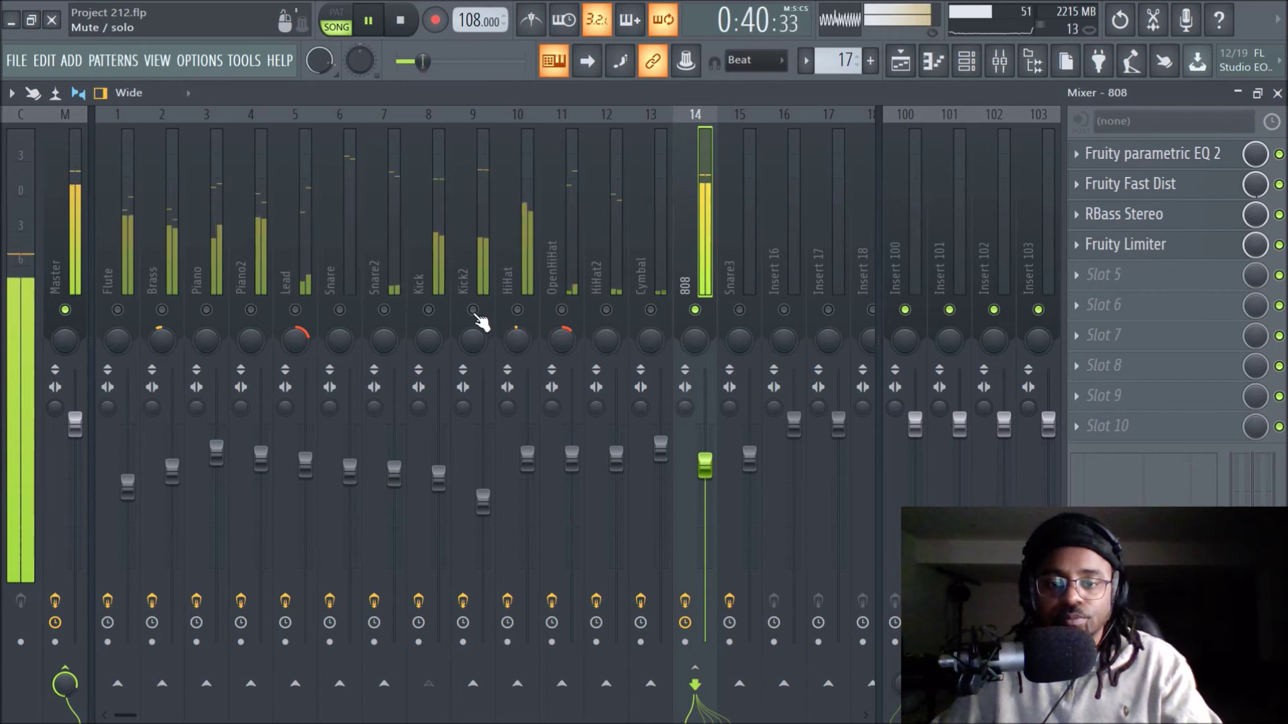
pyautogui.press('space')
pyautogui.click(685, 600)
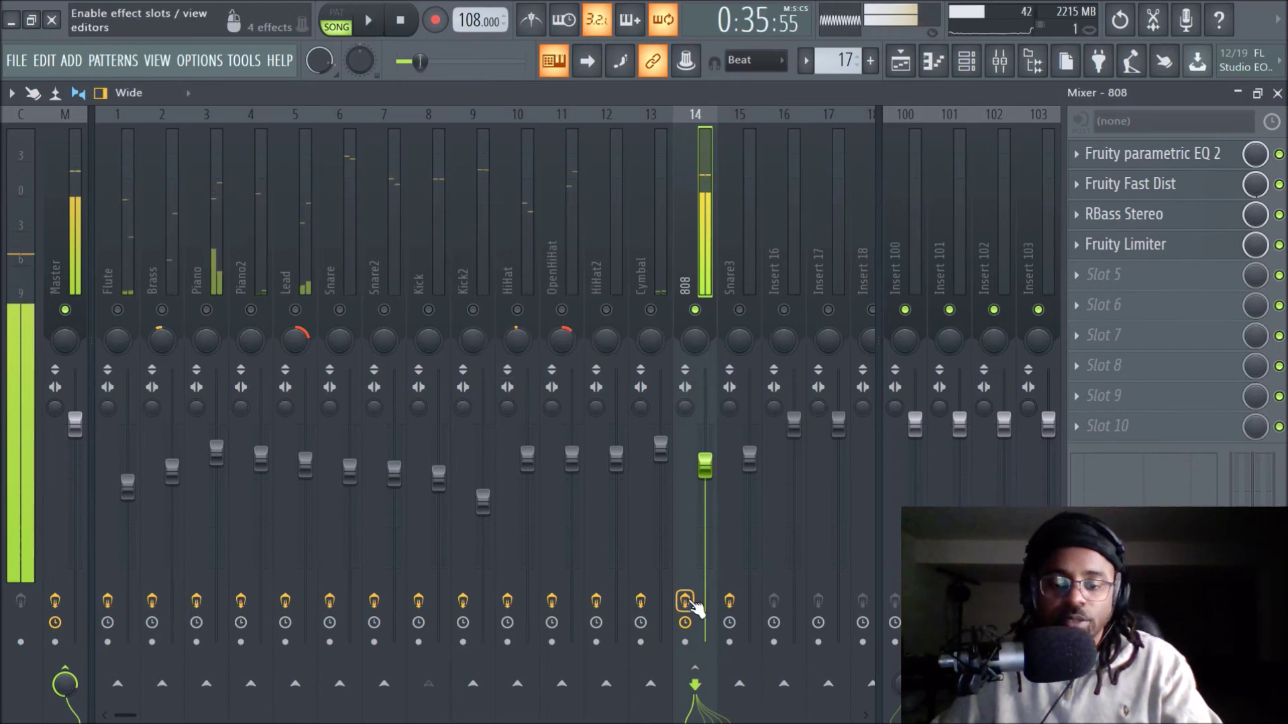
pyautogui.press('space')
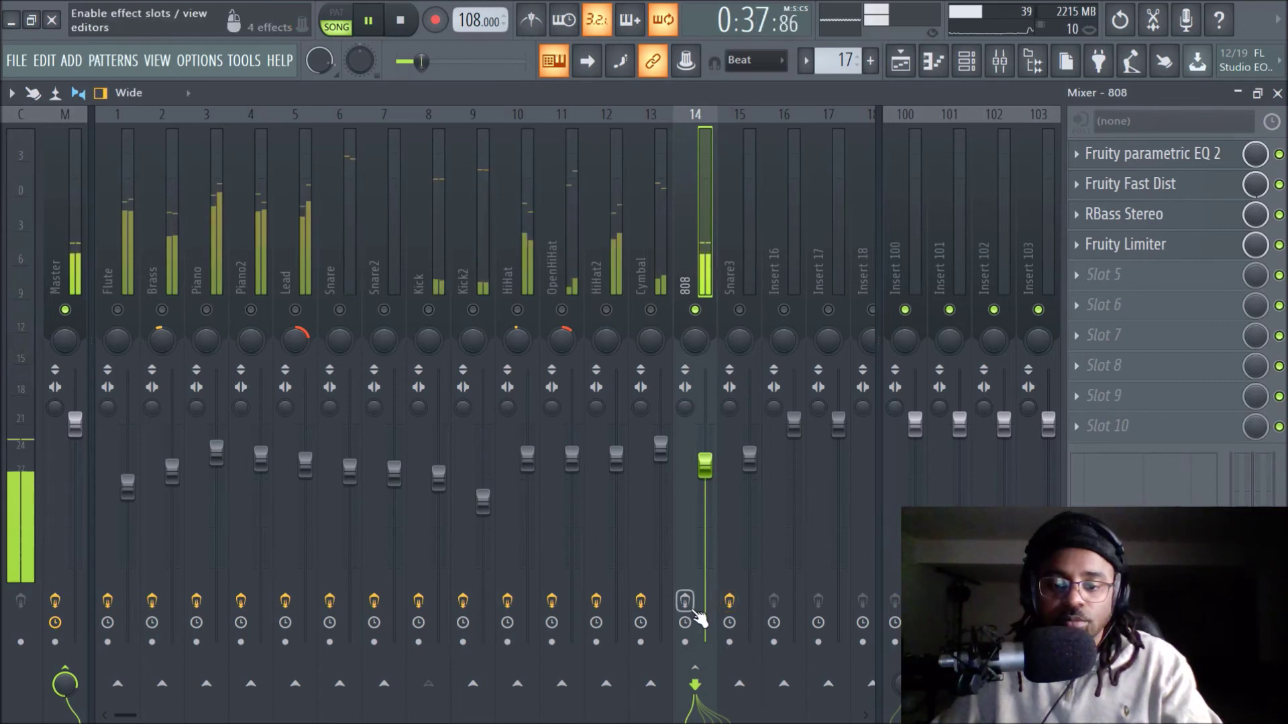
pyautogui.press('space')
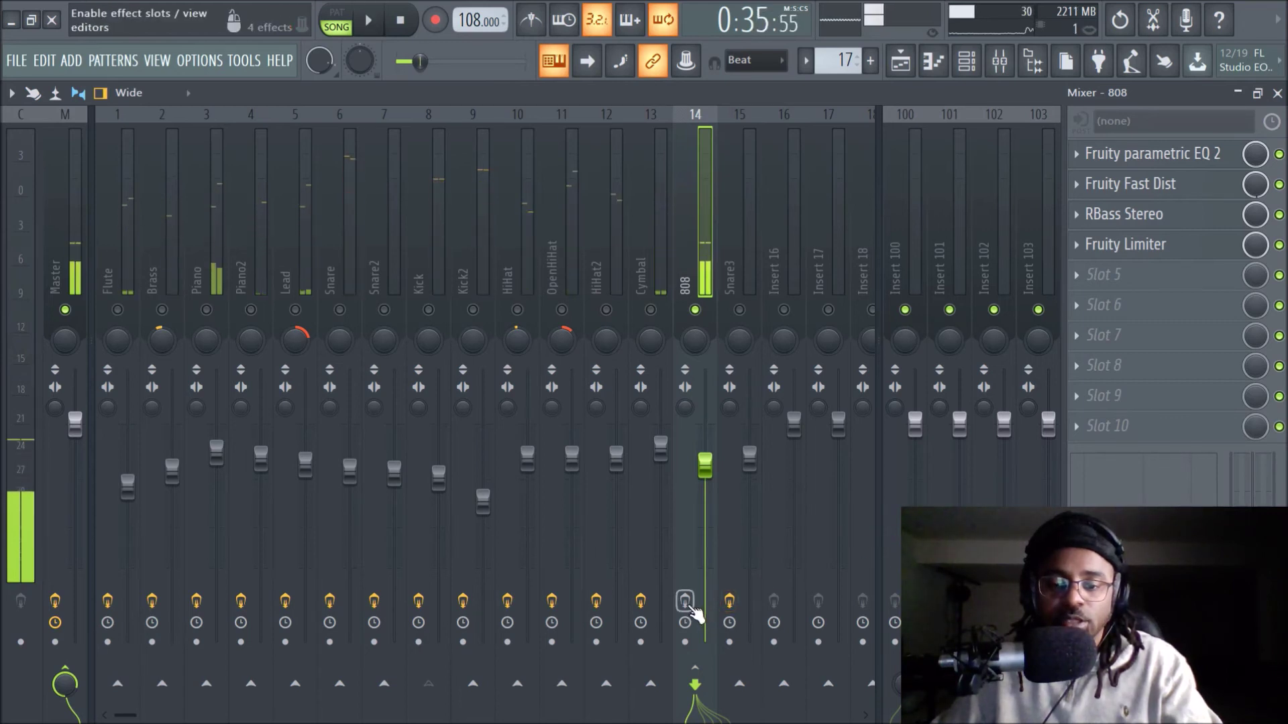
pyautogui.click(685, 601)
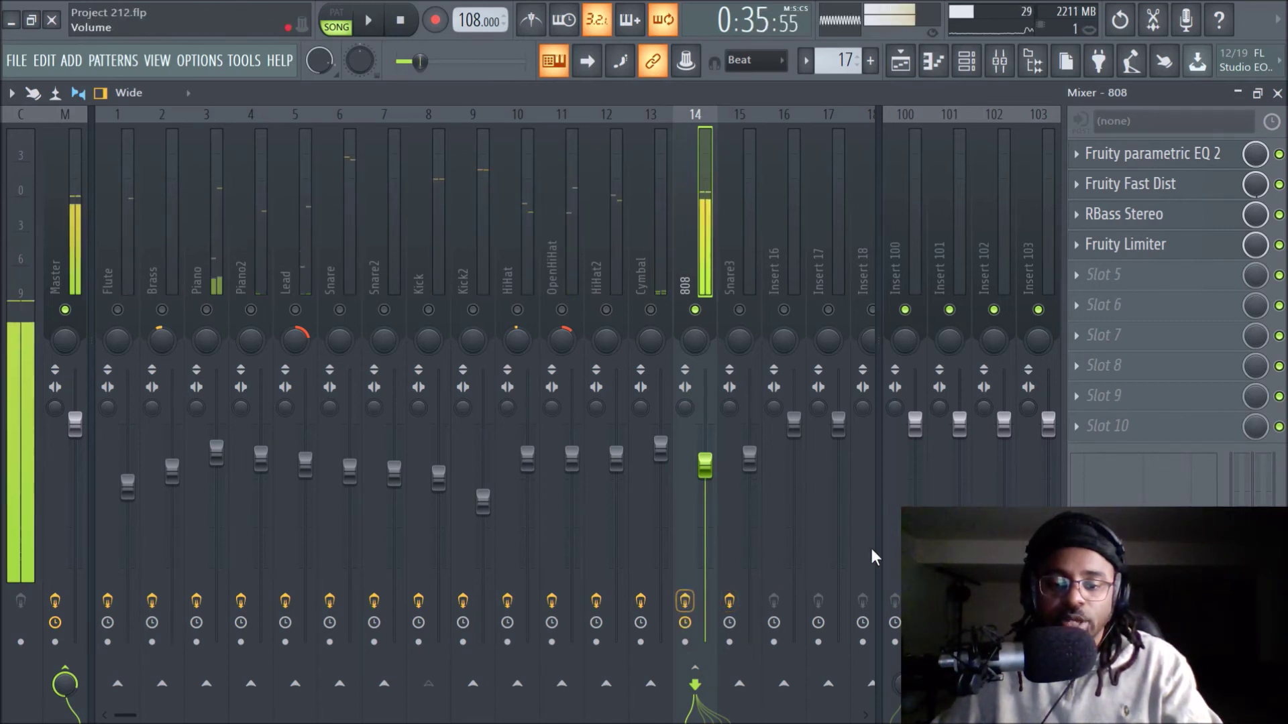
# Open the 808's Fruity parametric EQ 2 to examine its low-shelf boost, and close it
pyautogui.click(1140, 164)
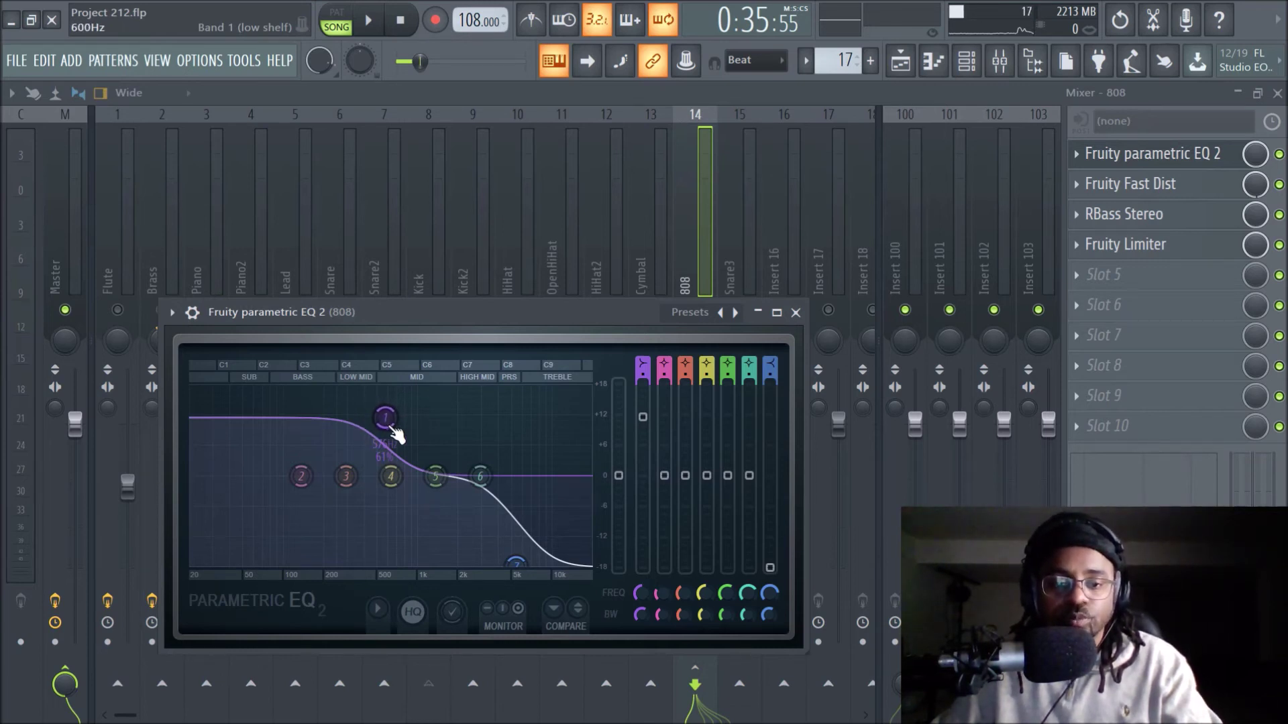
pyautogui.click(796, 313)
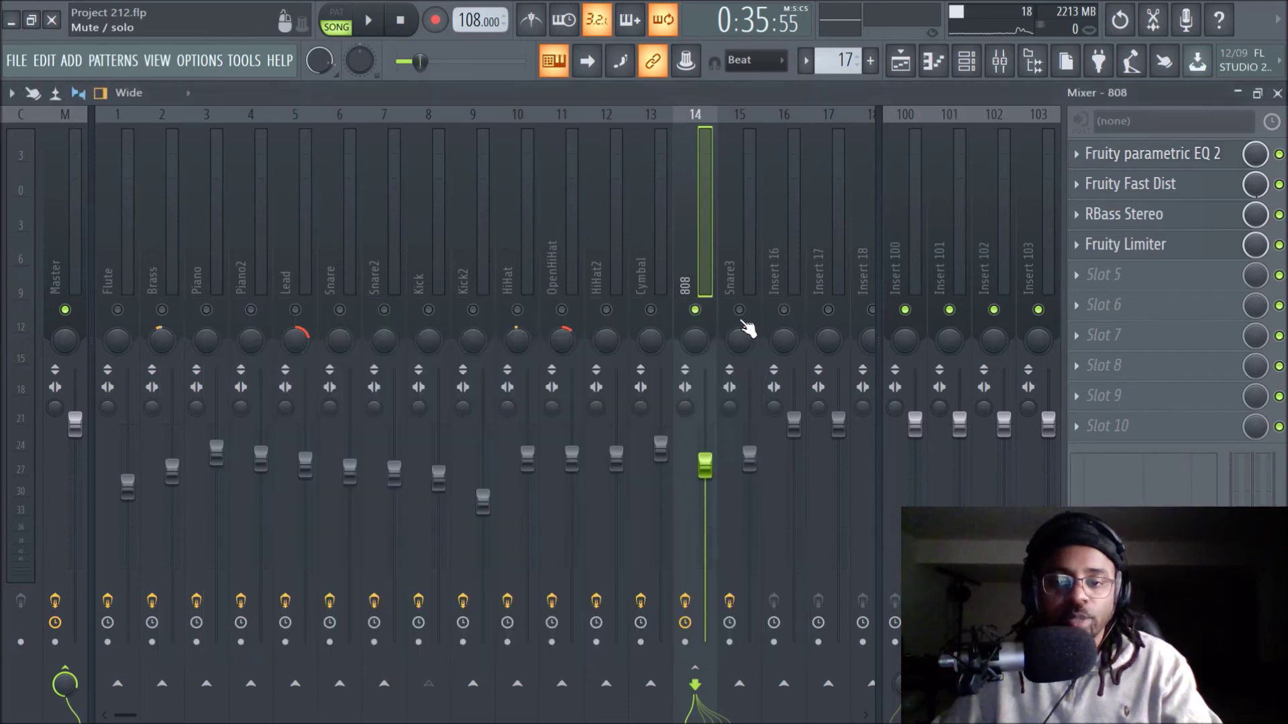
# Look over the playlist tracks, unsolo the 808 insert in the mixer, and return to the playlist
pyautogui.click(900, 61)
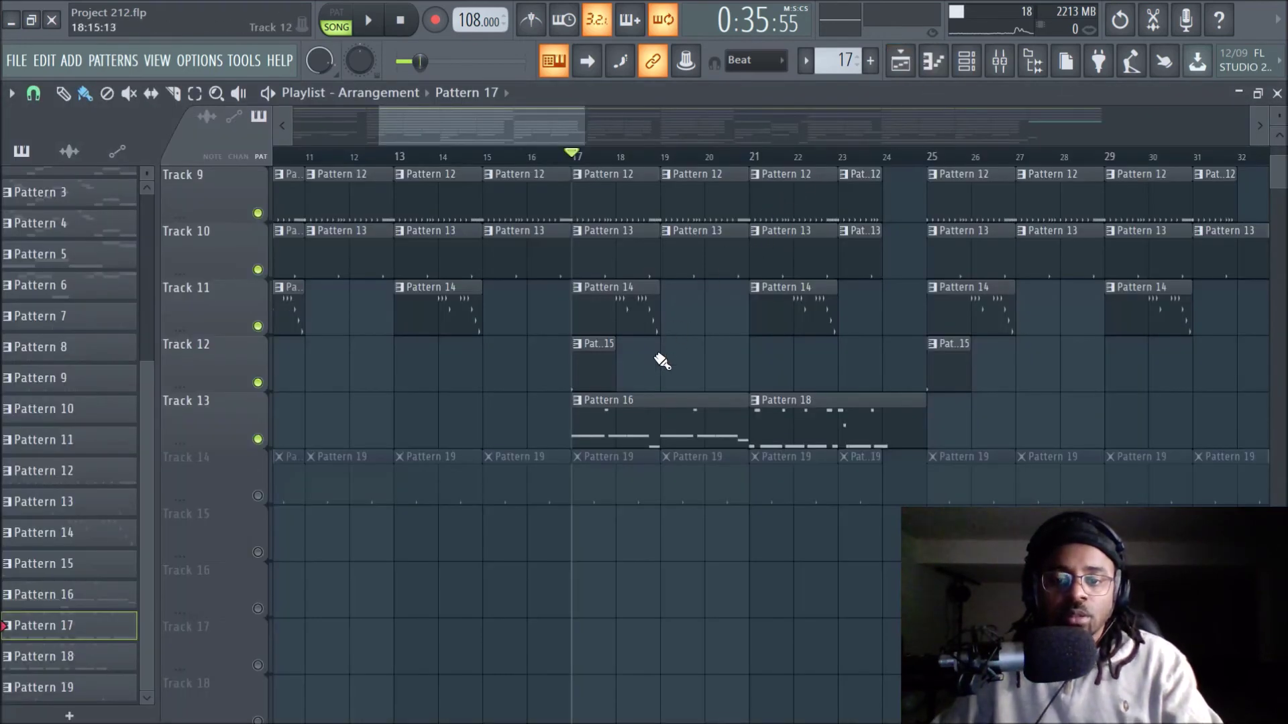
pyautogui.scroll(5, 684, 244)
pyautogui.scroll(-3, 684, 244)
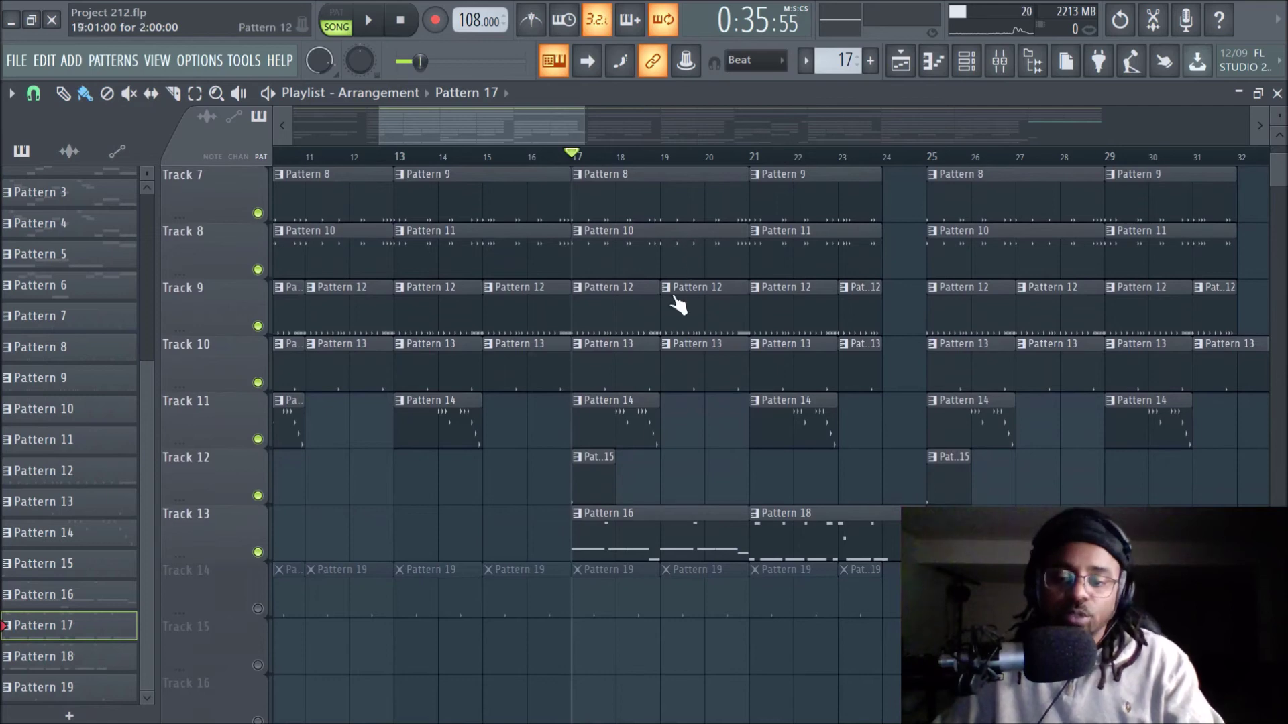
pyautogui.scroll(5, 575, 494)
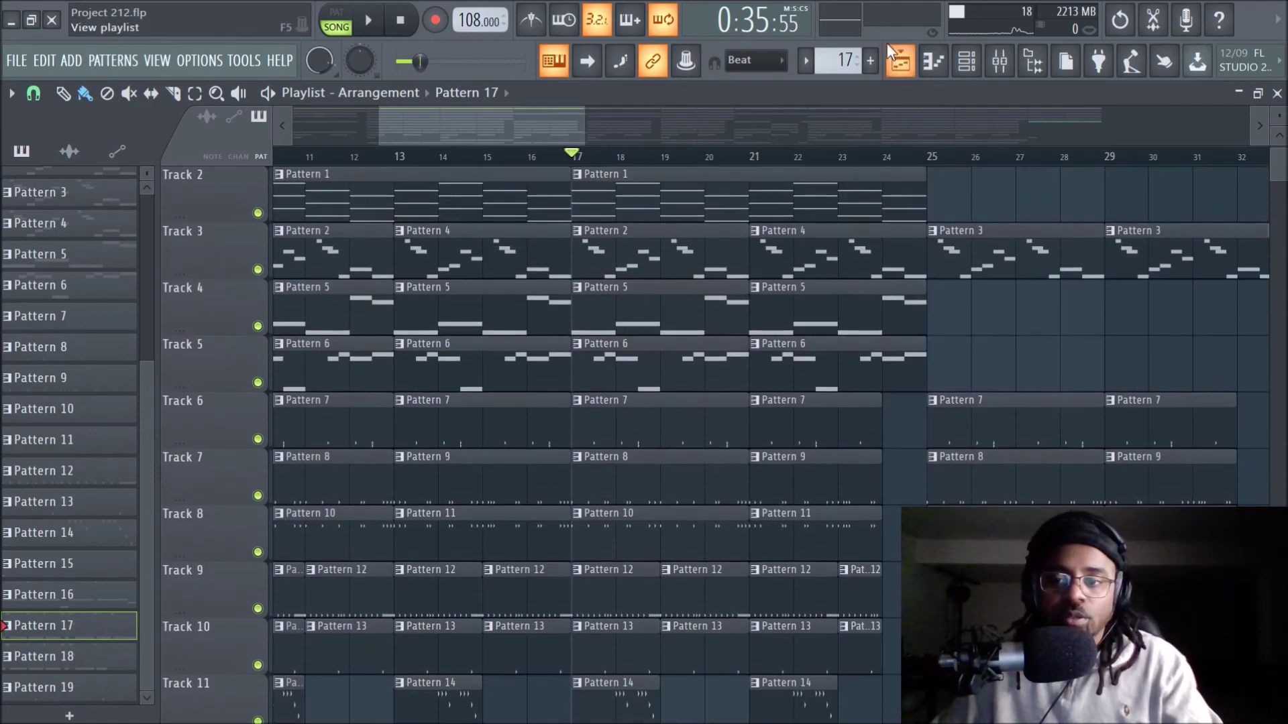
pyautogui.click(999, 61)
pyautogui.rightClick(695, 310)
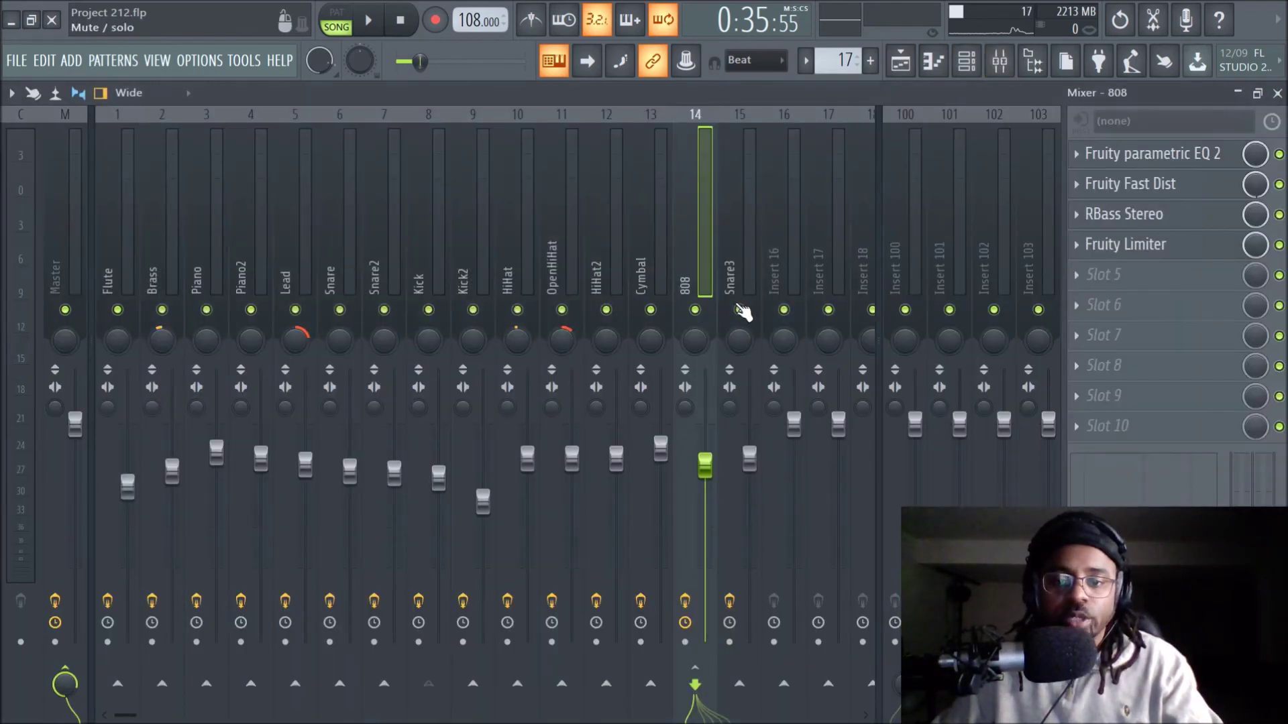
pyautogui.click(900, 61)
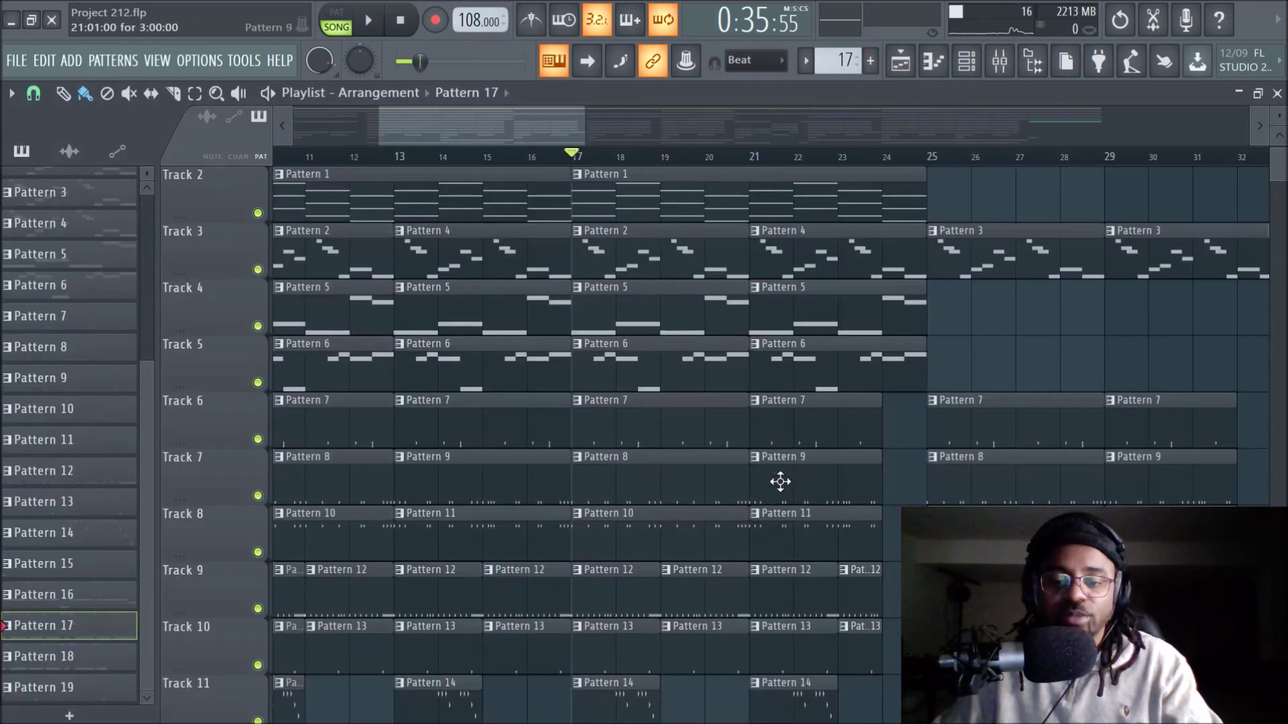
# Unmute Track 14 in the playlist and play the song with the Snare3 insert selected in the mixer
pyautogui.scroll(-6, 774, 507)
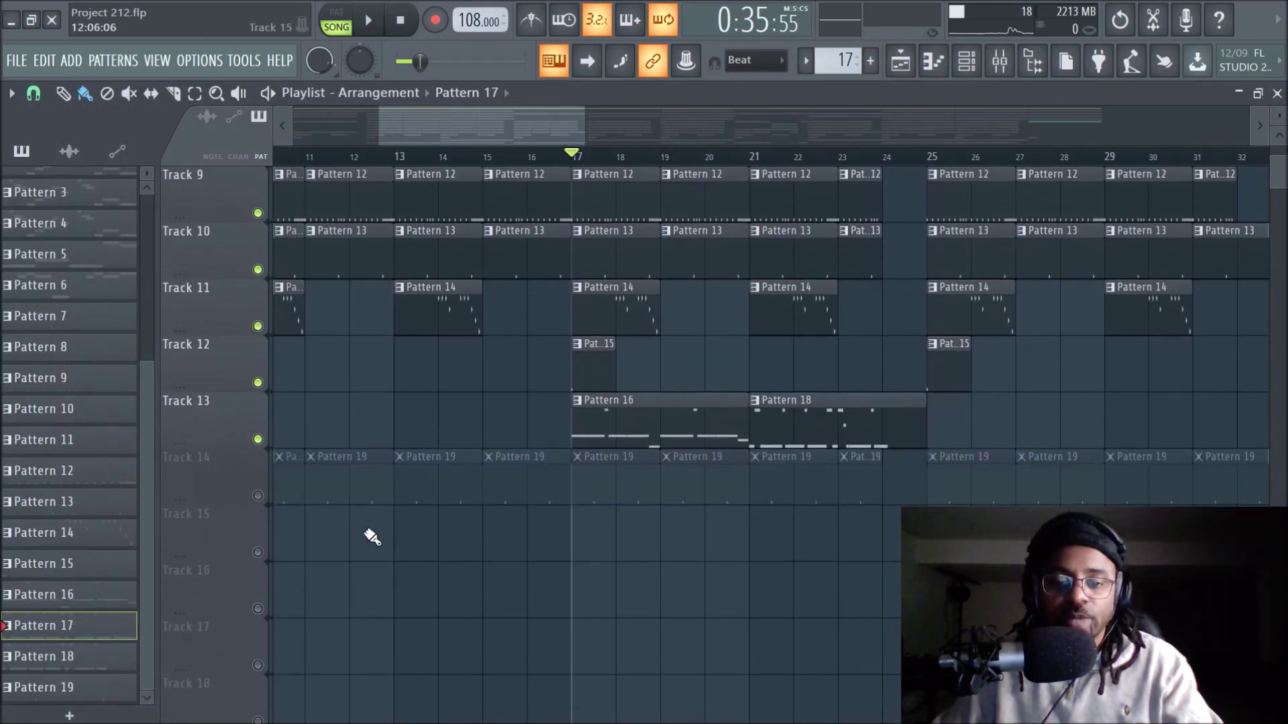
pyautogui.scroll(3, 546, 532)
pyautogui.scroll(-2, 582, 173)
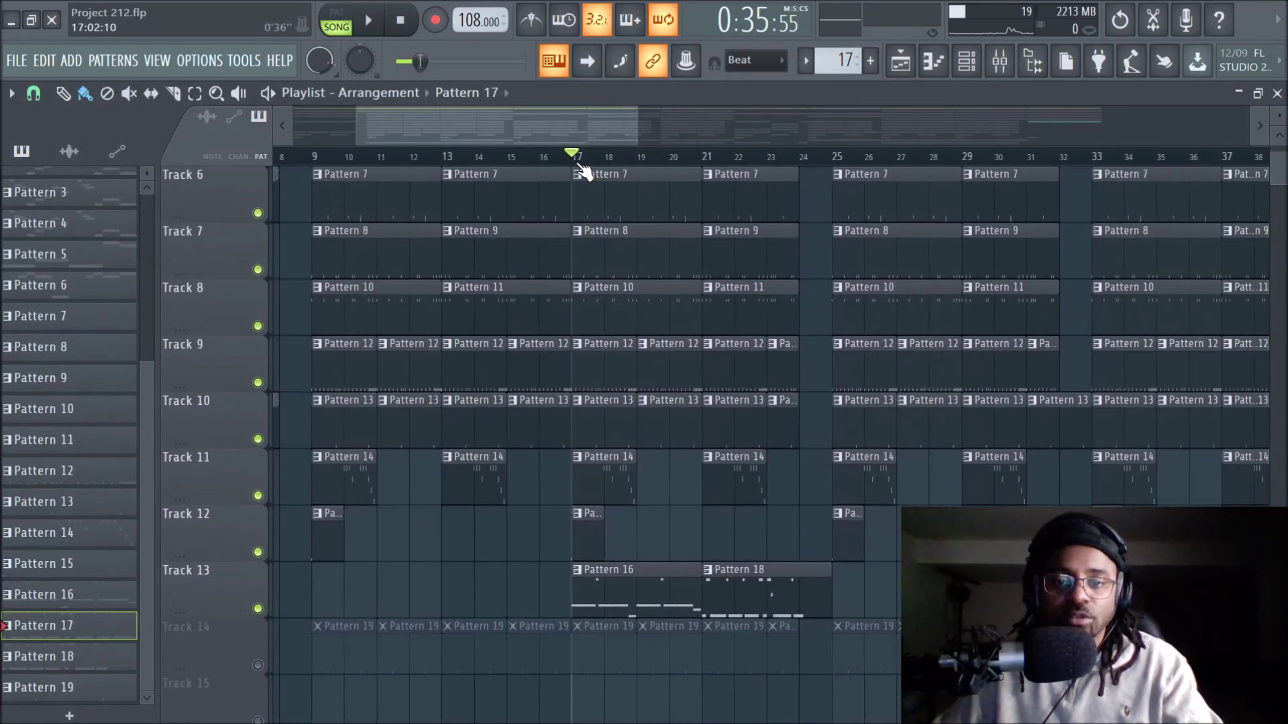
pyautogui.click(257, 665)
pyautogui.rightClick(258, 665)
pyautogui.rightClick(257, 665)
pyautogui.click(999, 62)
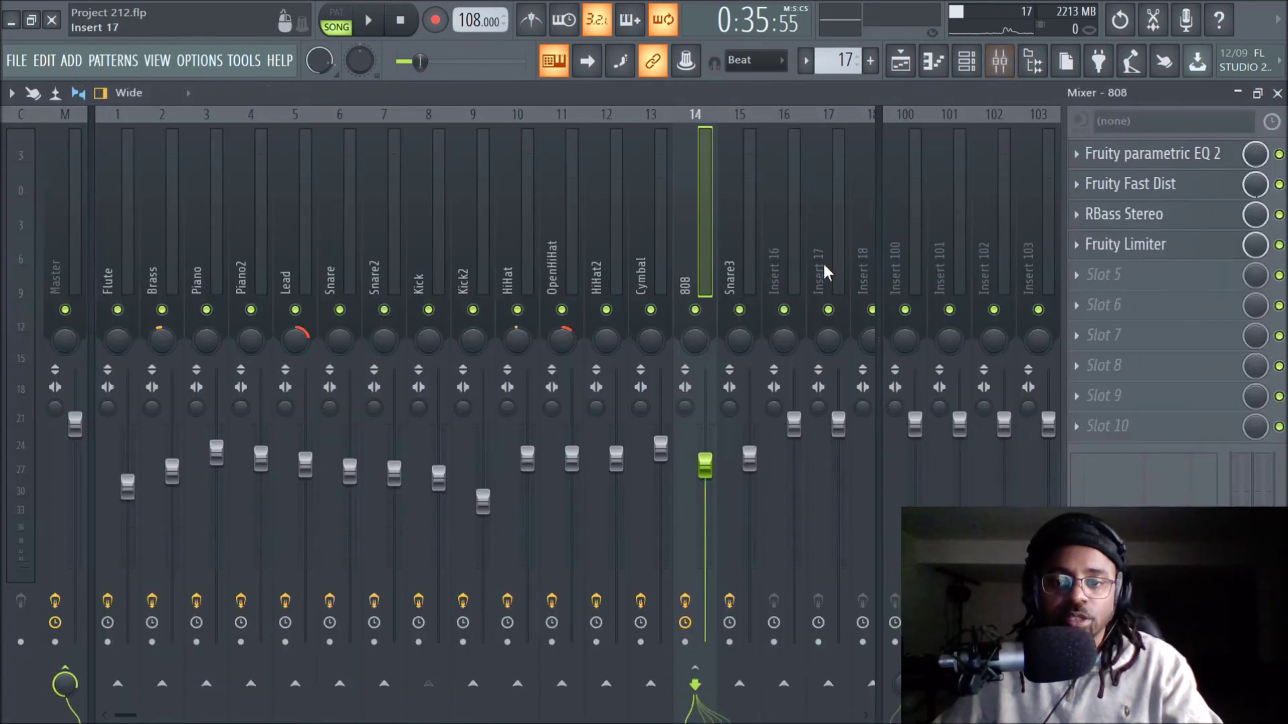
pyautogui.press('space')
pyautogui.click(731, 237)
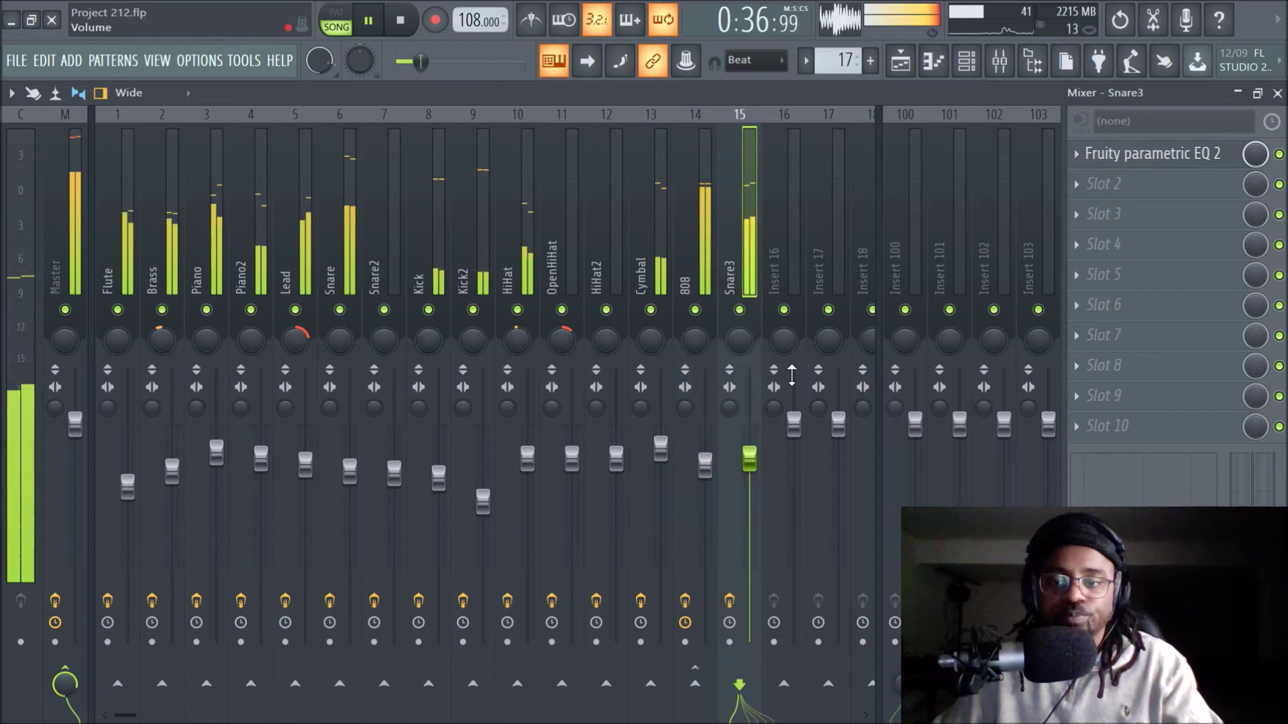
pyautogui.press('space')
# Solo the Snare3 insert, open its Fruity parametric EQ 2 to examine the low cut, and close it
pyautogui.rightClick(740, 311)
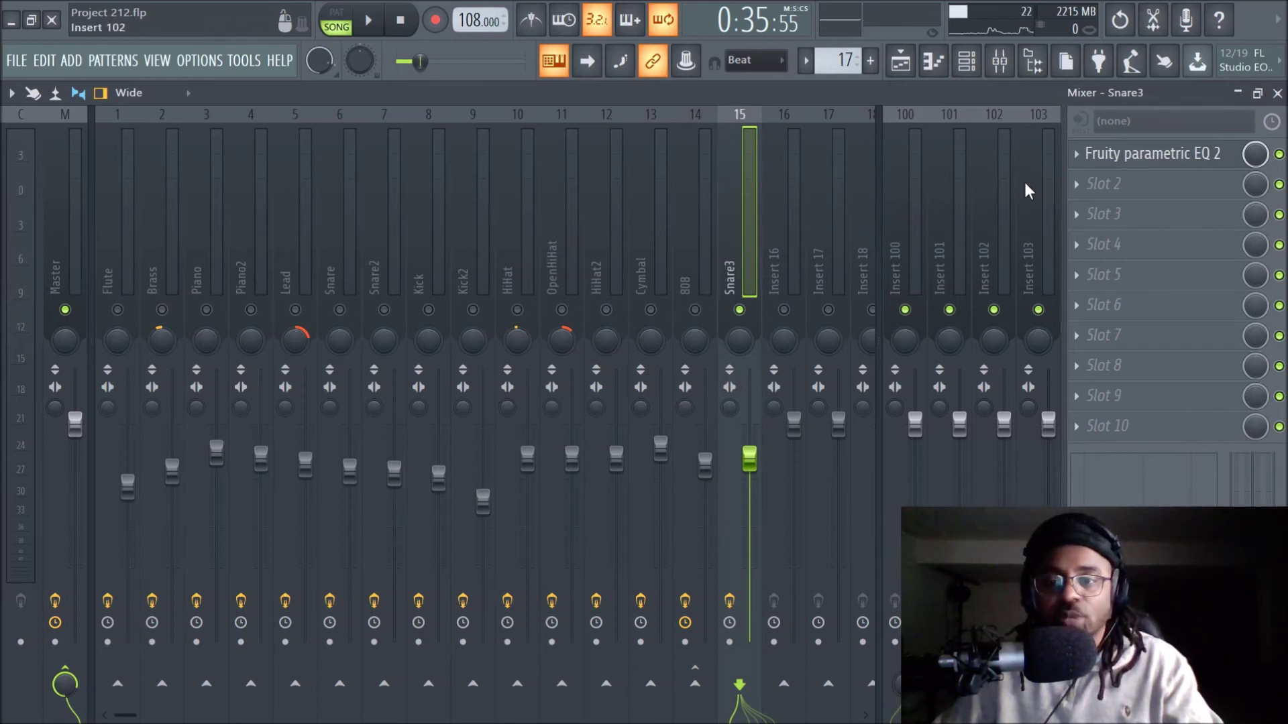
pyautogui.click(1113, 154)
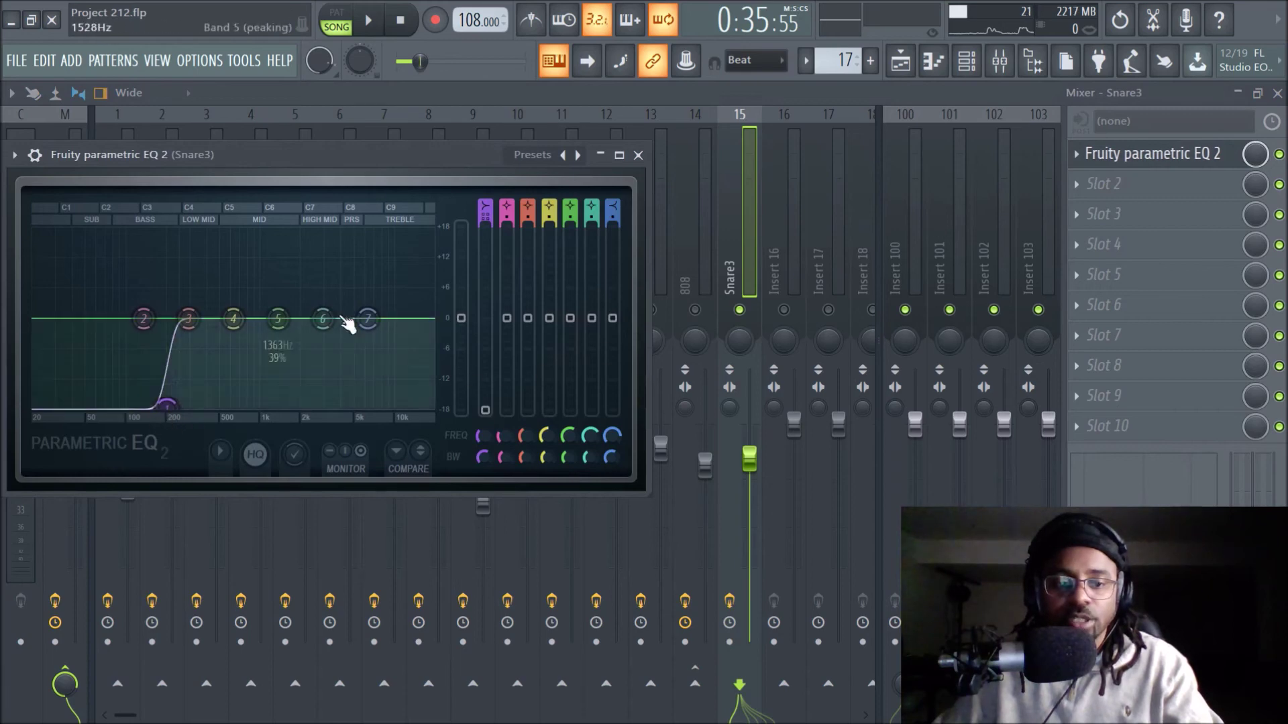
pyautogui.click(638, 155)
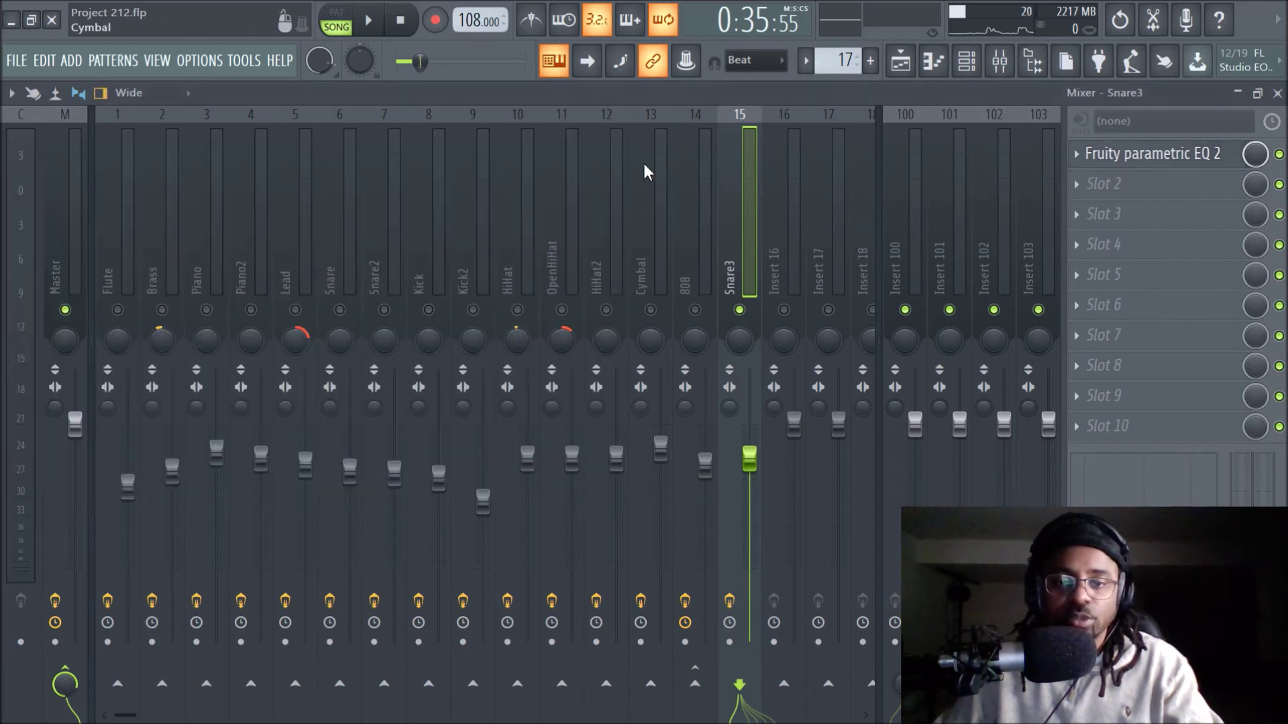
# Open the 6ix Snare 2 sampler from the channel rack, audition the sample, and close the sampler
pyautogui.click(971, 65)
pyautogui.scroll(-3, 207, 644)
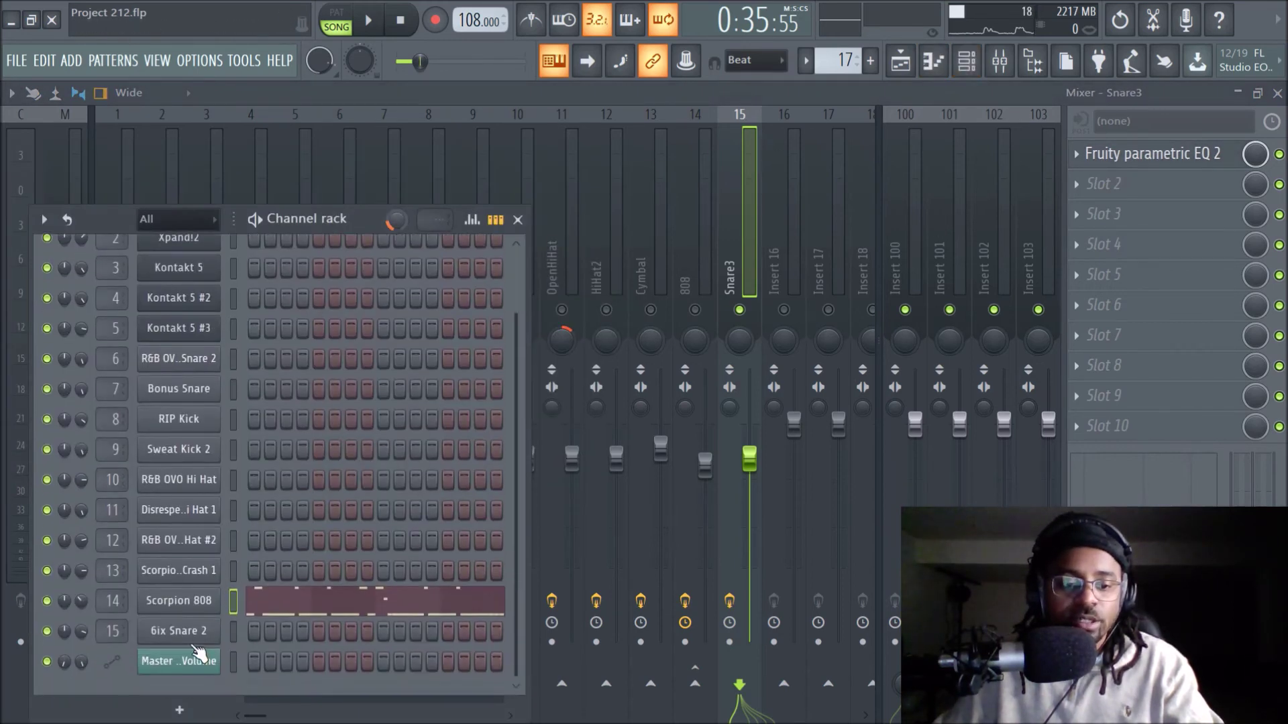
pyautogui.click(198, 643)
pyautogui.click(263, 634)
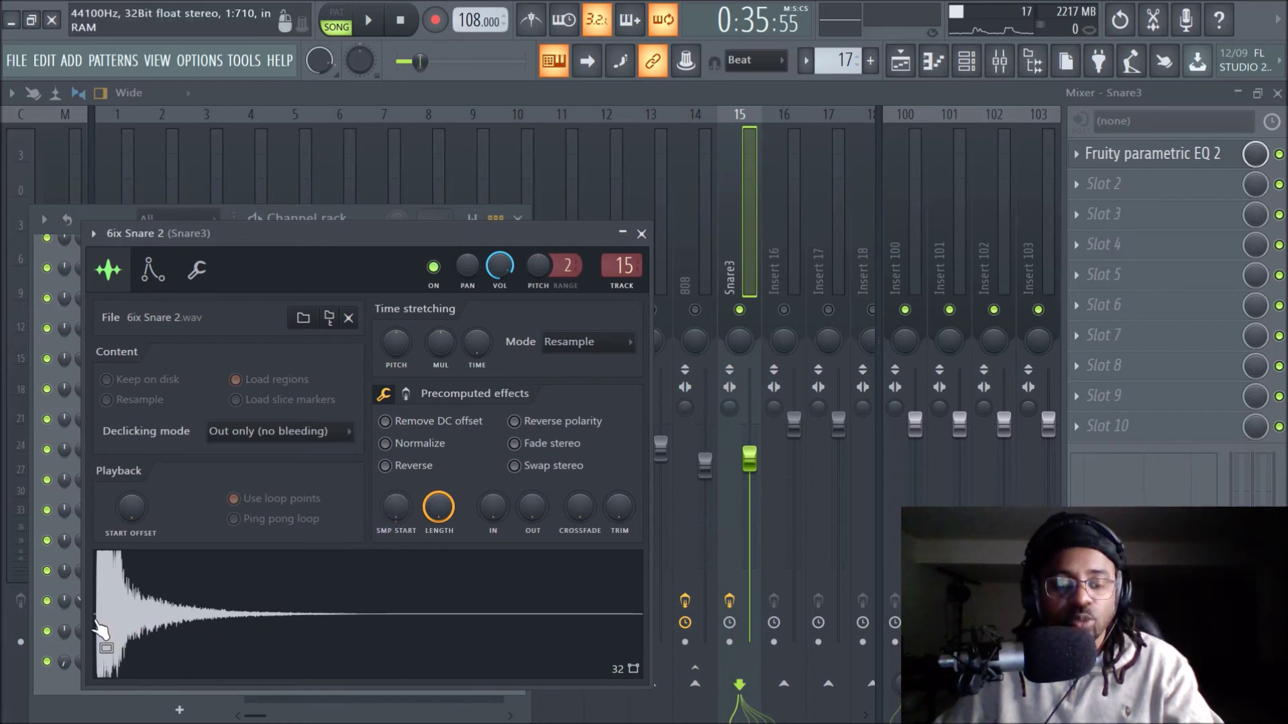
pyautogui.moveTo(416, 233); pyautogui.dragTo(444, 245)
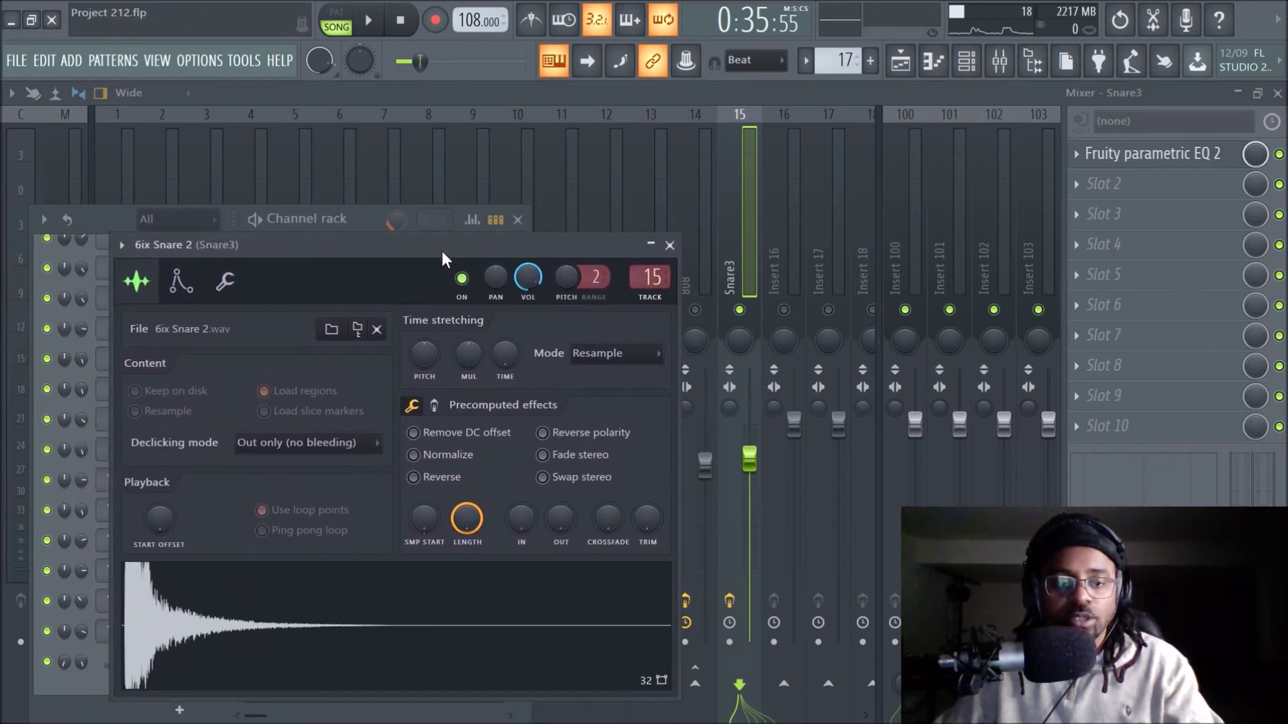
pyautogui.click(282, 624)
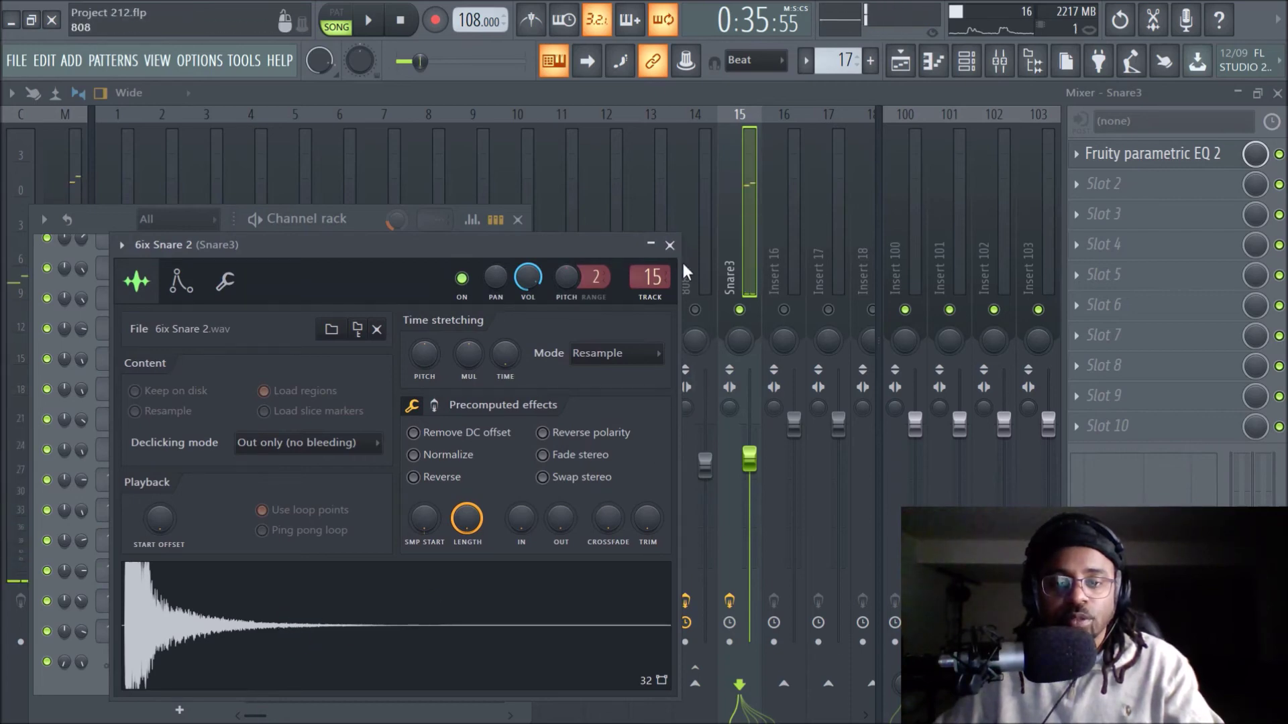
pyautogui.click(669, 244)
# Reposition the channel rack over the mixer and widen it to show more steps
pyautogui.moveTo(368, 223); pyautogui.dragTo(598, 168)
pyautogui.moveTo(764, 305); pyautogui.dragTo(1026, 310)
pyautogui.moveTo(721, 171); pyautogui.dragTo(584, 195)
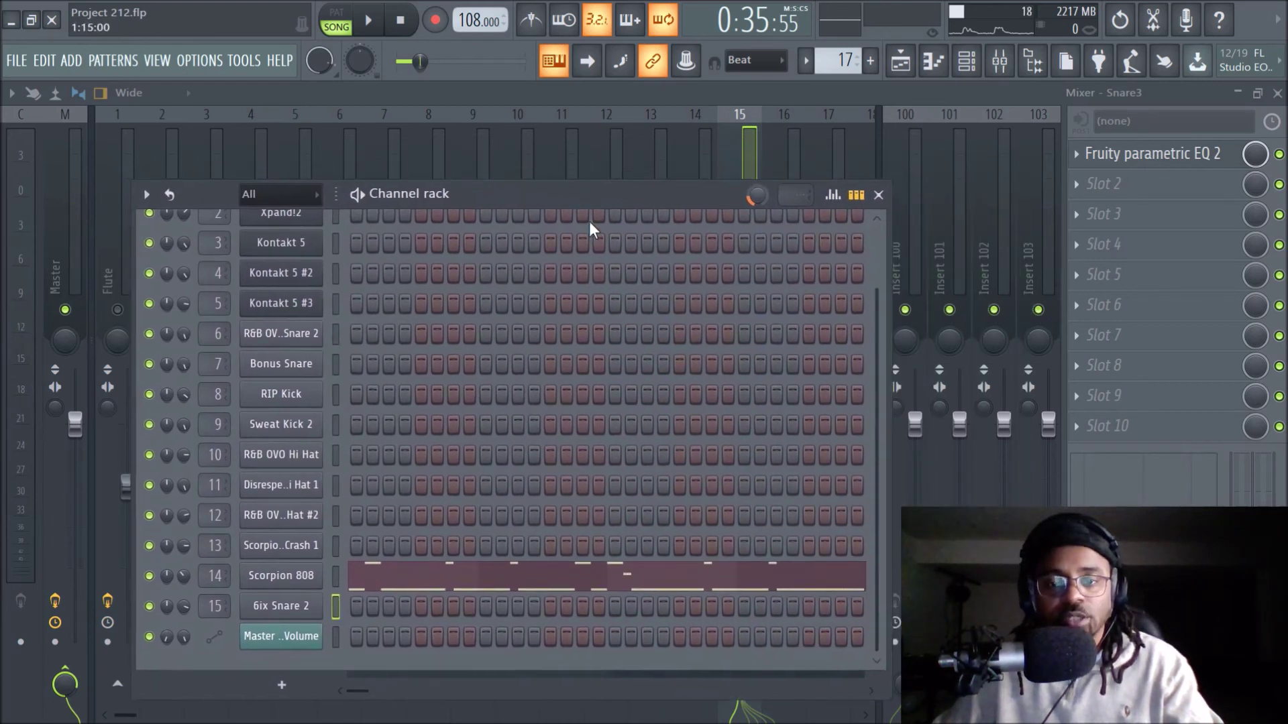
# Copy the channel rack's main swing value, paste it back onto the same control, and close the channel rack
pyautogui.rightClick(759, 194)
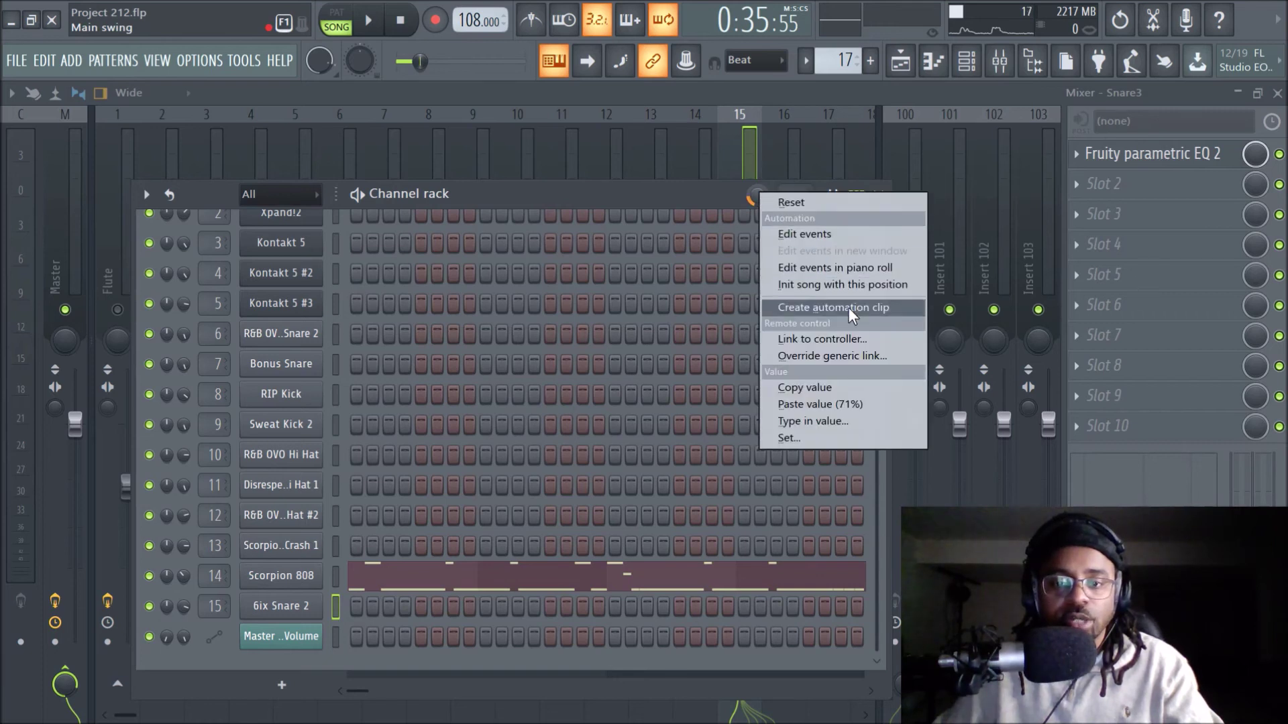
pyautogui.click(844, 391)
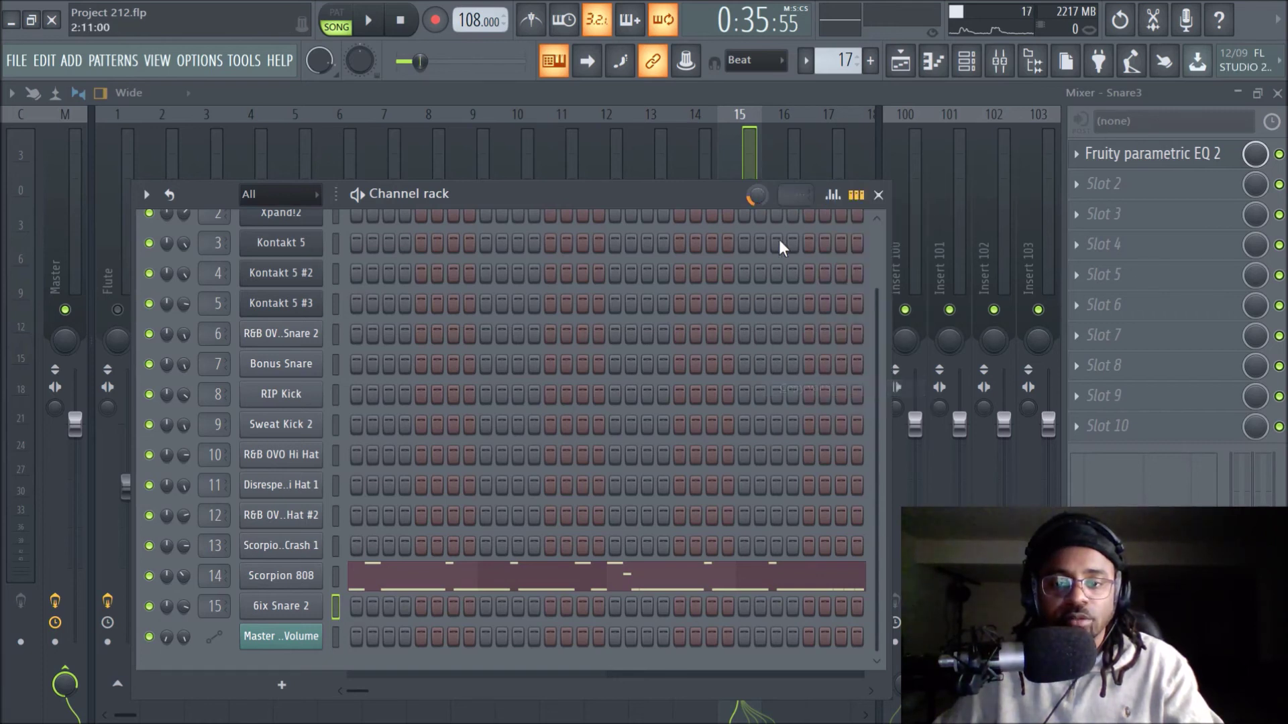
pyautogui.rightClick(757, 199)
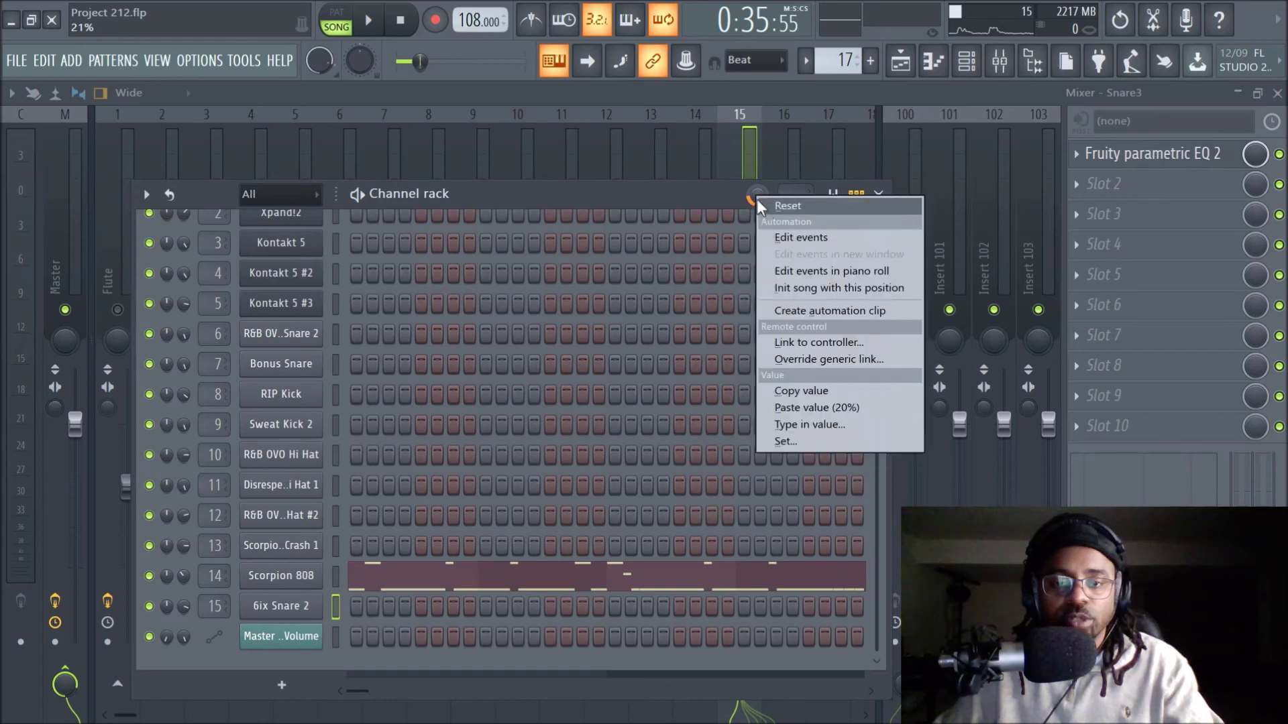
pyautogui.click(816, 410)
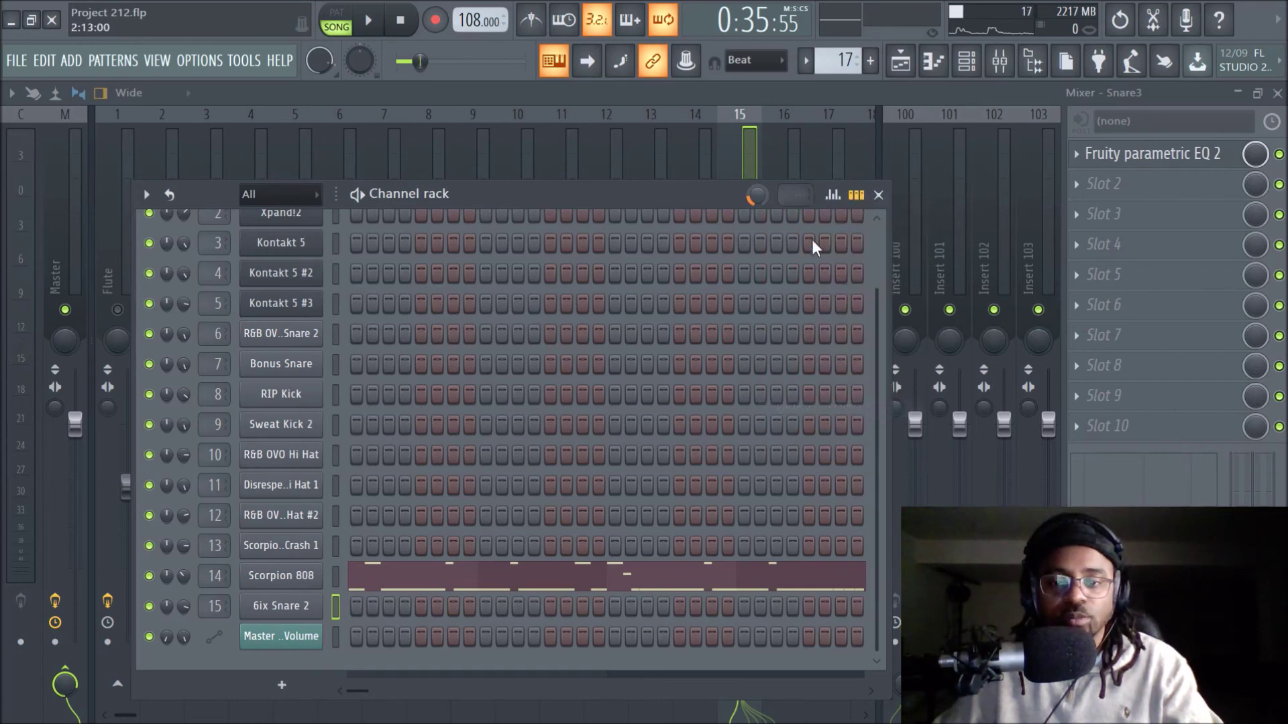
pyautogui.click(877, 195)
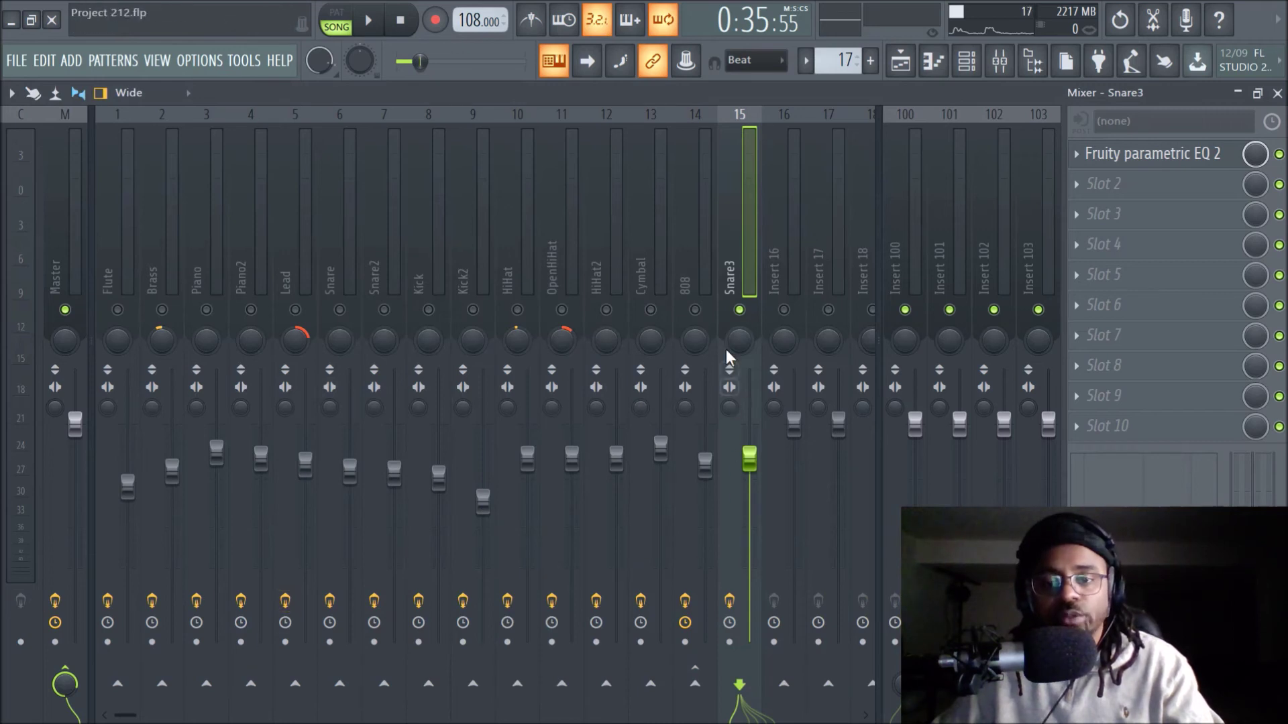
# Unsolo the Snare3 insert and compare the effects loaded on the Cymbal and Snare3 inserts
pyautogui.rightClick(739, 310)
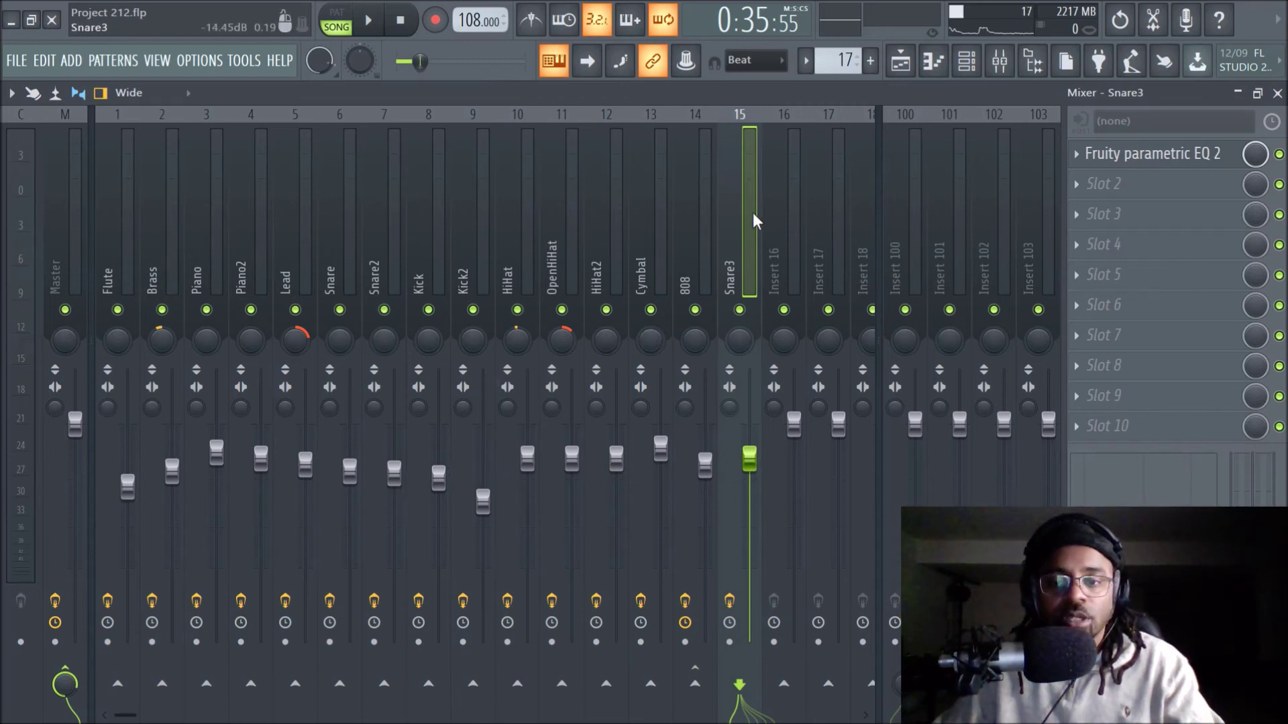
pyautogui.click(666, 235)
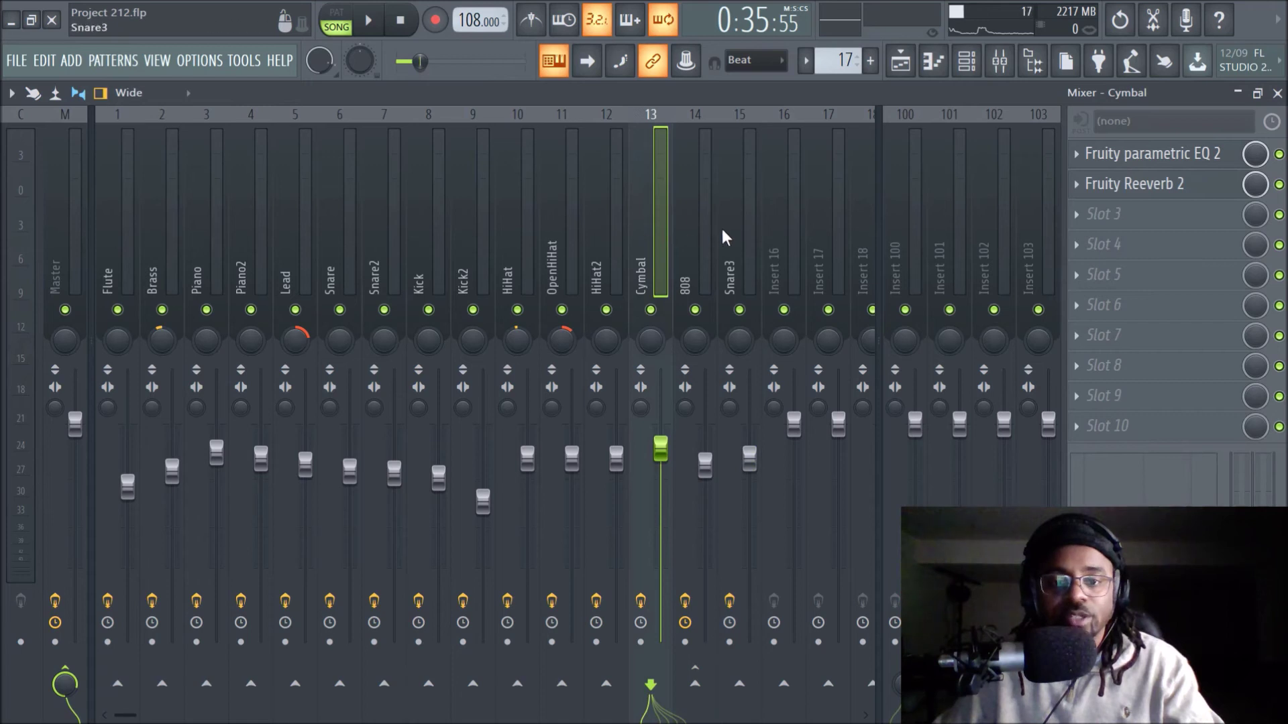
pyautogui.click(739, 231)
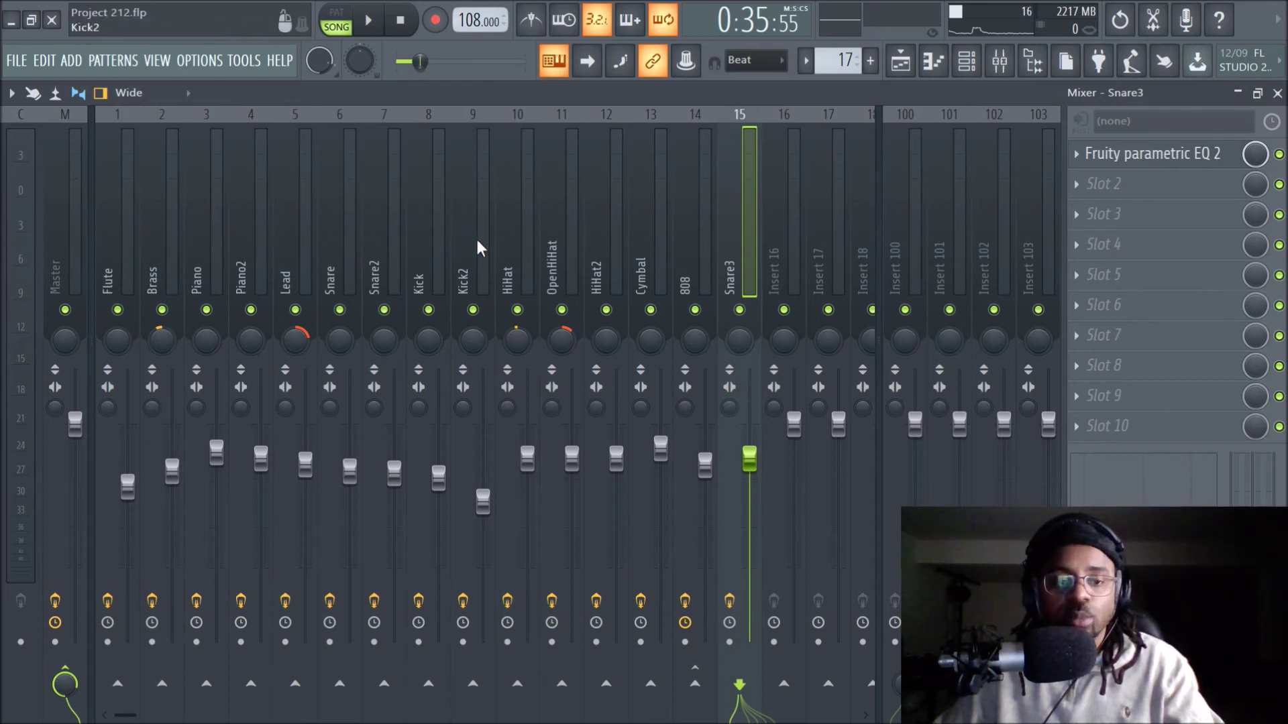
# Open Neutron 2 on the Master insert, dismiss its preset manager, and view the Equalizer, Compressor 1, Compressor 2 and Exciter modules
pyautogui.click(70, 235)
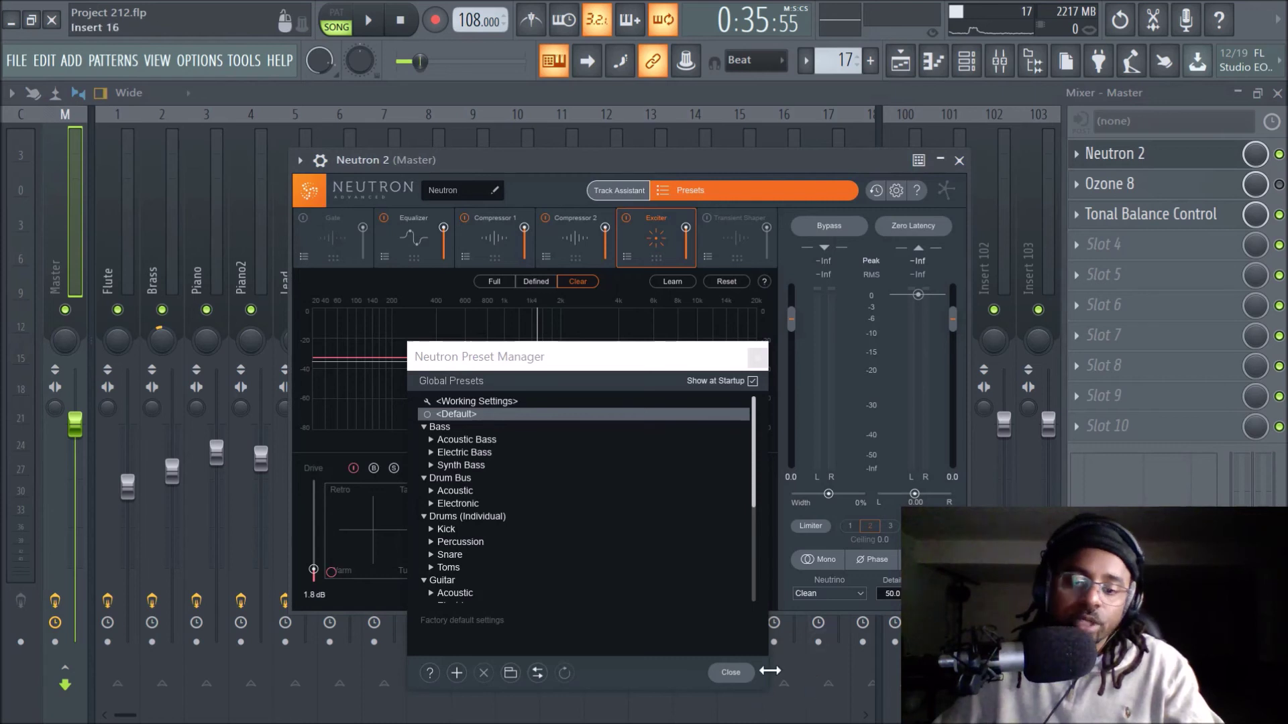
pyautogui.click(730, 672)
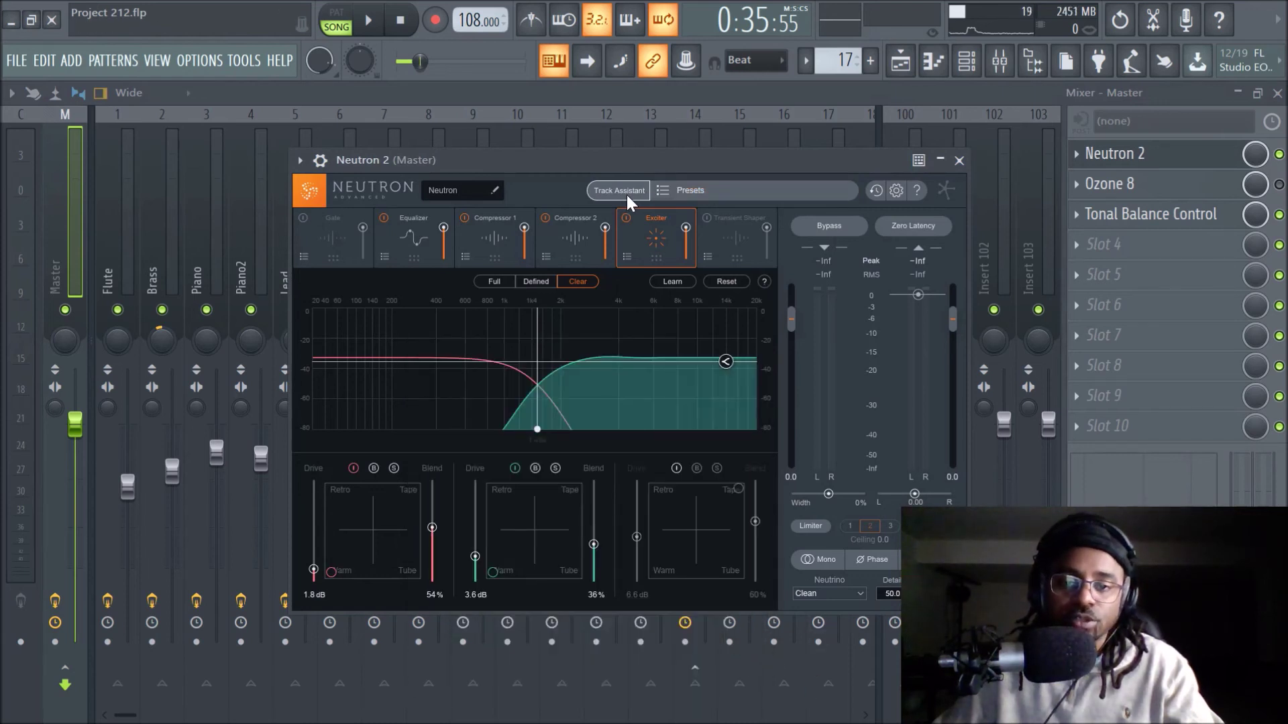
pyautogui.click(400, 257)
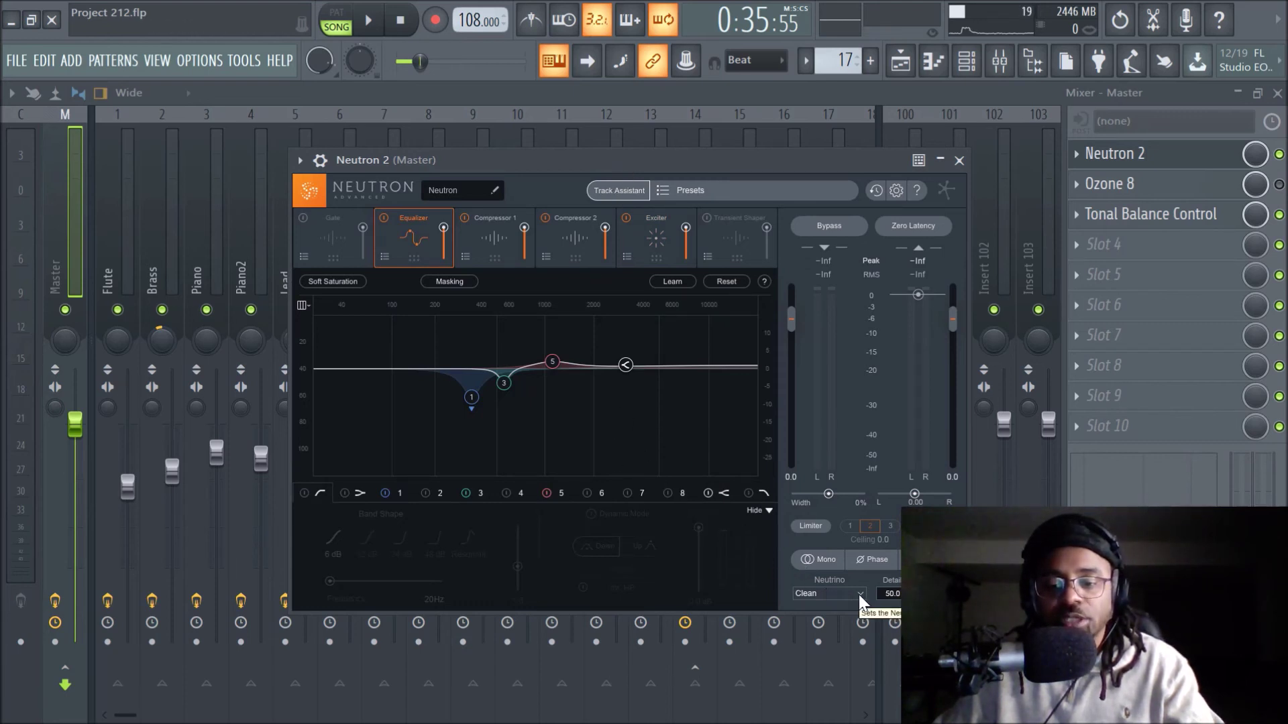
pyautogui.click(494, 256)
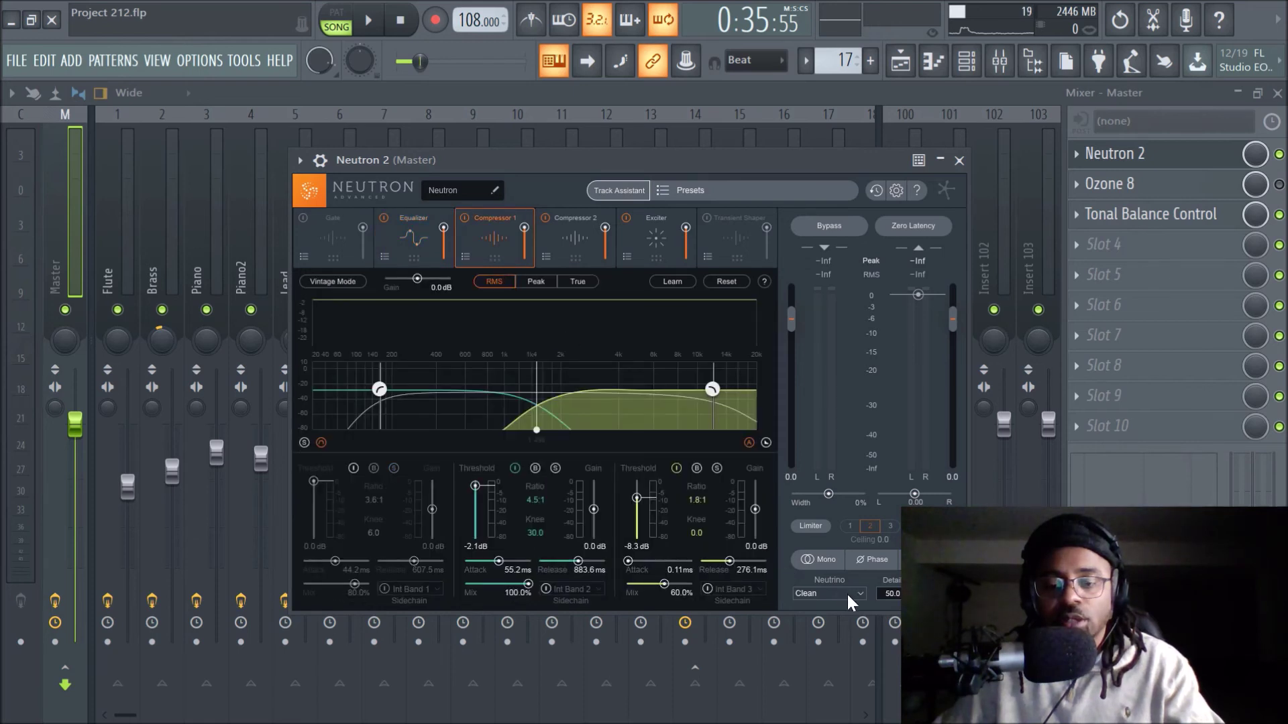
pyautogui.click(566, 245)
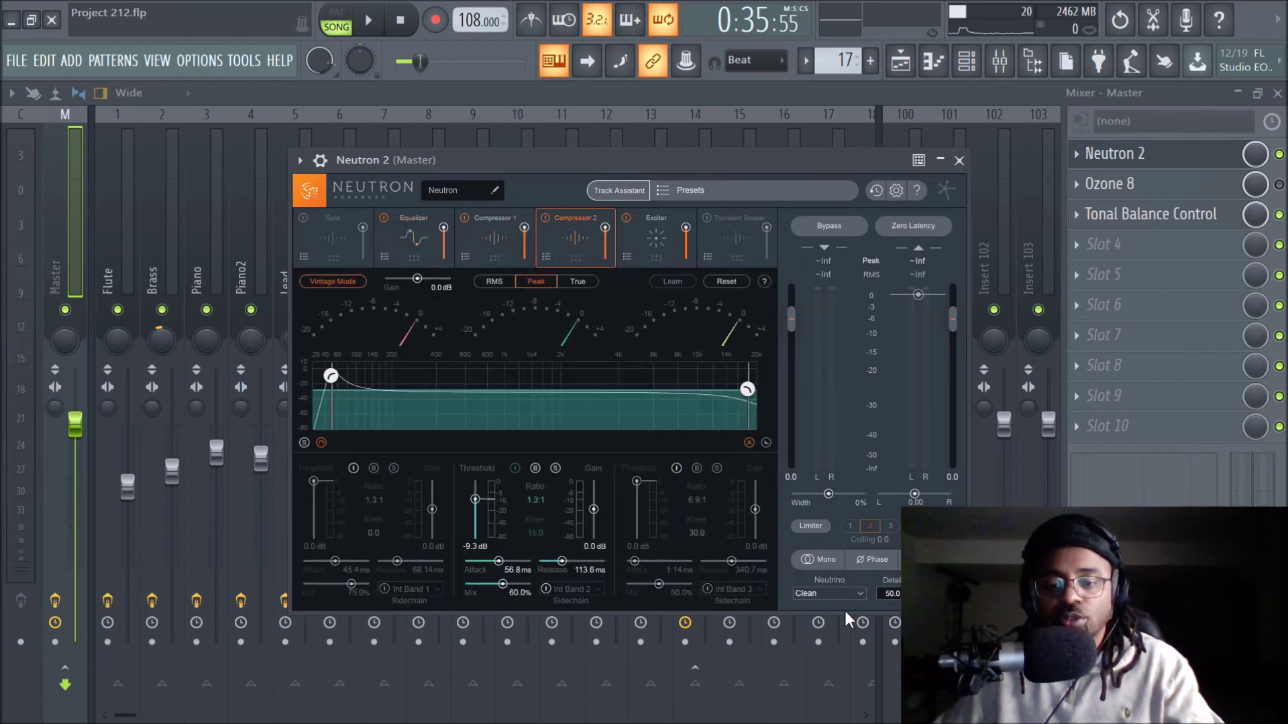
pyautogui.click(642, 250)
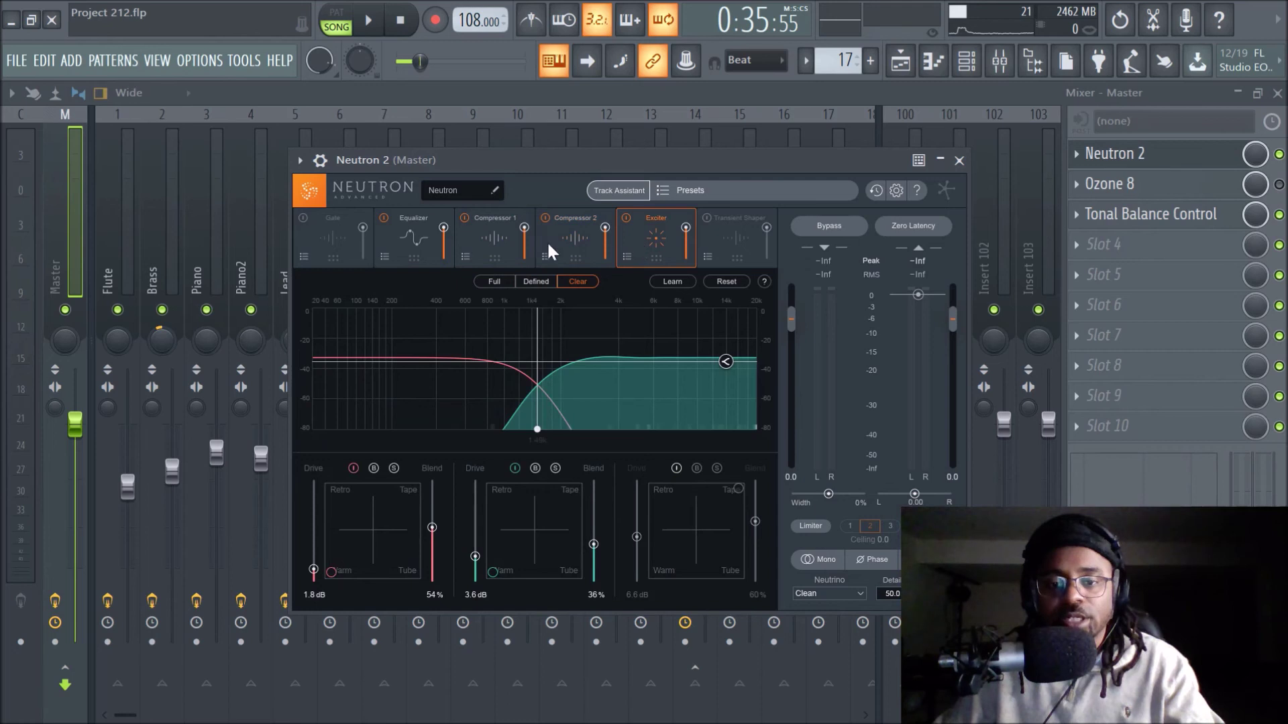
# Review Neutron 2's equalizer, compressor and exciter settings again in order, ending on the Exciter, and close the plugin
pyautogui.click(574, 248)
pyautogui.click(499, 247)
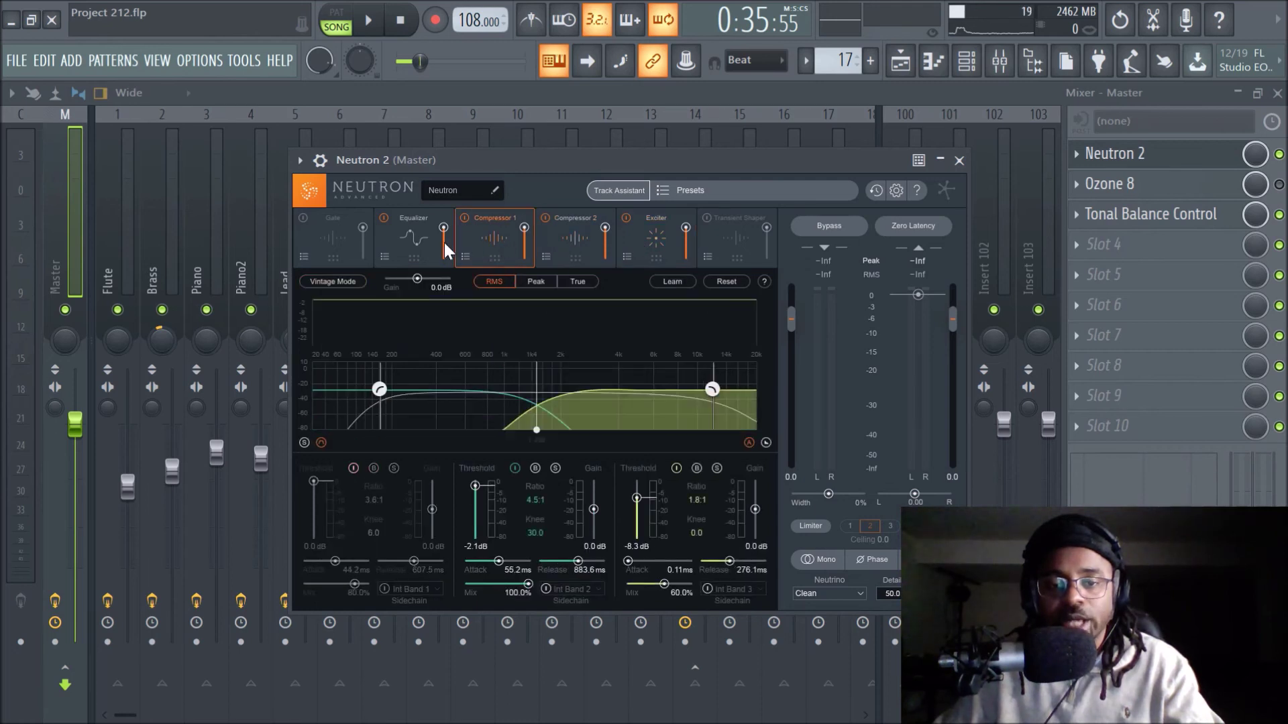
pyautogui.click(413, 244)
pyautogui.click(497, 243)
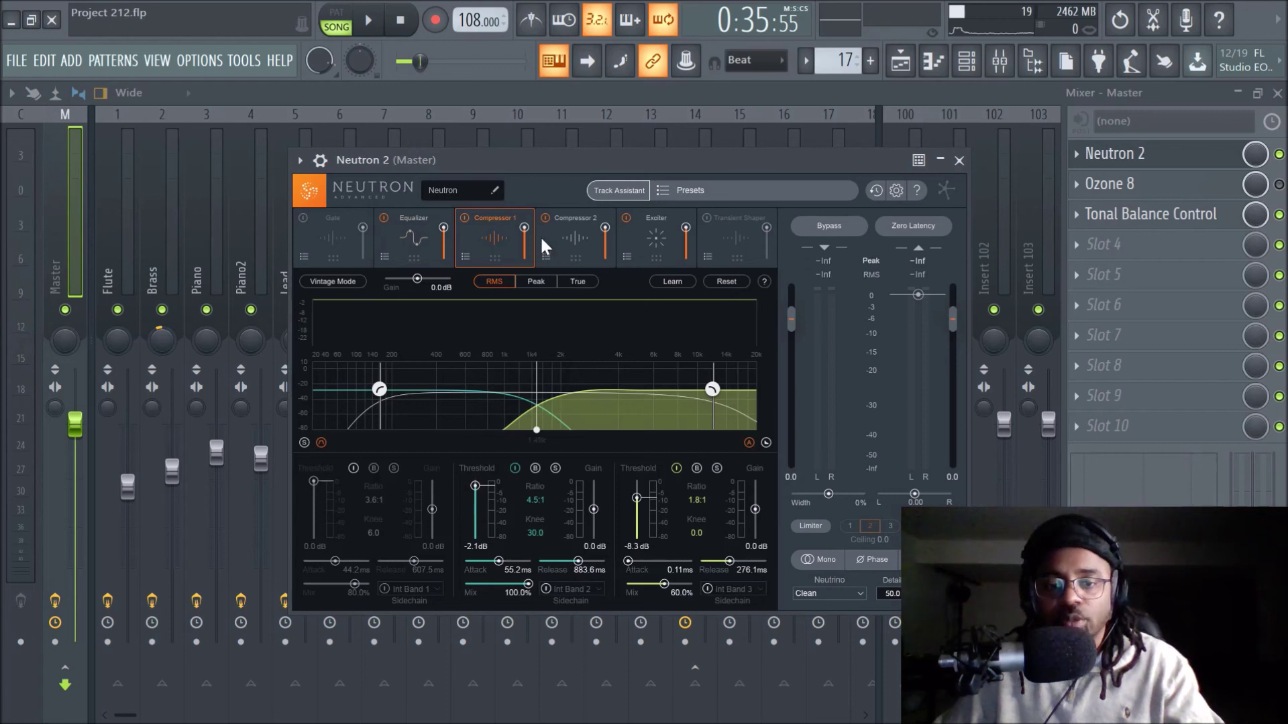
pyautogui.click(569, 240)
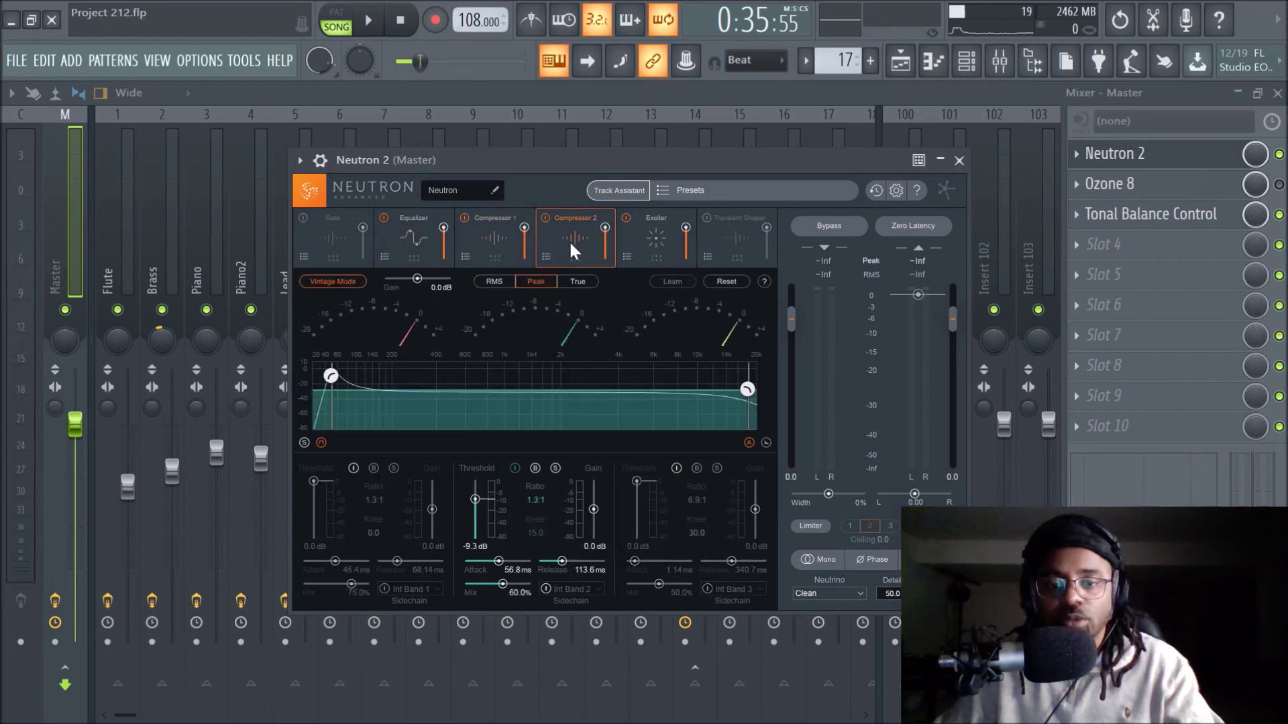
pyautogui.click(650, 242)
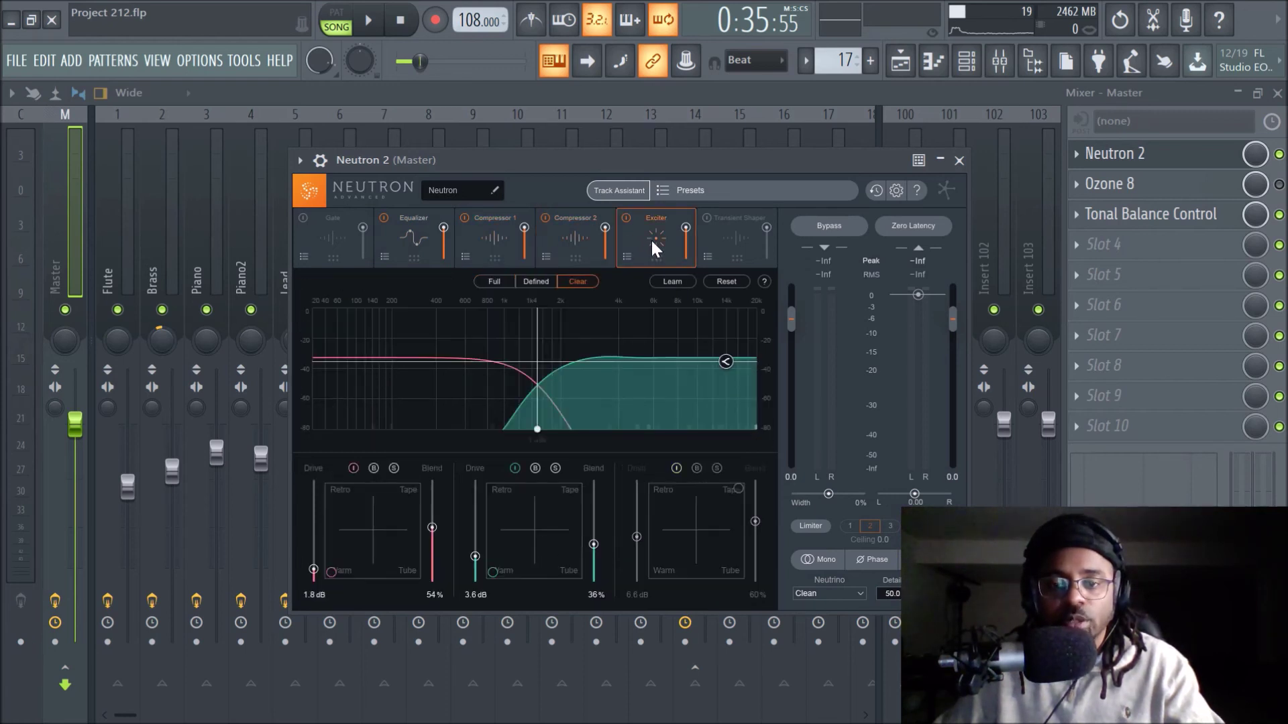
pyautogui.click(409, 249)
pyautogui.click(490, 248)
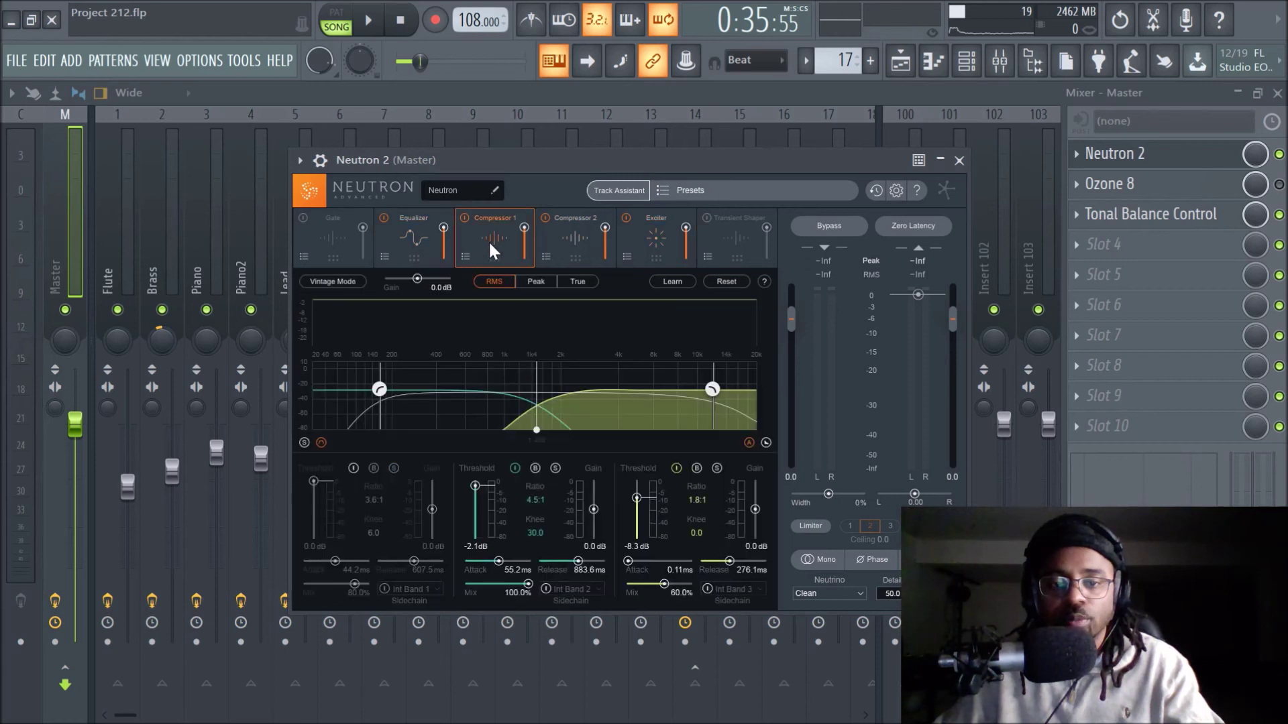
pyautogui.click(561, 240)
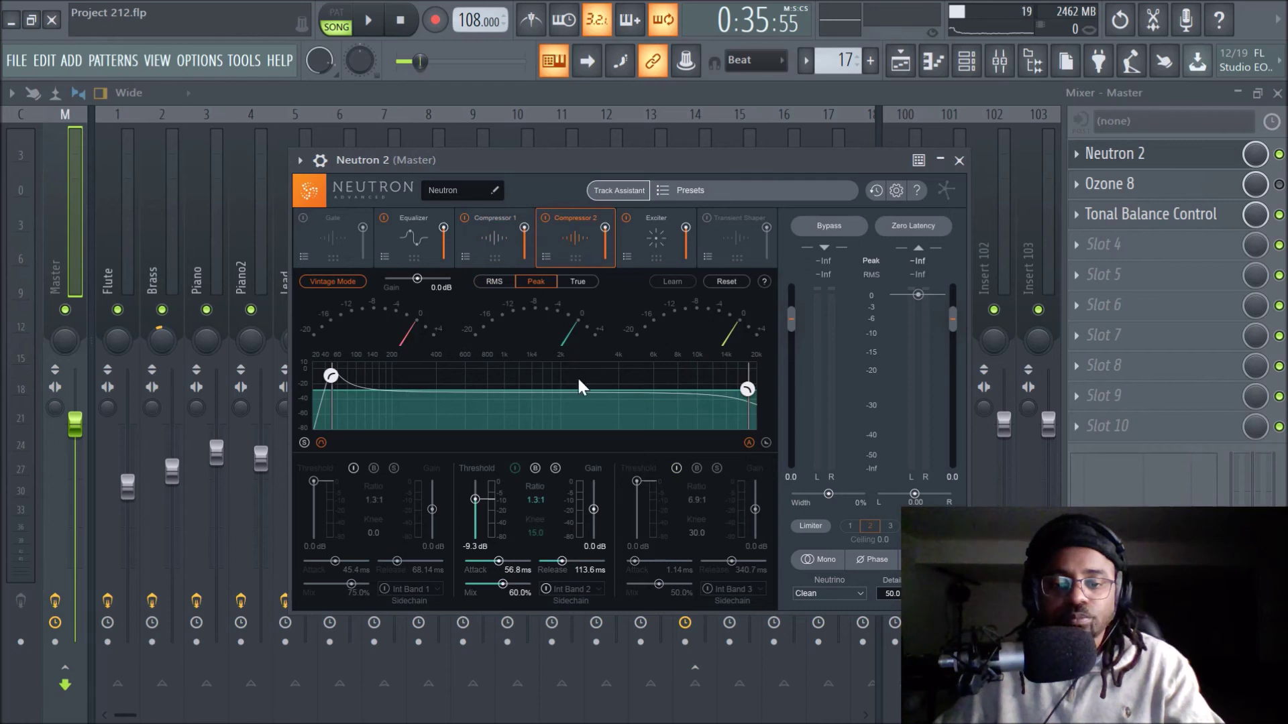
pyautogui.click(657, 241)
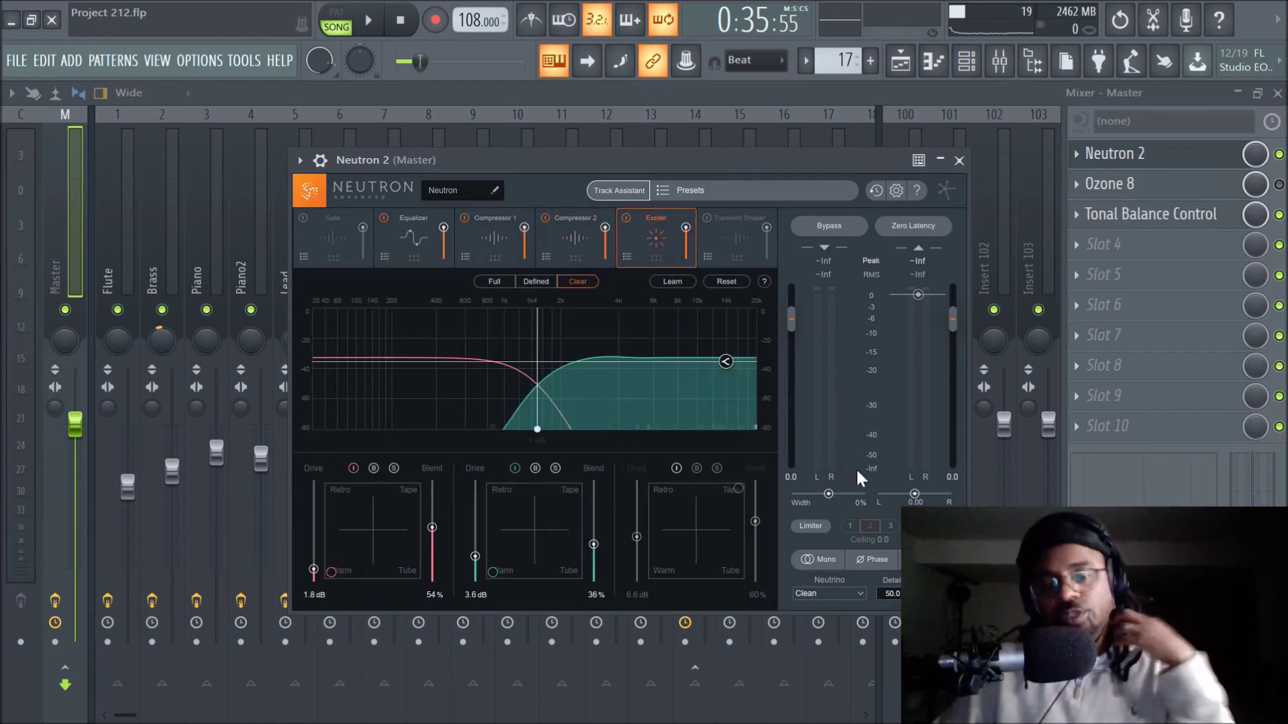
pyautogui.click(959, 160)
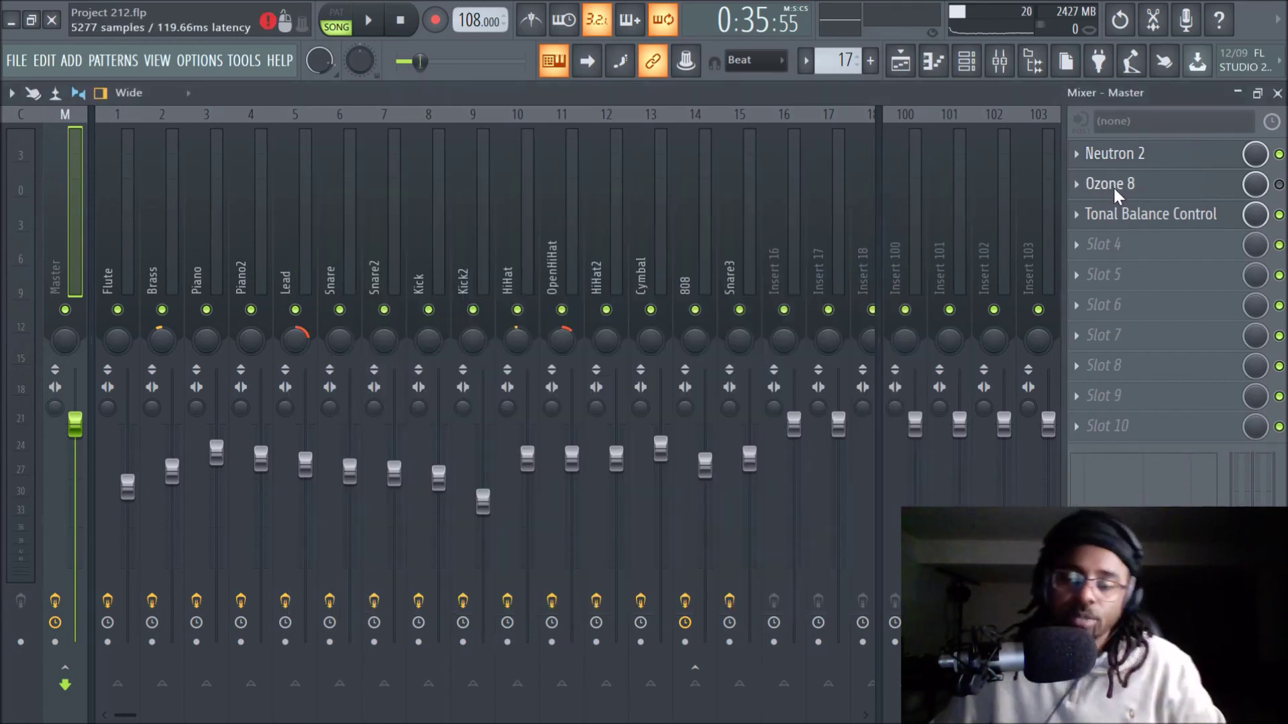
# Open Ozone 8 on the Master insert, view its Equalizer module, and check the Master Assistant's target and intensity options before cancelling it
pyautogui.click(1113, 185)
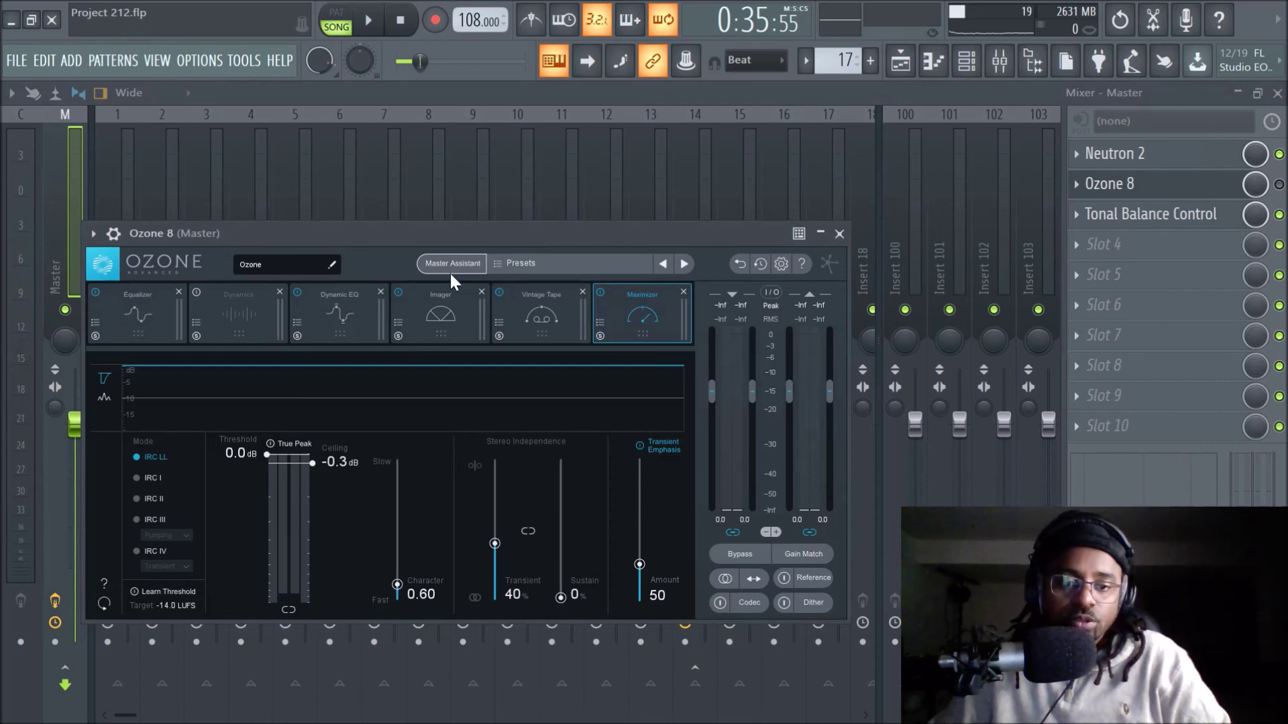
pyautogui.click(136, 317)
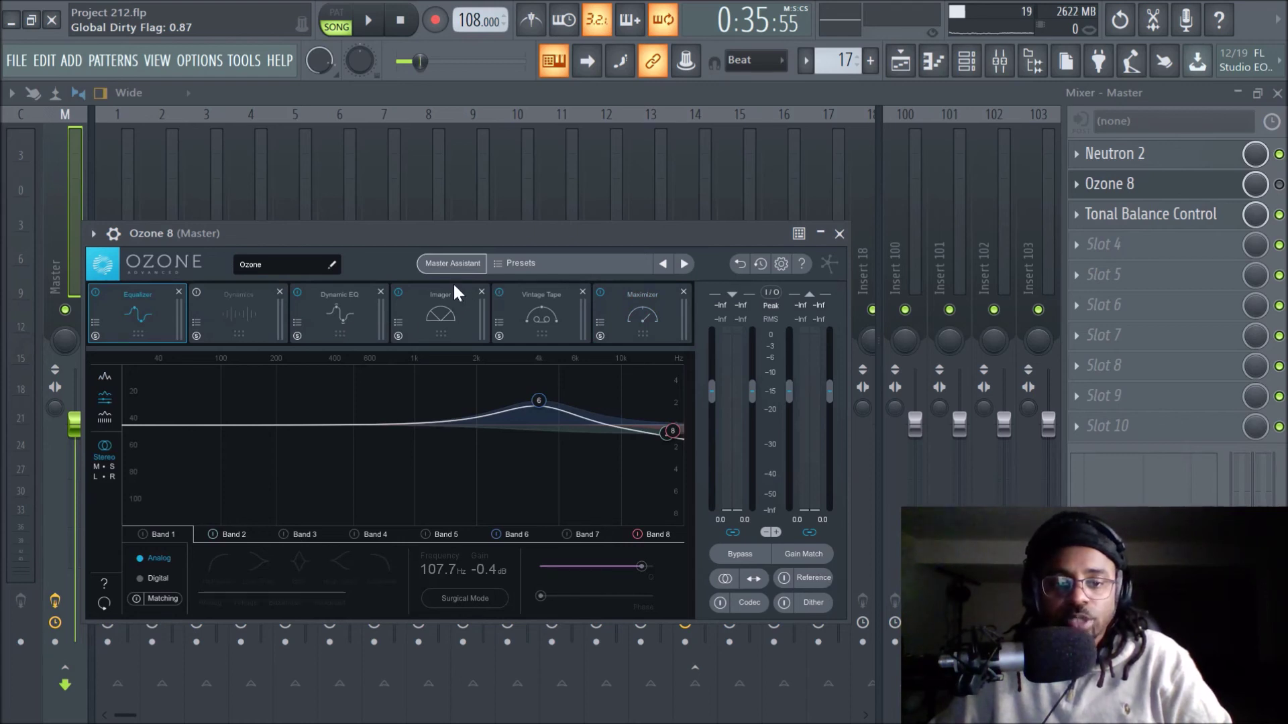
pyautogui.click(448, 264)
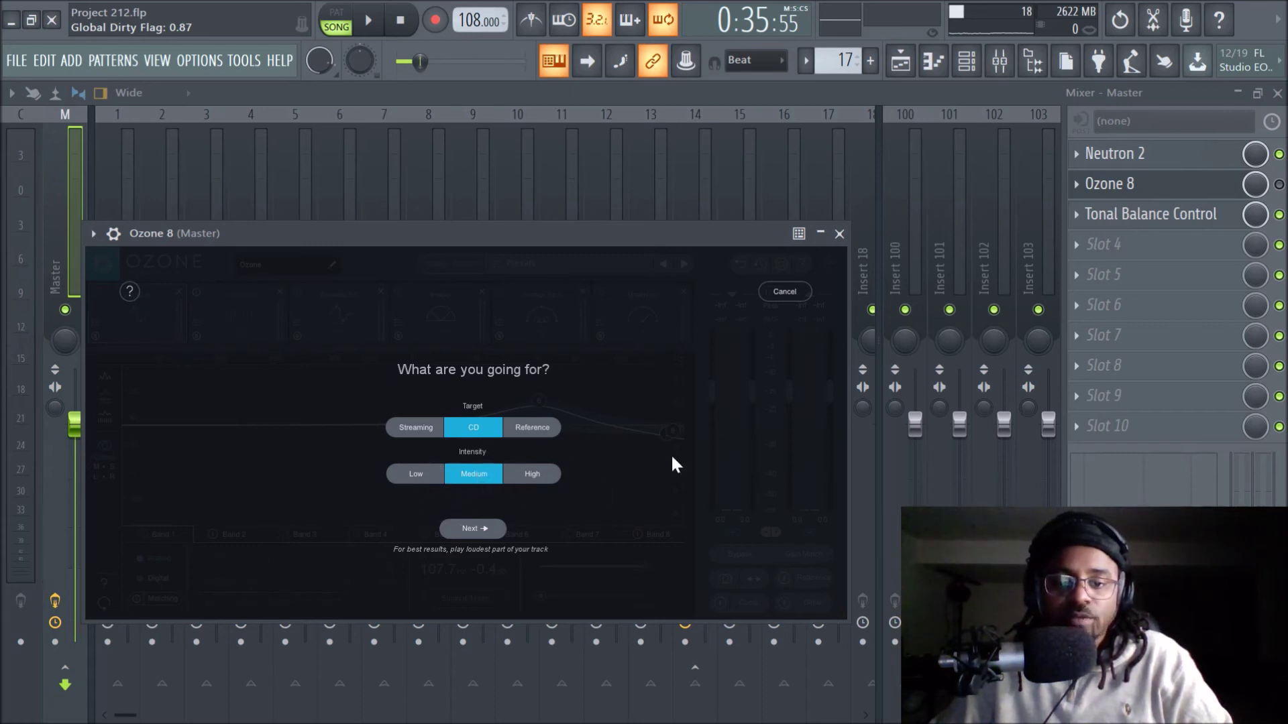
pyautogui.click(782, 296)
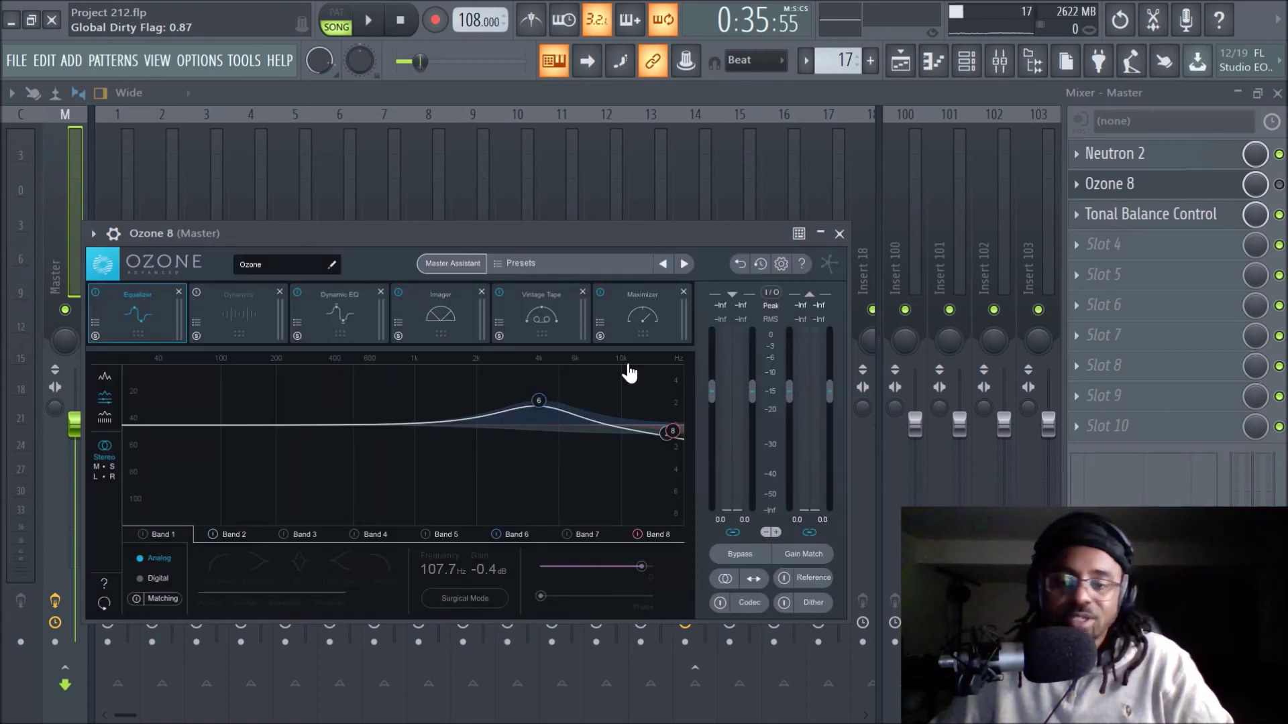
# View Ozone 8's Dynamic EQ, Imager, Vintage Tape and Maximizer modules in order, and close the plugin
pyautogui.moveTo(584, 239); pyautogui.dragTo(594, 206)
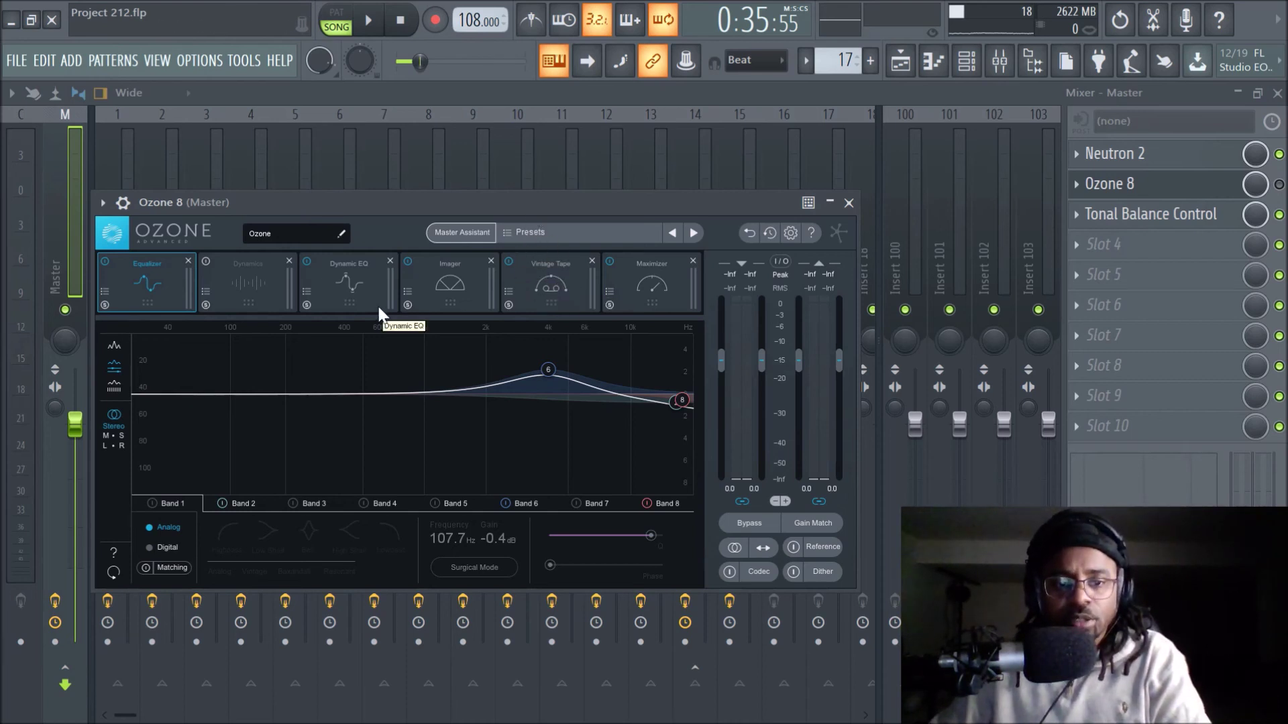
pyautogui.click(346, 295)
pyautogui.click(448, 303)
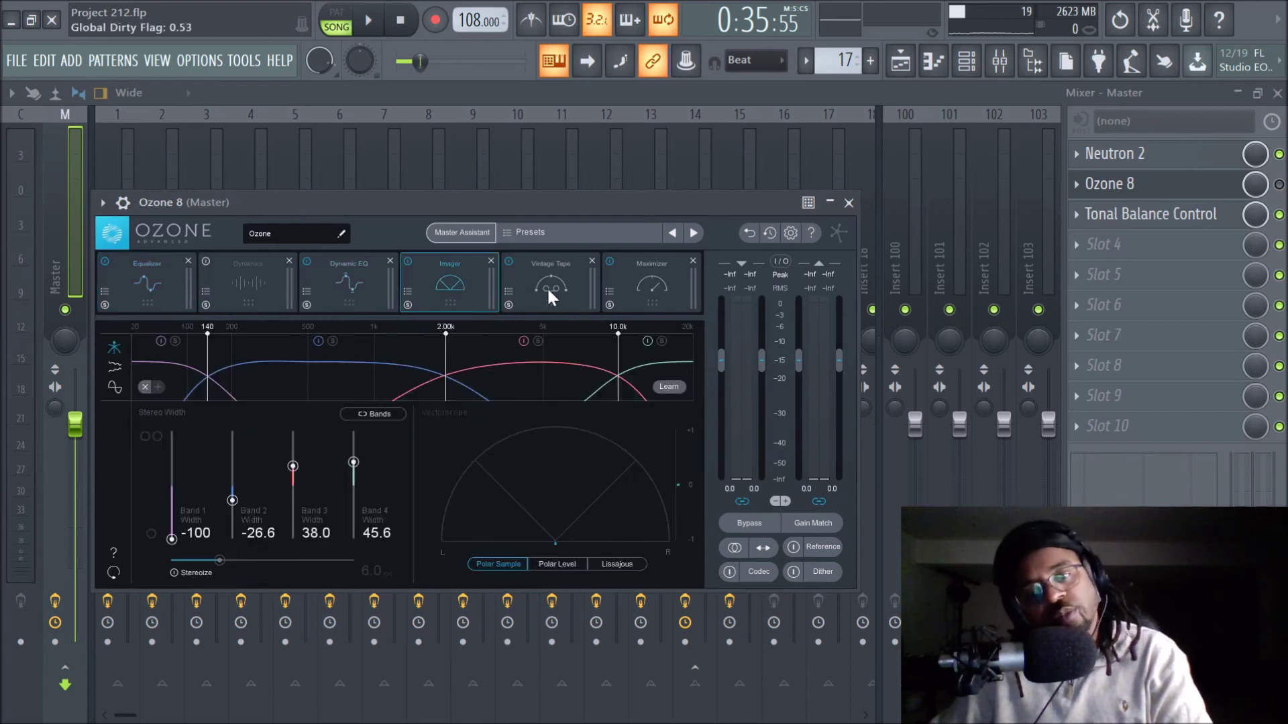
pyautogui.click(575, 297)
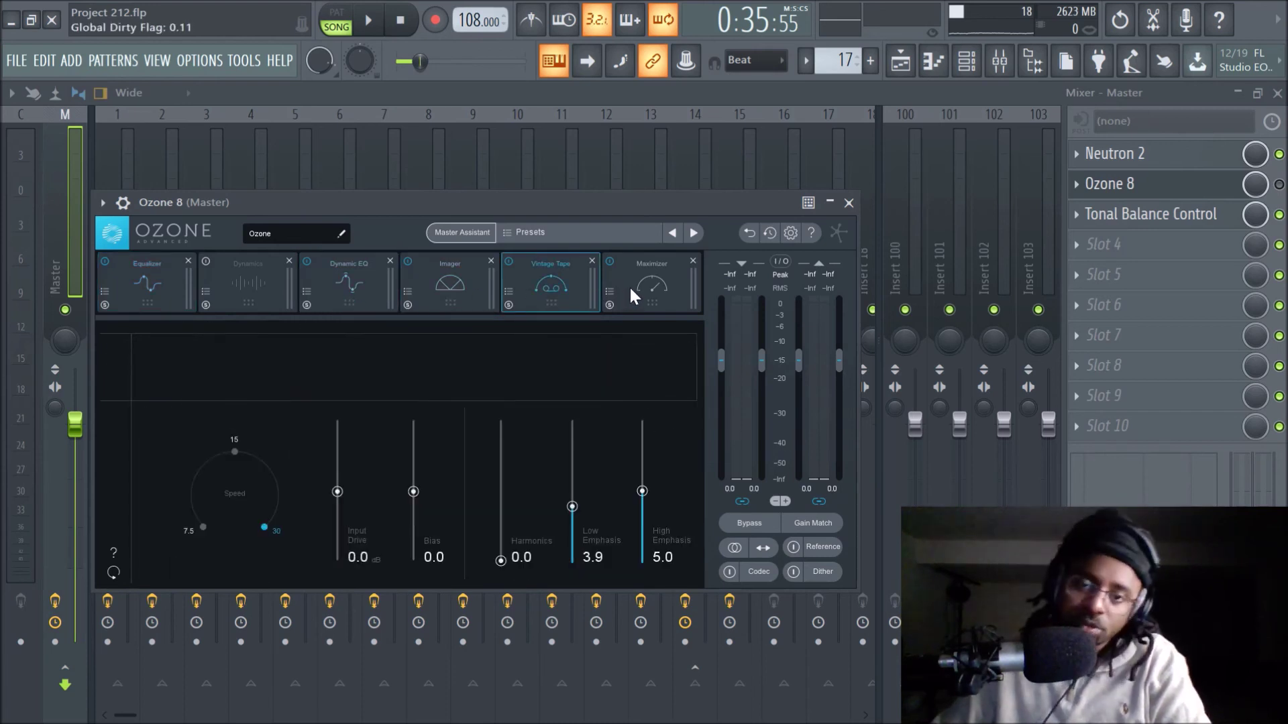
pyautogui.click(647, 293)
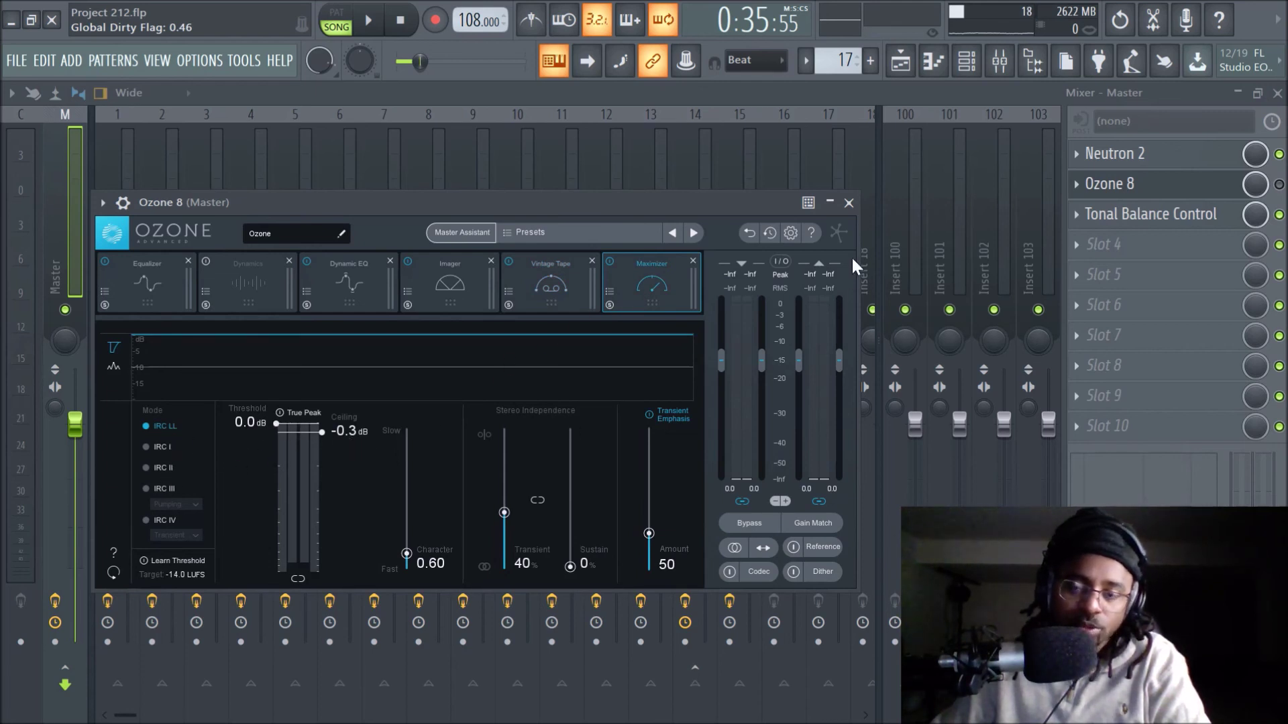
pyautogui.click(849, 202)
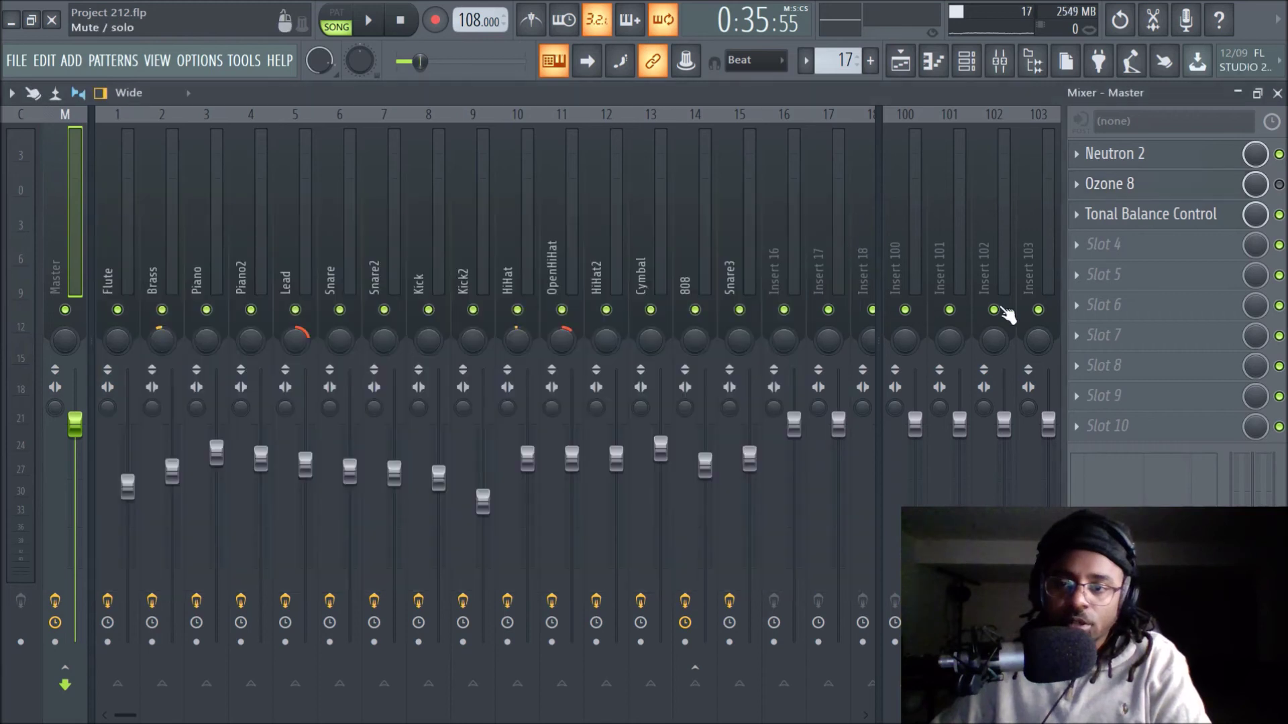
# Open Tonal Balance Control on the Master insert and play the song briefly to check its balance against the Bass Heavy target
pyautogui.click(1140, 216)
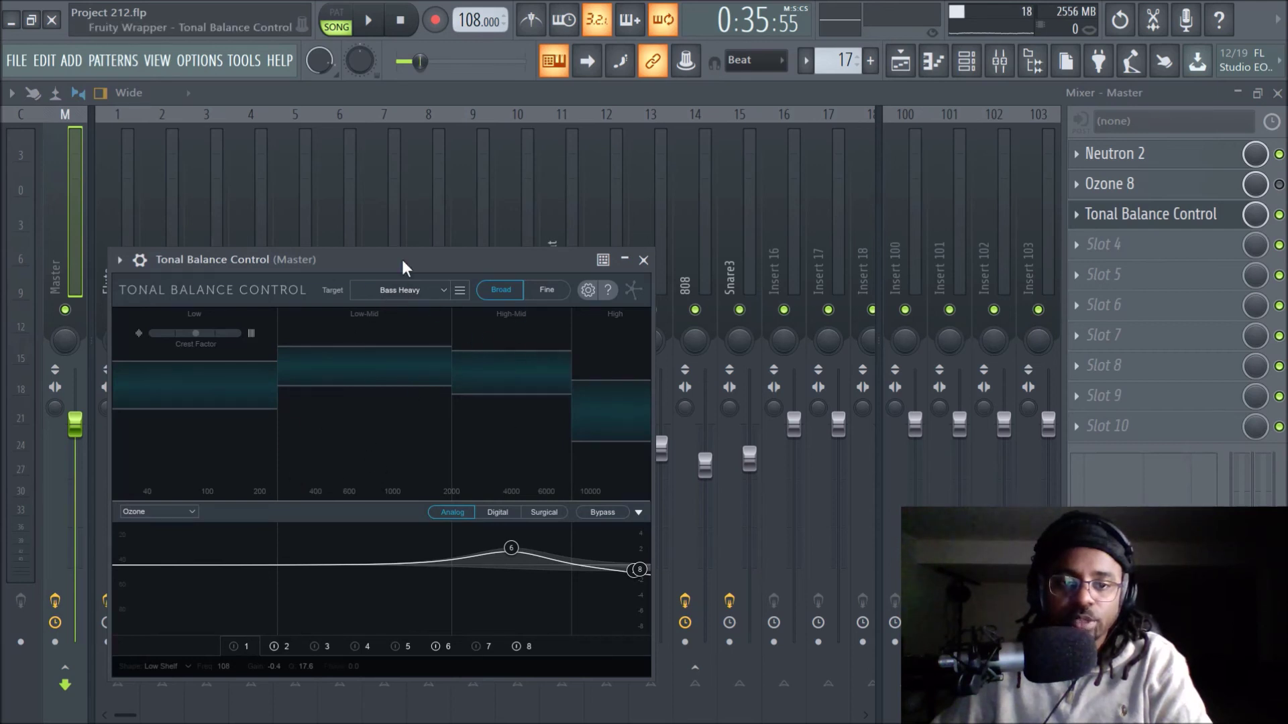
pyautogui.moveTo(402, 259); pyautogui.dragTo(490, 169)
pyautogui.click(372, 24)
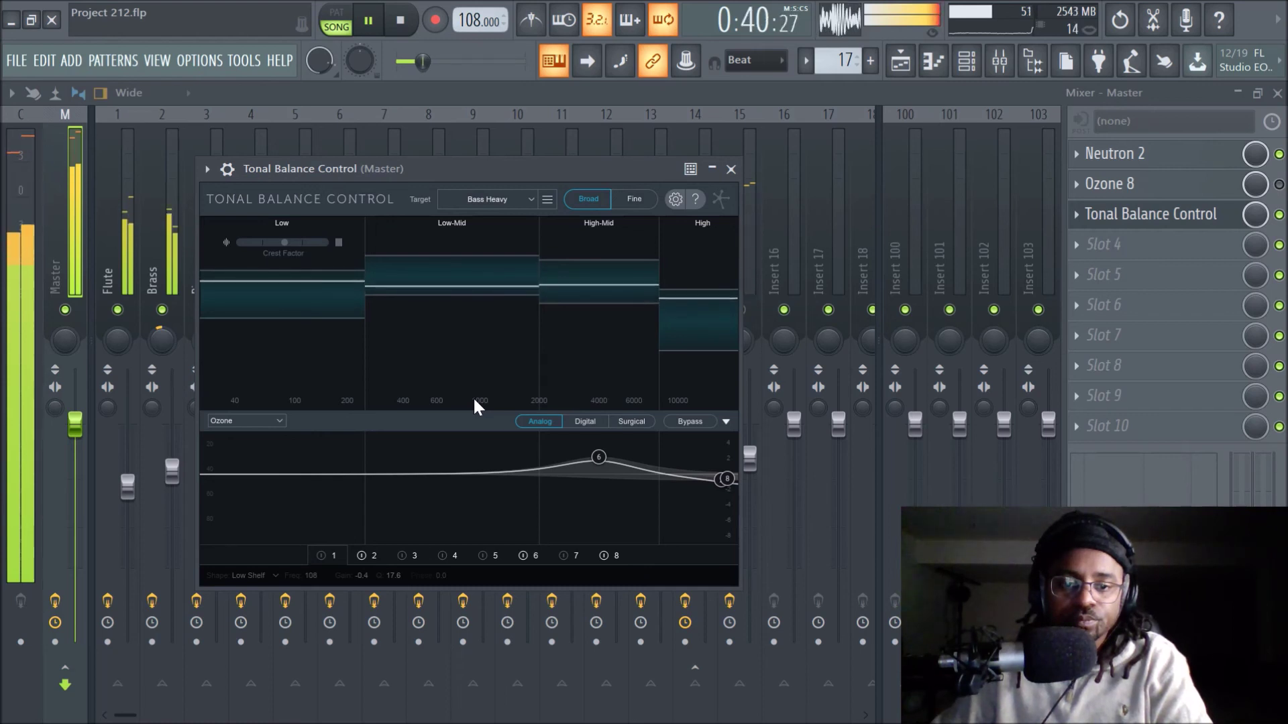
pyautogui.click(408, 28)
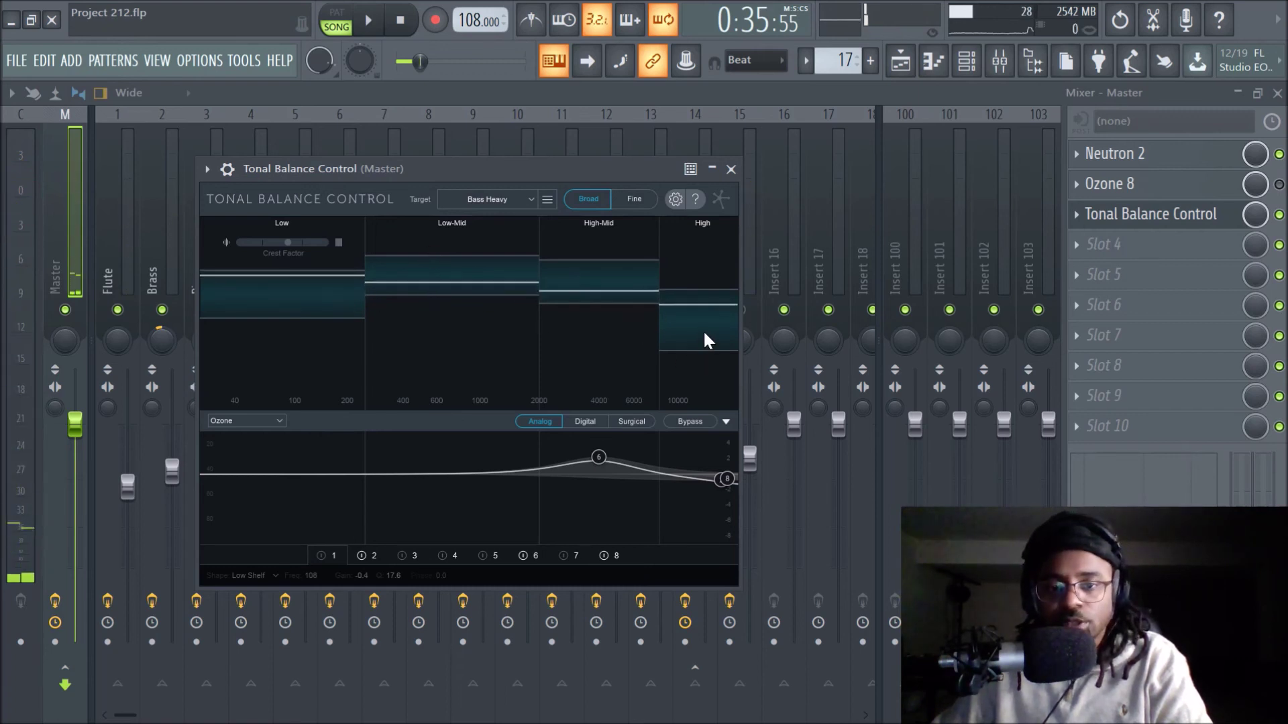
# Look at Tonal Balance Control's target choices and custom target curve options without picking any, and close the plugin
pyautogui.click(500, 195)
pyautogui.click(505, 162)
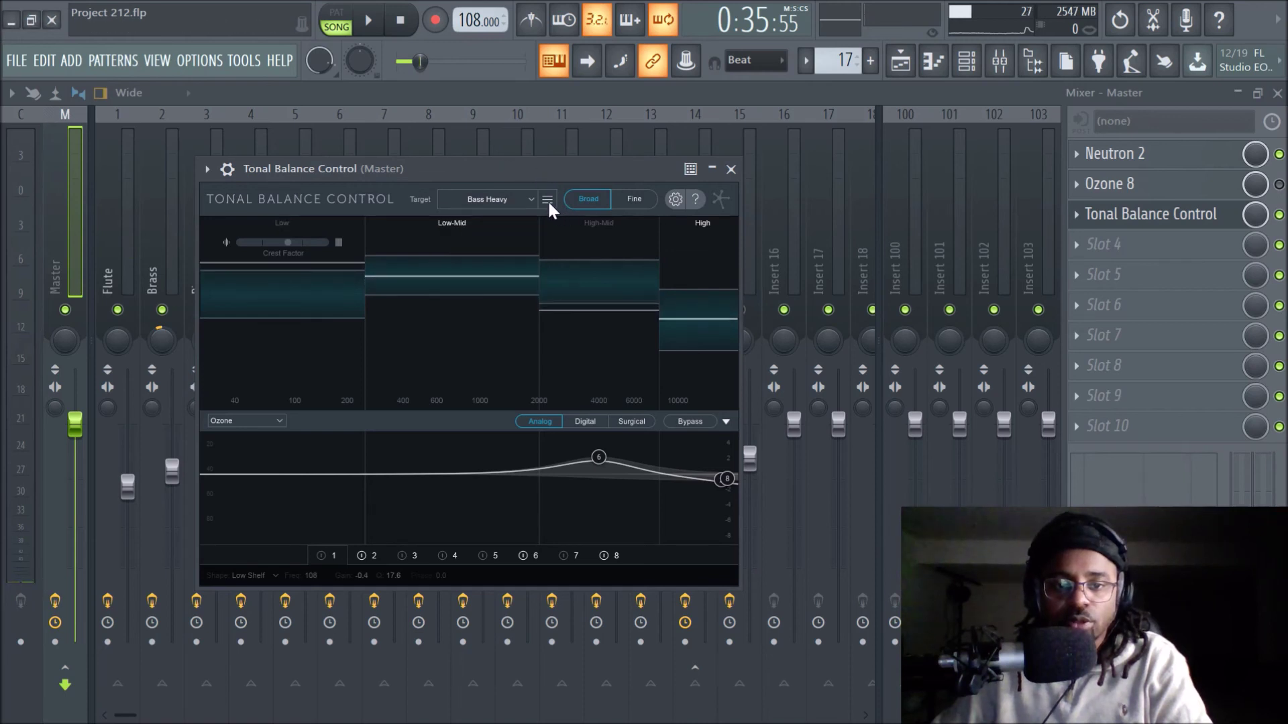
pyautogui.click(548, 199)
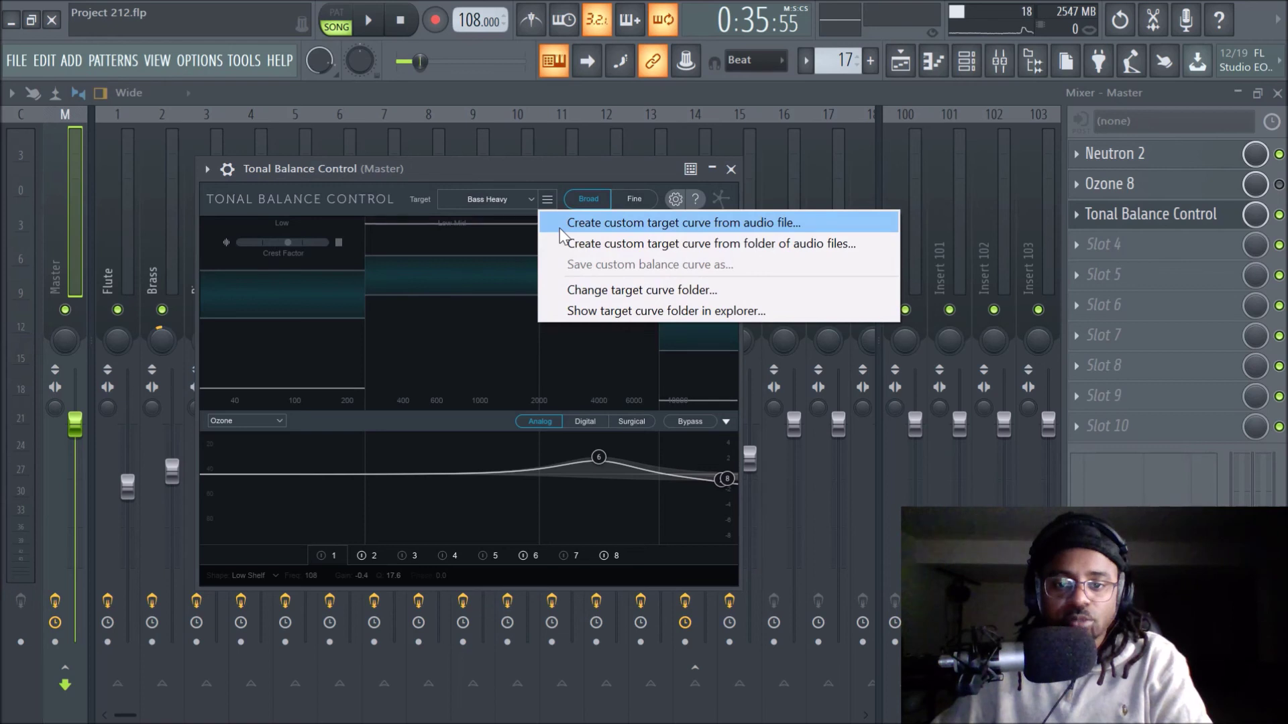
pyautogui.click(558, 168)
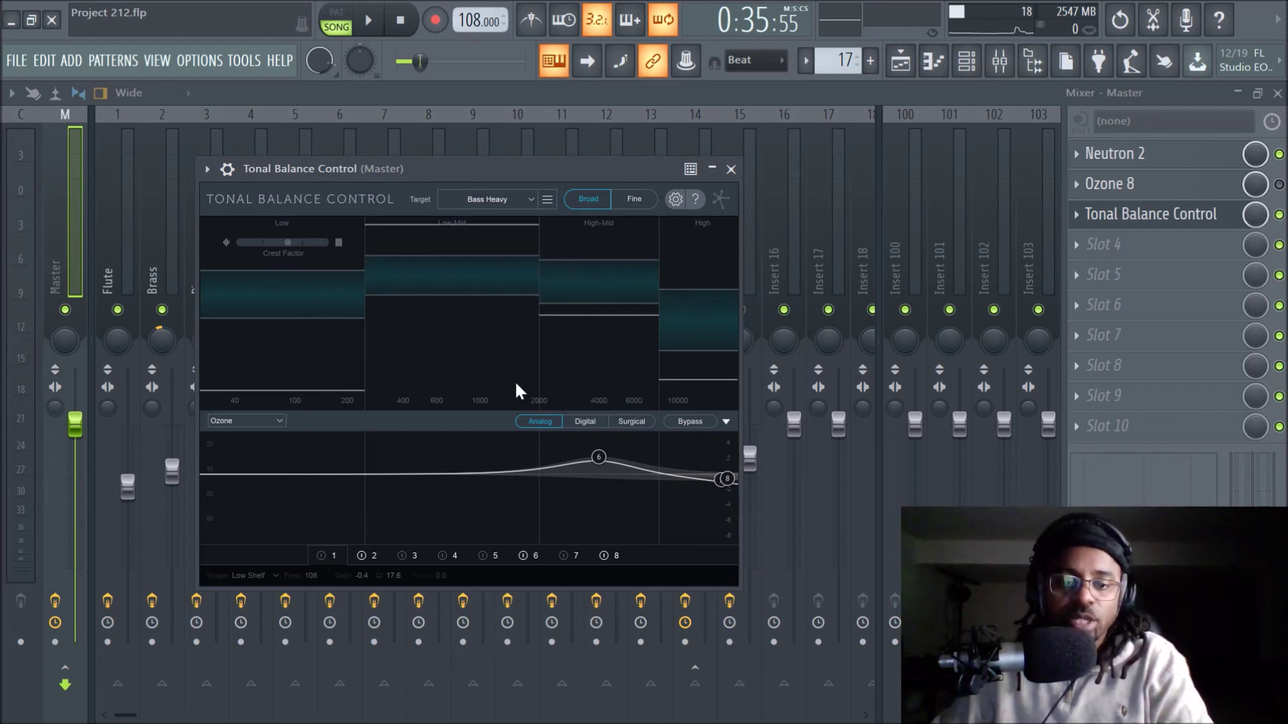
pyautogui.click(731, 169)
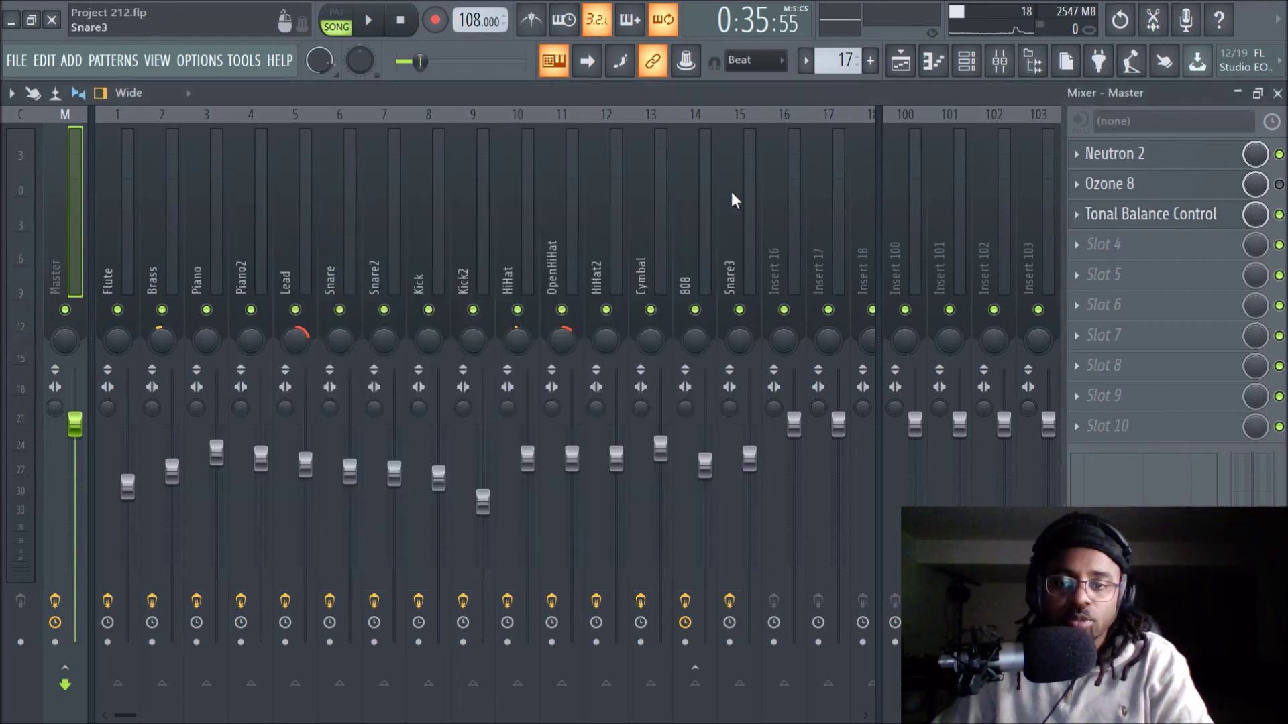
# Glance at the playlist, return to the mixer, and compare the effects on the HiHat and Kick2 inserts
pyautogui.click(900, 62)
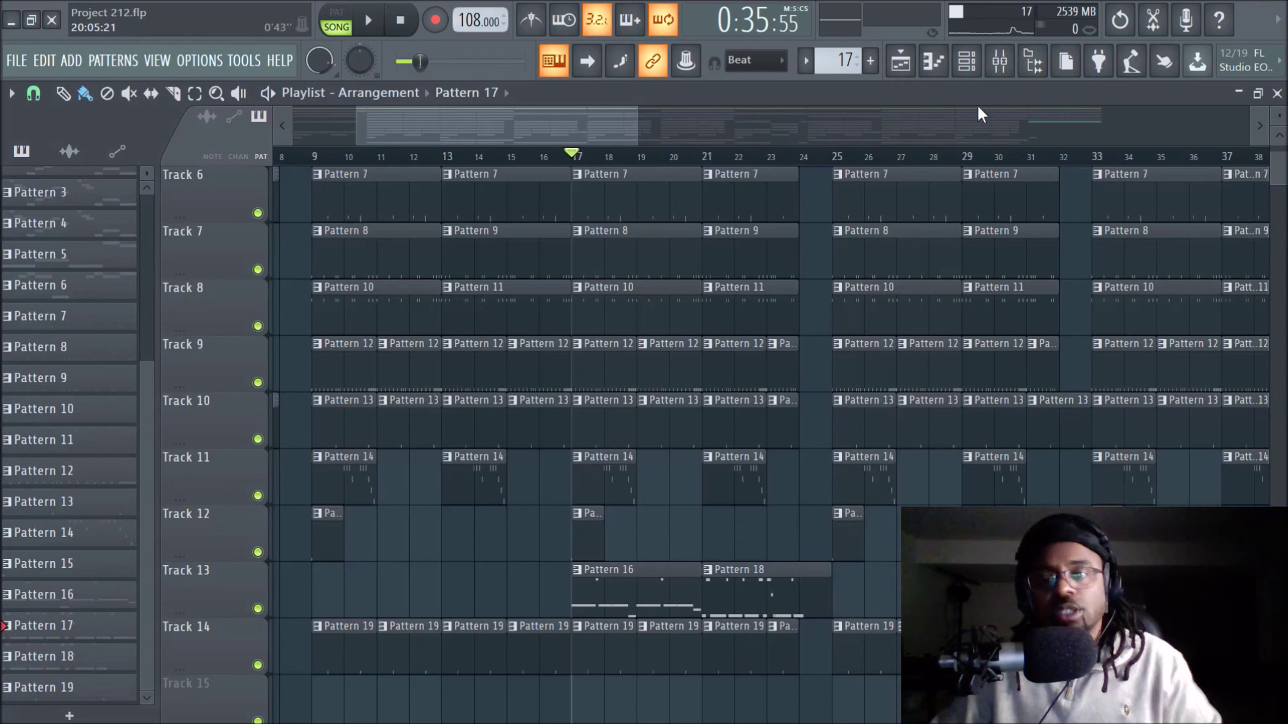
pyautogui.click(999, 64)
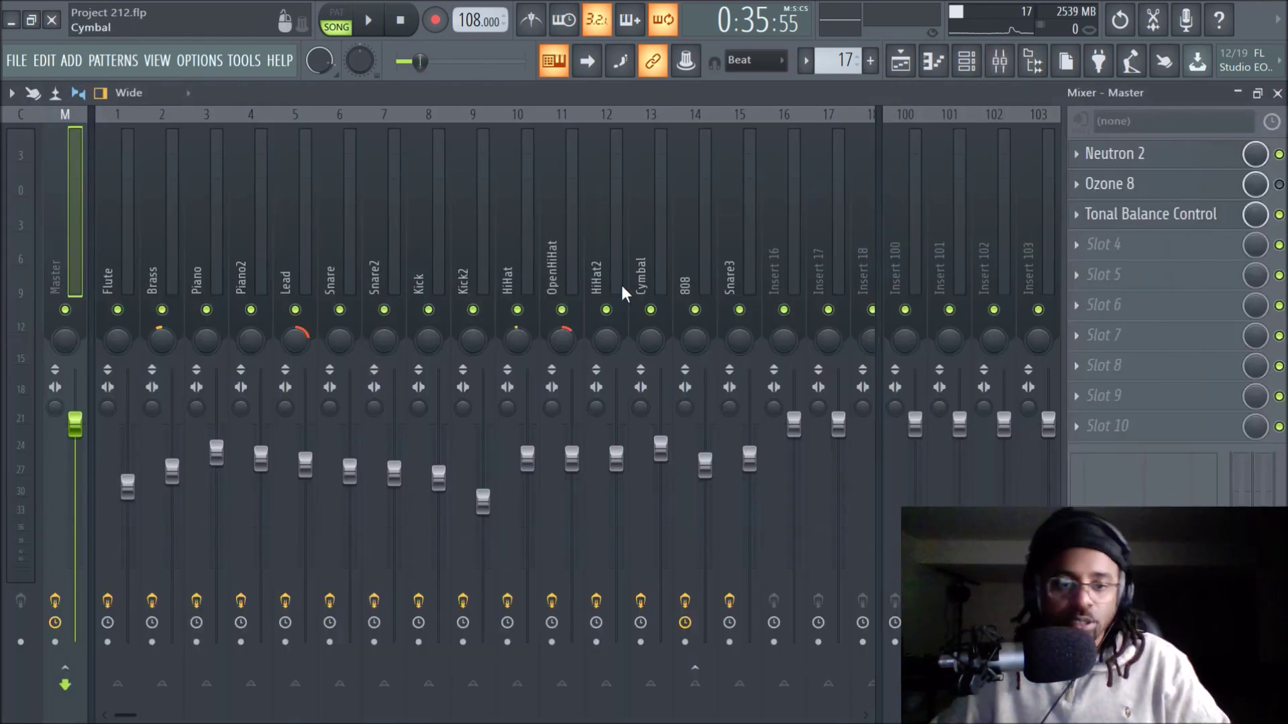
pyautogui.click(507, 215)
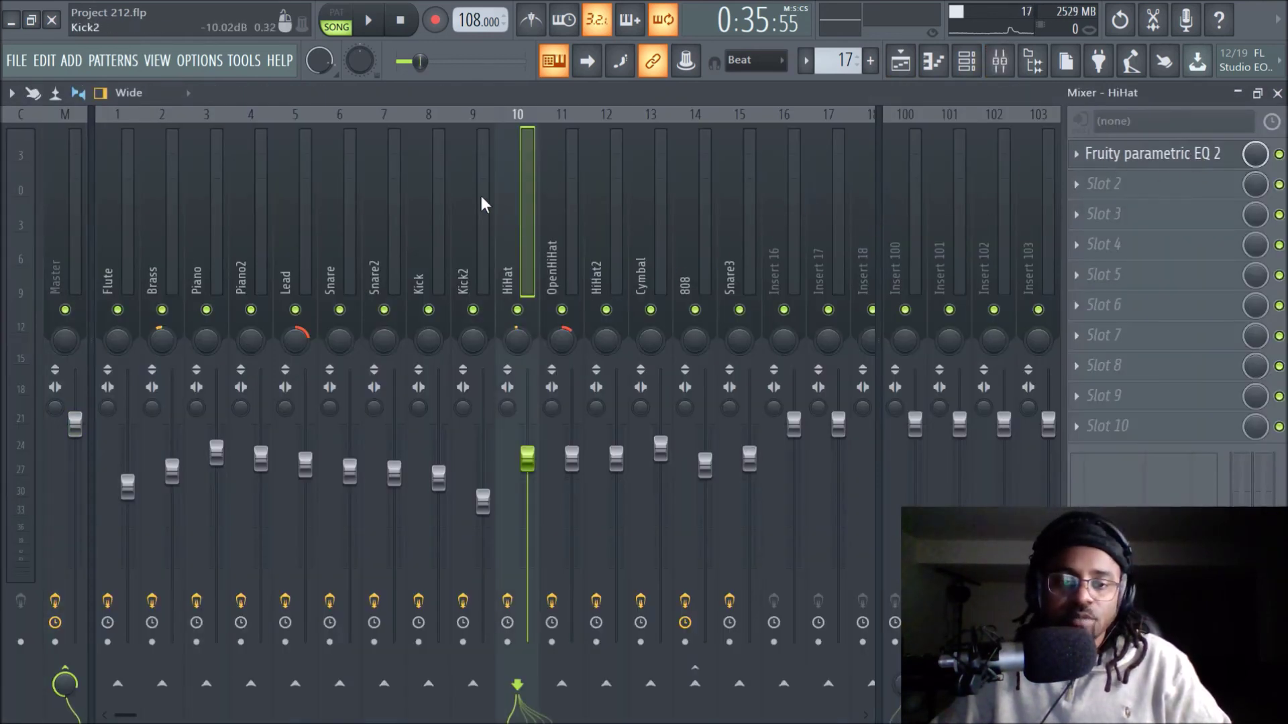
pyautogui.click(478, 227)
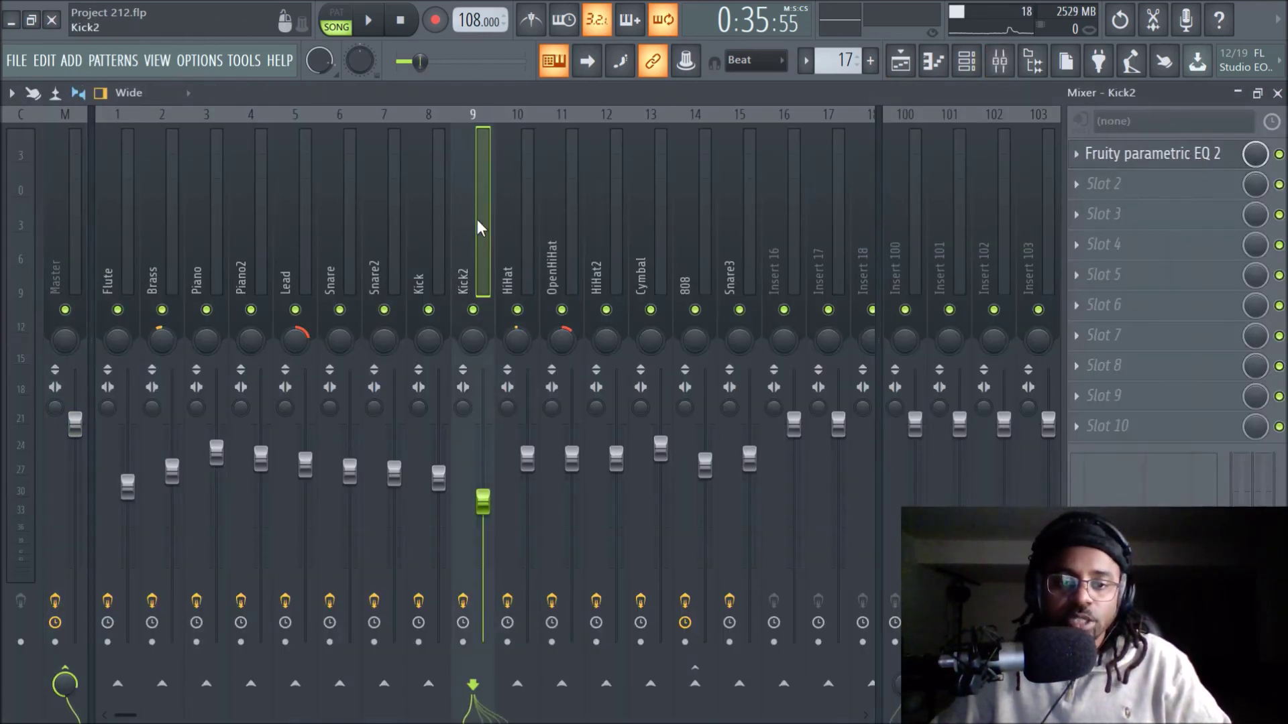
pyautogui.click(635, 238)
# Show the playlist, reset the song position to the start, and look over the full arrangement from its first to last bar
pyautogui.click(901, 61)
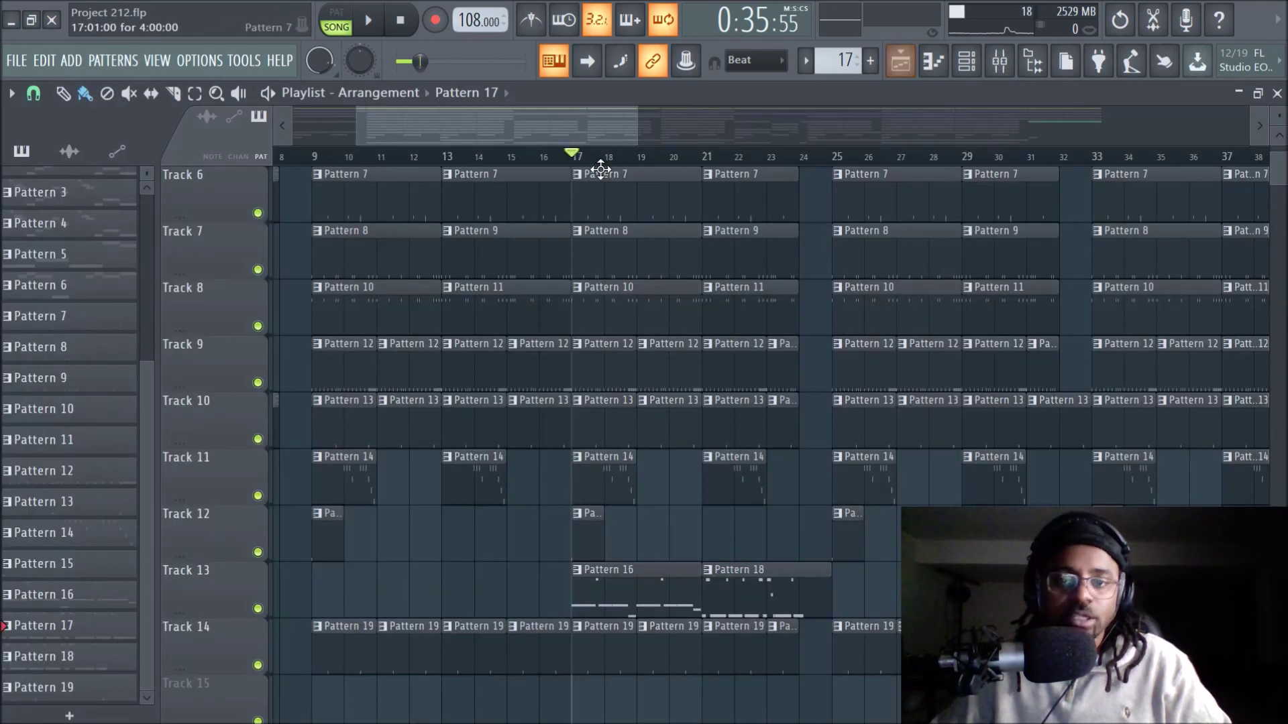
pyautogui.scroll(-3, 567, 164)
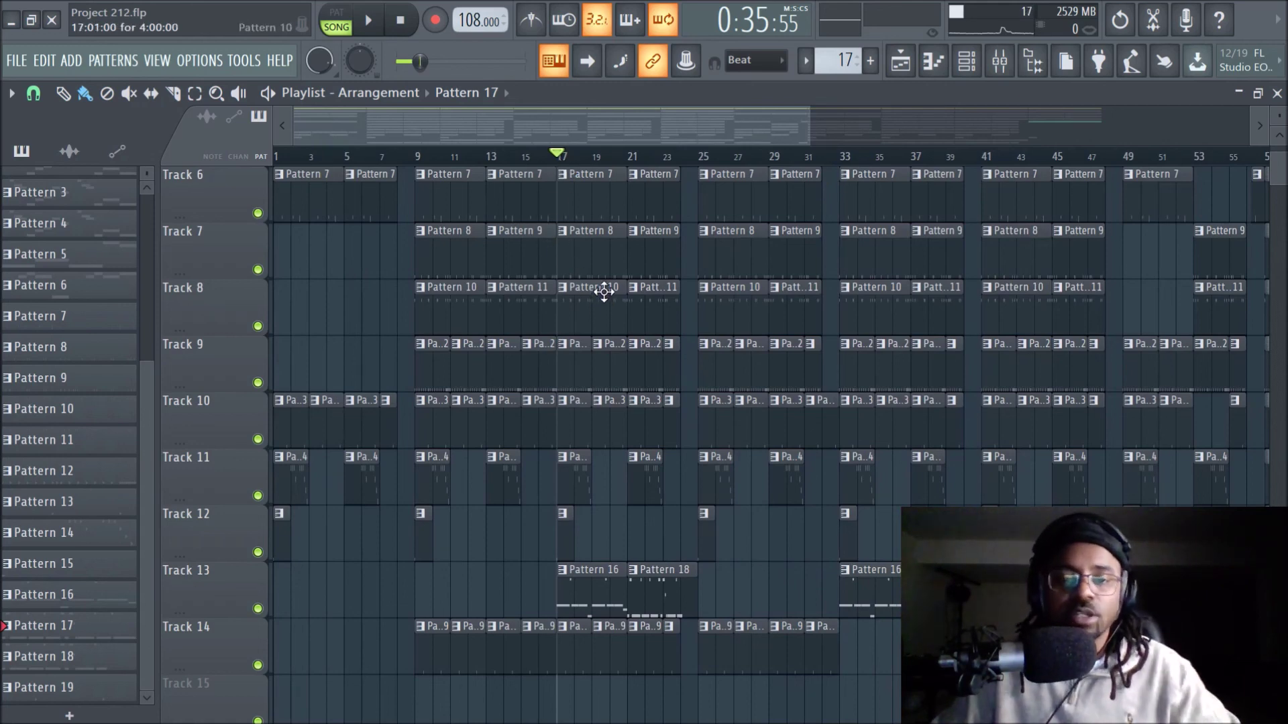
pyautogui.scroll(4, 565, 221)
pyautogui.scroll(1, 565, 222)
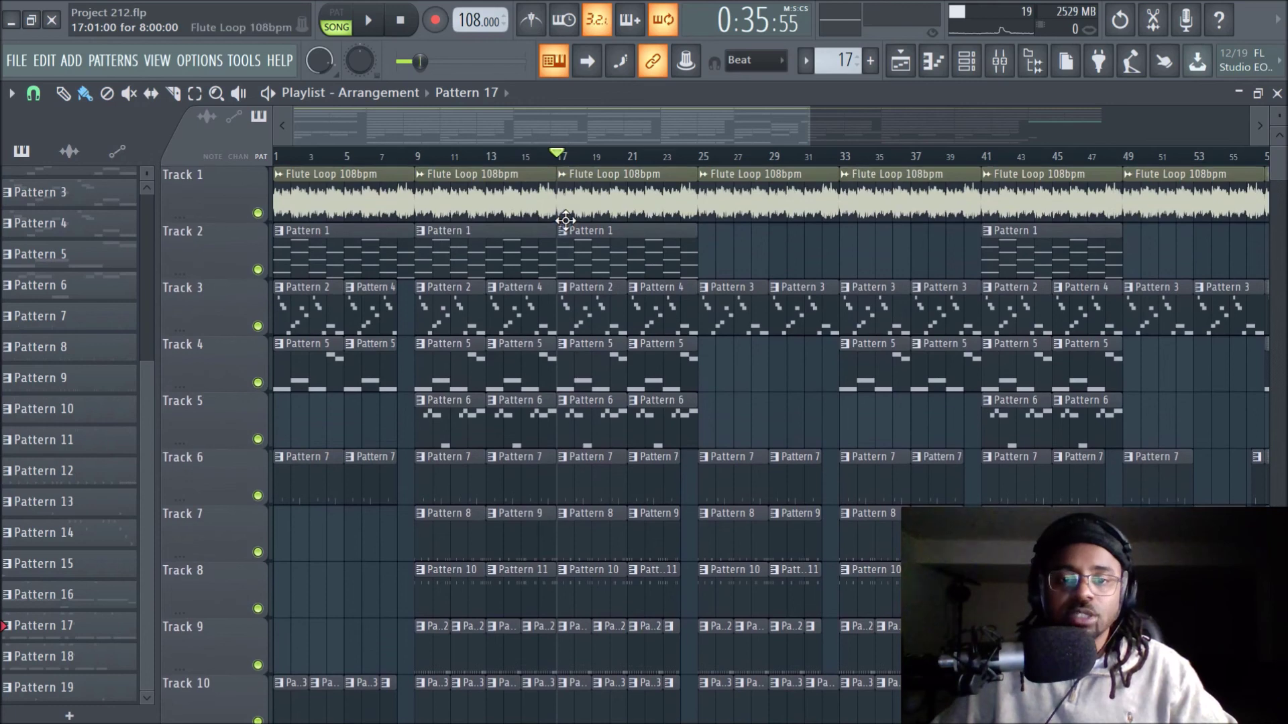
pyautogui.moveTo(417, 60); pyautogui.dragTo(396, 60)
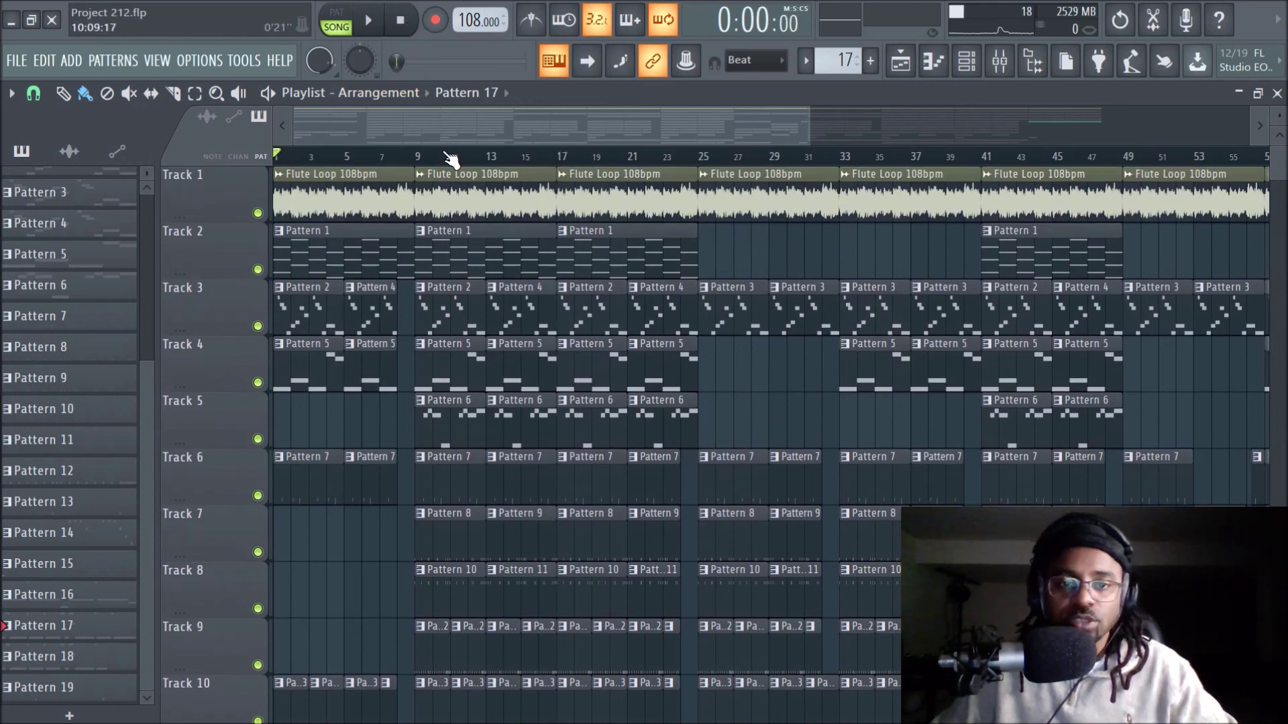
pyautogui.scroll(-3, 448, 158)
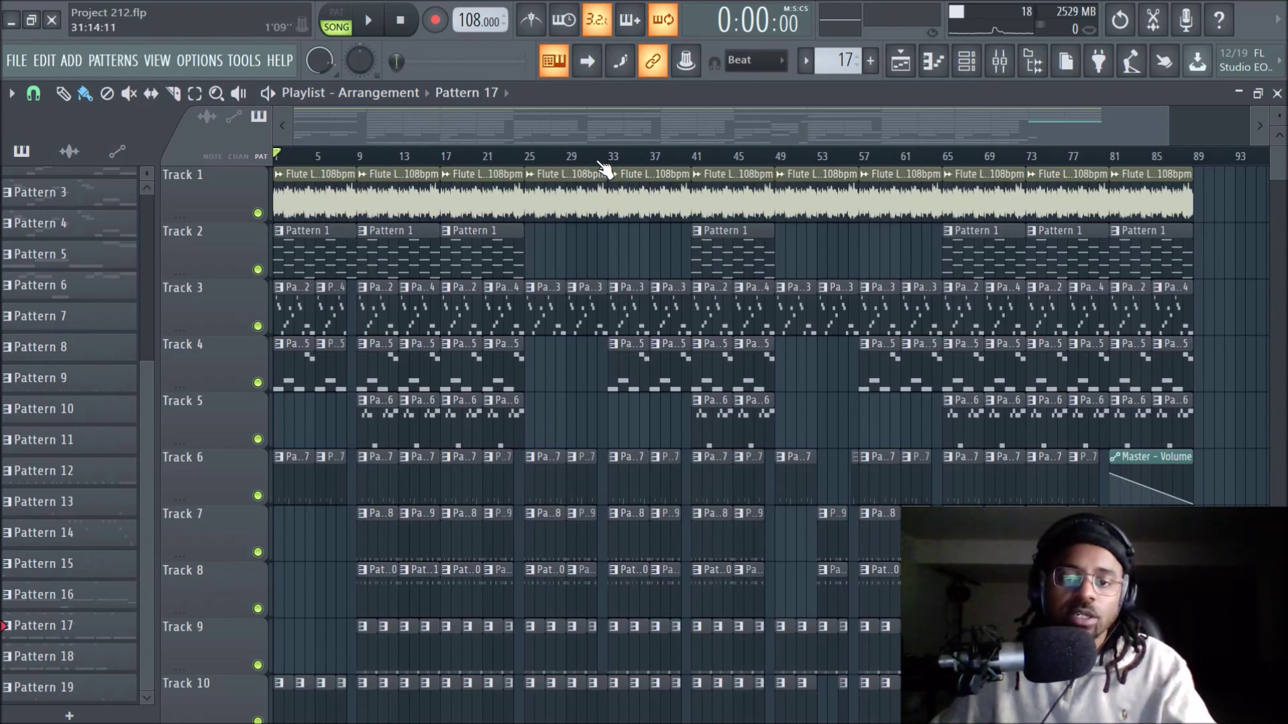
pyautogui.scroll(3, 604, 169)
pyautogui.moveTo(599, 130); pyautogui.dragTo(446, 130)
# Play the arrangement from the beginning and follow how Tracks 1 to 14 enter and drop out through its first sections
pyautogui.press('space')
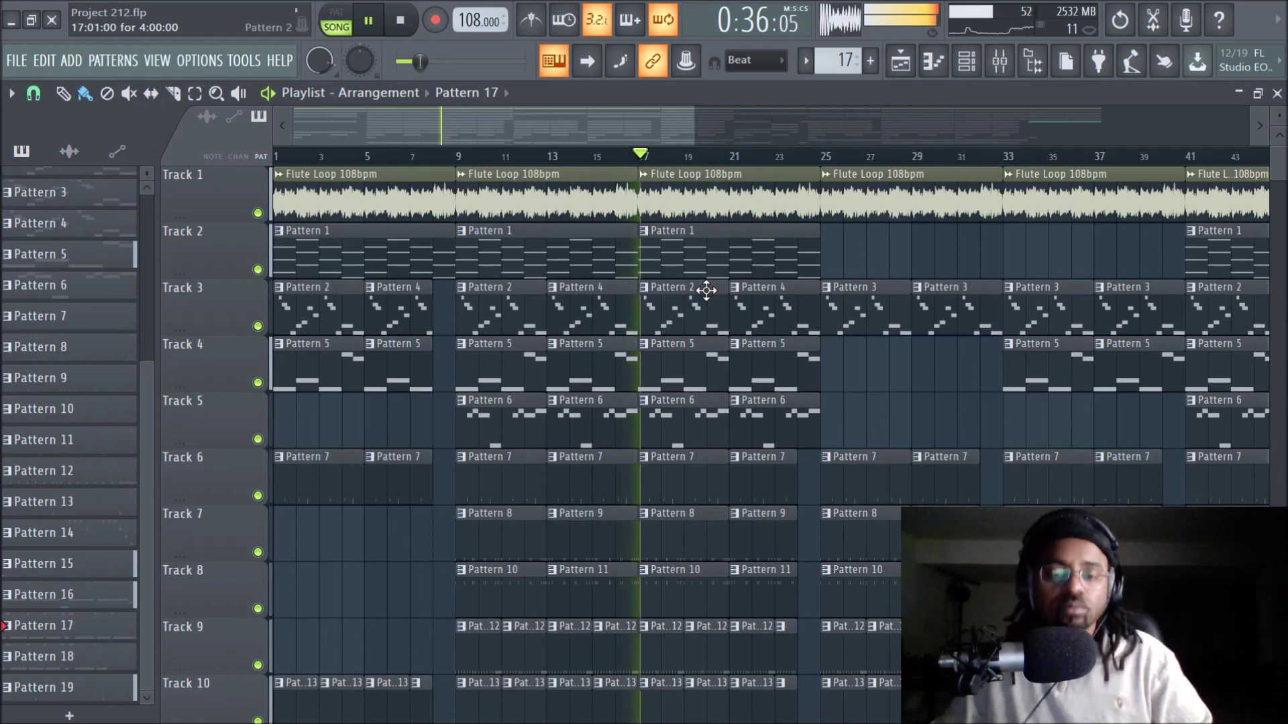
pyautogui.scroll(-2, 732, 359)
pyautogui.scroll(-2, 731, 359)
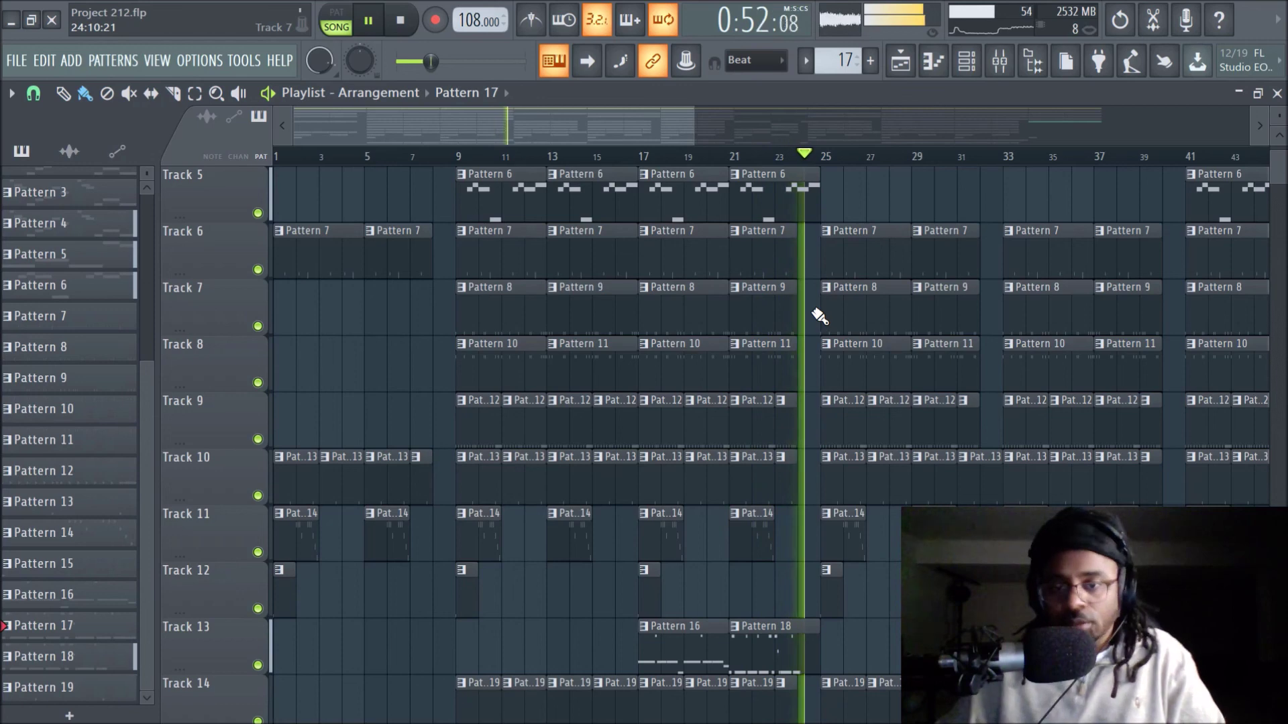
pyautogui.scroll(4, 815, 313)
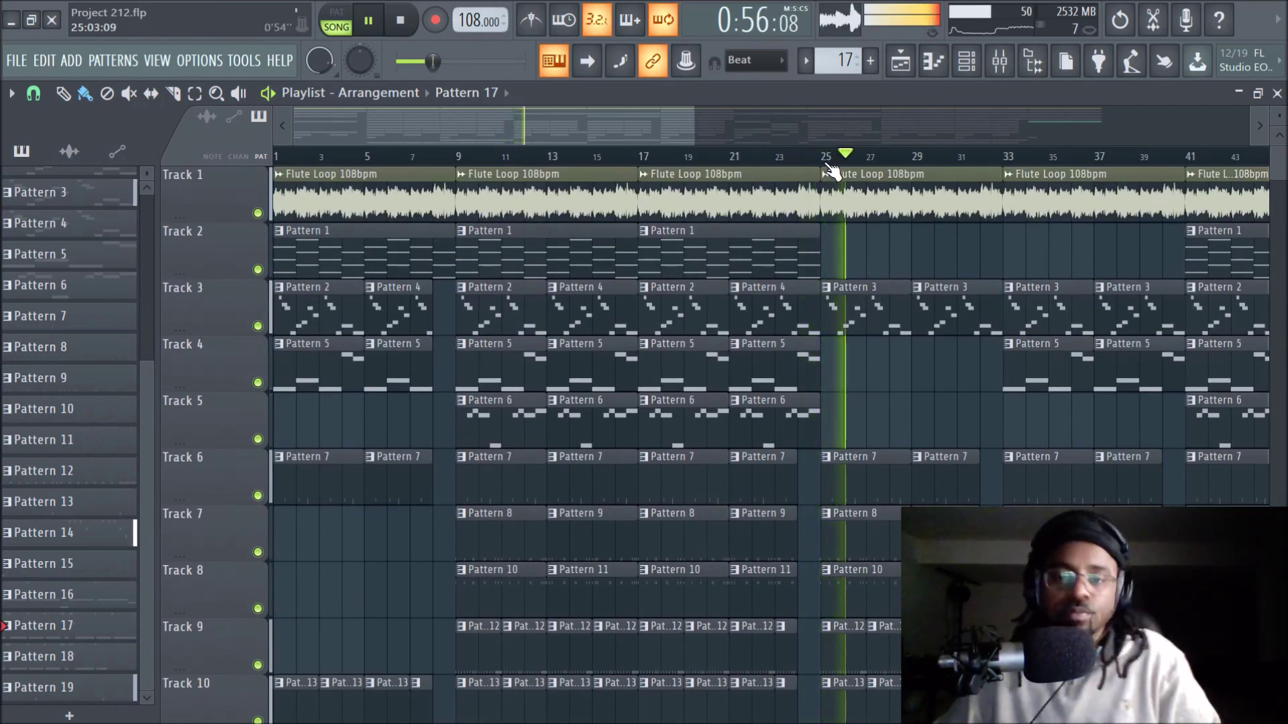
pyautogui.scroll(-1, 831, 161)
pyautogui.moveTo(708, 133); pyautogui.dragTo(808, 141)
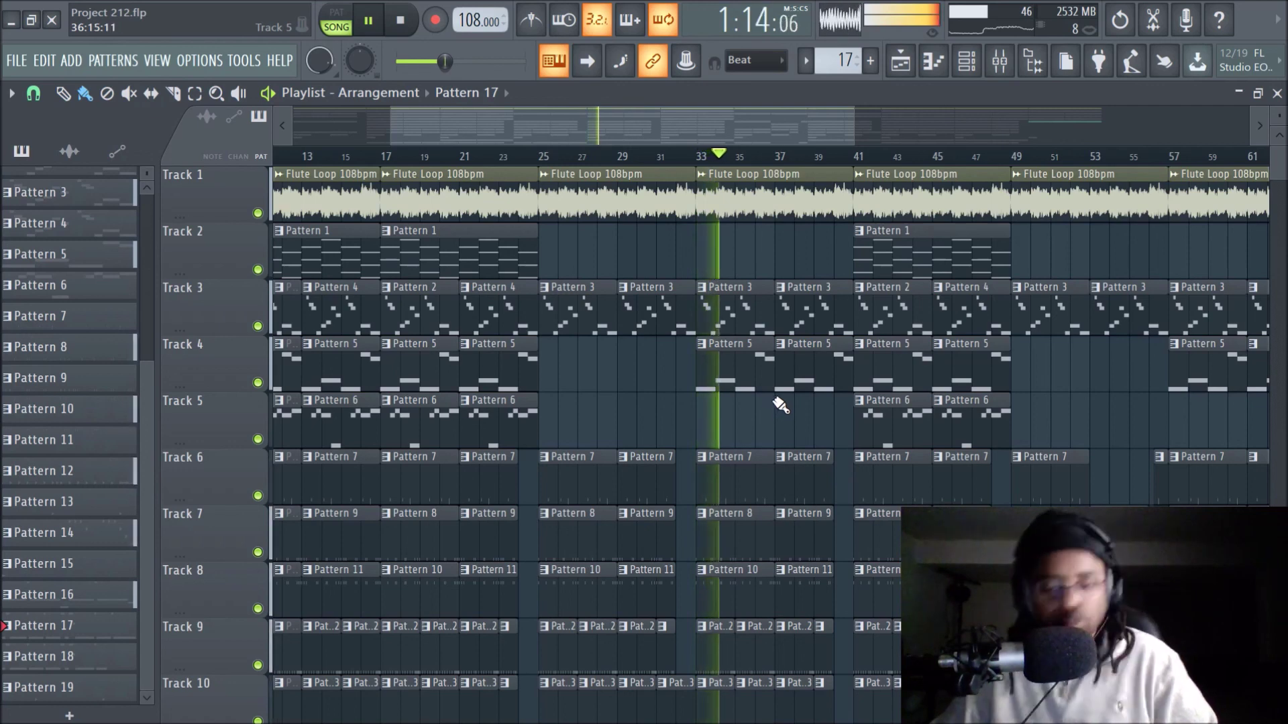
# Follow the playing arrangement from bar 33 towards bar 49, checking the upper and lower tracks, and stop playback
pyautogui.scroll(-1, 771, 309)
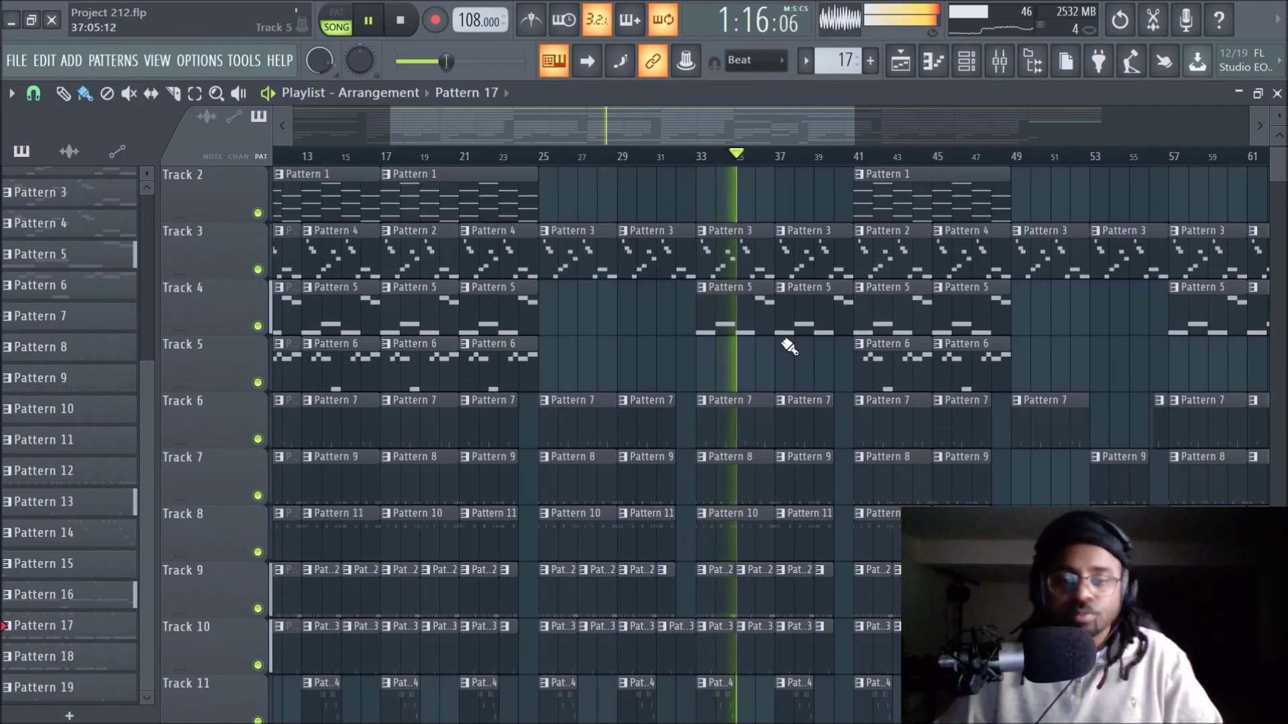
pyautogui.scroll(-2, 740, 366)
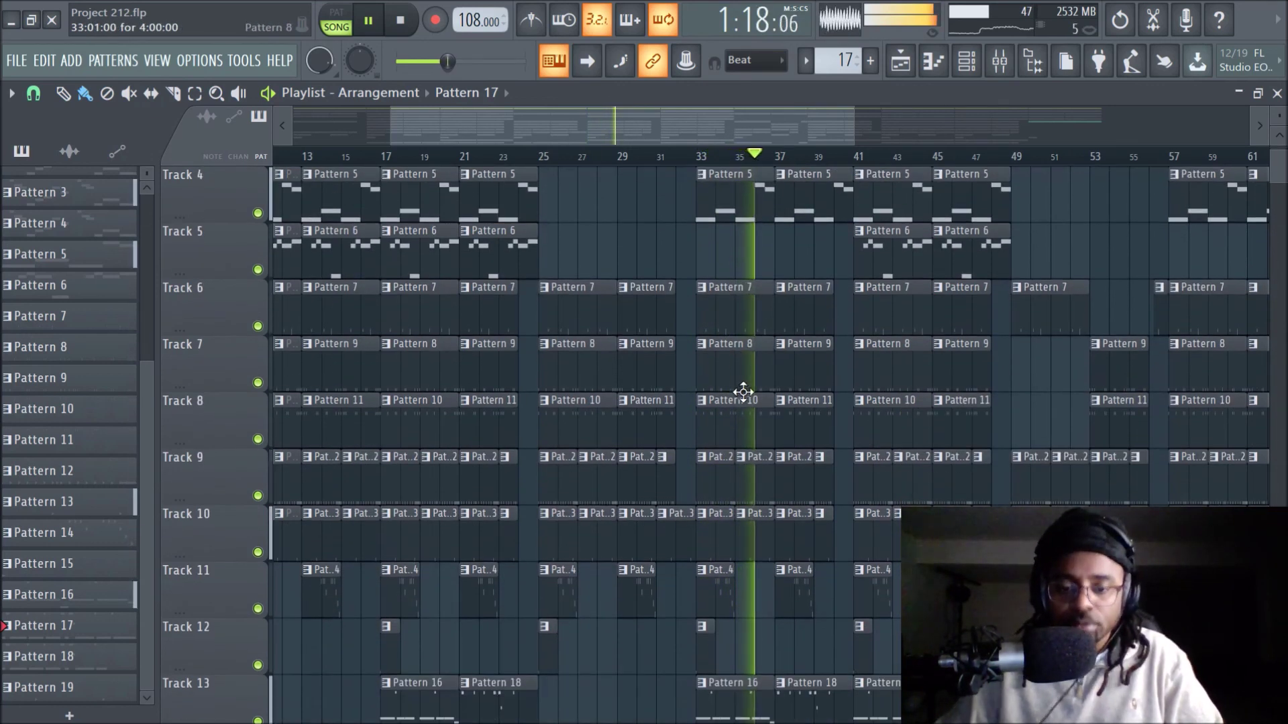
pyautogui.scroll(3, 741, 644)
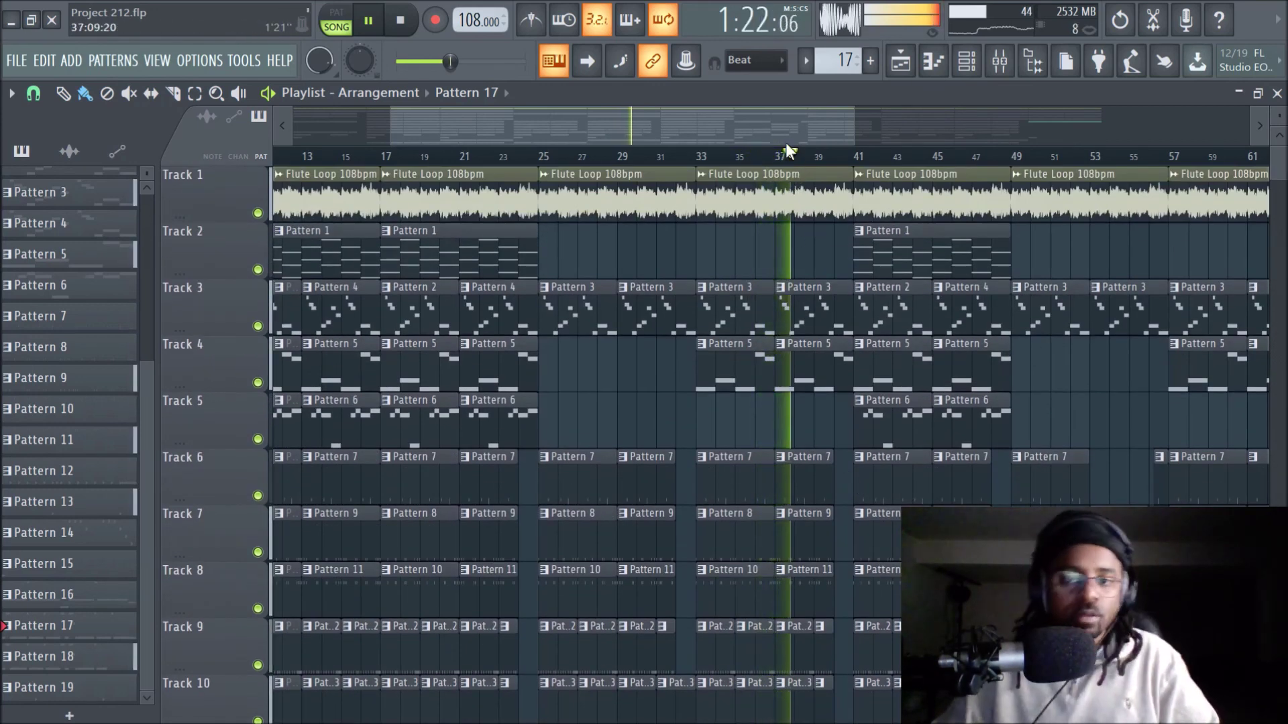
pyautogui.hscroll(2, 827, 132)
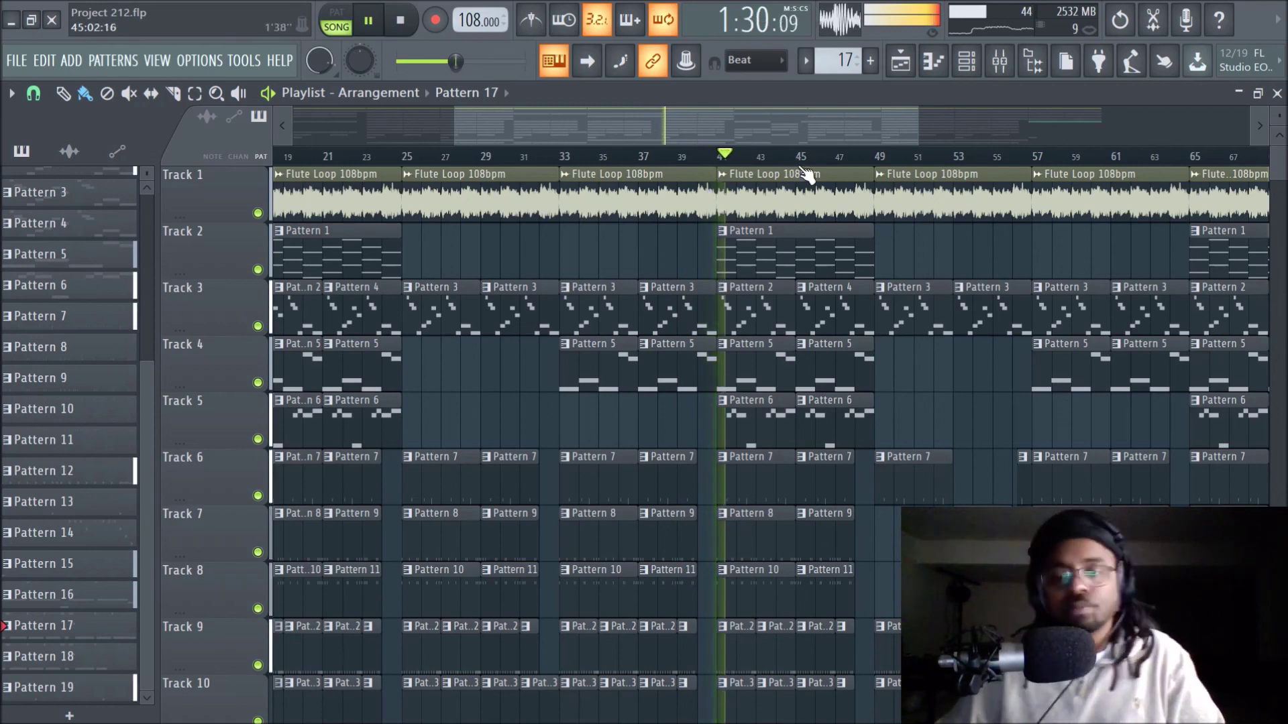
pyautogui.scroll(4, 815, 168)
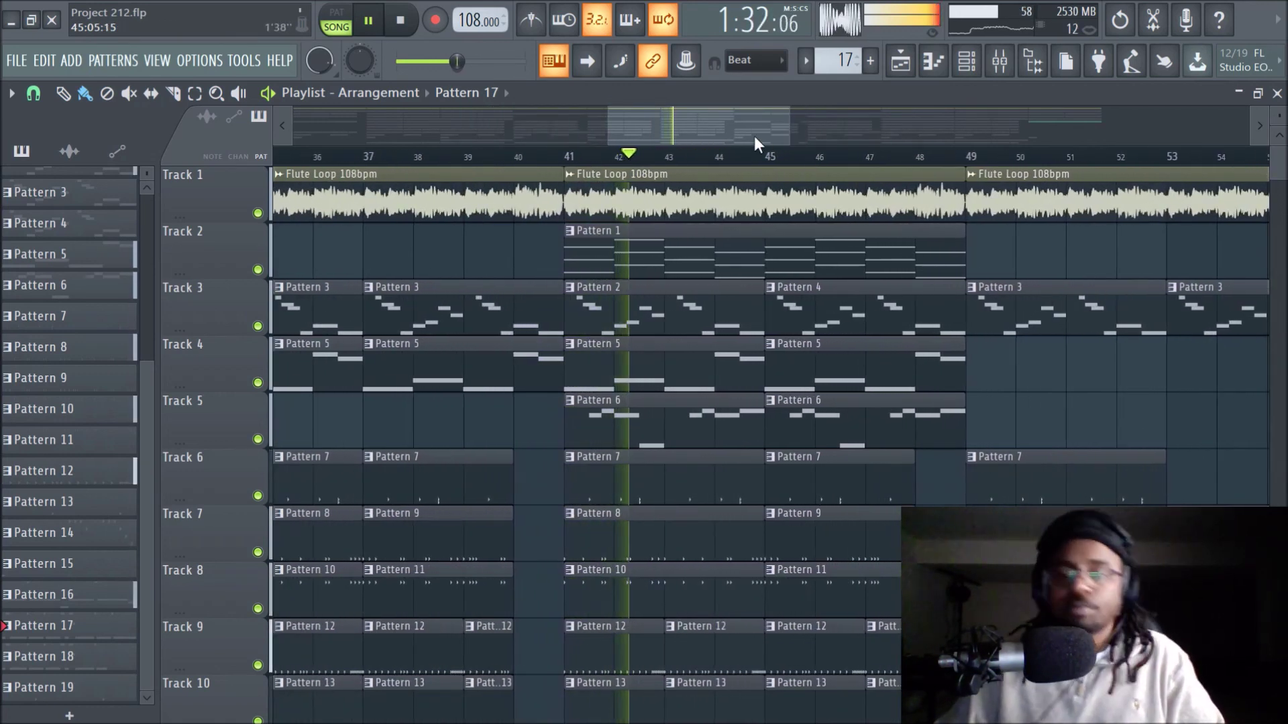
pyautogui.scroll(-2, 747, 139)
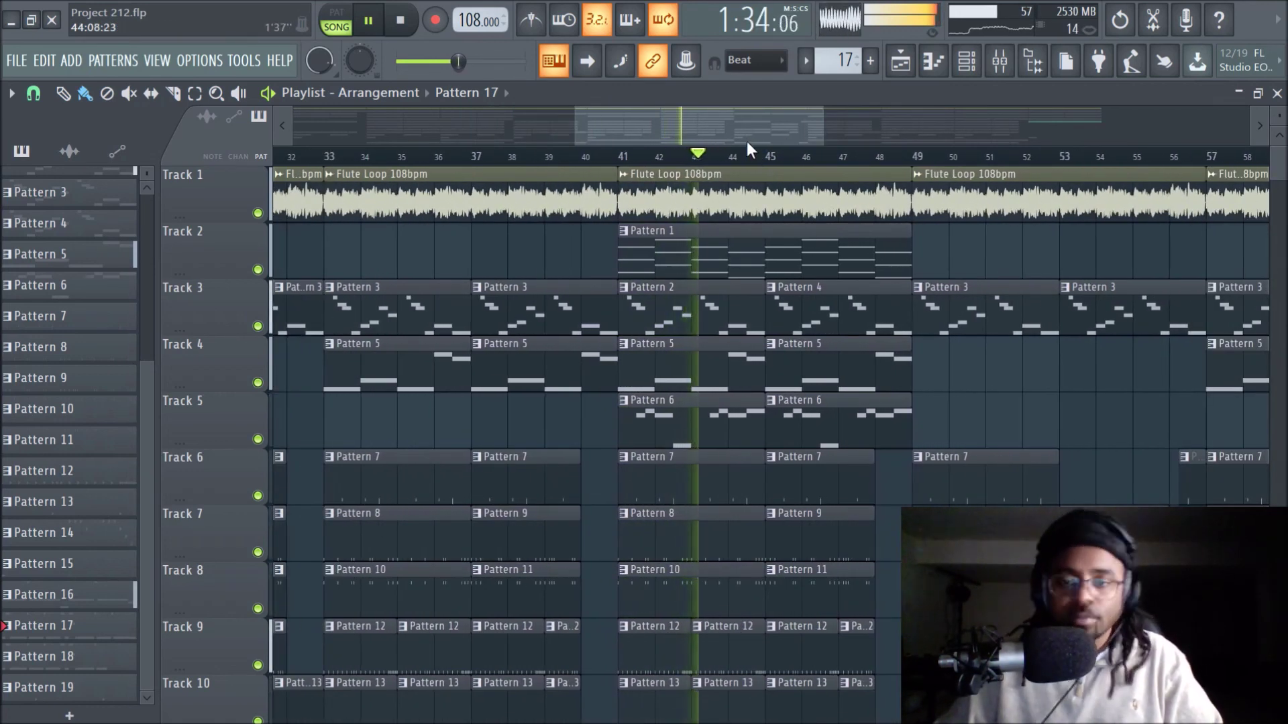
pyautogui.moveTo(746, 141); pyautogui.dragTo(795, 150)
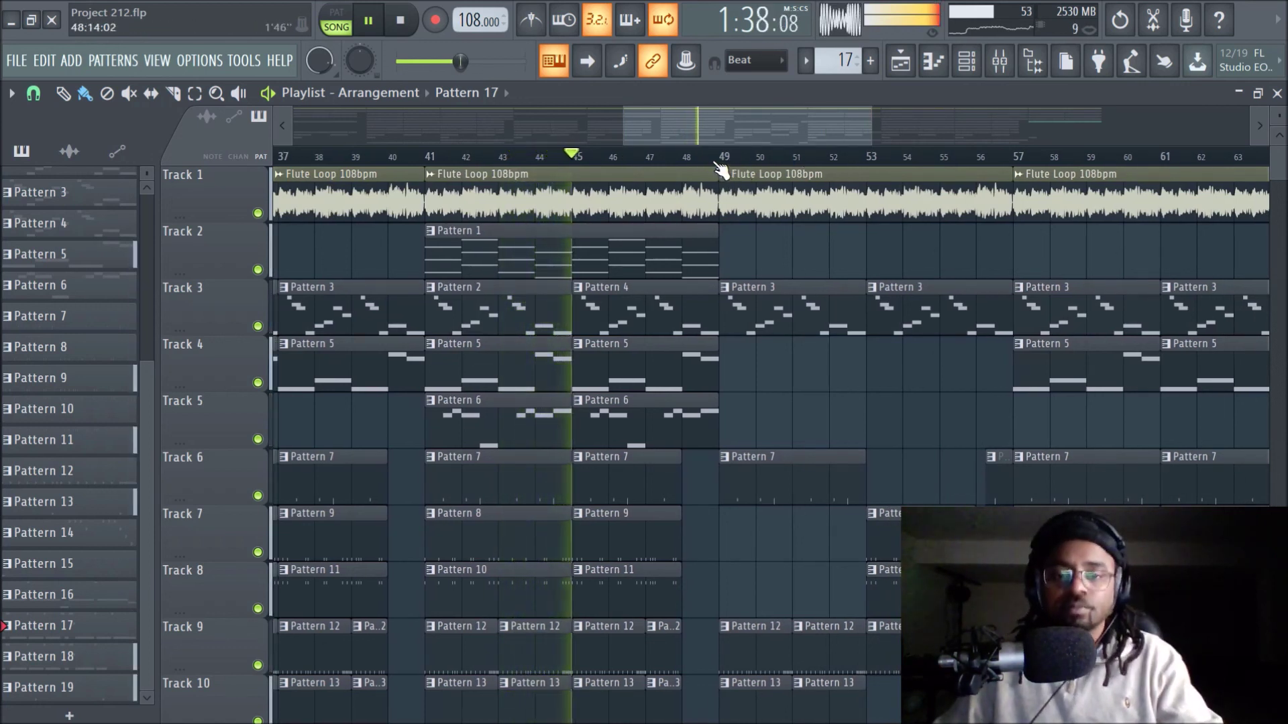
pyautogui.press('space')
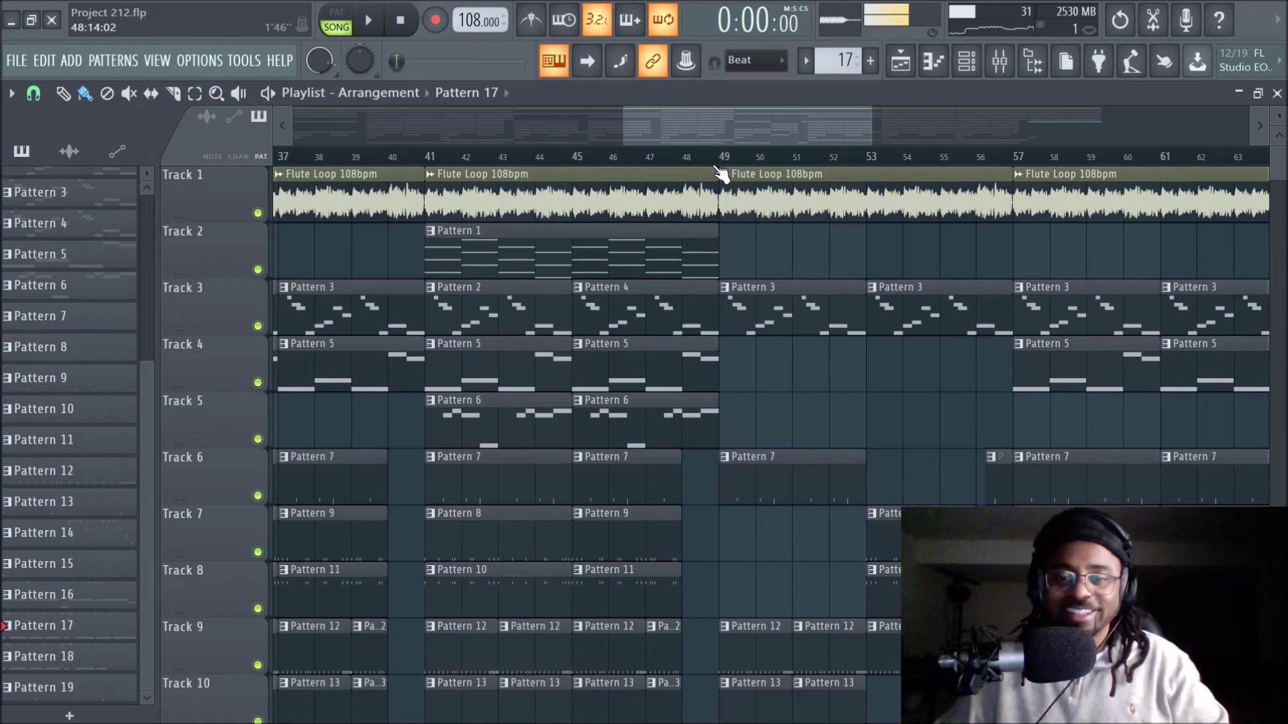
pyautogui.scroll(-2, 696, 167)
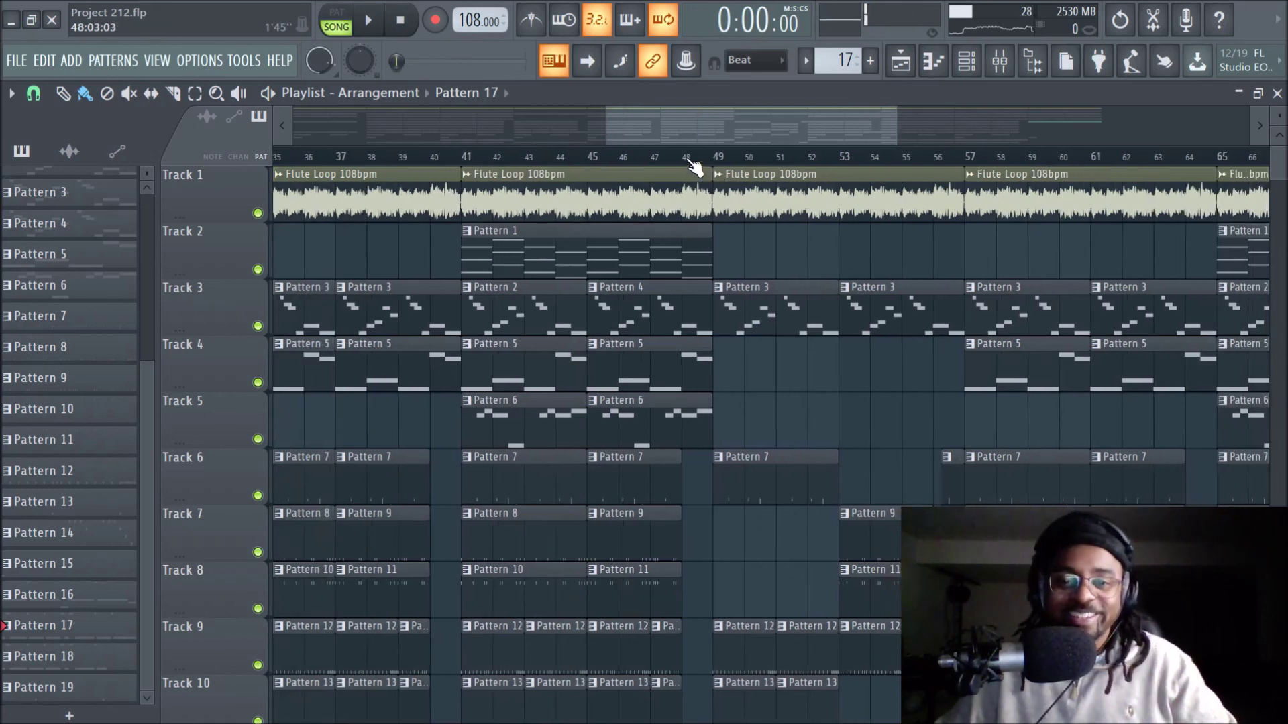